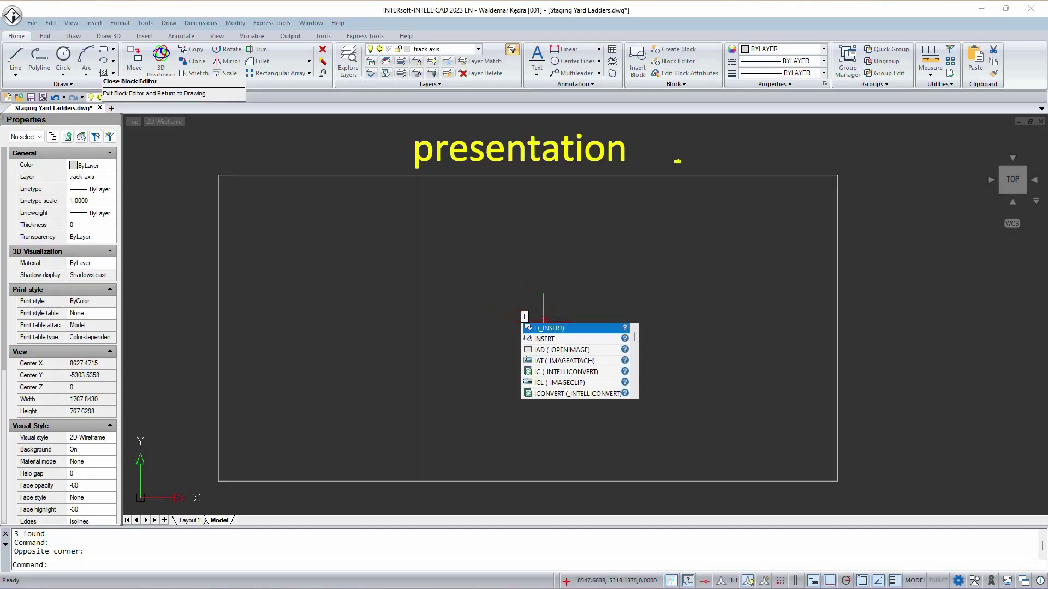
Insert the block named track inside the presentation frame, with a rotation angle of 0.
key(Return)
click(597, 247)
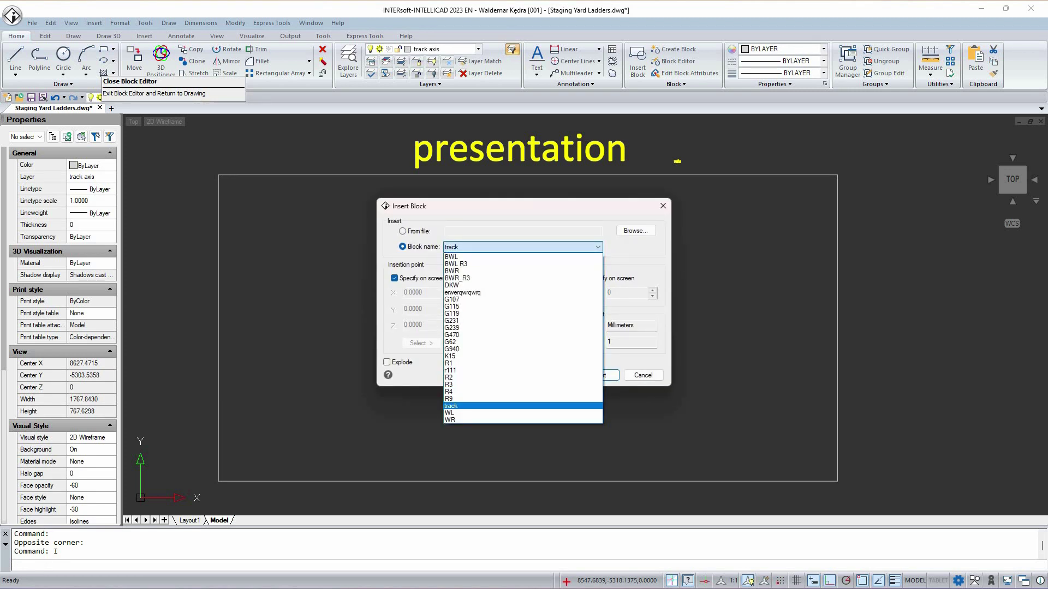
click(464, 406)
click(597, 375)
click(420, 292)
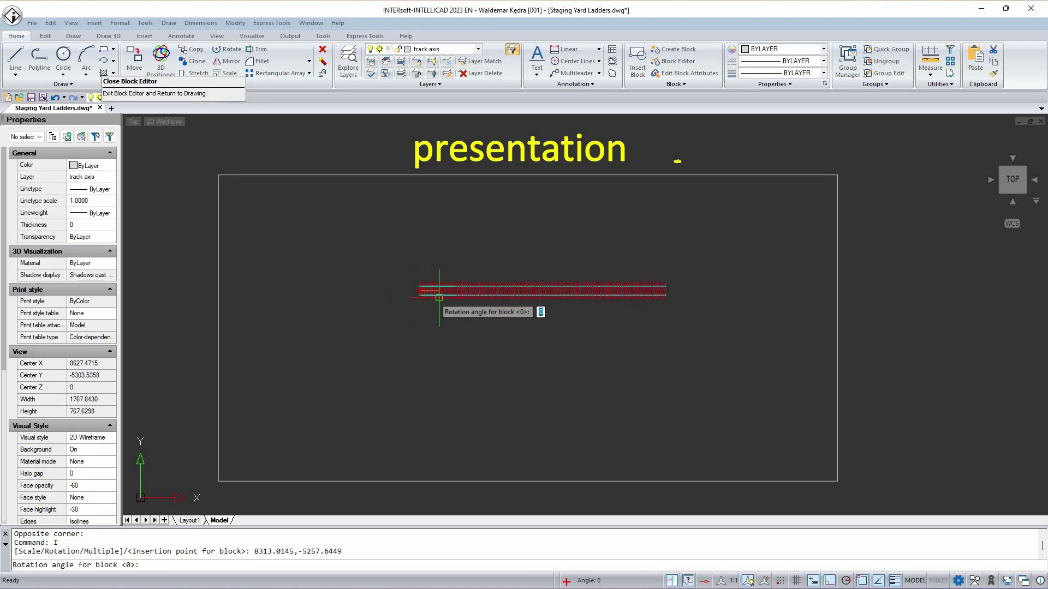
scroll(573, 304, down, 3)
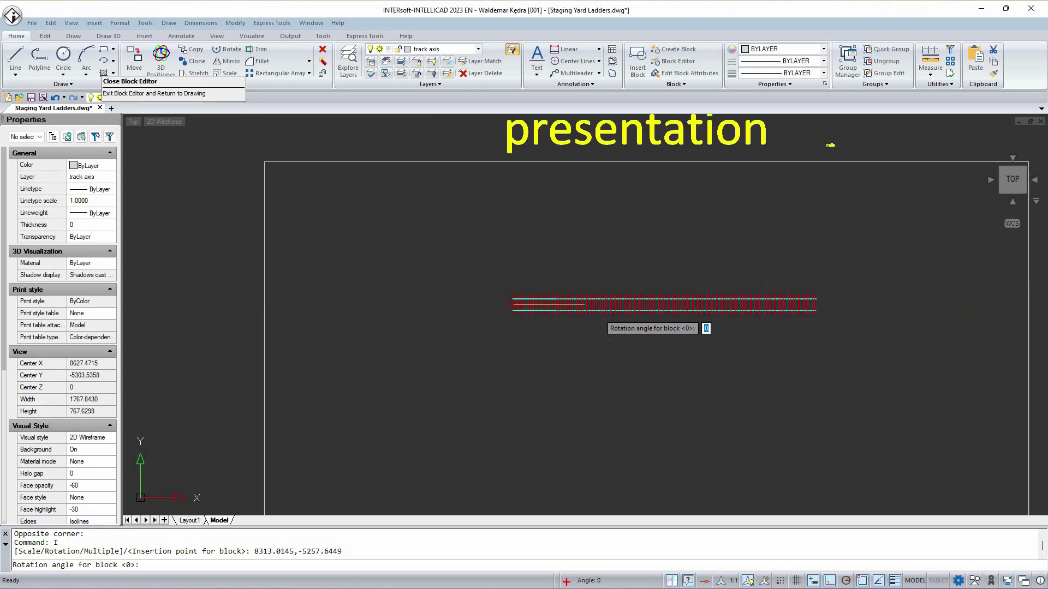
click(899, 308)
Dimension the vertical distance between the two rails at the left end of the inserted track.
scroll(442, 309, up, 5)
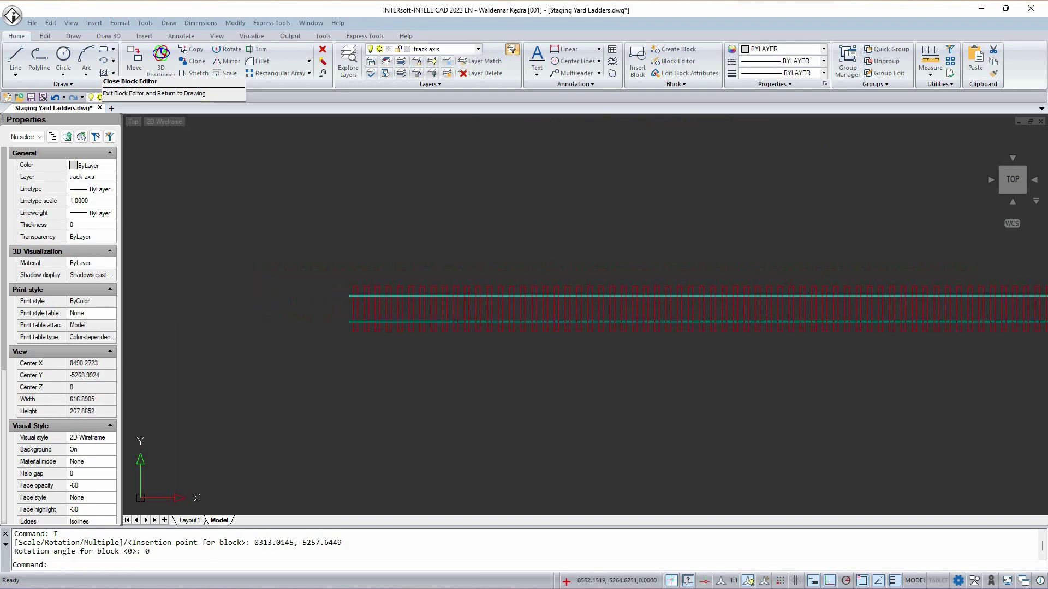
scroll(402, 304, up, 3)
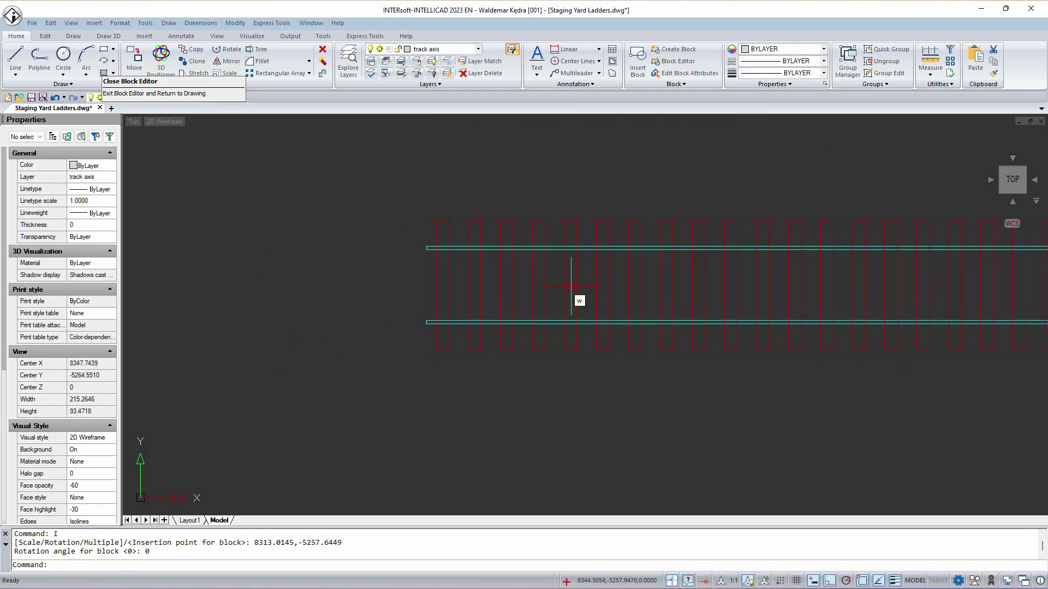
text(w)
key(Return)
scroll(427, 255, up, 1)
click(427, 255)
scroll(428, 265, up, 2)
click(427, 387)
scroll(421, 350, down, 3)
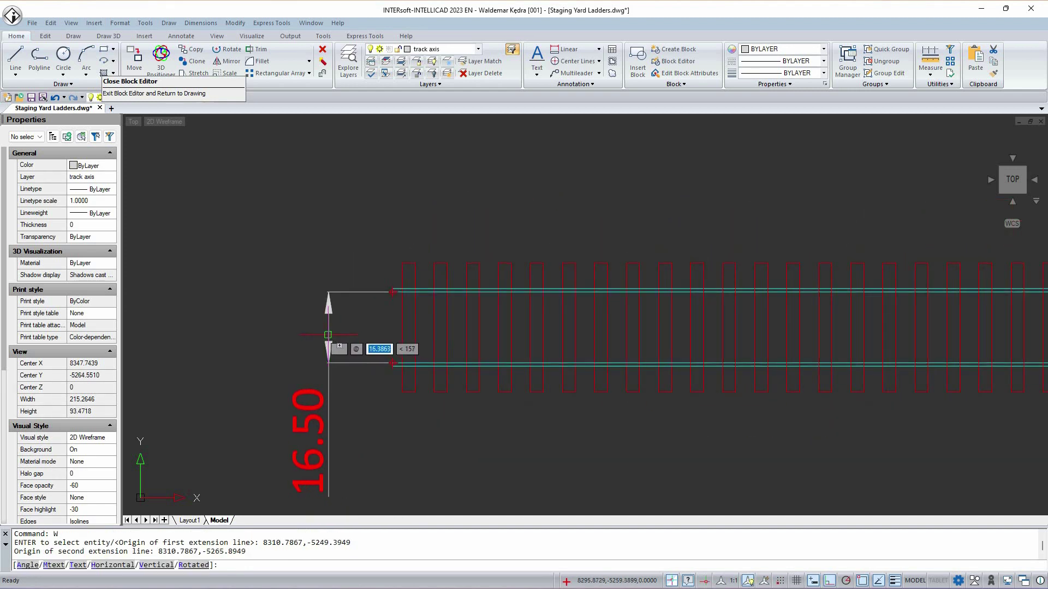
click(317, 236)
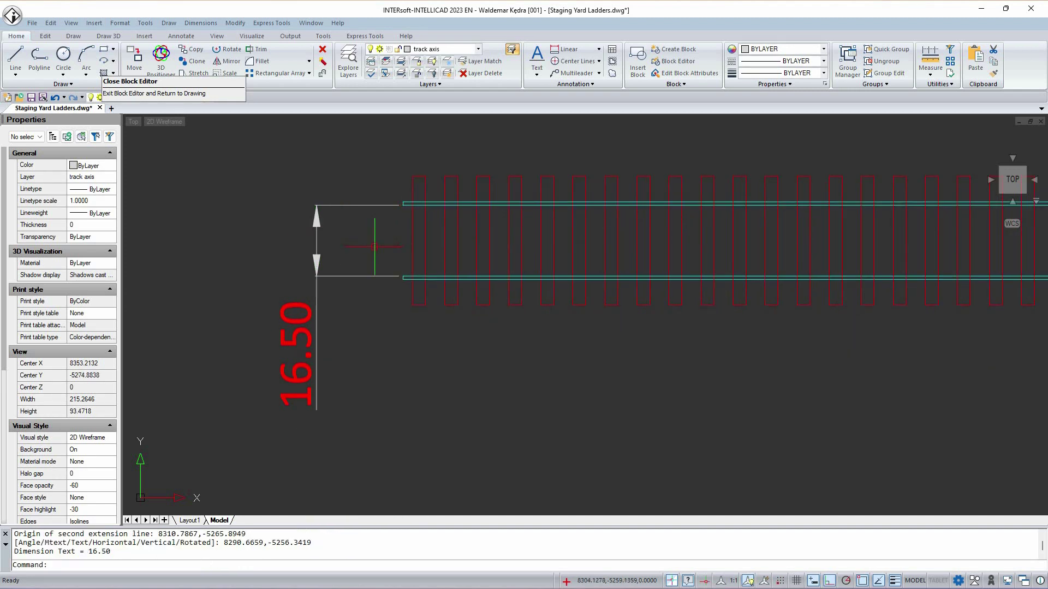
Dimension the length of the first sleeper, placing the dimension line outside the rail gauge dimension.
key(Return)
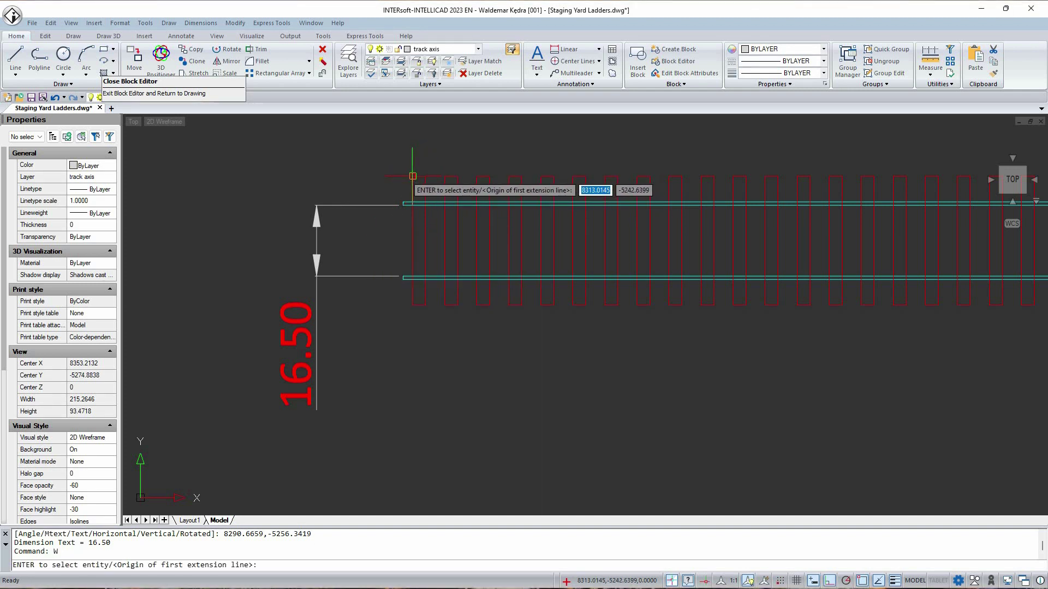
click(413, 176)
click(412, 304)
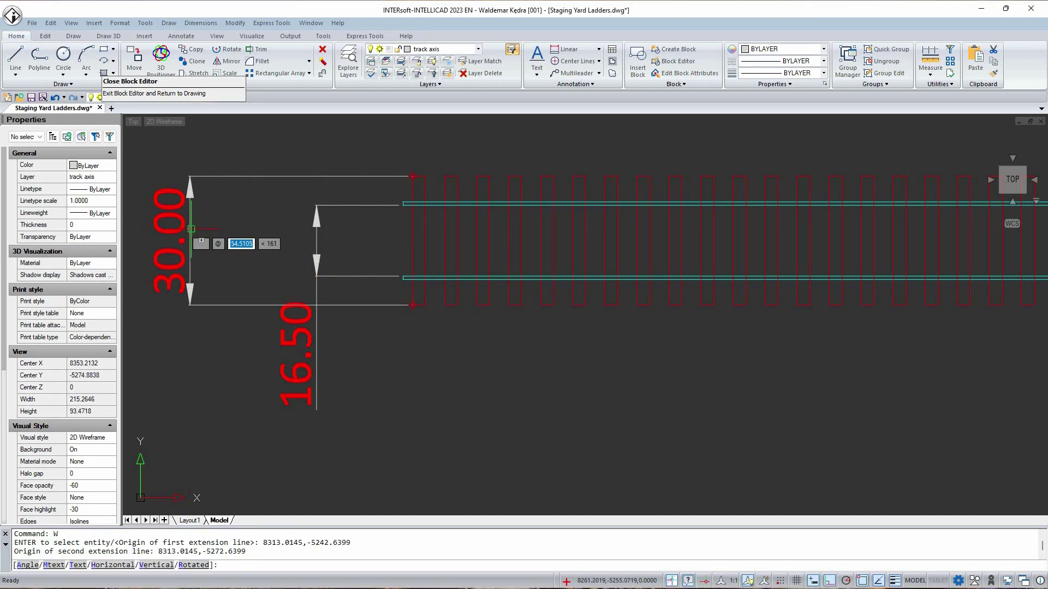
click(194, 228)
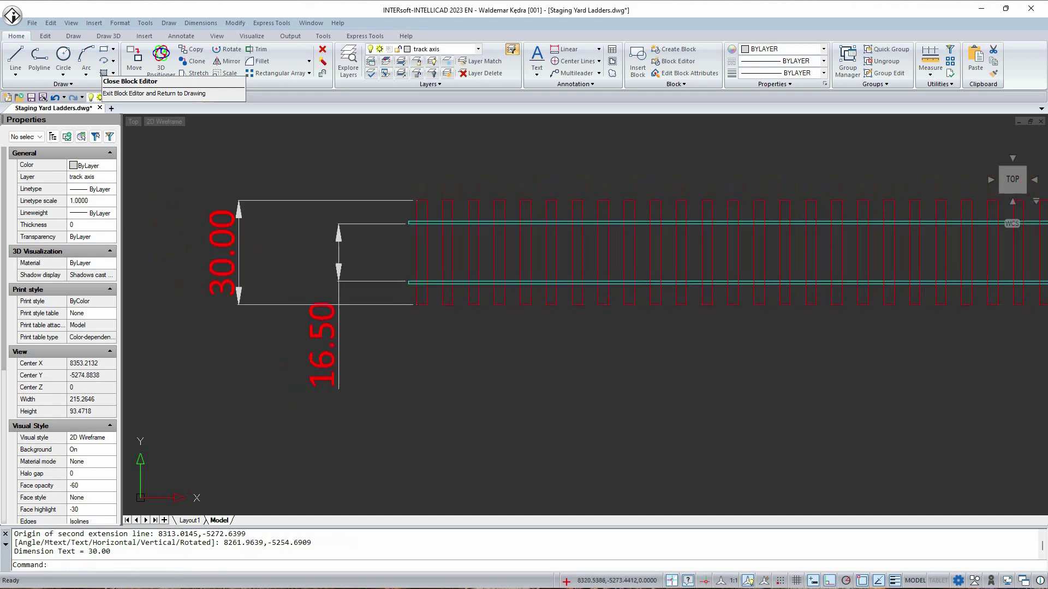
Draw a horizontal polyline about 411 mm long below the detailed track as the axis of a simplified track.
scroll(312, 207, down, 5)
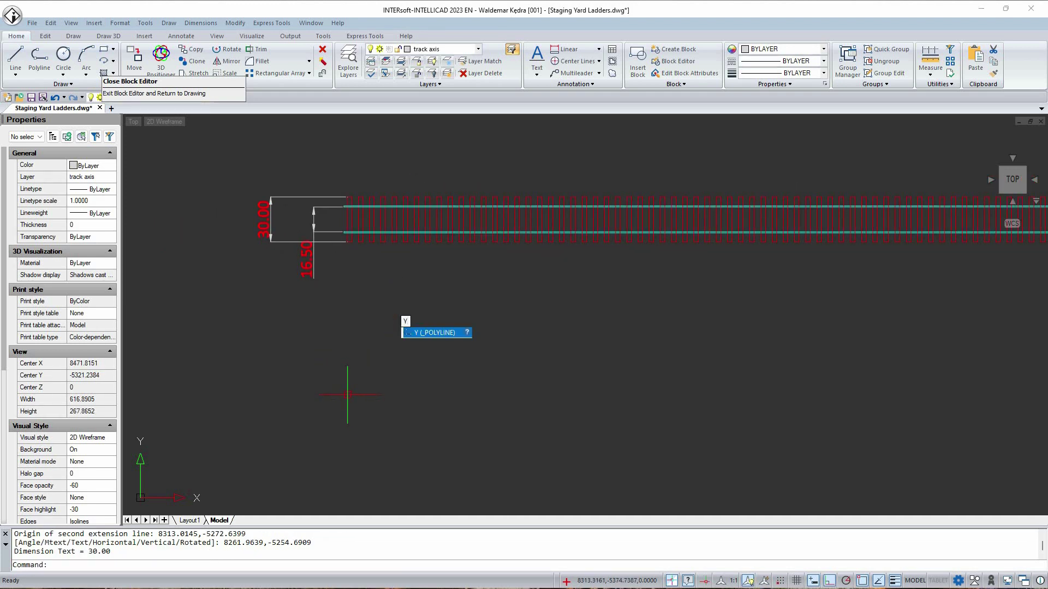
click(348, 391)
key(Escape)
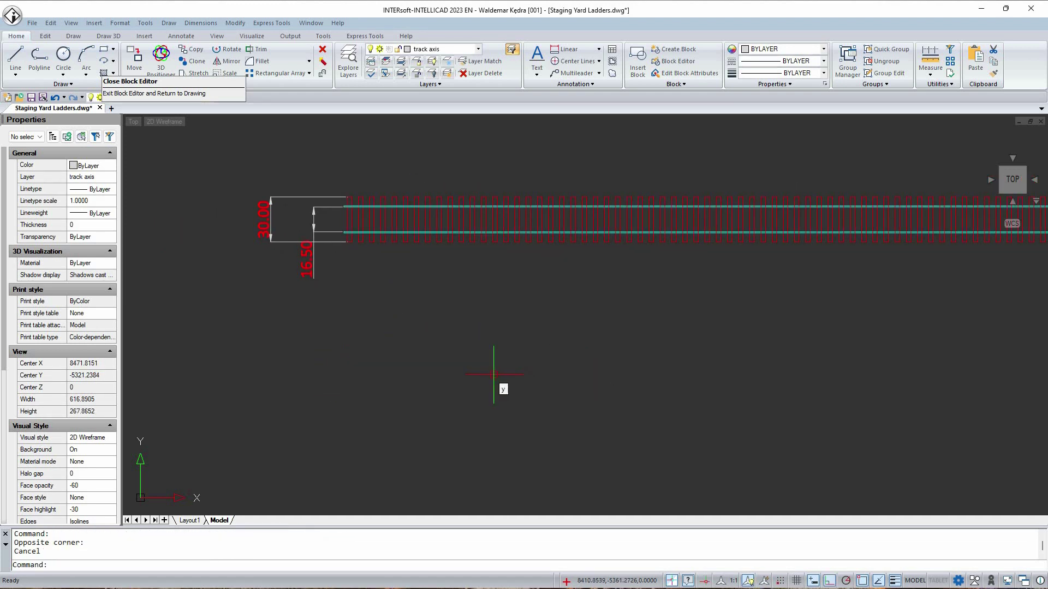
key(Return)
click(345, 375)
scroll(327, 366, down, 2)
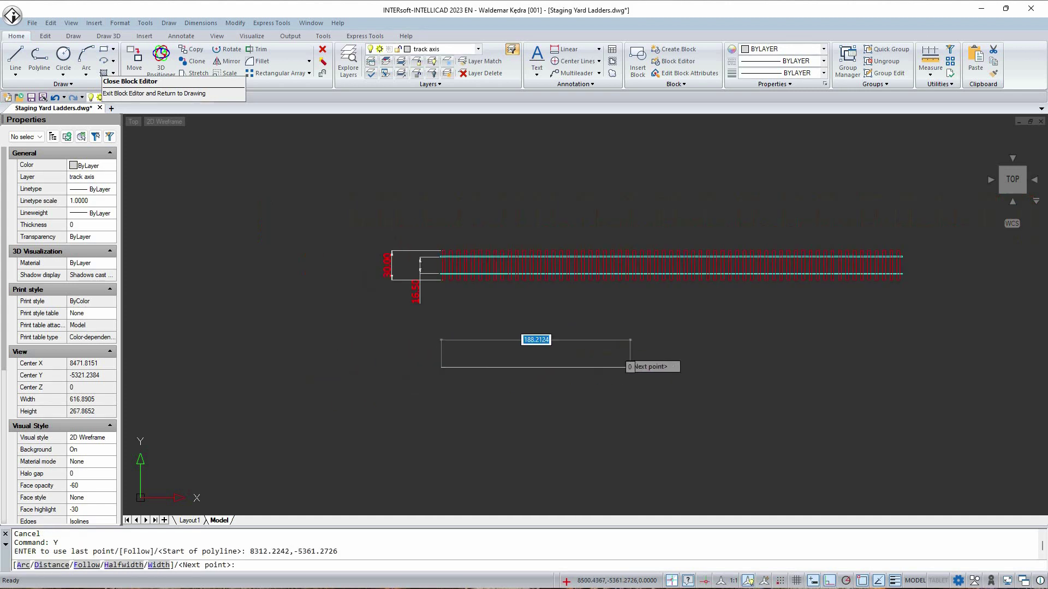
click(721, 349)
key(Return)
Offset the new track axis by 8.25 to both sides to create the two rail lines.
scroll(353, 333, up, 3)
text(O)
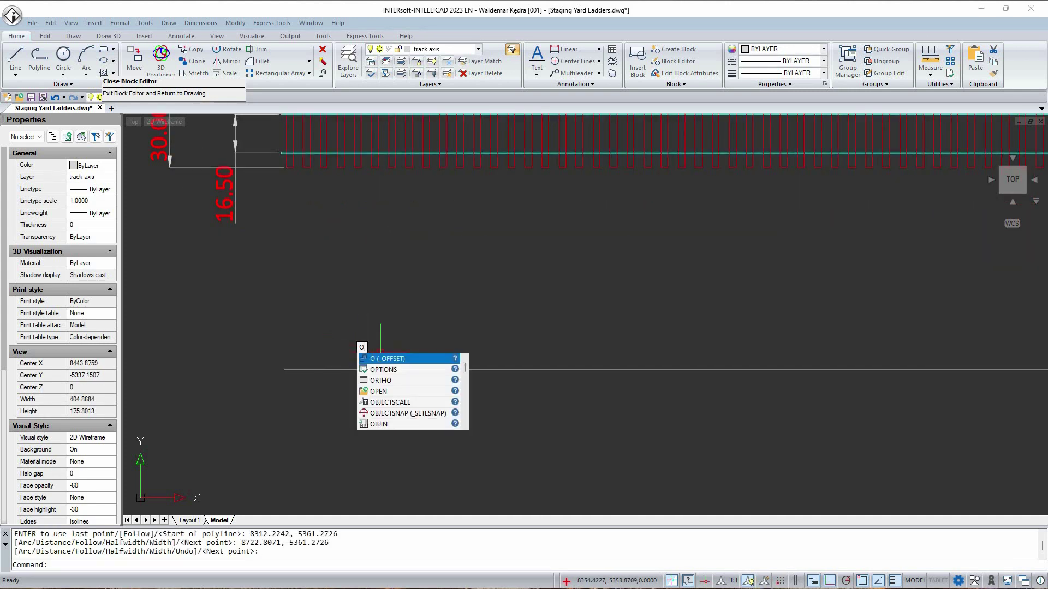
key(Return)
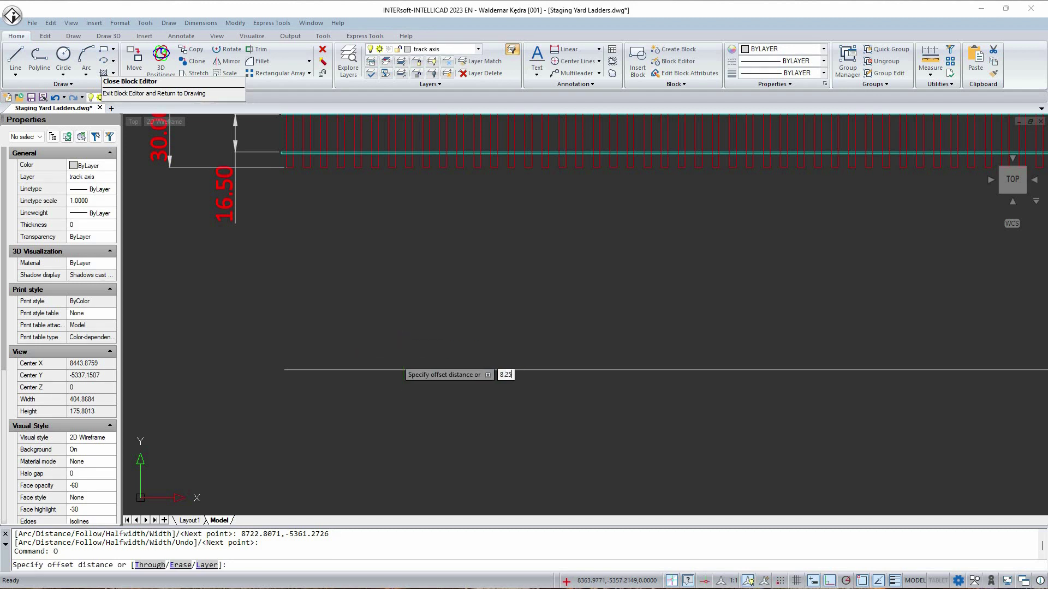
key(Return)
click(397, 369)
click(404, 340)
click(403, 370)
click(413, 412)
key(Return)
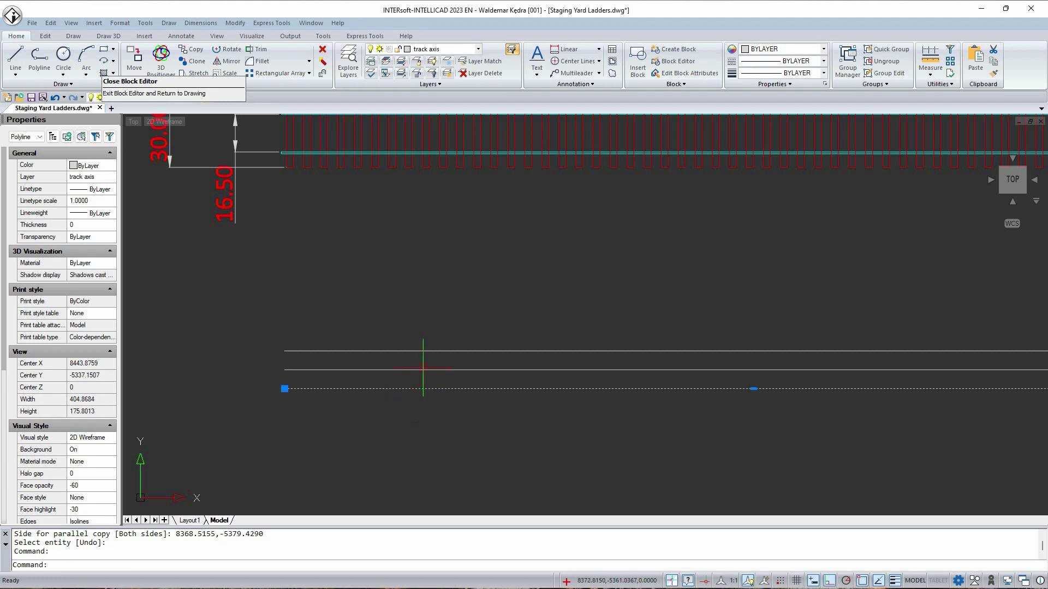
Move the two offset lines to the rail layer and clear the selection.
click(421, 351)
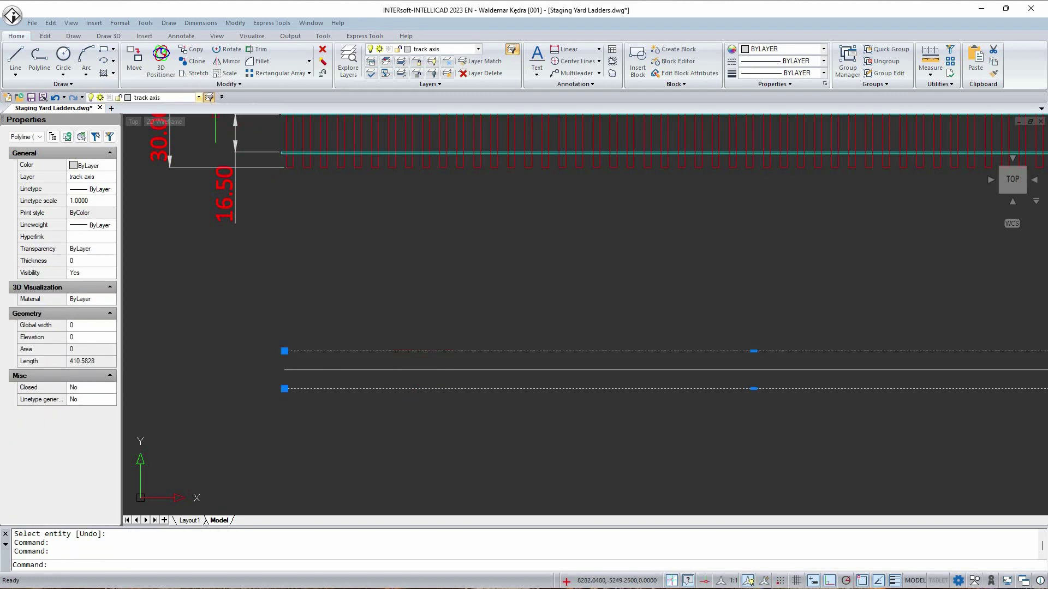
click(198, 98)
click(139, 142)
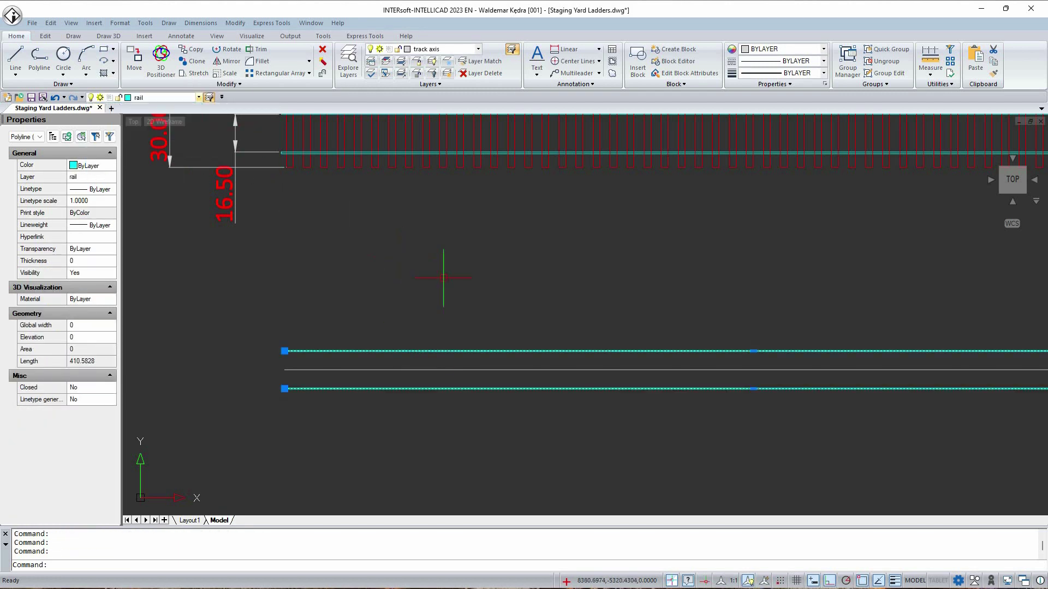
key(Escape)
Offset the simplified track's axis by 15 to both sides to create the sleeper edge lines.
scroll(408, 292, down, 1)
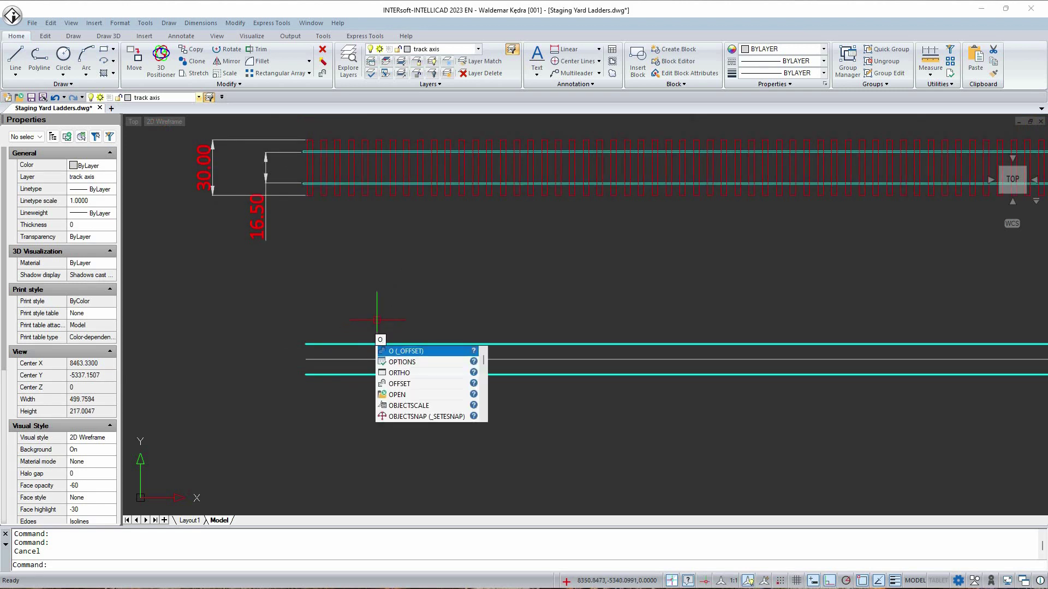
key(Return)
click(361, 359)
click(367, 312)
click(366, 358)
click(372, 404)
key(Return)
Close the left end of the simplified track with a vertical polyline between the two outer lines.
text(Y)
key(Return)
click(306, 332)
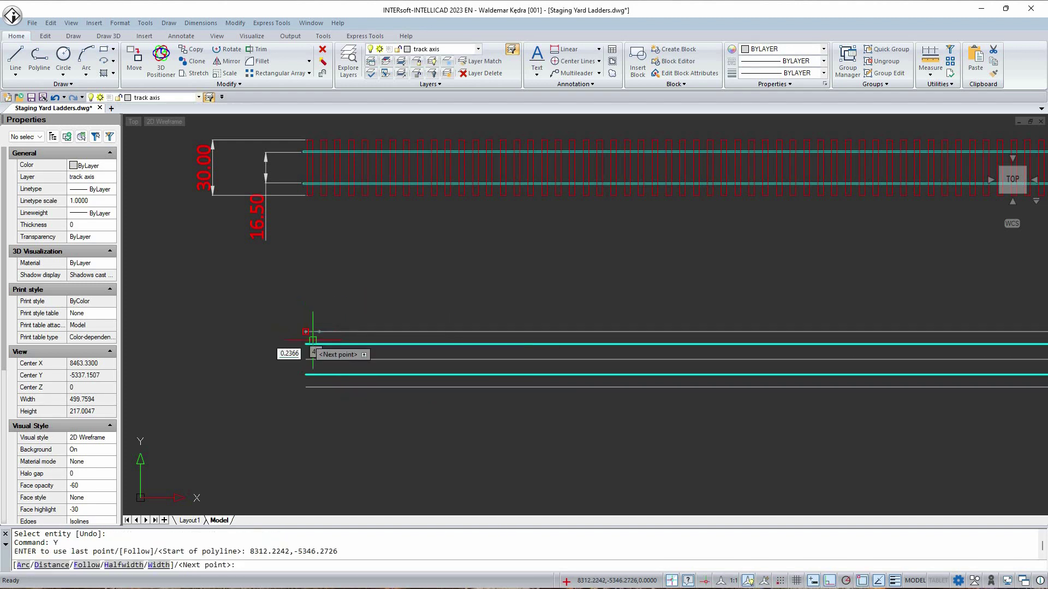
click(305, 388)
key(Return)
Close the right end of the simplified track with a vertical polyline between the two outer lines.
scroll(377, 303, down, 3)
right_click(384, 303)
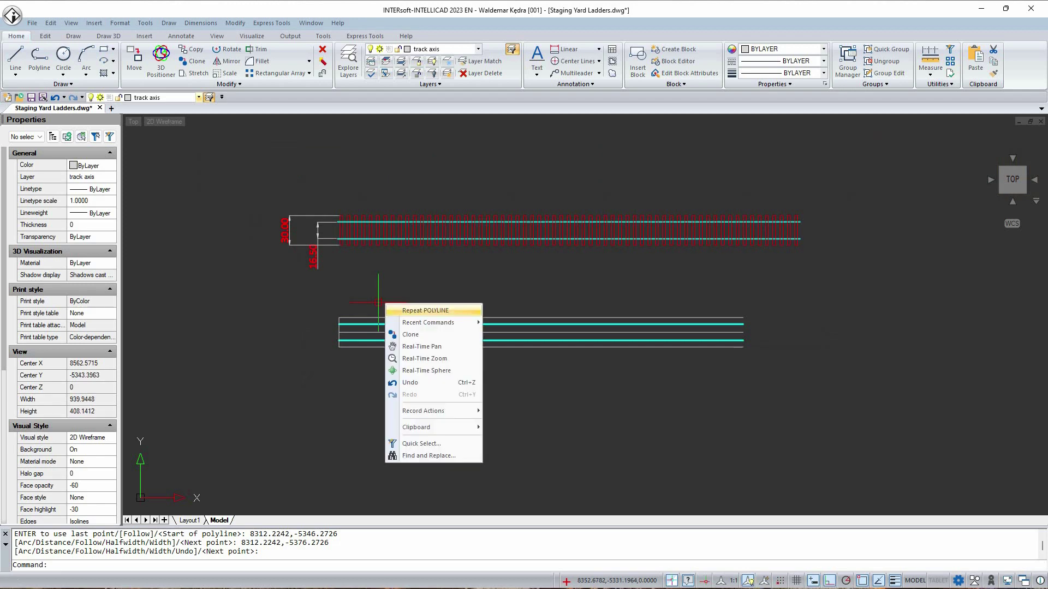
click(405, 310)
scroll(716, 318, up, 3)
click(766, 318)
click(765, 373)
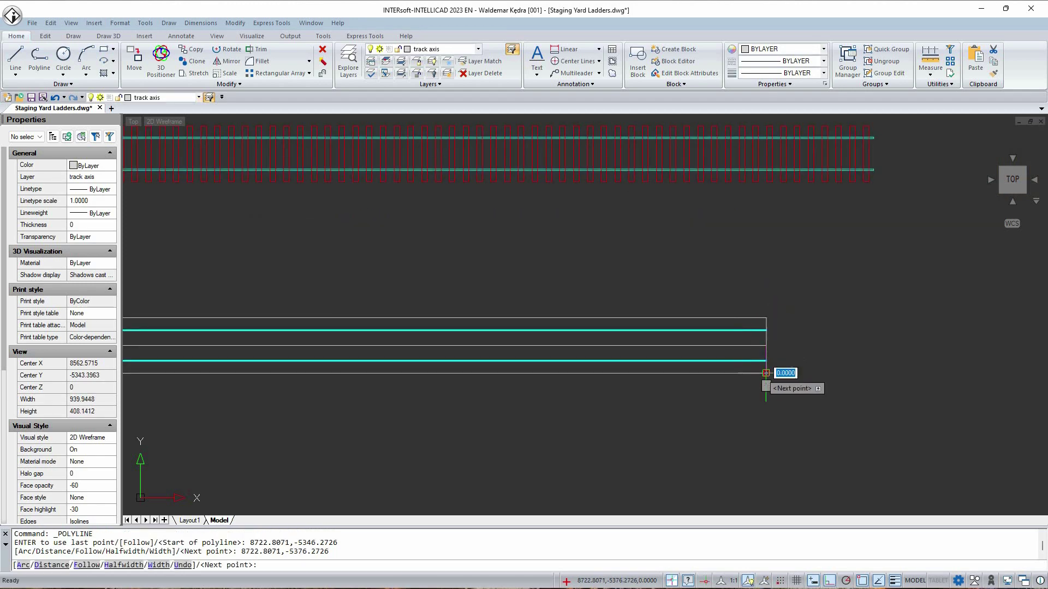
key(Return)
Select the outer edge lines and end lines of the simplified track and move them to the sleepers layer.
scroll(801, 326, up, 3)
click(799, 329)
click(698, 294)
click(666, 437)
click(569, 405)
scroll(517, 411, down, 4)
middle_drag(269, 407, 791, 385)
scroll(425, 372, up, 6)
click(461, 335)
click(393, 318)
click(199, 97)
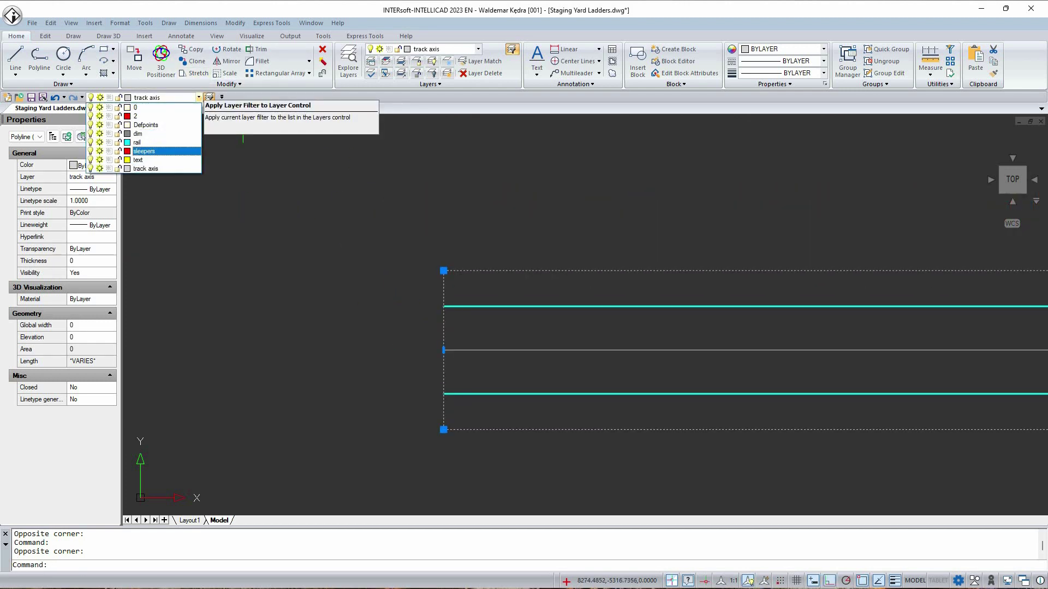
click(144, 151)
key(Escape)
Copy the whole simplified track by the left end of its axis so that it overlaps the detailed track's right end.
scroll(317, 203, down, 8)
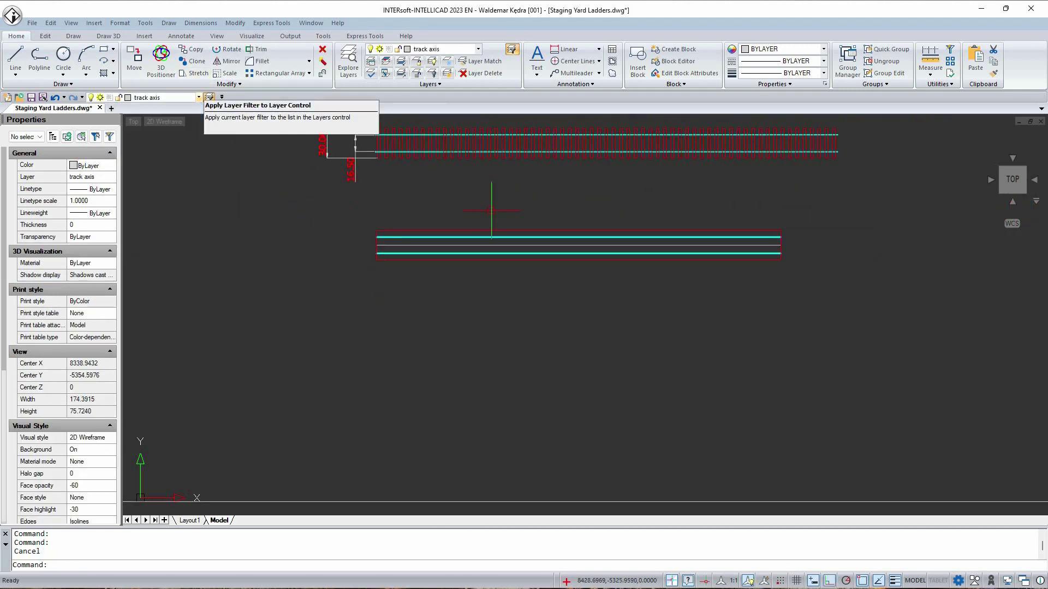
scroll(438, 384, up, 2)
drag(961, 379, 273, 266)
key(m)
key(Return)
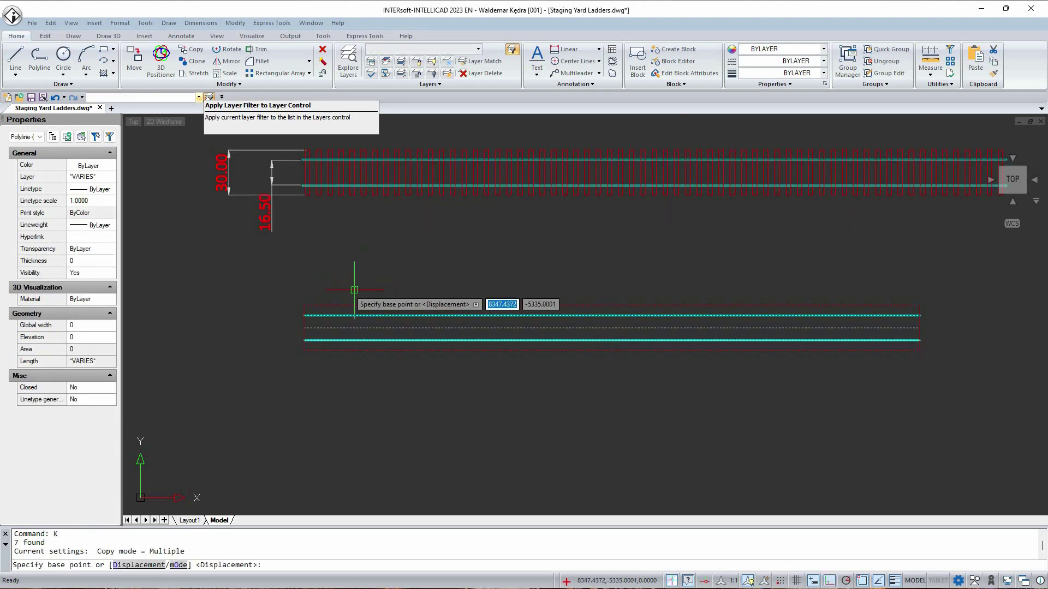
click(304, 327)
scroll(349, 308, down, 3)
scroll(780, 215, up, 4)
scroll(469, 273, up, 5)
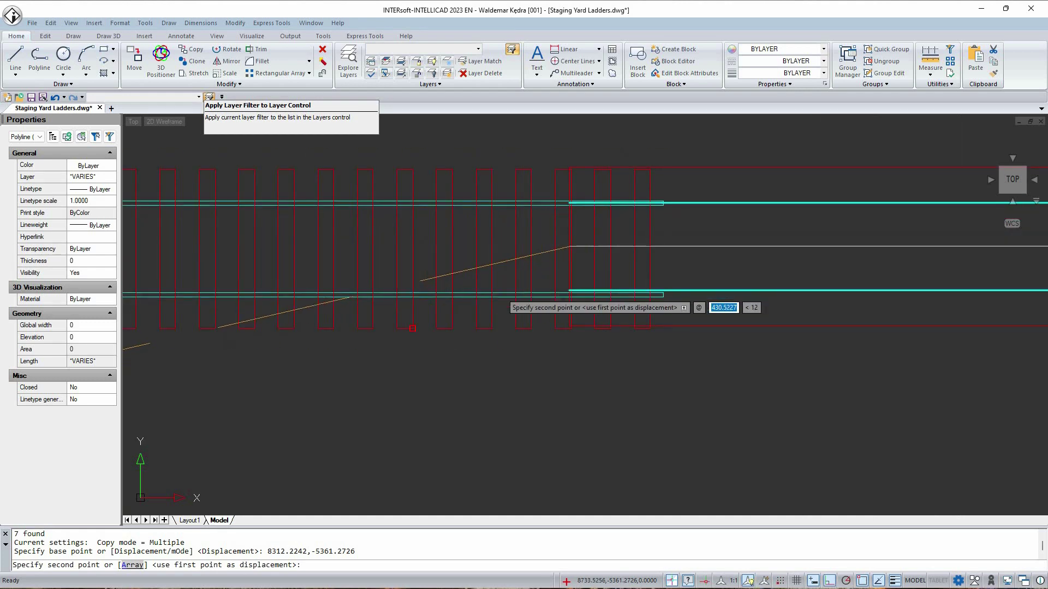
click(436, 249)
key(Escape)
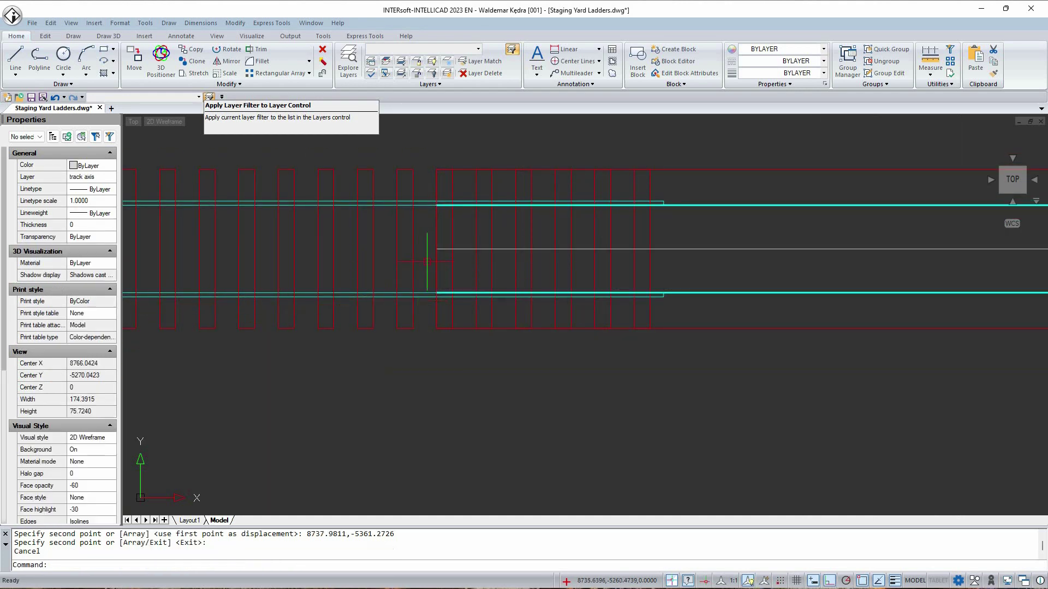
Examine where the copied simplified track overlaps and continues the detailed track.
scroll(427, 261, down, 3)
scroll(517, 249, up, 3)
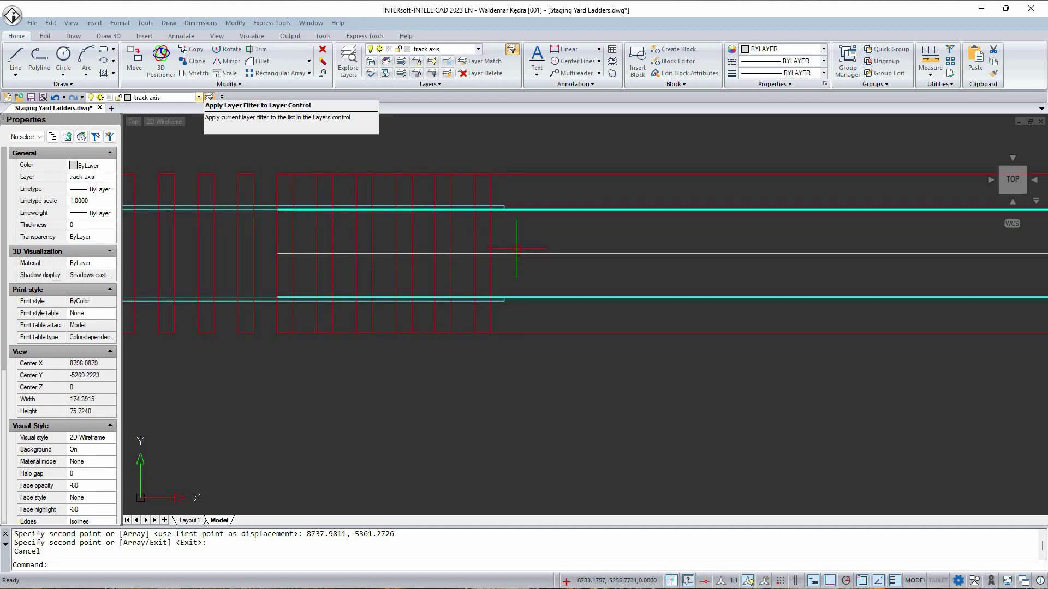
scroll(517, 249, down, 8)
middle_drag(542, 265, 601, 280)
scroll(601, 280, down, 4)
scroll(600, 280, up, 2)
mouse_move(501, 236)
middle_down()
mouse_move(588, 291)
mouse_move(590, 311)
mouse_move(608, 323)
middle_up()
scroll(589, 311, up, 1)
scroll(712, 203, up, 1)
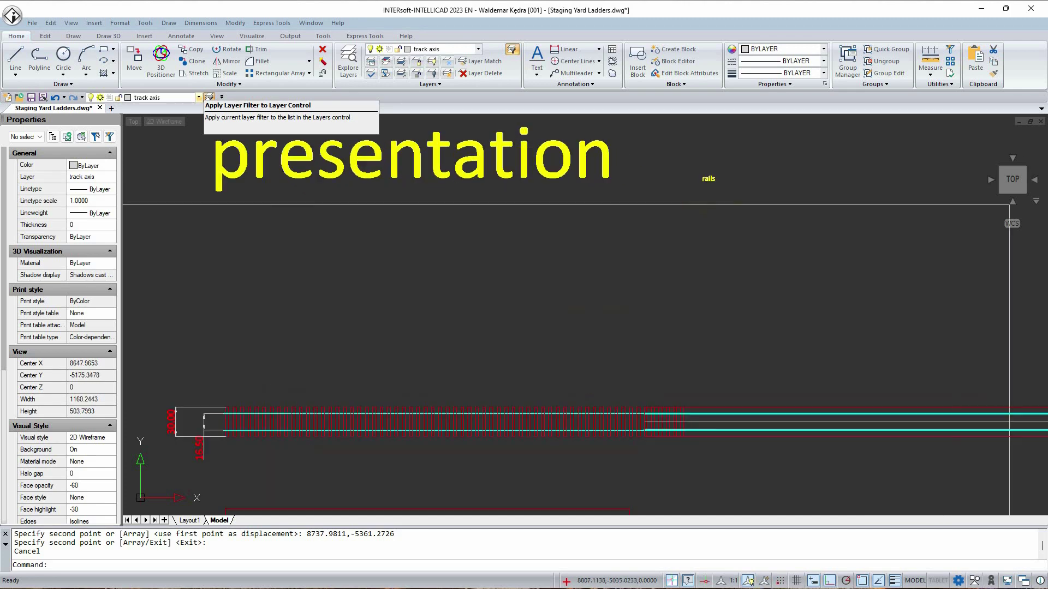
Copy the "rails" text label from beside the presentation title to the right of the lower simplified track.
scroll(712, 203, up, 3)
click(730, 184)
click(697, 147)
text(c)
key(Return)
click(728, 186)
scroll(729, 189, down, 4)
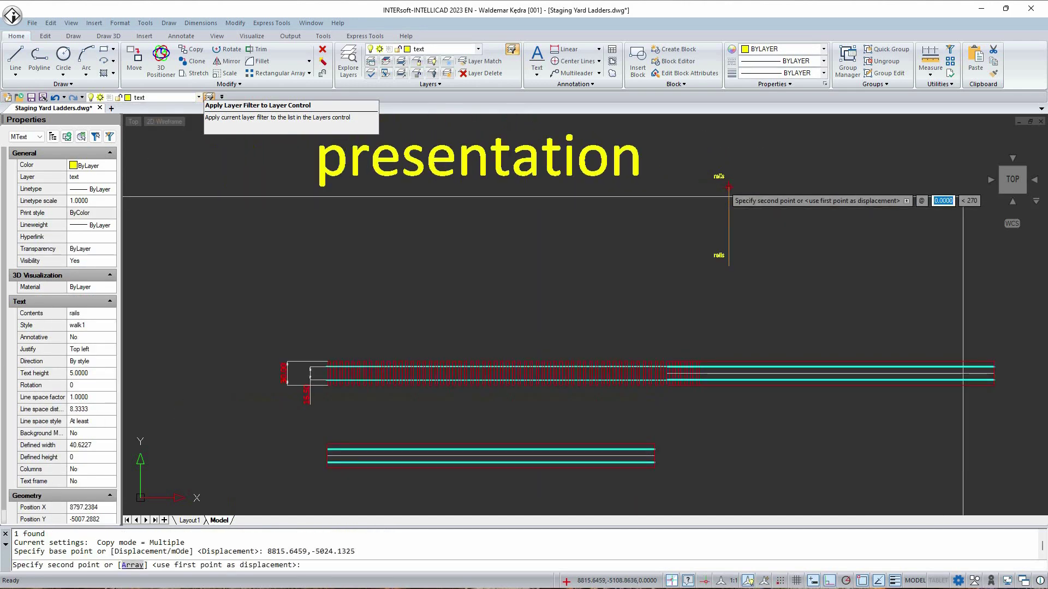
middle_drag(728, 187, 752, 82)
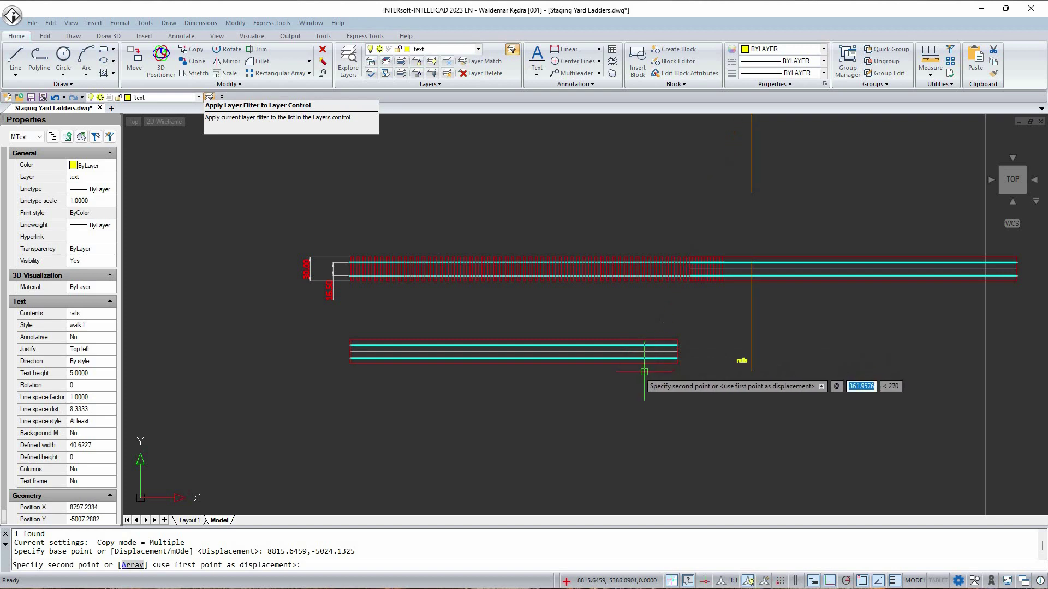
key(F8)
scroll(659, 365, up, 3)
middle_drag(612, 400, 533, 388)
scroll(702, 334, up, 3)
click(753, 315)
key(Return)
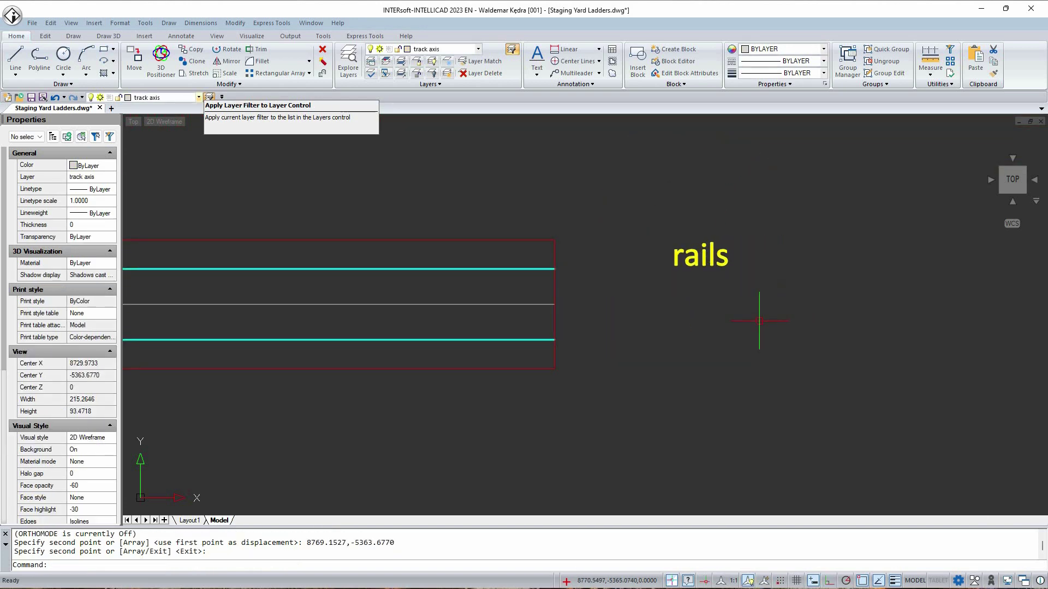
Draw a leader polyline running horizontally under the "rails" label and down to the end of the lower rail.
click(662, 207)
text(Y)
key(Return)
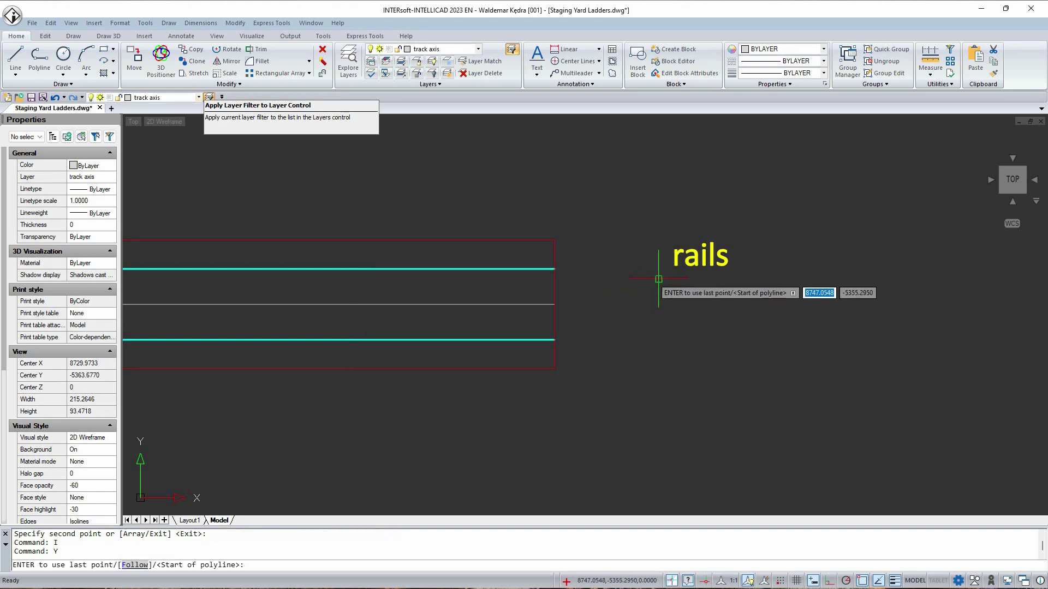
click(748, 273)
key(F8)
click(654, 273)
key(F8)
scroll(551, 340, up, 3)
click(554, 339)
right_click(674, 326)
Draw a second leader polyline from the left end of the label's underline to the end of the upper rail.
right_click(678, 327)
click(694, 335)
click(751, 214)
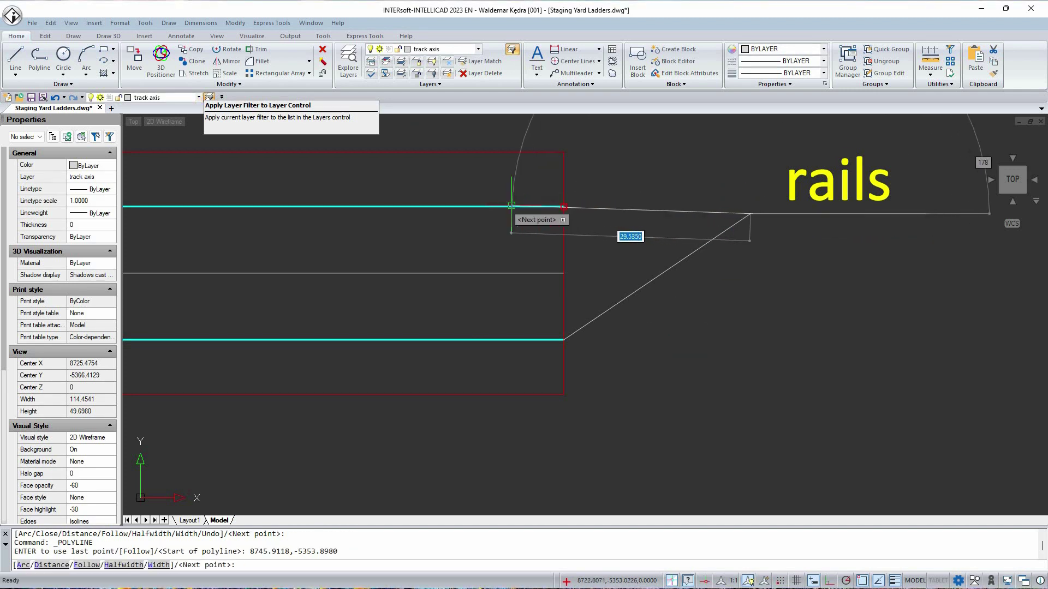
click(511, 205)
right_click(535, 191)
click(535, 195)
click(470, 179)
Copy the "rails" label with its underlined leader to below the simplified track and change the copy's text to "sleepers".
scroll(485, 181, down, 3)
middle_drag(535, 253, 613, 287)
click(767, 260)
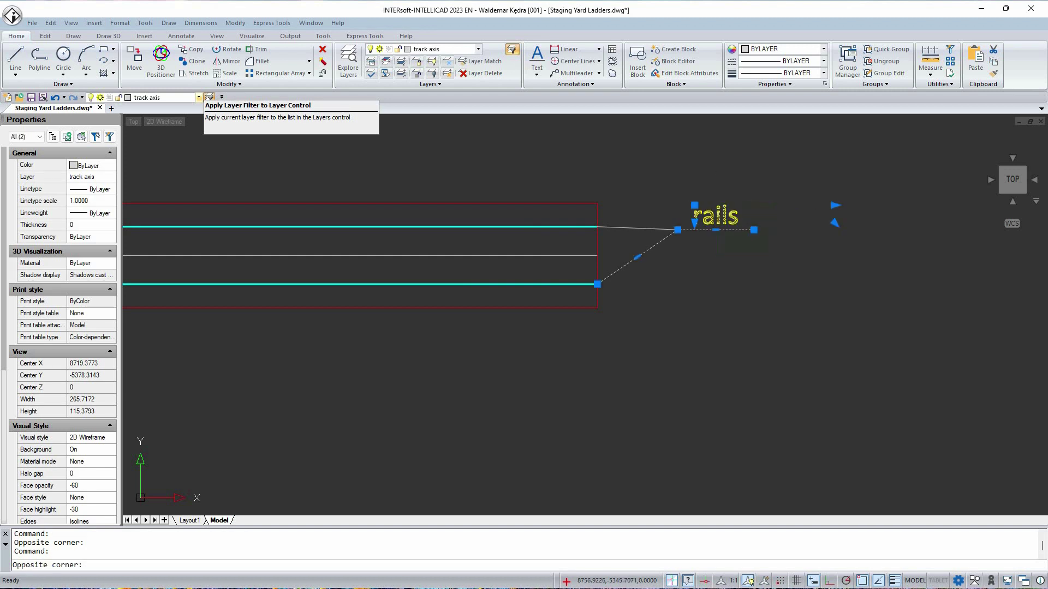
text(c)
key(space)
click(746, 258)
scroll(751, 295, down, 3)
click(587, 359)
scroll(591, 348, up, 3)
click(620, 376)
key(Escape)
double_click(562, 322)
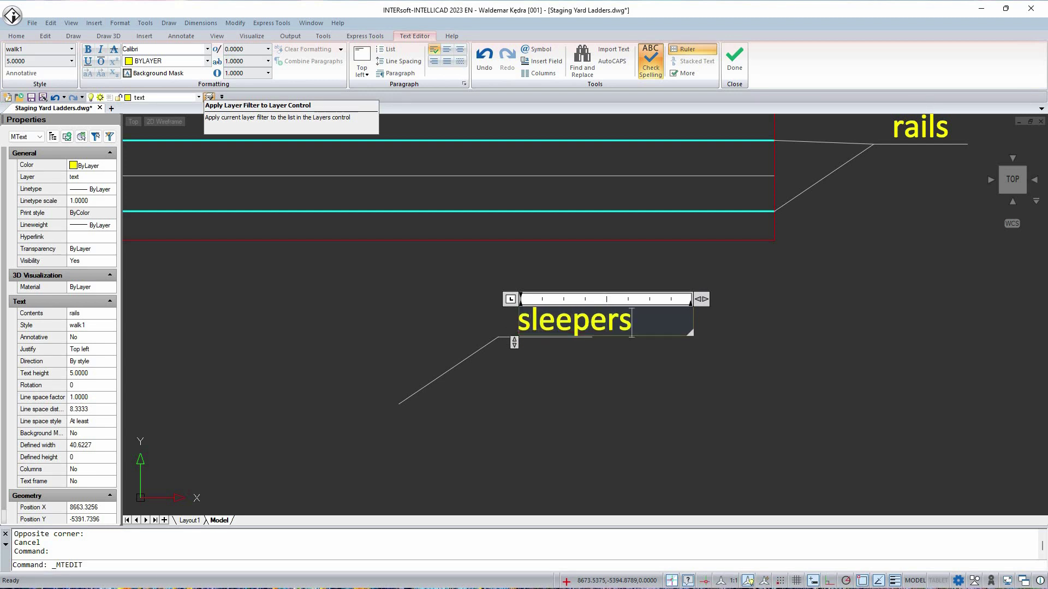
click(525, 368)
Stretch the free end of the "sleepers" leader to a nearest-snap point on the upper sleeper outline.
click(457, 366)
click(399, 404)
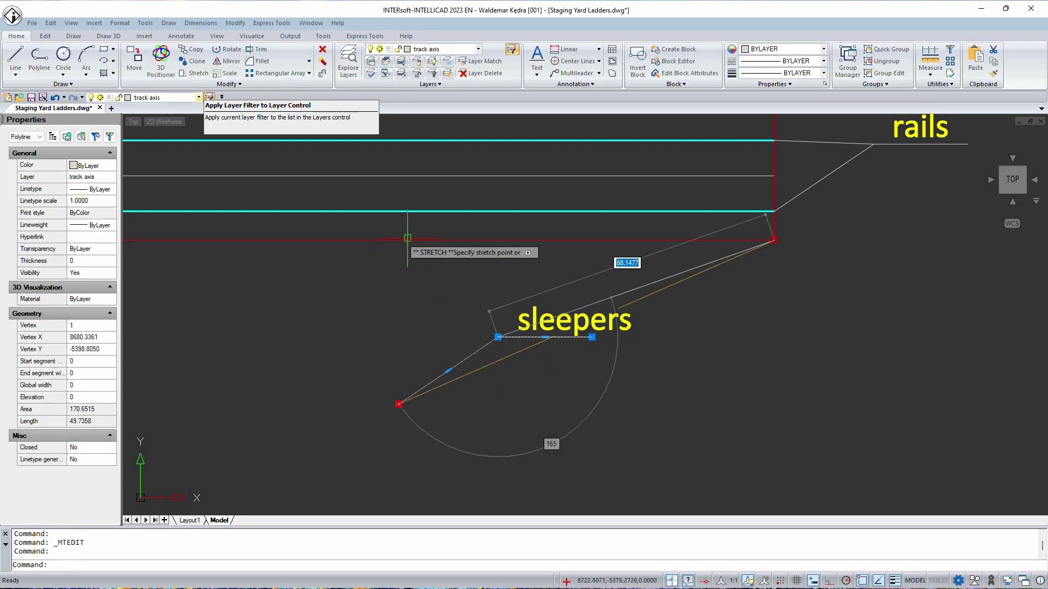
middle_drag(426, 140, 463, 227)
shift+right_click(449, 180)
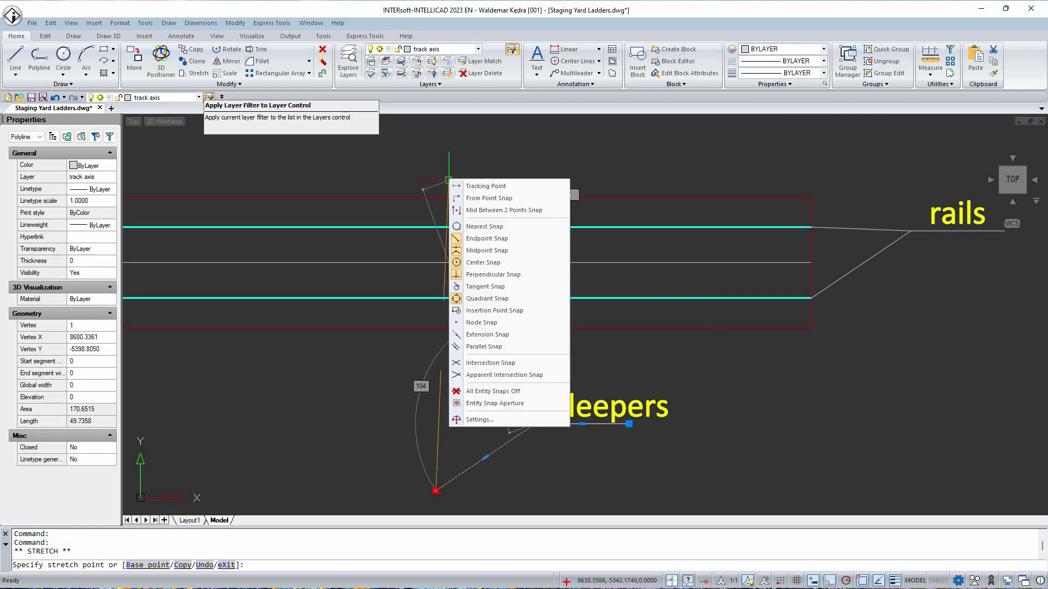
click(484, 226)
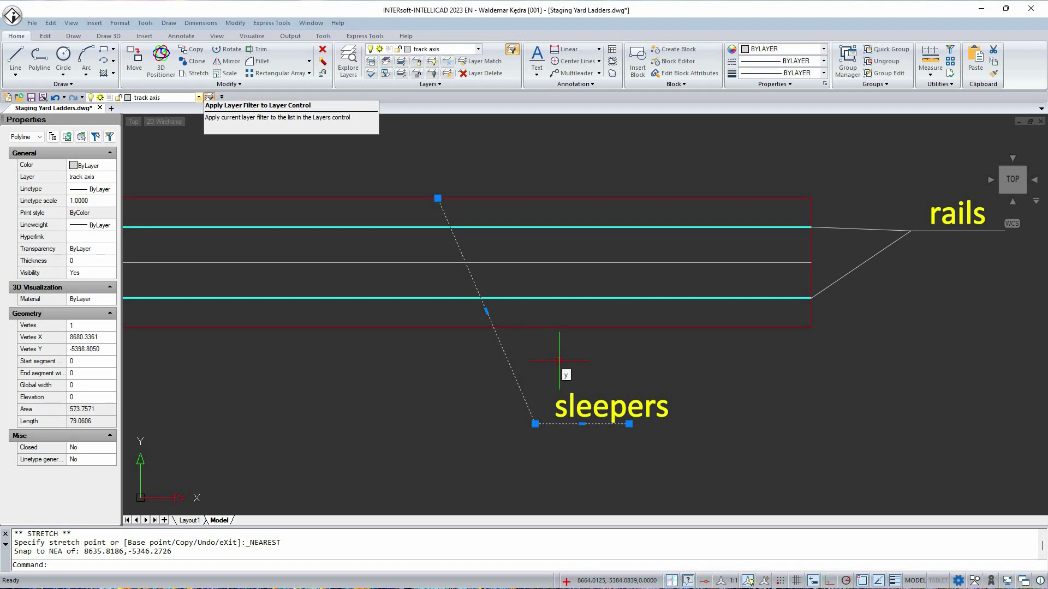
Draw a second leader polyline from the left end of the "sleepers" underline to a nearest-snap point on the lower sleeper outline.
key(Return)
click(535, 423)
shift+right_click(433, 341)
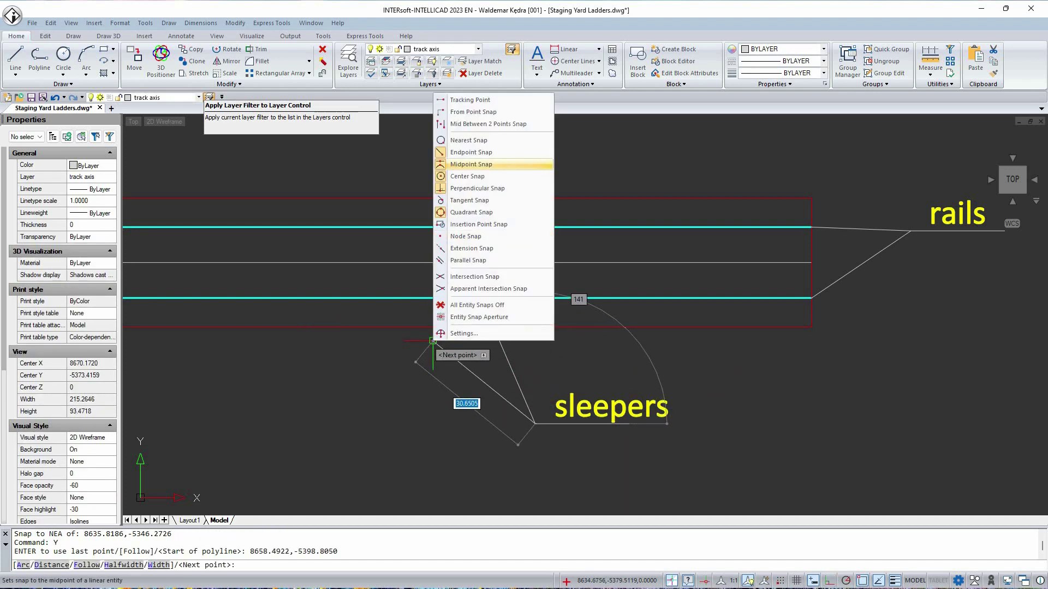
click(468, 141)
click(425, 327)
key(Return)
Copy the "sleepers" text further left below the track and change the copy's text to "center line".
scroll(466, 325, down, 3)
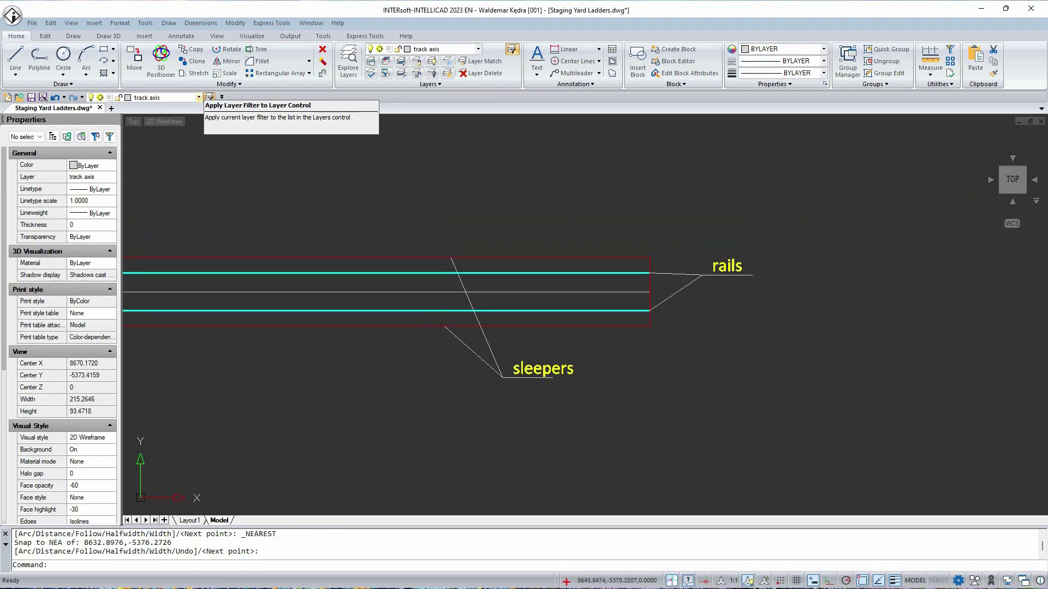
scroll(522, 363, up, 2)
click(585, 369)
text(C)
key(Return)
click(612, 379)
middle_drag(426, 407, 779, 387)
click(616, 370)
key(Return)
click(632, 364)
click(539, 359)
double_click(579, 358)
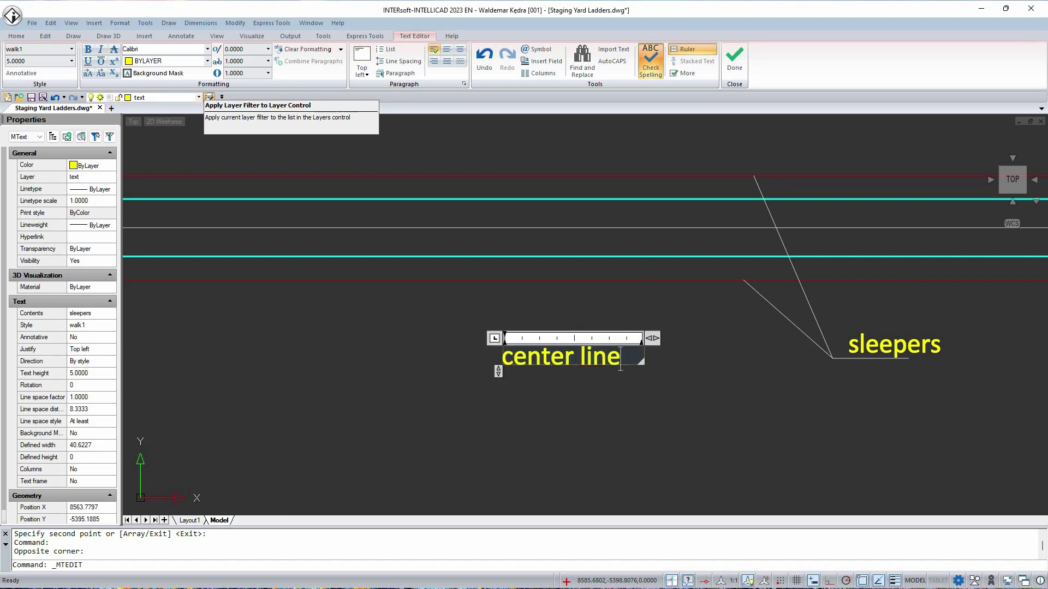
click(531, 386)
Draw a leader polyline running horizontally under the "center line" label and up to a nearest-snap point on the track's center line.
text(p)
key(Return)
click(634, 370)
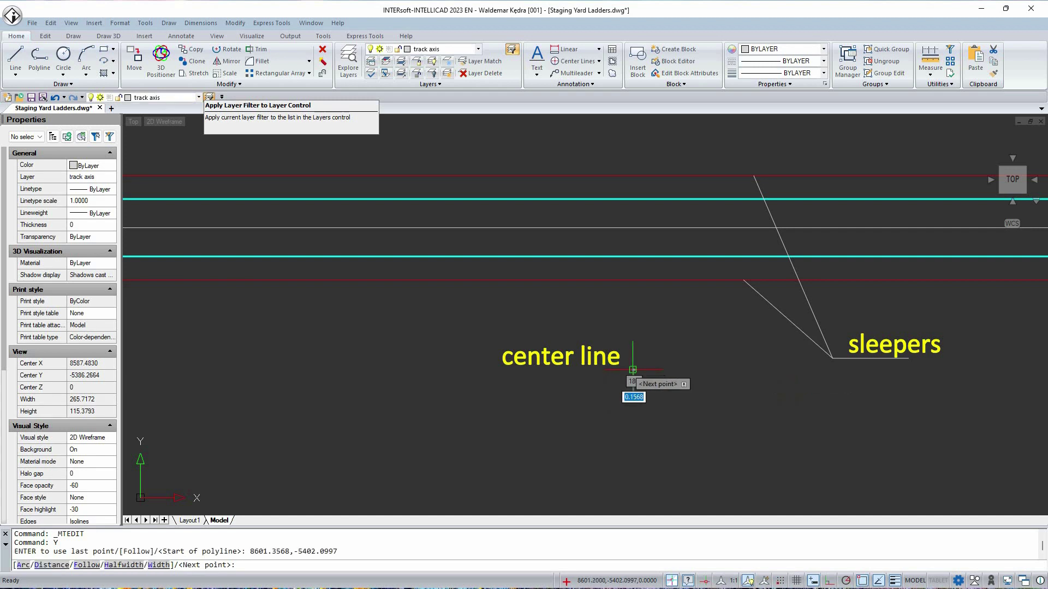
key(F8)
click(487, 370)
key(F8)
shift+right_click(405, 209)
click(442, 259)
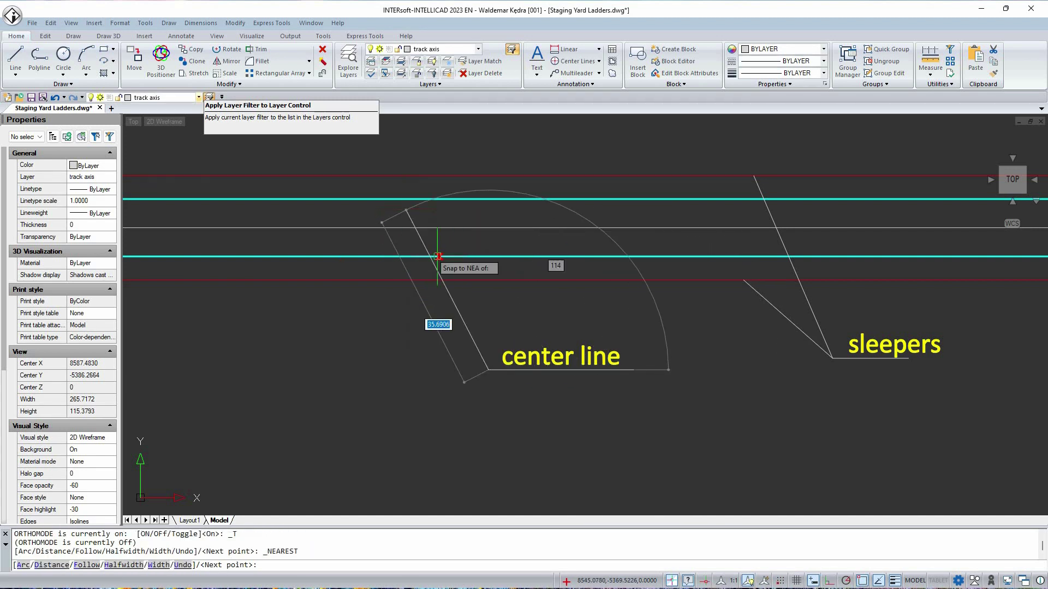
click(419, 227)
key(Return)
Insert the WL block in the upper left part of the "what I will use" frame with a rotation of 0.
scroll(467, 234, down, 4)
scroll(653, 228, up, 3)
scroll(604, 351, up, 1)
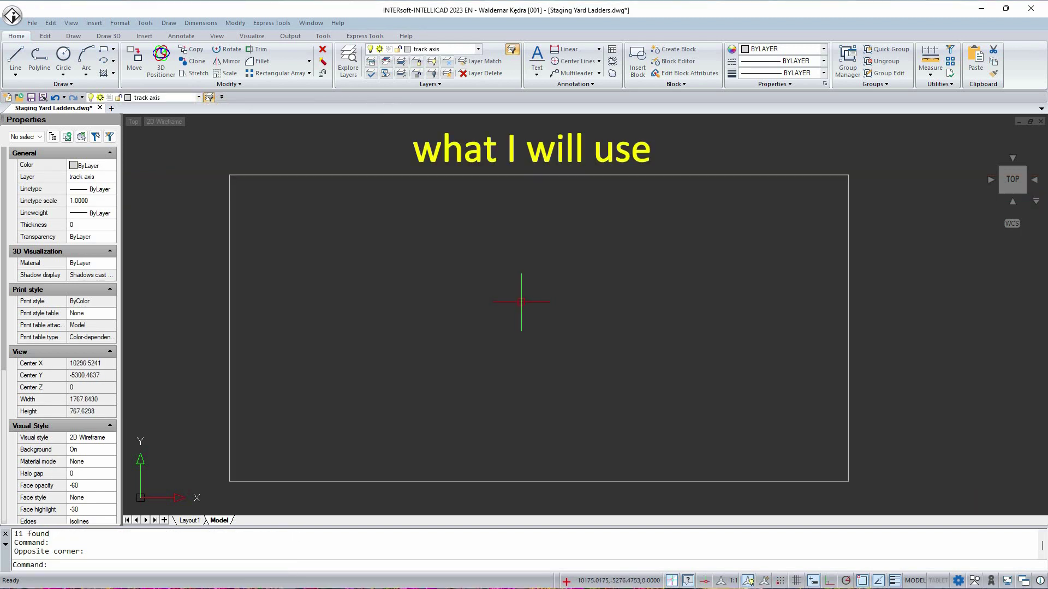
text(I)
key(Return)
click(597, 247)
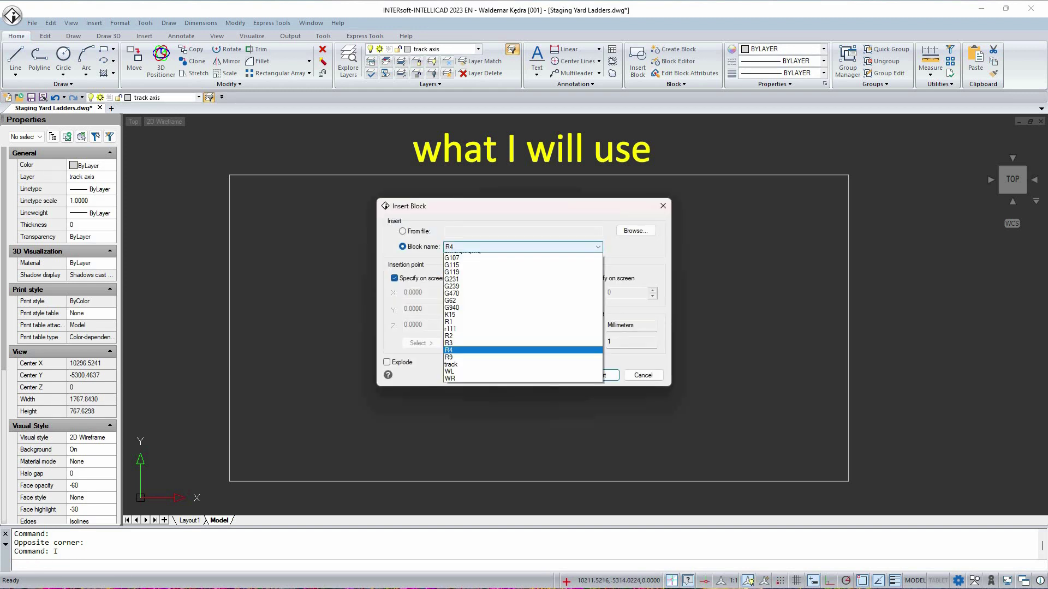
click(449, 413)
click(611, 375)
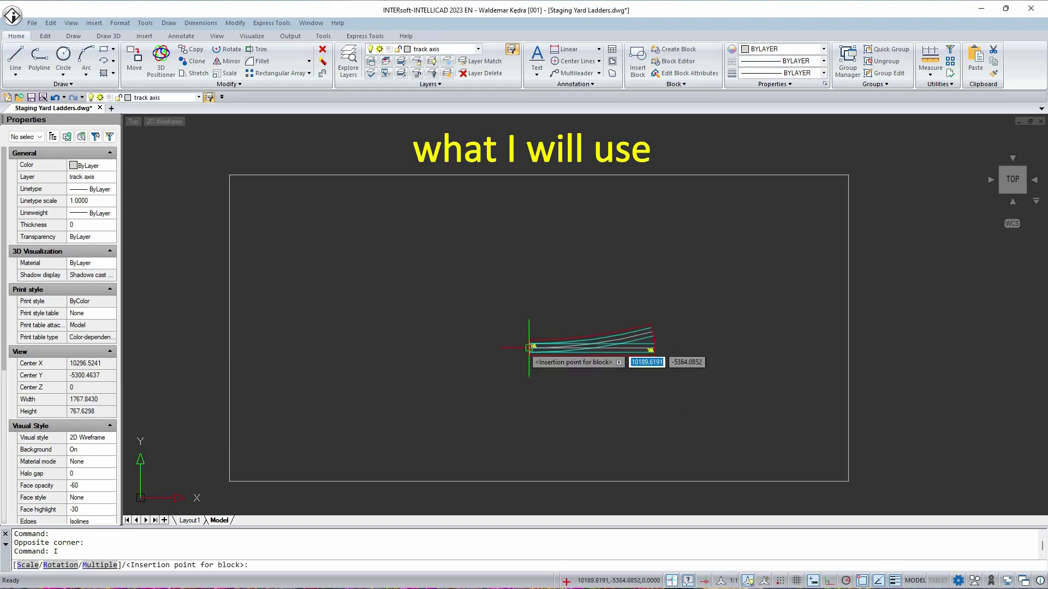
click(398, 278)
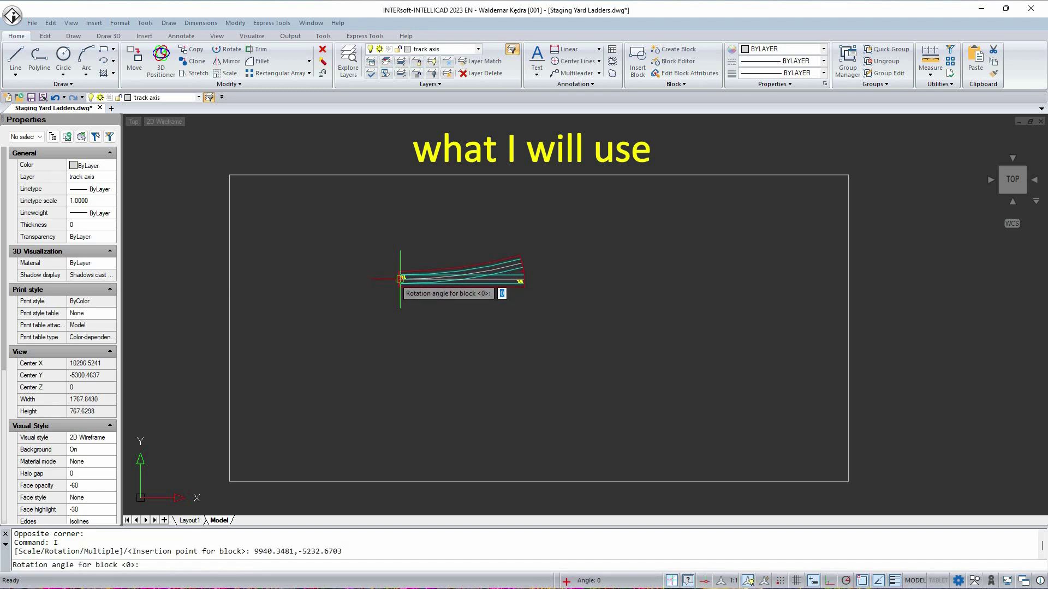
key(F8)
click(568, 281)
Add an angular dimension between the WL block's left end line and the end line of its diverging branch, placed above the block.
scroll(568, 280, up, 3)
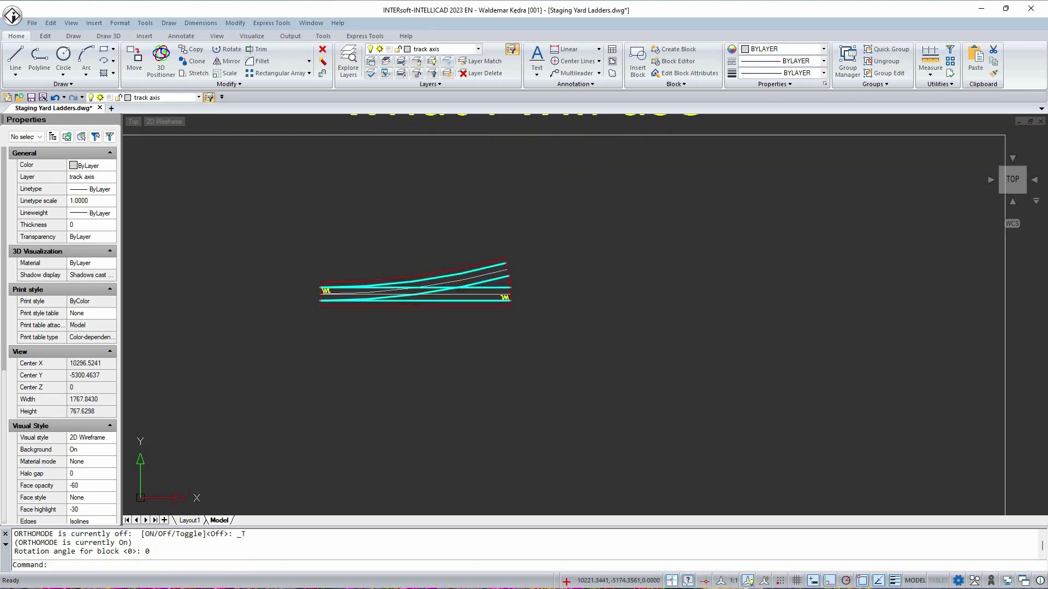
click(180, 36)
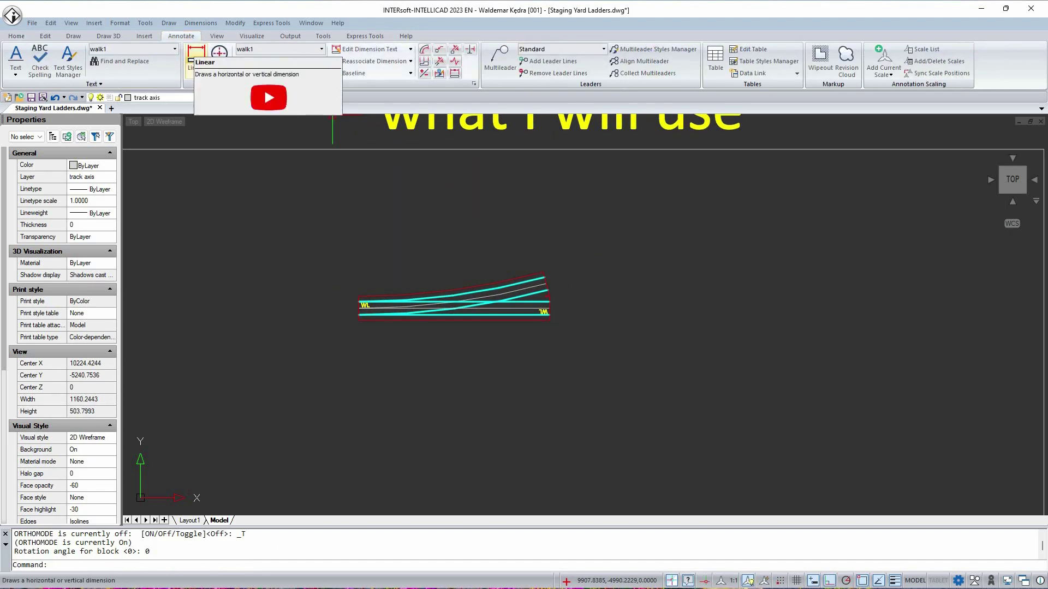
click(196, 74)
click(220, 141)
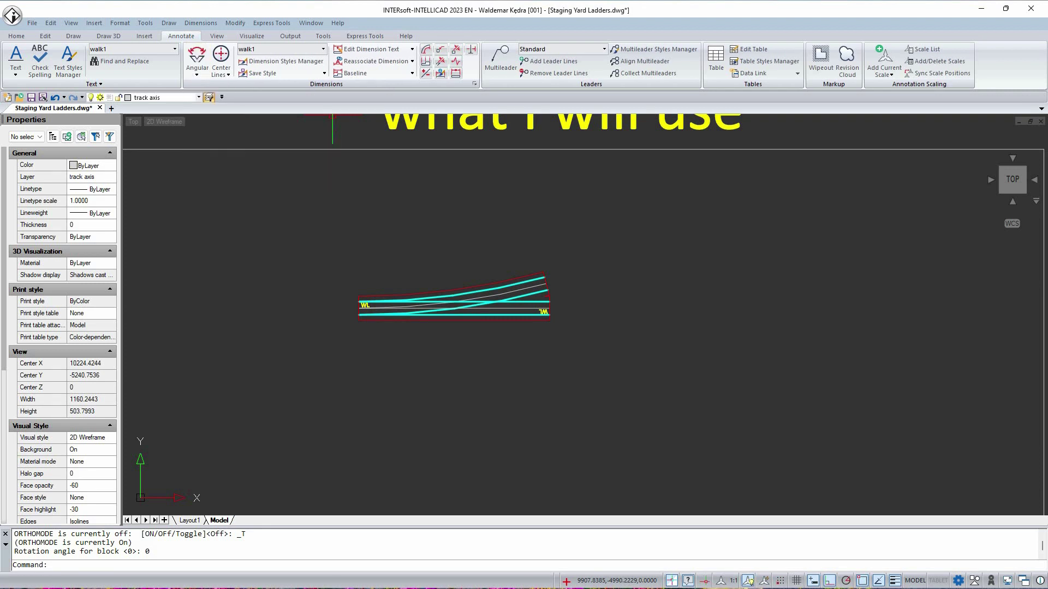
scroll(361, 308, up, 5)
click(346, 262)
scroll(347, 262, down, 5)
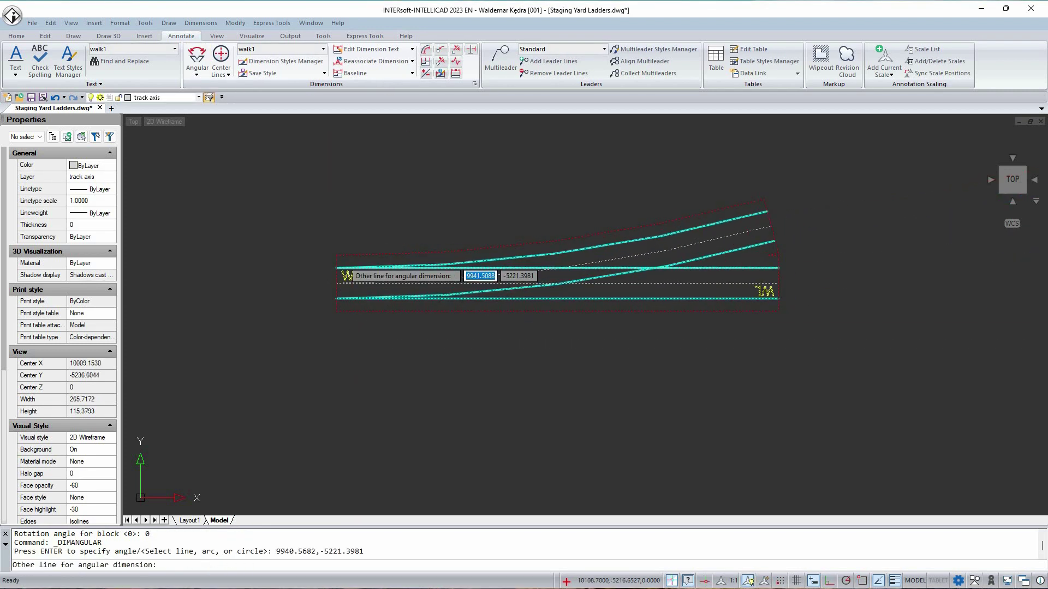
middle_drag(555, 186, 538, 267)
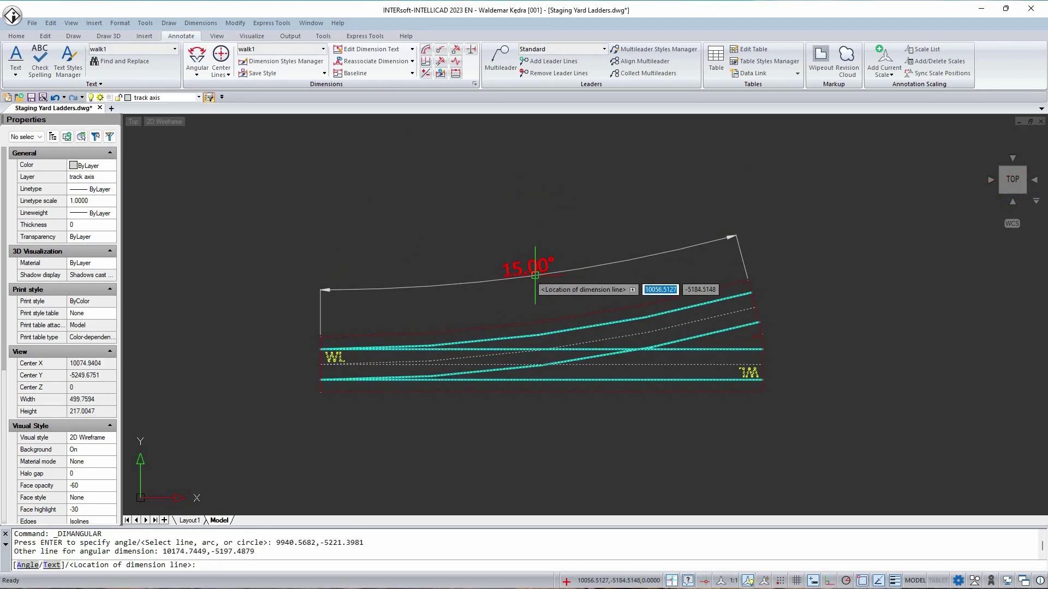
click(534, 275)
Insert the WR block to the right of the WL block with a rotation of 0.
scroll(607, 286, down, 3)
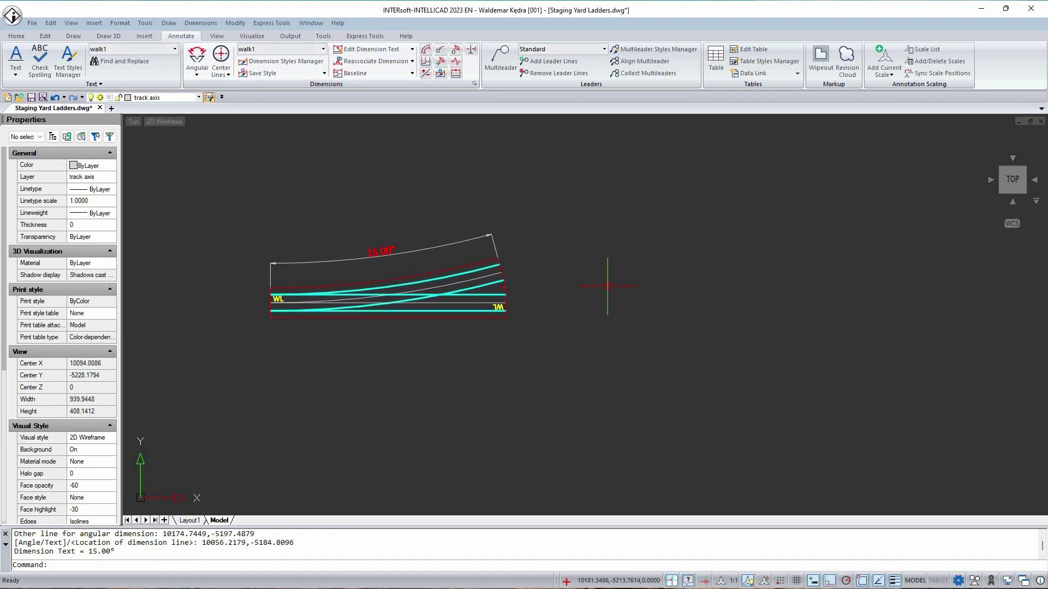
text(I)
key(Return)
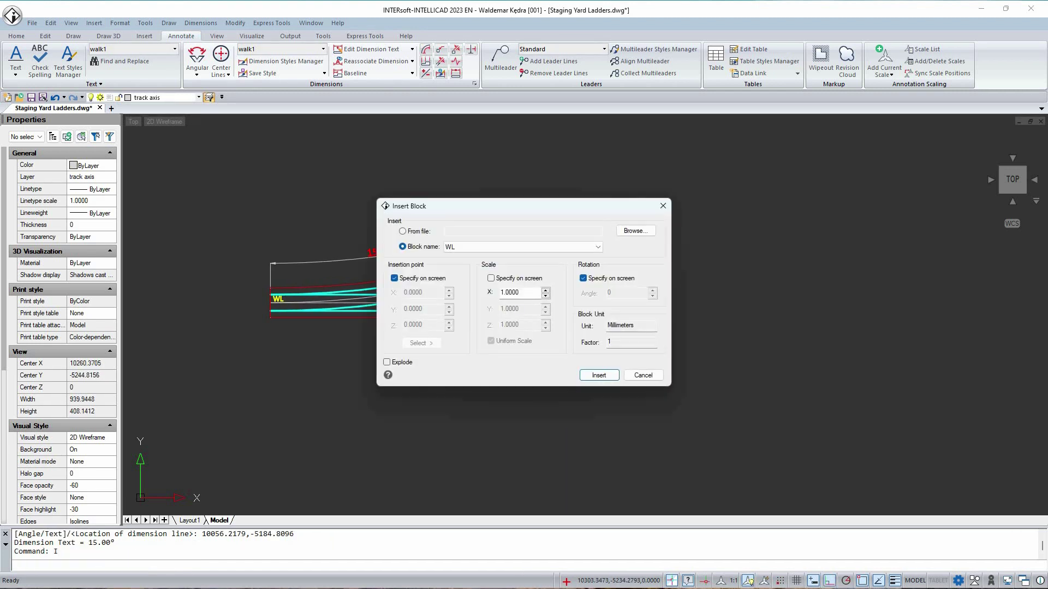
click(598, 247)
click(459, 420)
click(605, 375)
click(831, 303)
key(Return)
Insert the R9 curved track block below the WL block with a rotation of 0.
middle_drag(466, 407, 490, 358)
text(I)
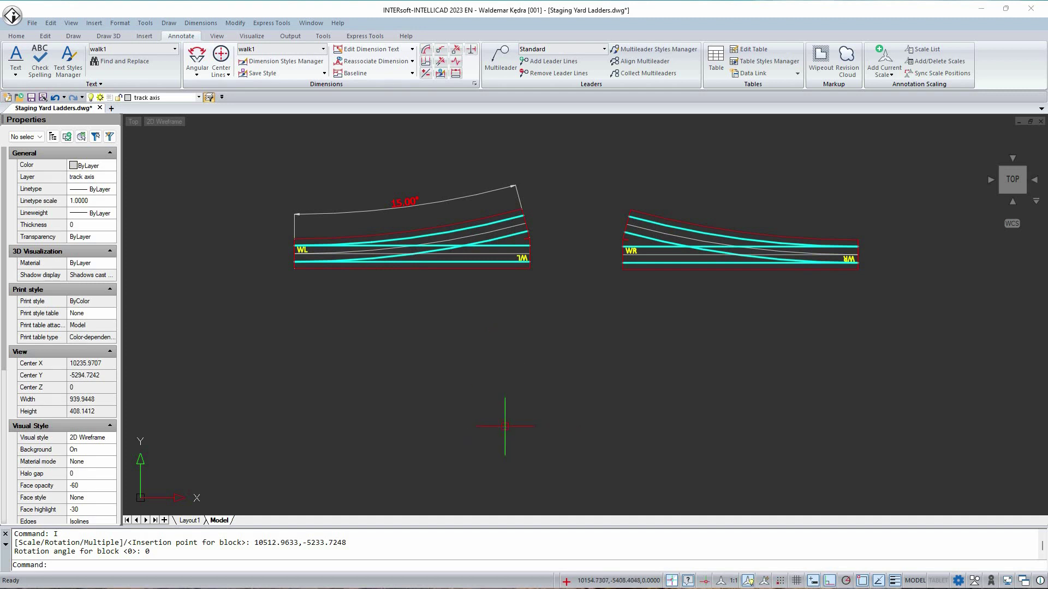
key(Return)
click(518, 399)
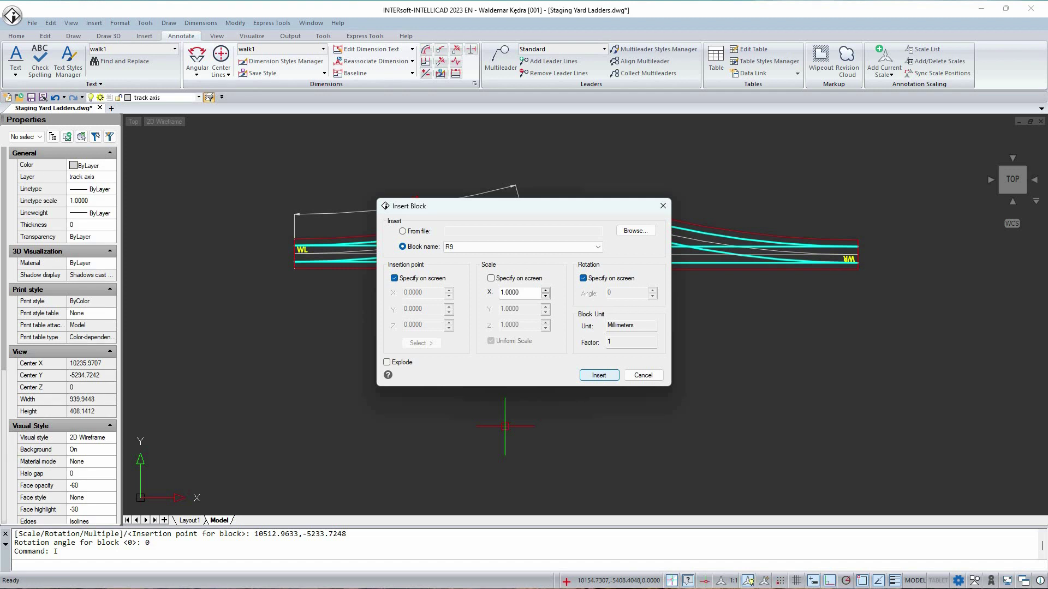
key(Return)
click(304, 403)
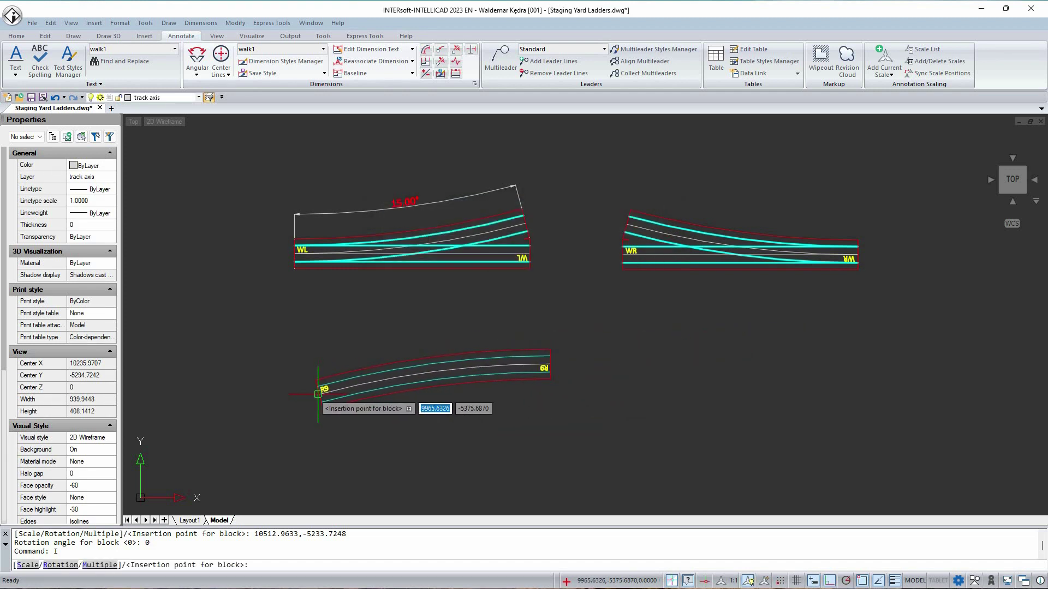
key(Return)
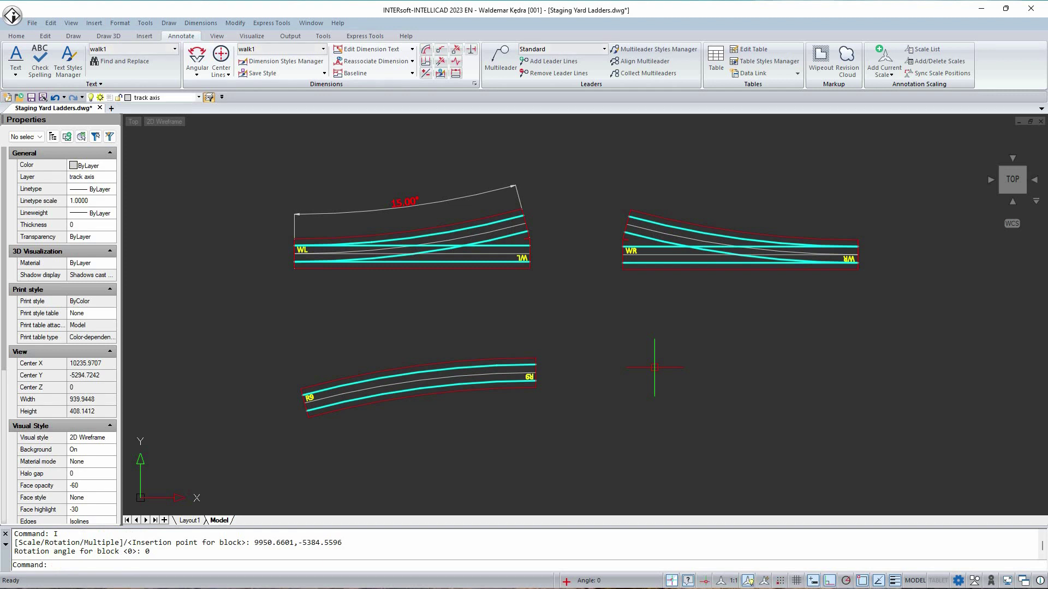
Insert the R4 curved track block below the WR block with a rotation of 90.
right_click(620, 338)
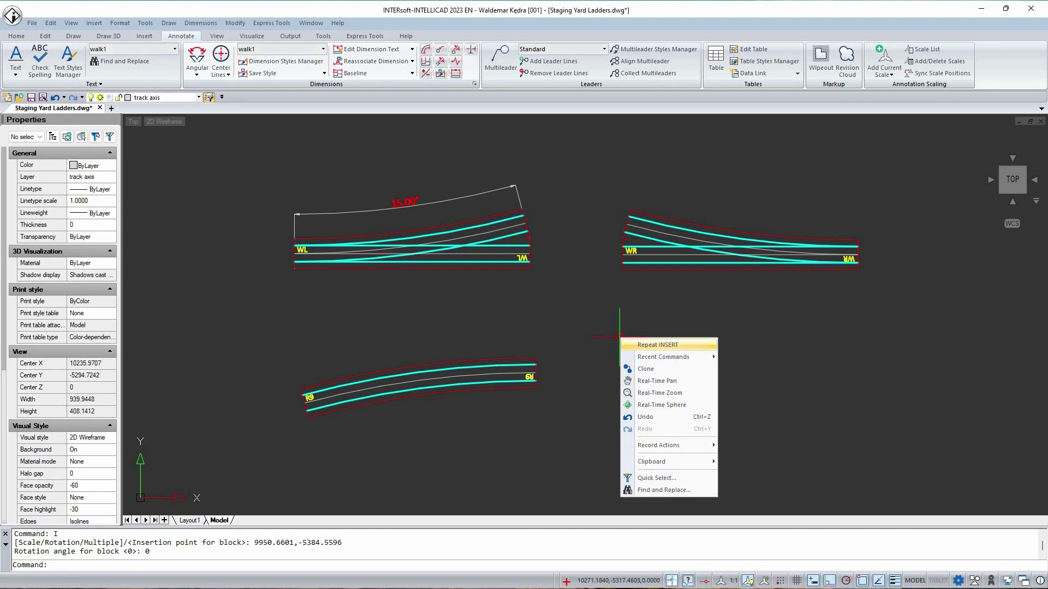
click(658, 345)
click(562, 247)
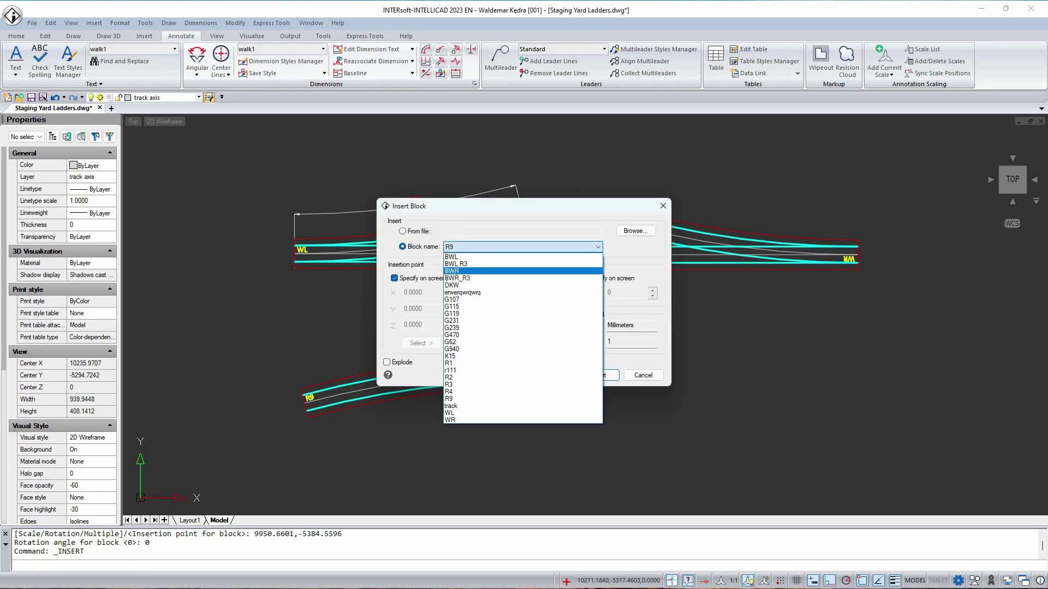
click(449, 391)
click(599, 375)
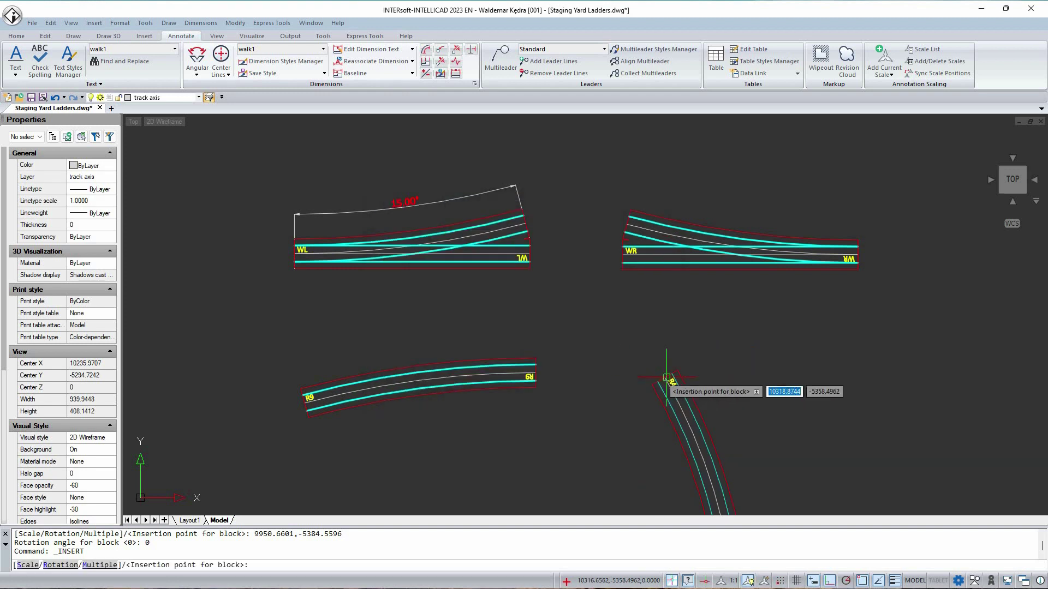
click(636, 369)
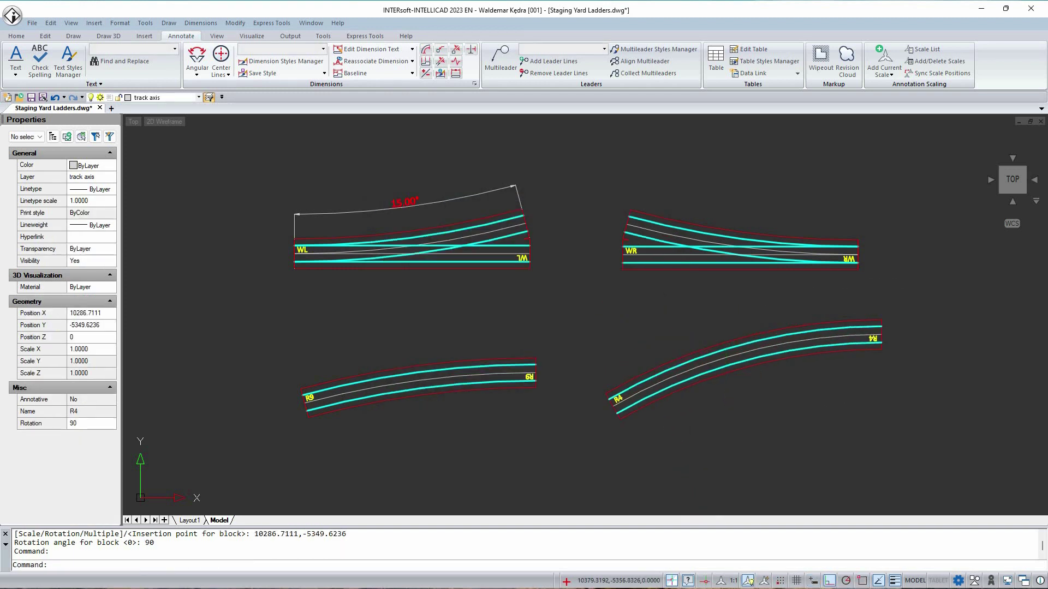
Copy the simplified straight track without its labels from the "presentation" frame to below the curved blocks in the "what I will use" frame.
scroll(705, 329, down, 4)
middle_drag(382, 360, 761, 360)
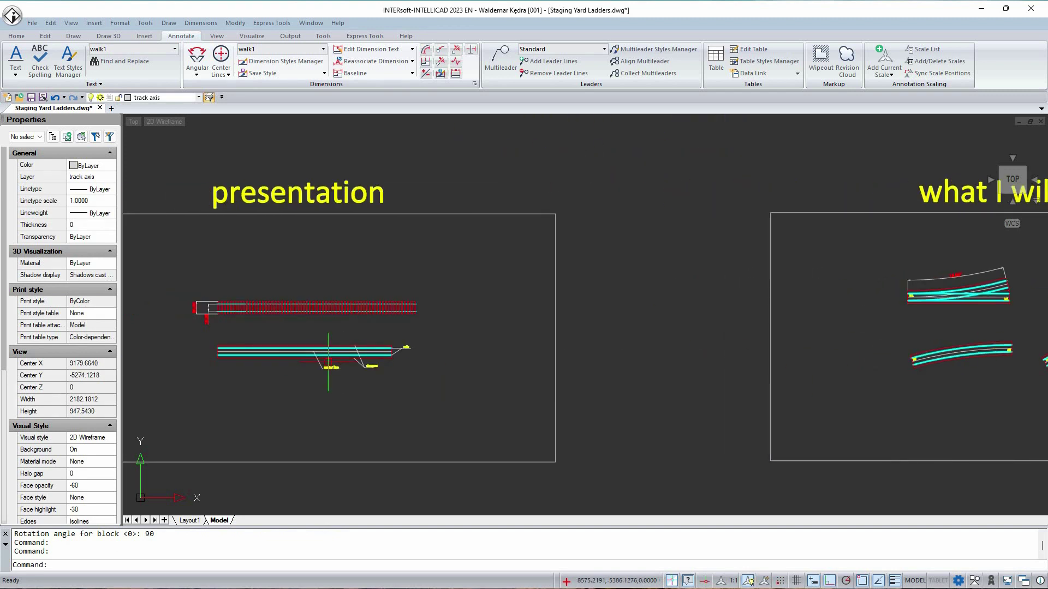
scroll(256, 357, up, 2)
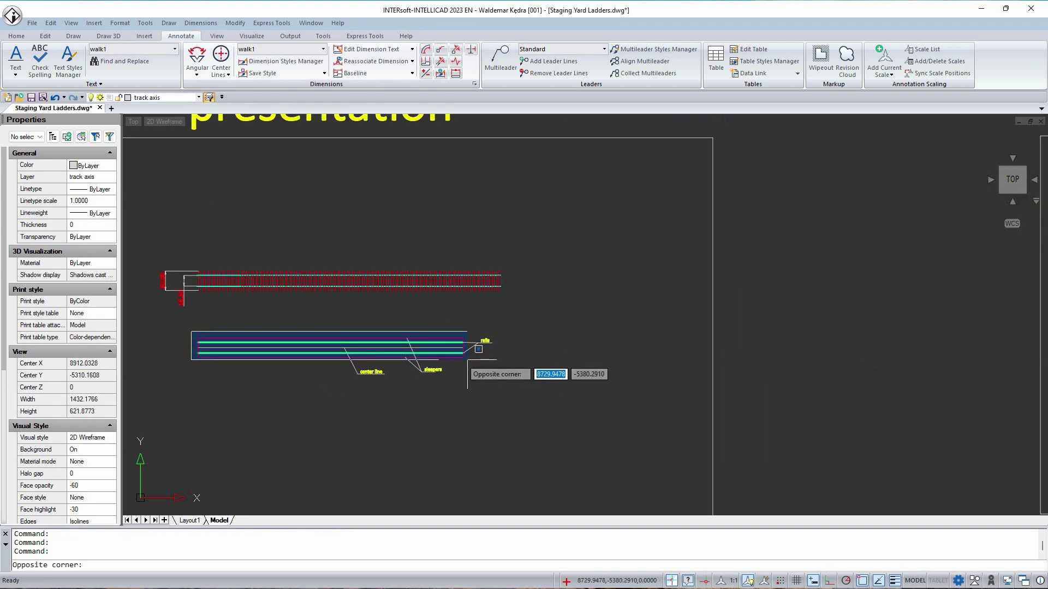
click(467, 361)
text(c)
key(Return)
click(377, 320)
scroll(473, 336, down, 3)
middle_drag(761, 337, 494, 367)
key(F8)
scroll(779, 423, up, 4)
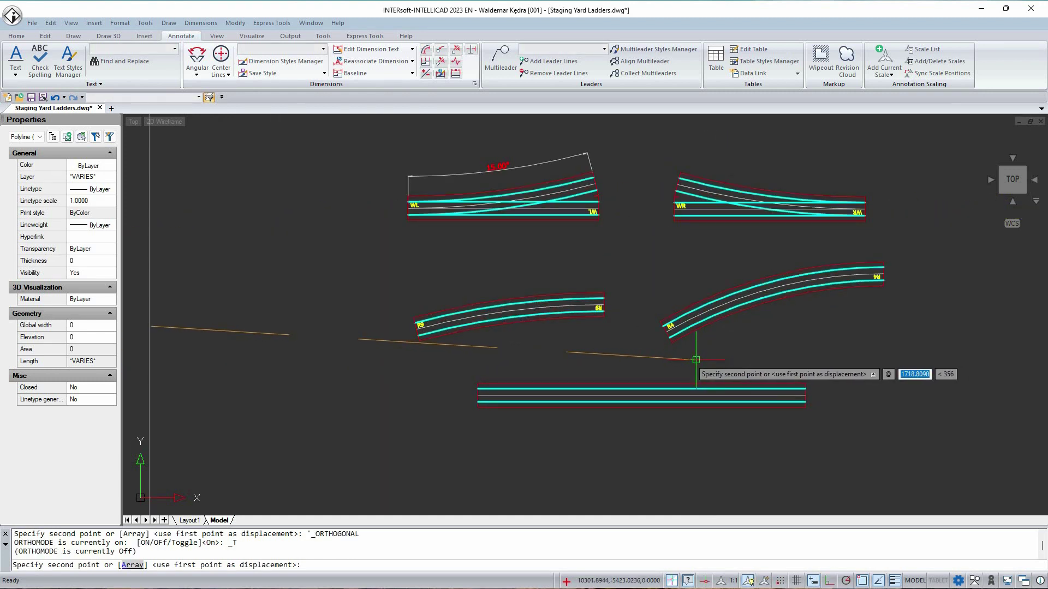
click(699, 360)
key(Return)
Insert the WL turnout block in the "2 tracks" frame with a rotation of 0.
mouse_move(694, 275)
middle_down()
mouse_move(650, 325)
mouse_move(630, 308)
middle_up()
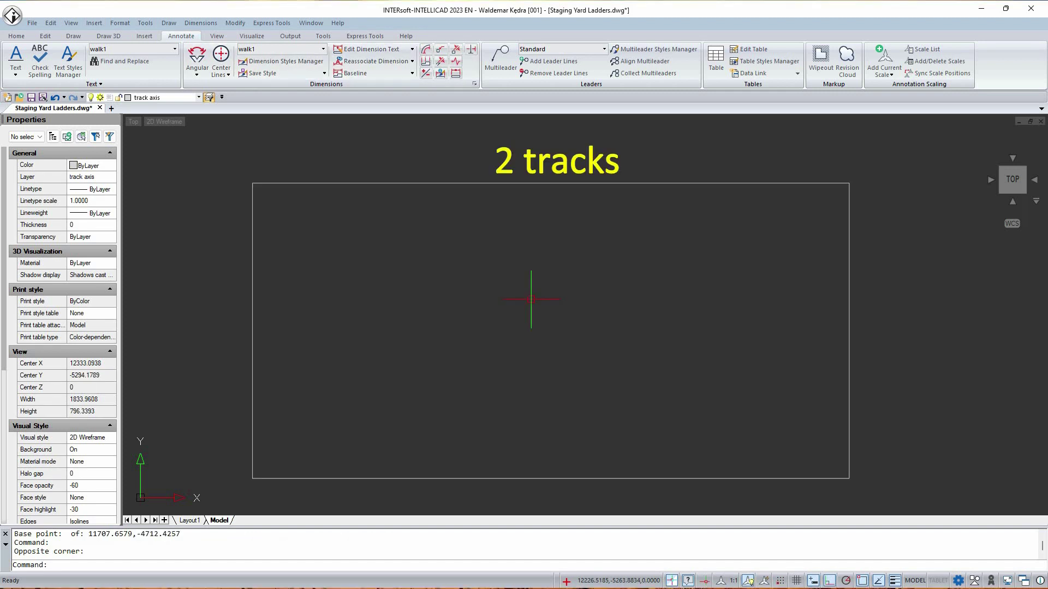
text(i)
key(Return)
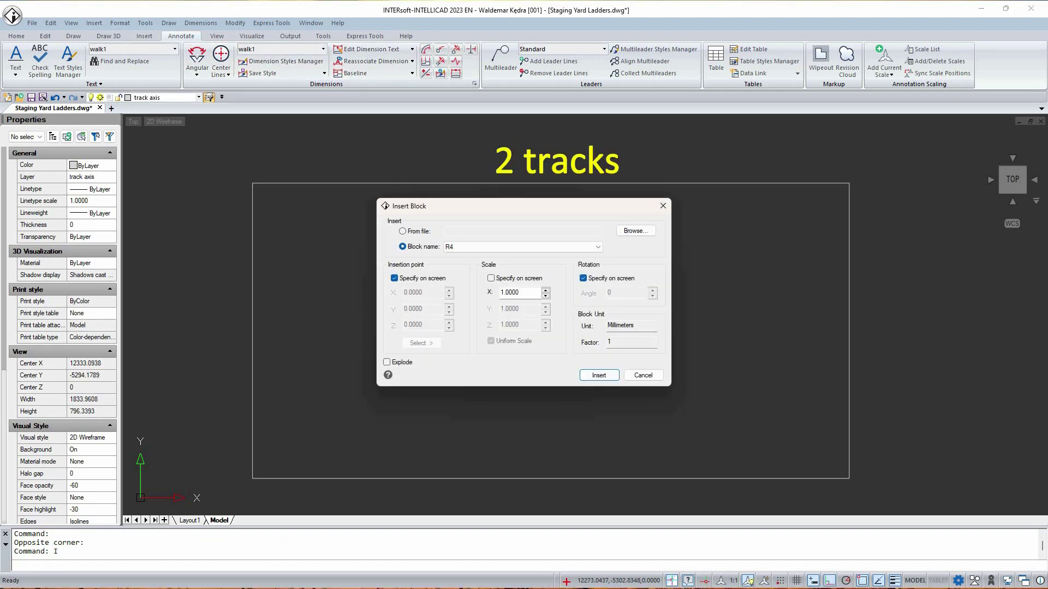
click(562, 248)
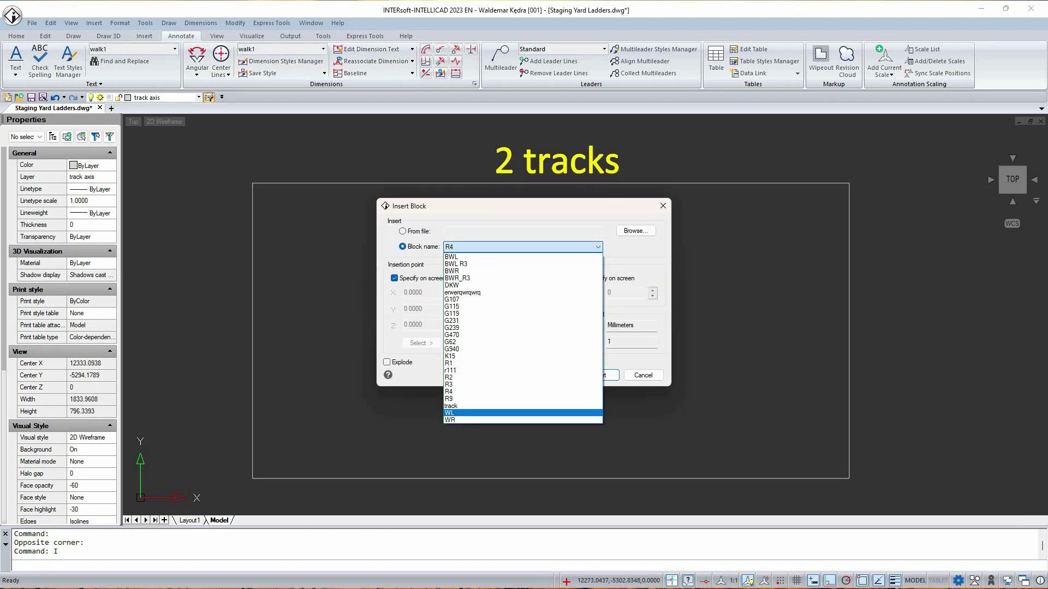
click(451, 413)
click(610, 375)
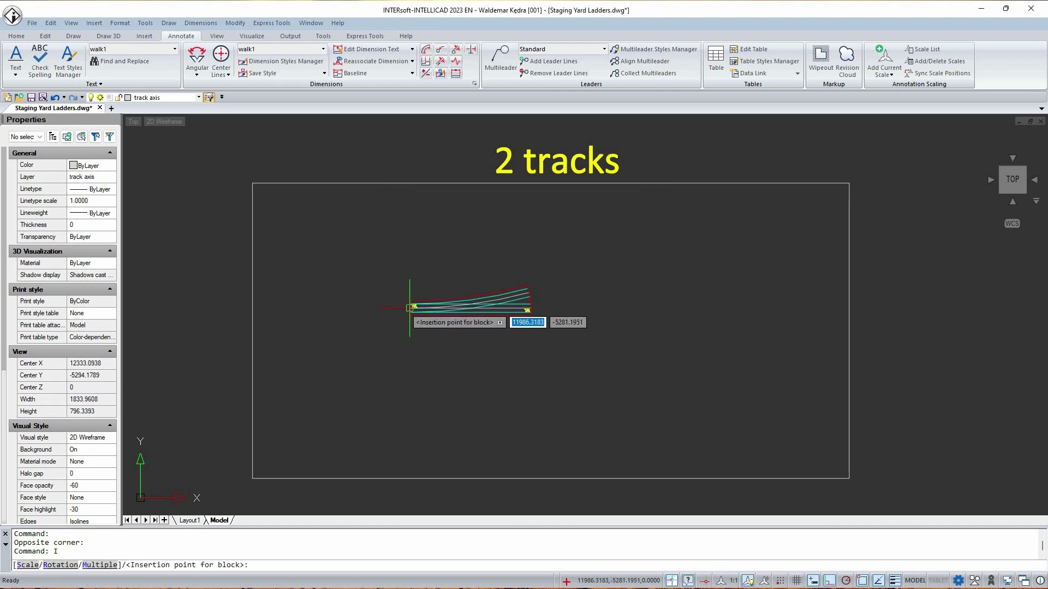
click(410, 305)
scroll(467, 290, up, 5)
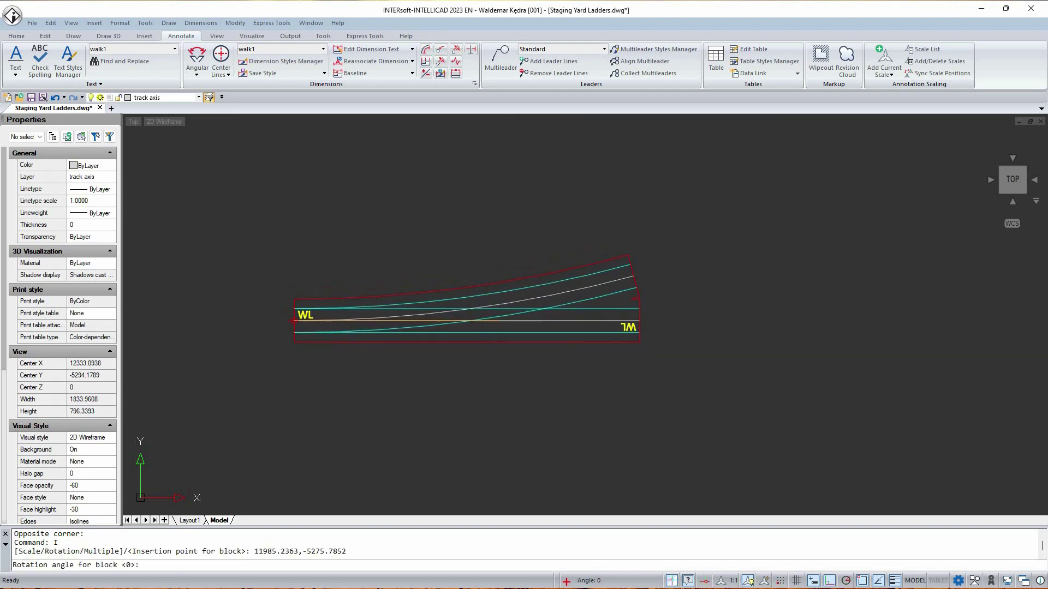
key(Return)
Insert the R9 curve block at the end of the WL turnout's diverging track axis with a rotation of 0.
right_click(721, 279)
click(737, 285)
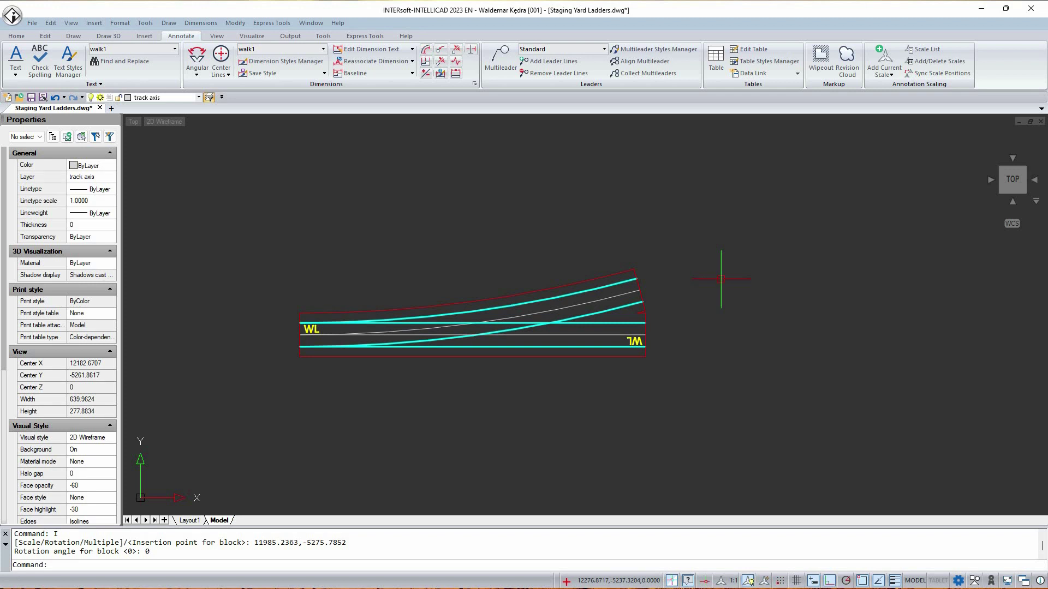
click(597, 247)
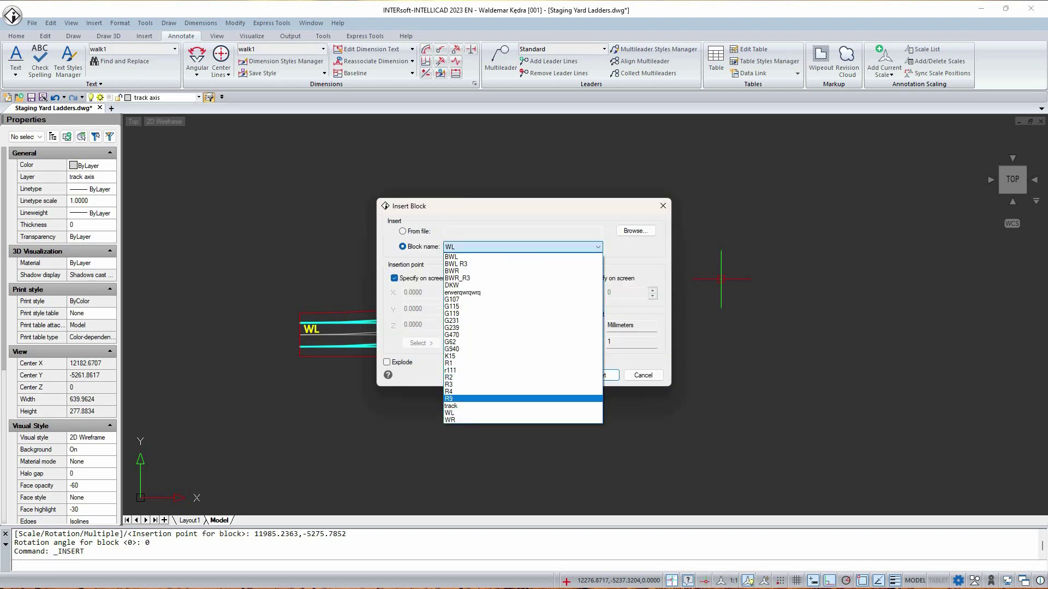
click(448, 398)
click(600, 375)
scroll(642, 358, up, 3)
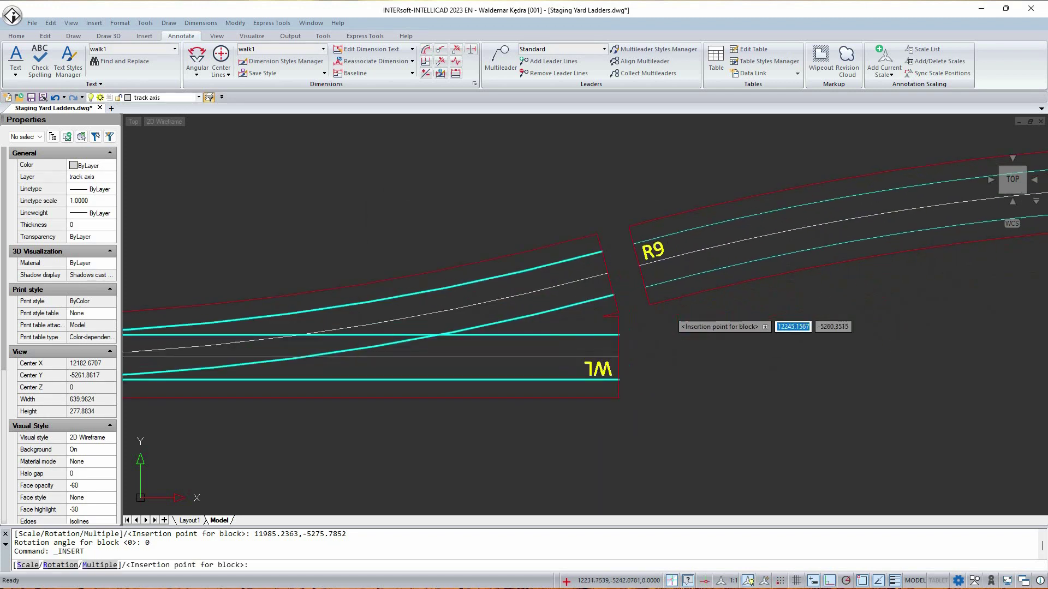
click(611, 271)
scroll(702, 348, down, 4)
key(F8)
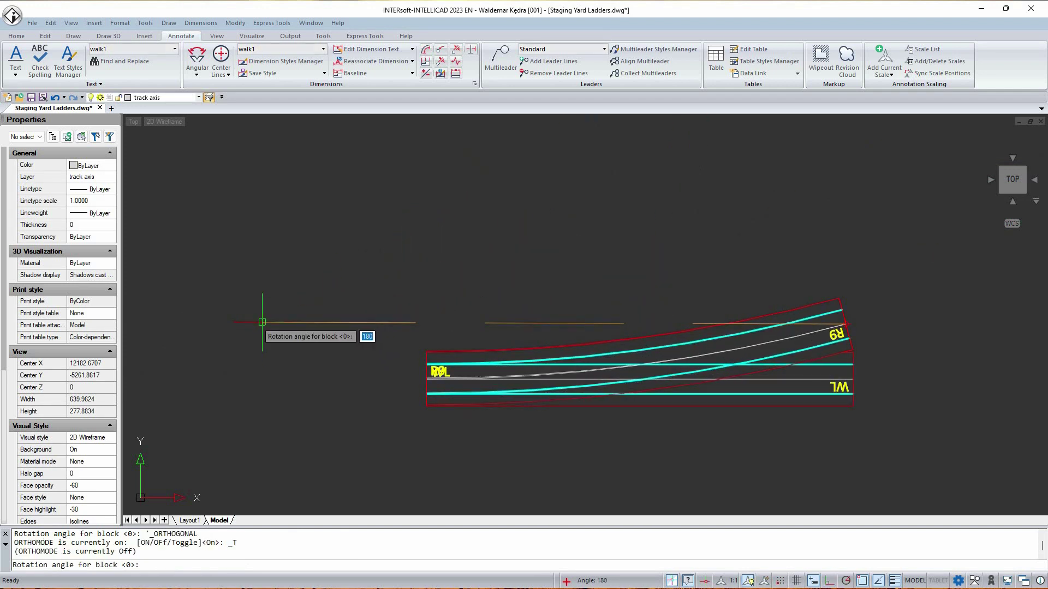
key(F8)
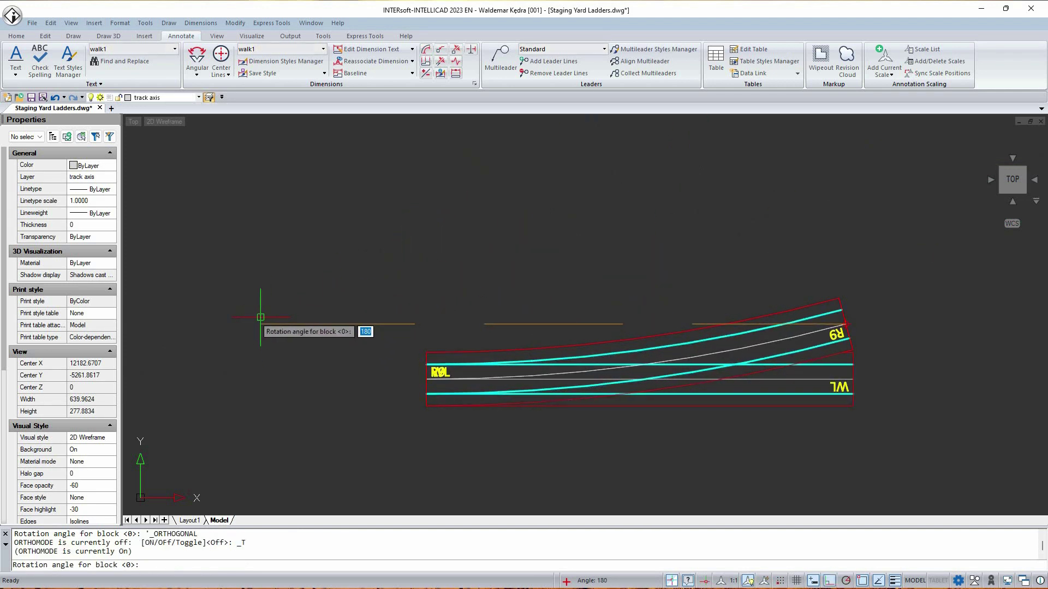
middle_drag(898, 333, 464, 315)
scroll(464, 315, up, 1)
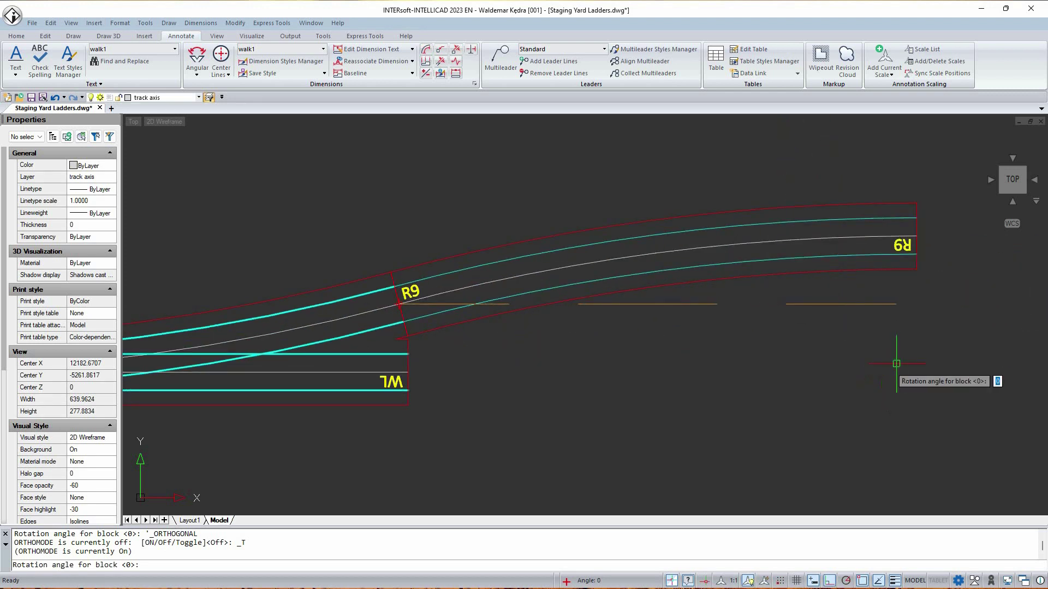
key(Return)
Copy the straight track from the "what I will use" frame onto the axis end of the WL turnout's straight leg.
scroll(573, 349, down, 2)
middle_drag(573, 349, 1021, 336)
scroll(629, 341, down, 2)
middle_drag(283, 422, 431, 411)
drag(453, 421, 248, 382)
mouse_move(259, 394)
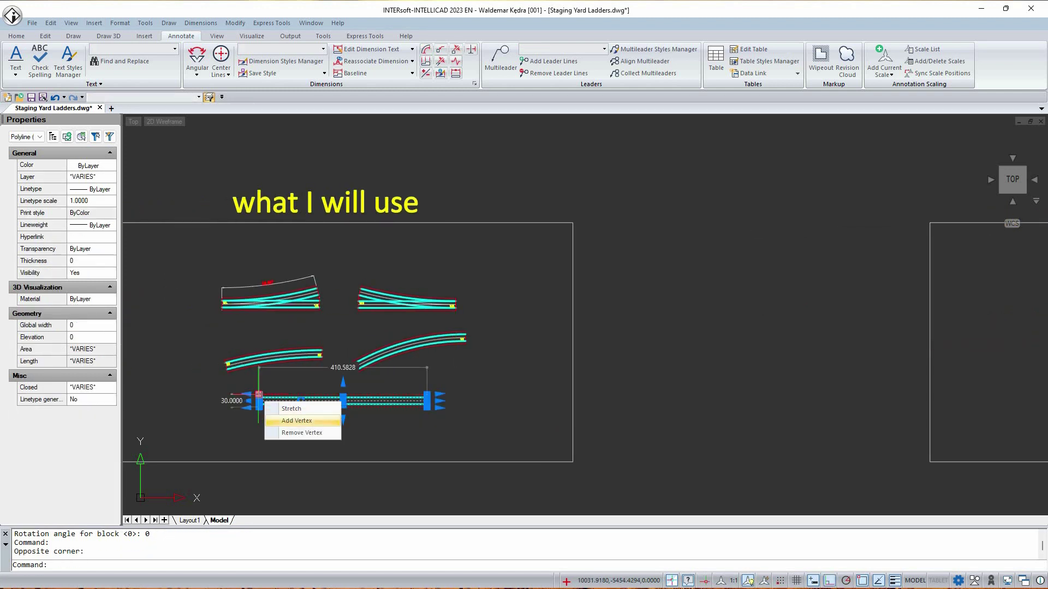
text(c)
key(Return)
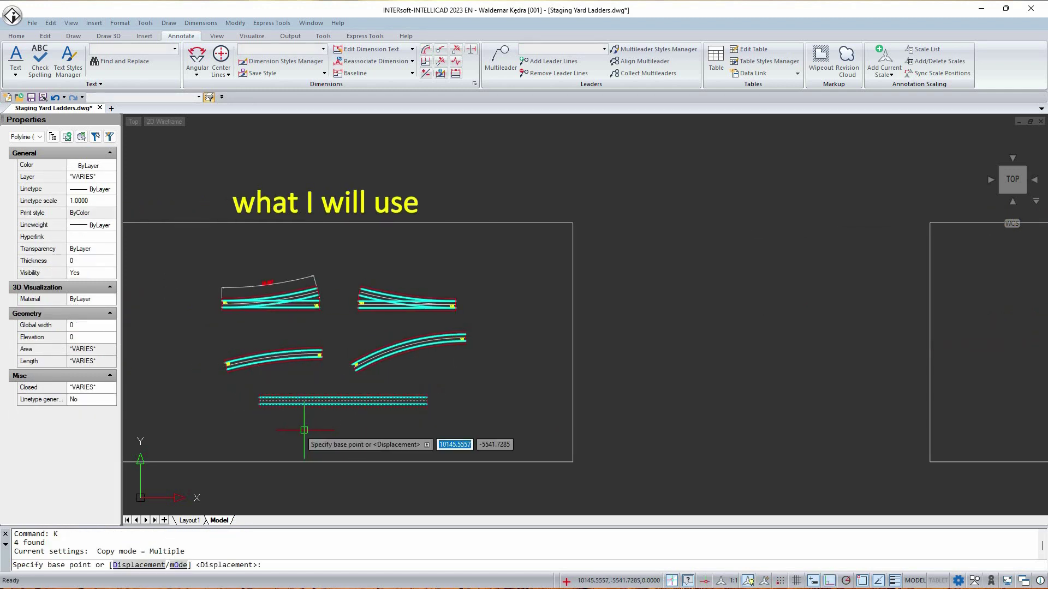
scroll(267, 413, up, 2)
click(245, 385)
scroll(279, 383, down, 2)
scroll(262, 384, down, 2)
middle_drag(688, 372, 355, 384)
scroll(506, 367, up, 9)
scroll(483, 319, up, 2)
key(F8)
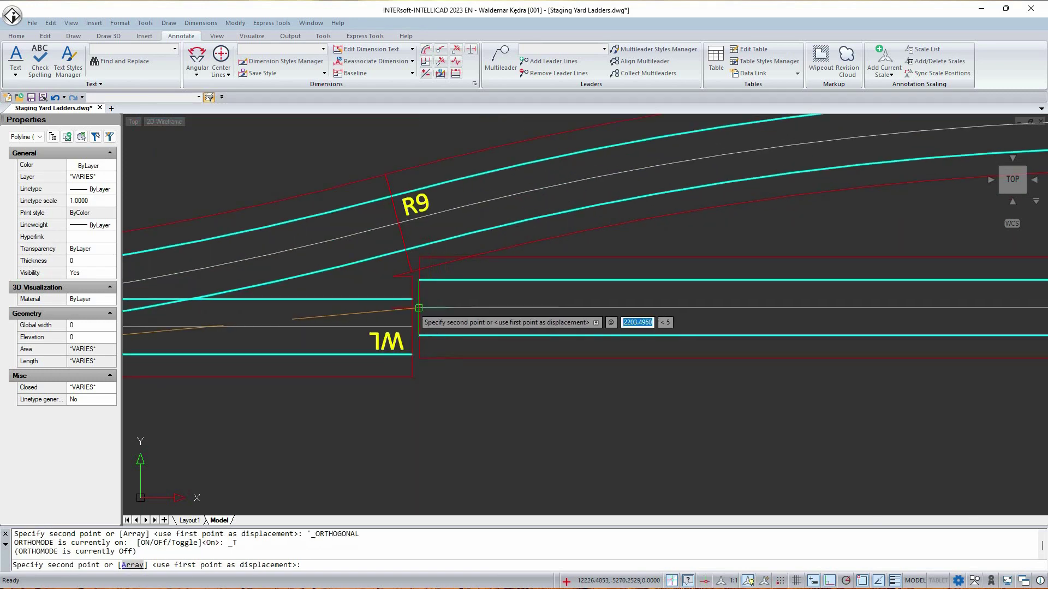
click(412, 327)
key(Return)
scroll(474, 317, down, 3)
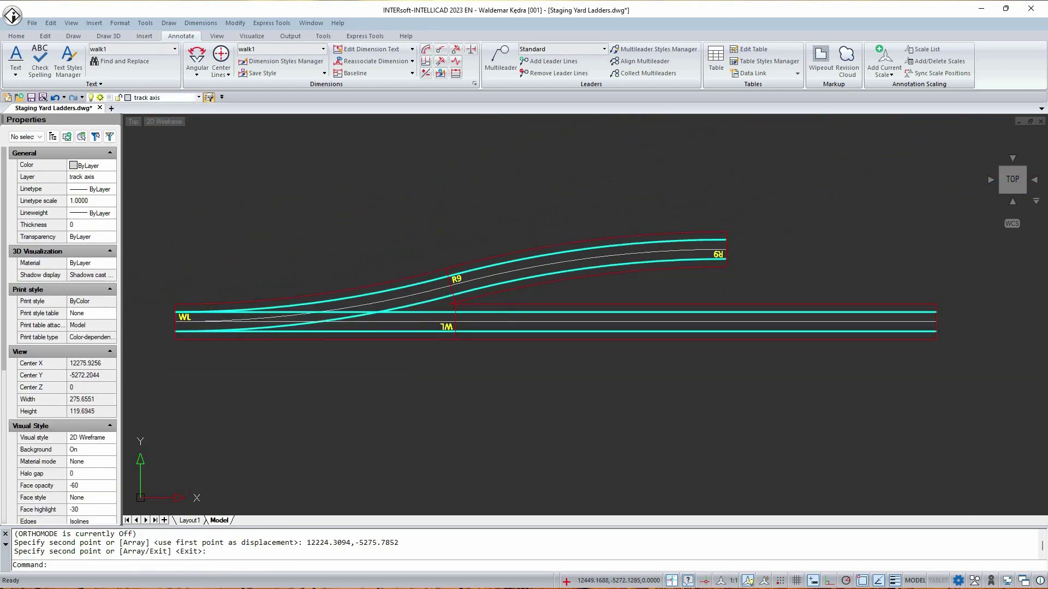
Stretch the straight track's free end back to be perpendicular to the end line of the R9 curve.
key(Return)
click(867, 397)
click(774, 296)
key(Return)
click(805, 324)
shift+right_click(635, 314)
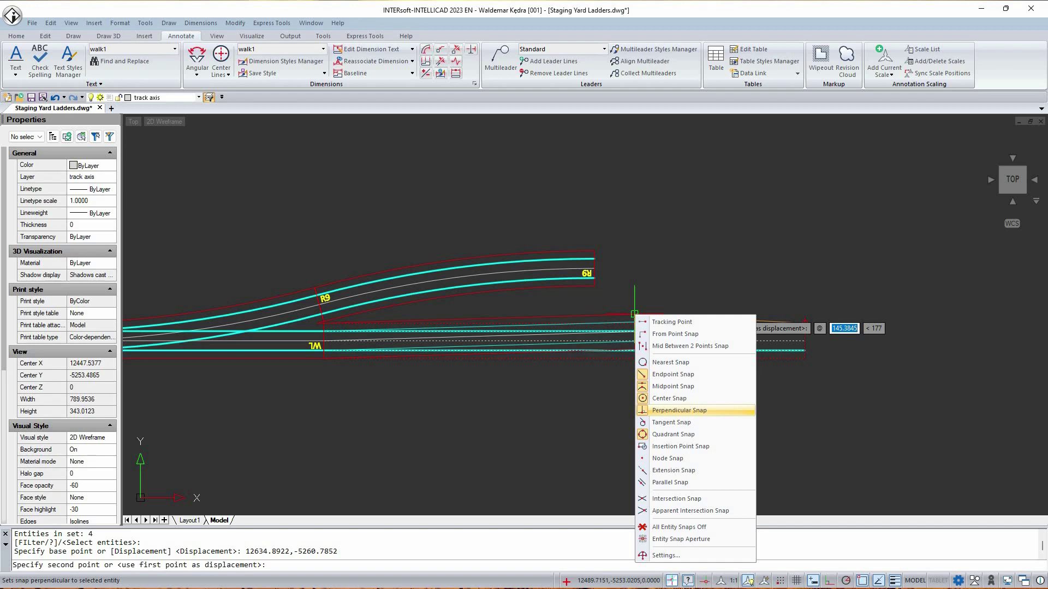
click(676, 410)
scroll(627, 328, up, 3)
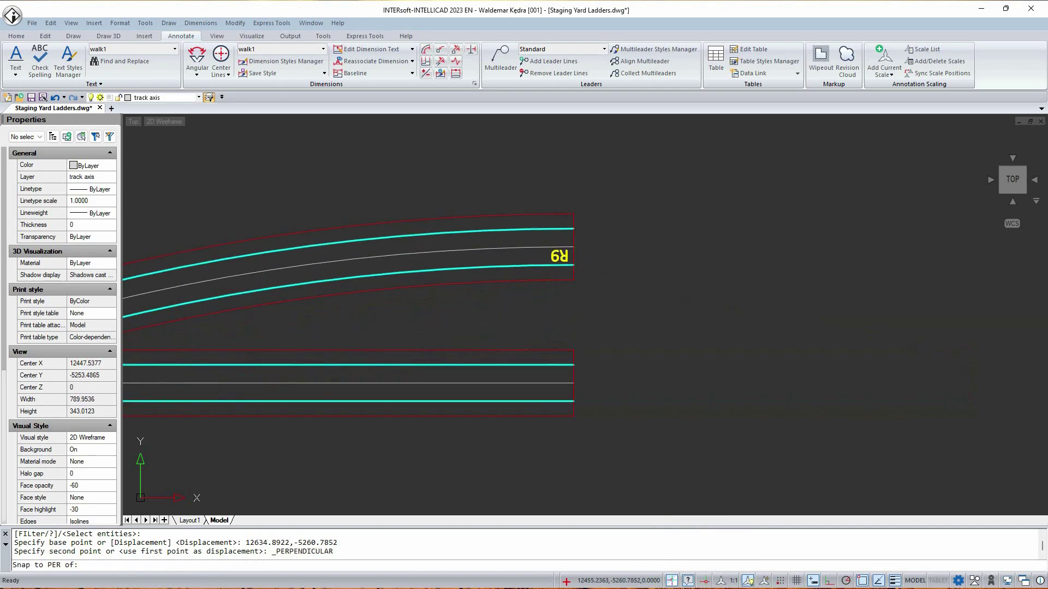
click(573, 273)
Add a linear dimension for the vertical spacing between the R9 curve's axis end and the straight track's axis end.
scroll(645, 317, down, 2)
mouse_move(453, 315)
middle_down()
mouse_move(765, 330)
mouse_move(733, 332)
middle_up()
text(w)
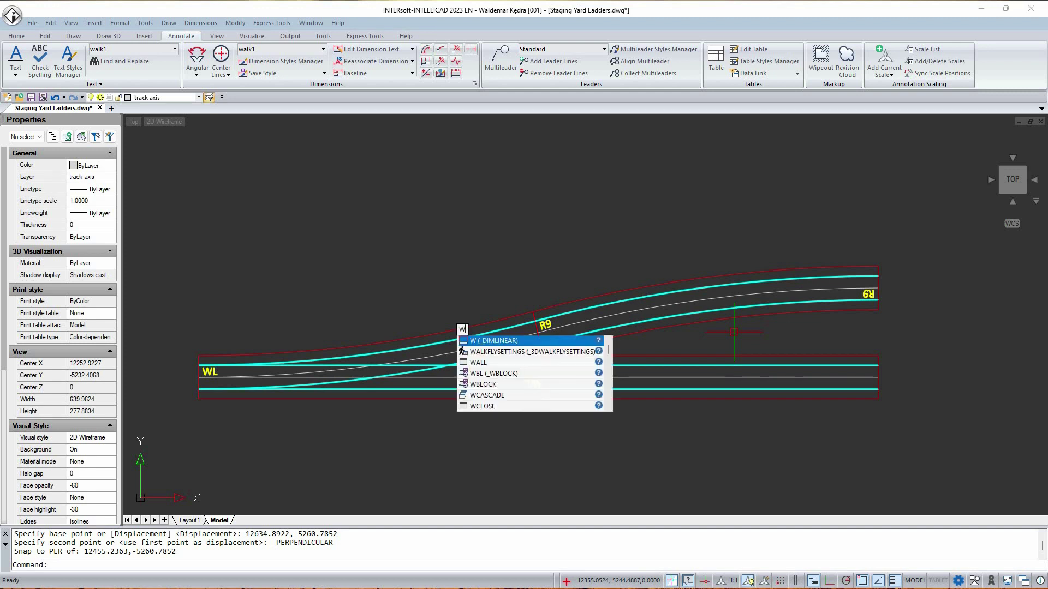
key(Return)
click(877, 287)
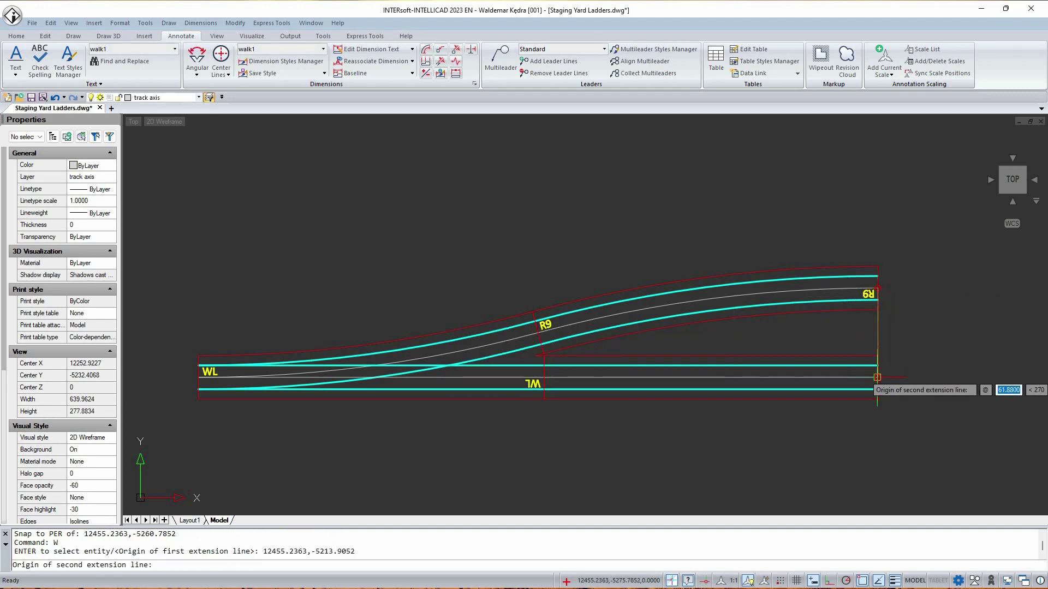
click(877, 377)
click(929, 326)
Add a horizontal linear dimension above the ladder from the WL turnout's start to the end of the R9 curve.
middle_drag(612, 340, 598, 337)
text(w)
key(Return)
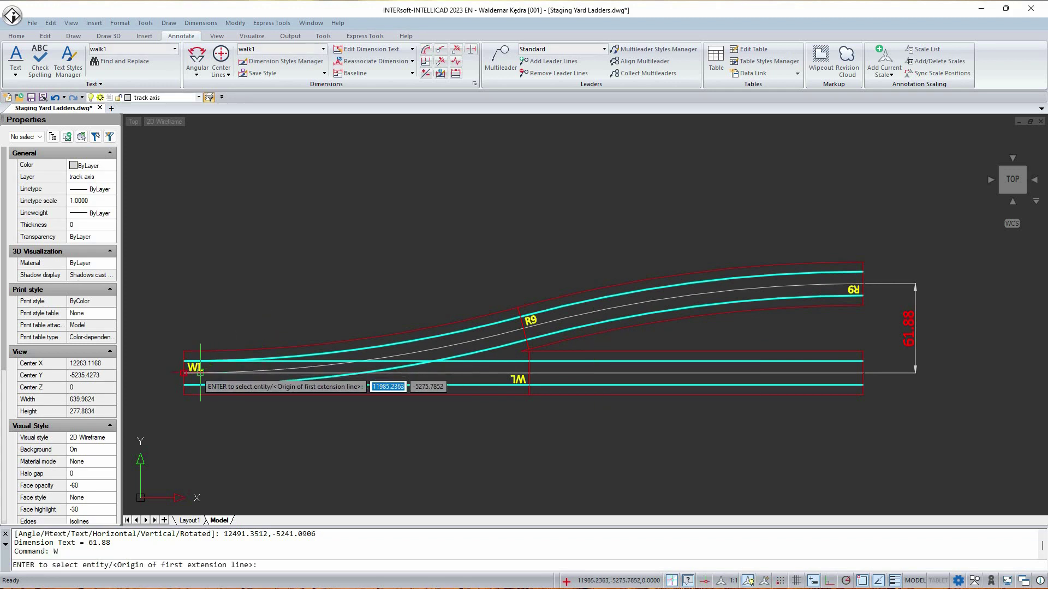
click(183, 373)
click(862, 262)
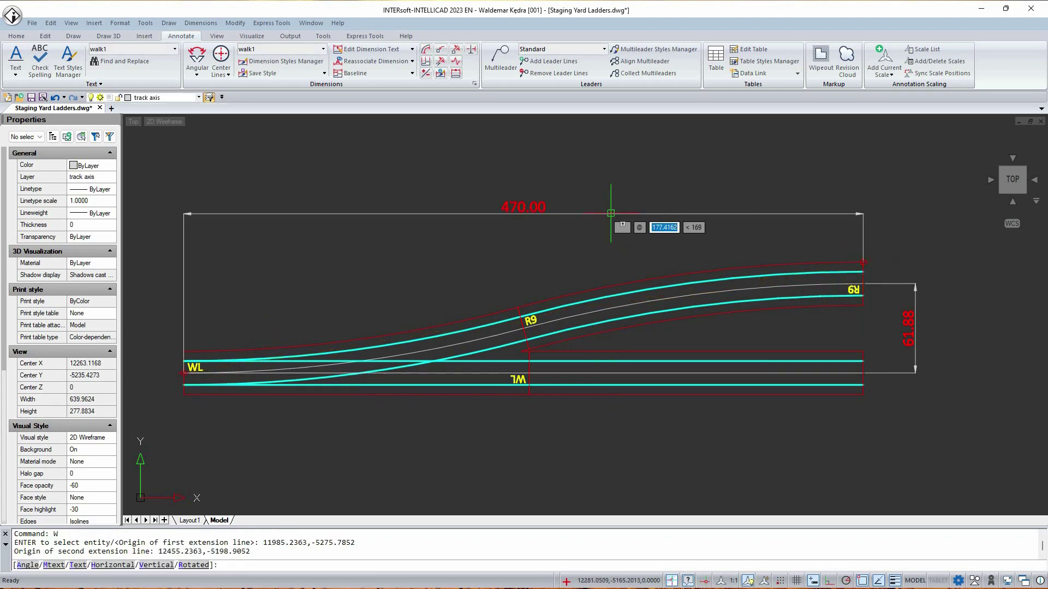
click(576, 220)
Copy the two-track ladder without its dimensions into the "3 tracks" frame.
middle_drag(576, 220, 620, 245)
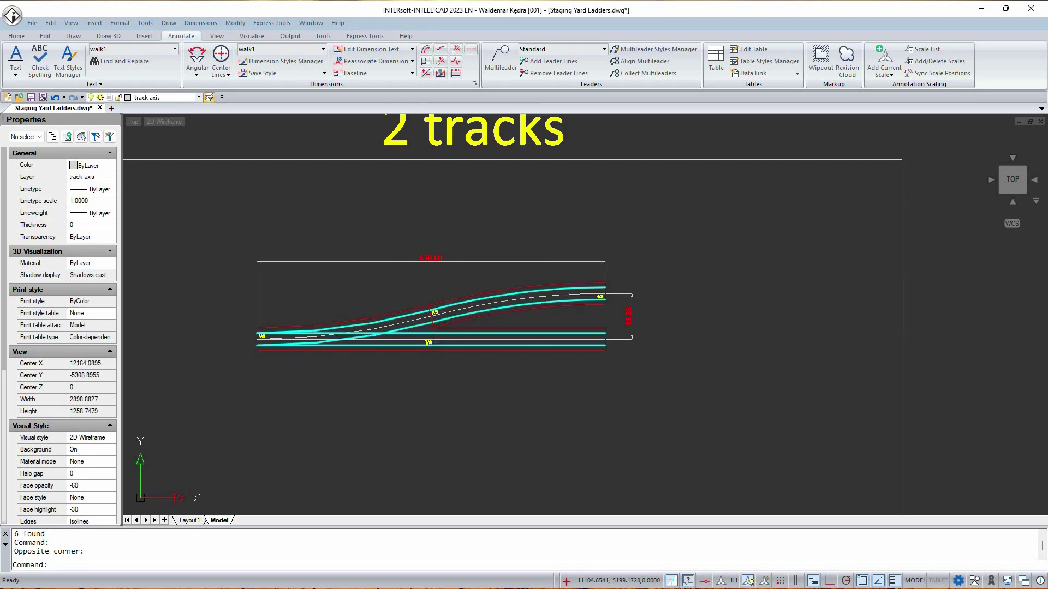
click(614, 371)
key(Return)
click(537, 313)
scroll(550, 312, down, 3)
middle_drag(870, 336, 363, 316)
scroll(570, 308, up, 2)
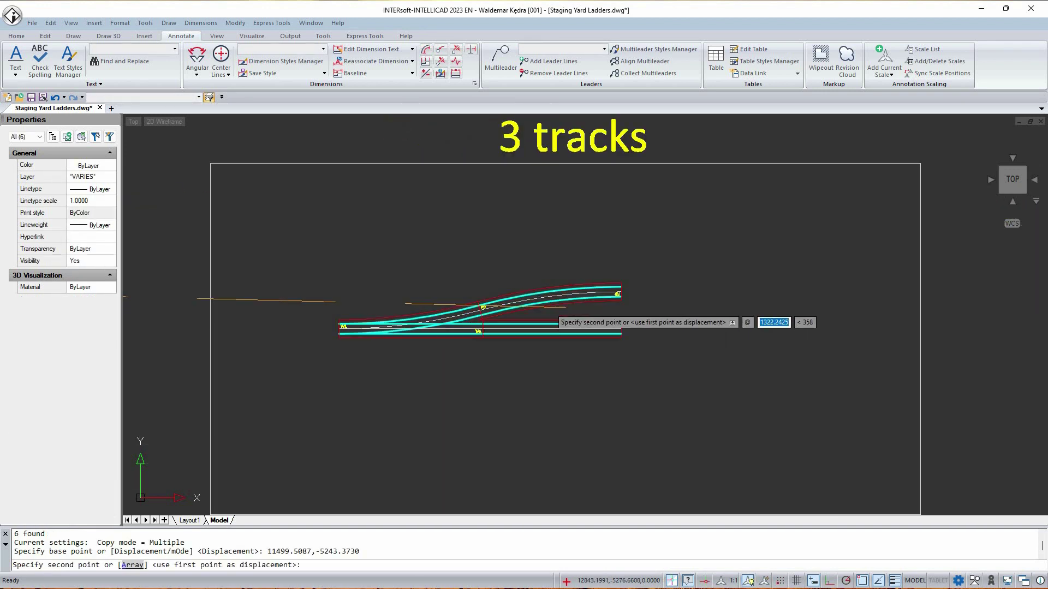
click(556, 325)
key(Escape)
Move the R9 curve in the "3 tracks" frame up and away from the WL turnout's diverging end.
scroll(584, 329, up, 2)
click(591, 330)
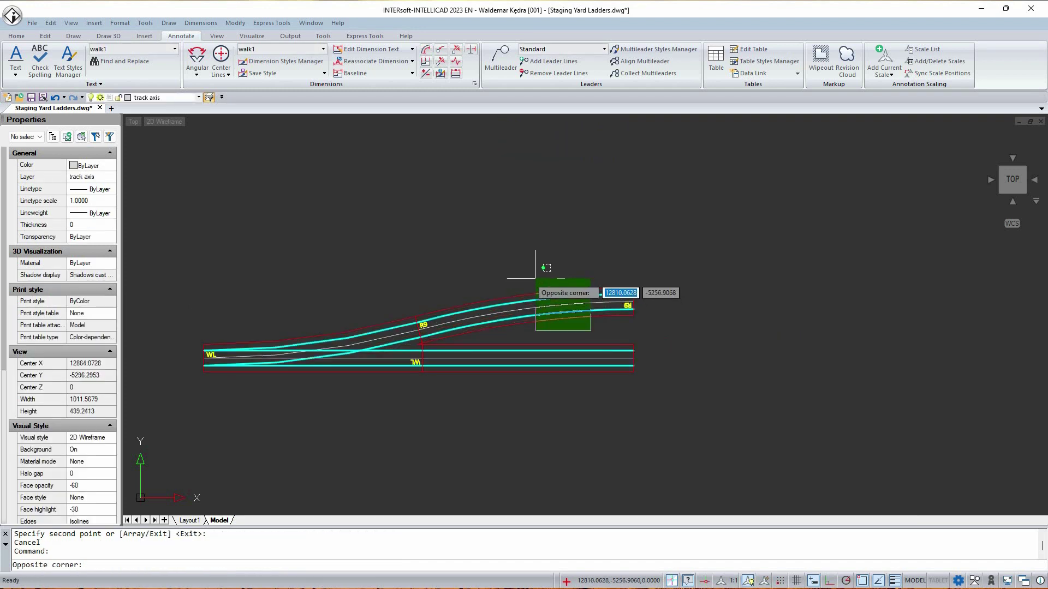
click(535, 278)
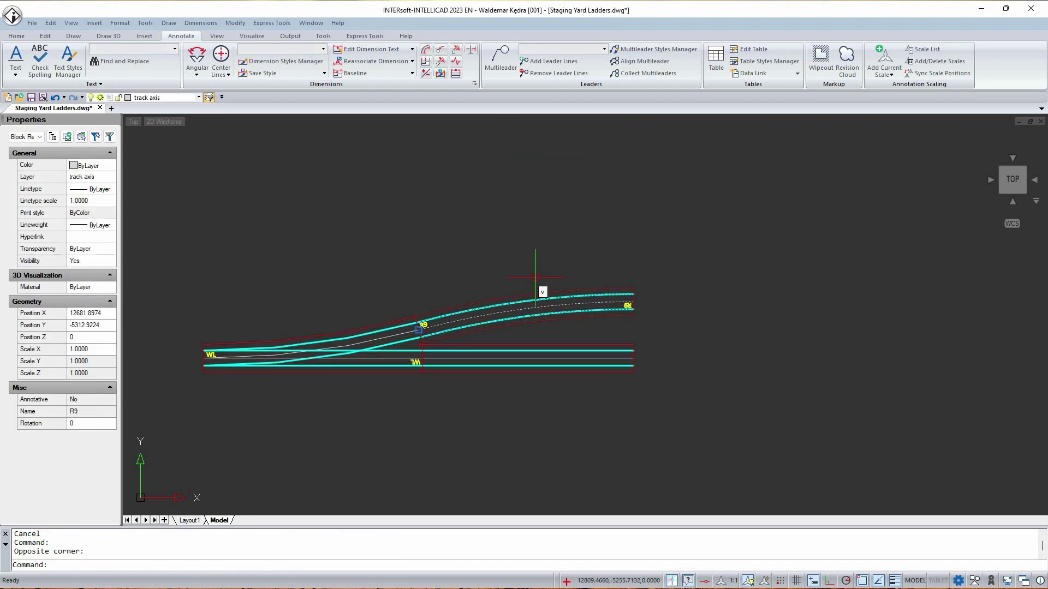
click(524, 280)
click(728, 156)
right_click(501, 284)
click(493, 270)
Insert the WR turnout block above the straight track, between the WL turnout and the detached R9 curve, with a rotation of 179.
text(I)
key(Return)
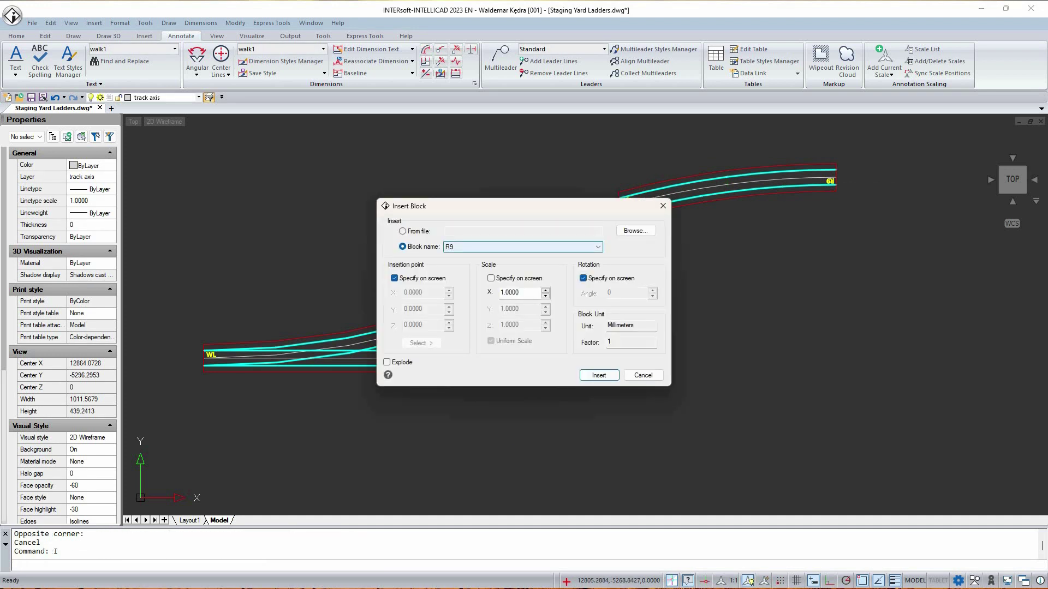
click(528, 247)
click(522, 420)
click(600, 375)
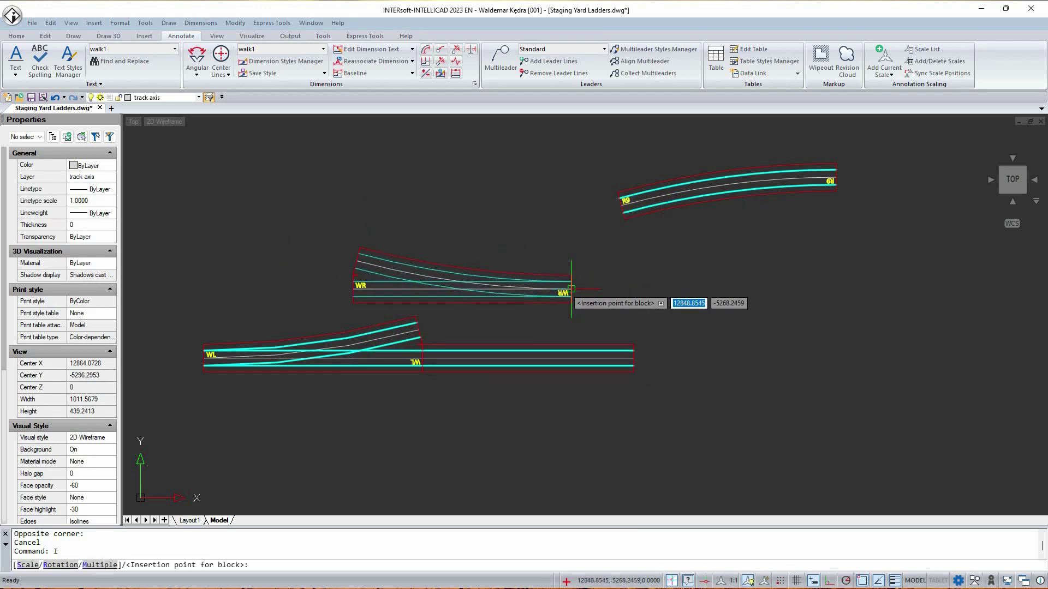
click(570, 287)
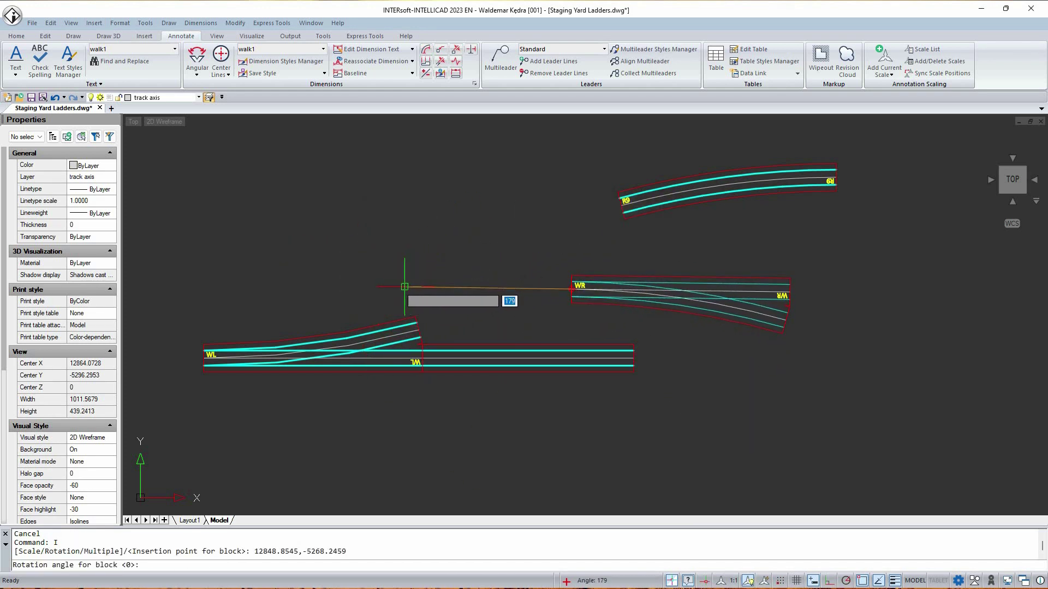
click(388, 287)
Align the WR turnout's entry end with the WL turnout's diverging end, without scaling.
click(607, 274)
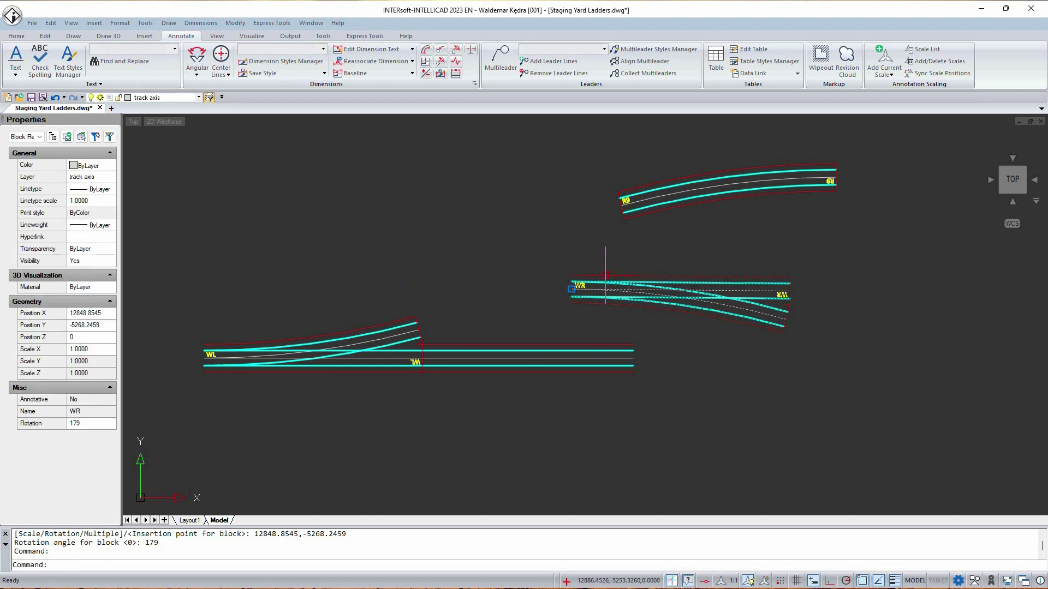
scroll(438, 315, up, 4)
middle_drag(478, 295, 588, 269)
scroll(590, 269, up, 2)
click(599, 255)
text(a)
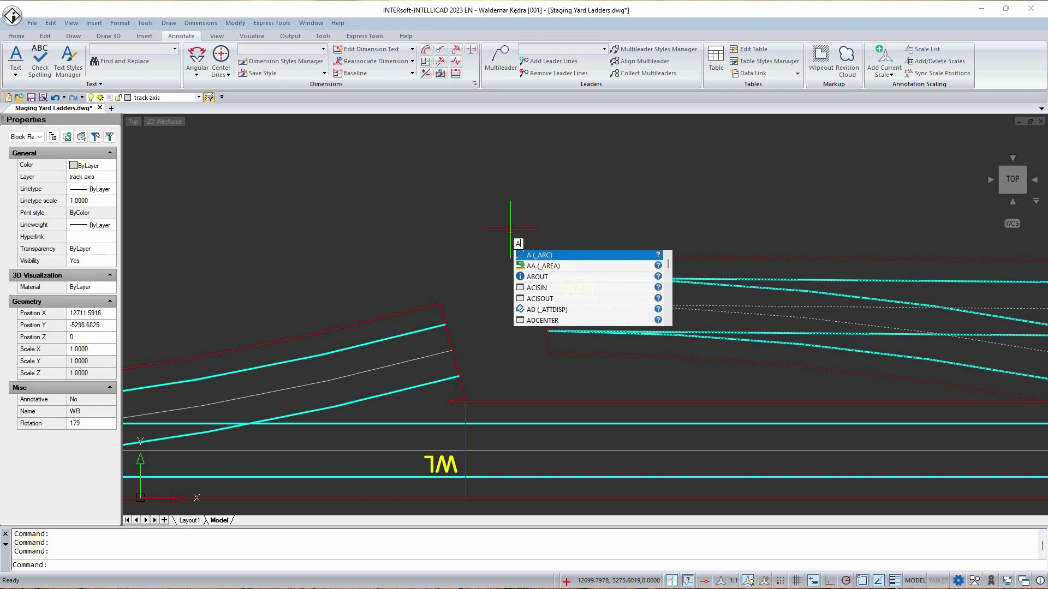
text(l)
key(Return)
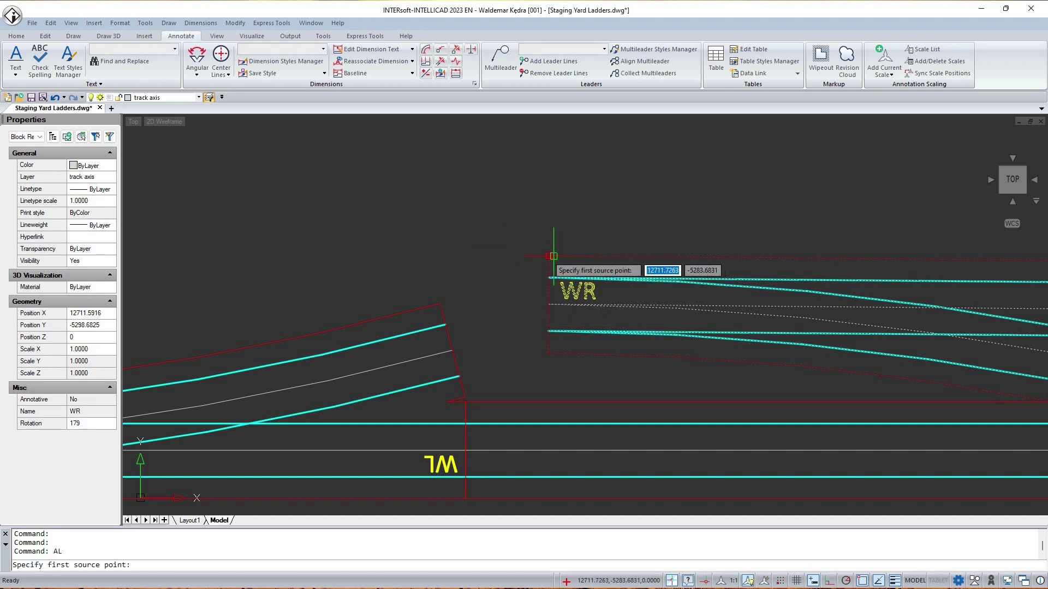
click(548, 353)
key(Return)
key(Return)
scroll(505, 243, down, 5)
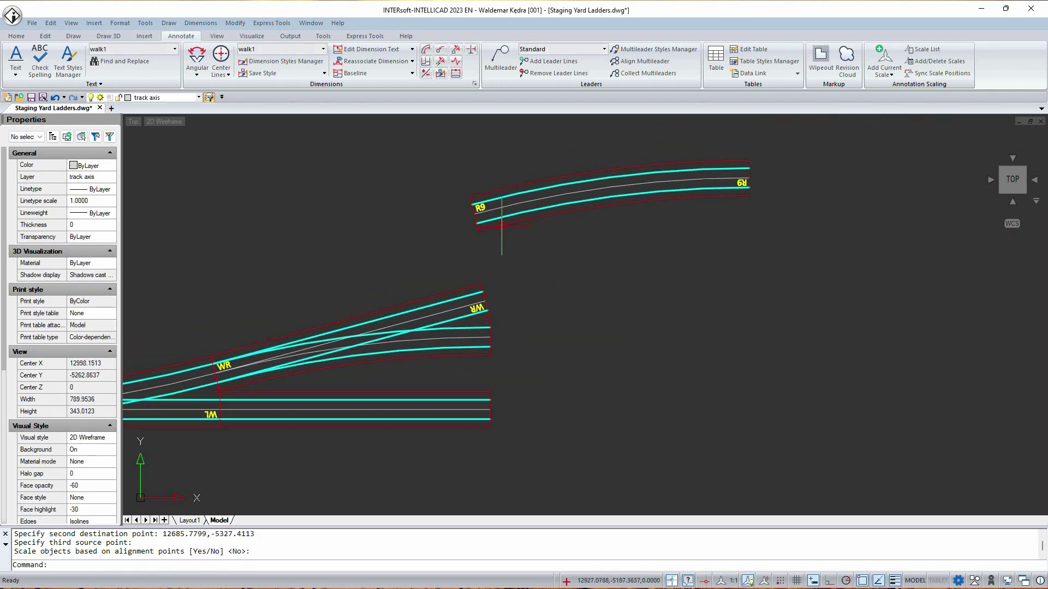
Move the detached R9 curve by its start point onto the axis end of the WR turnout's straight leg.
click(498, 228)
click(473, 214)
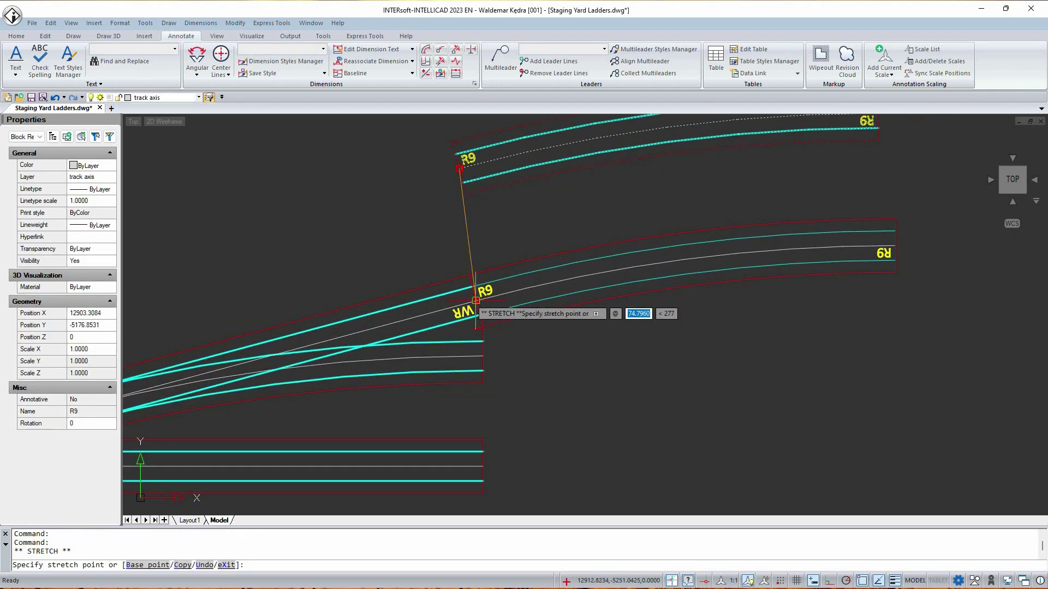
click(486, 302)
scroll(540, 366, down, 1)
key(Escape)
Copy the straight track piece by its axis start onto the WR turnout's diverging end and onto the original straight piece's far end.
click(513, 417)
click(405, 381)
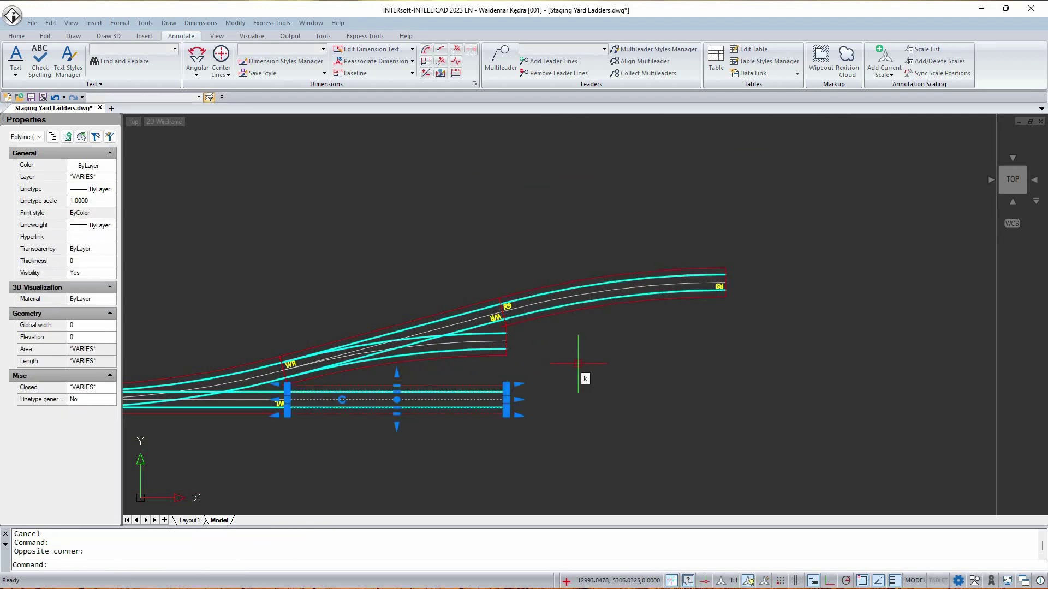
key(Return)
scroll(215, 400, up, 1)
click(304, 399)
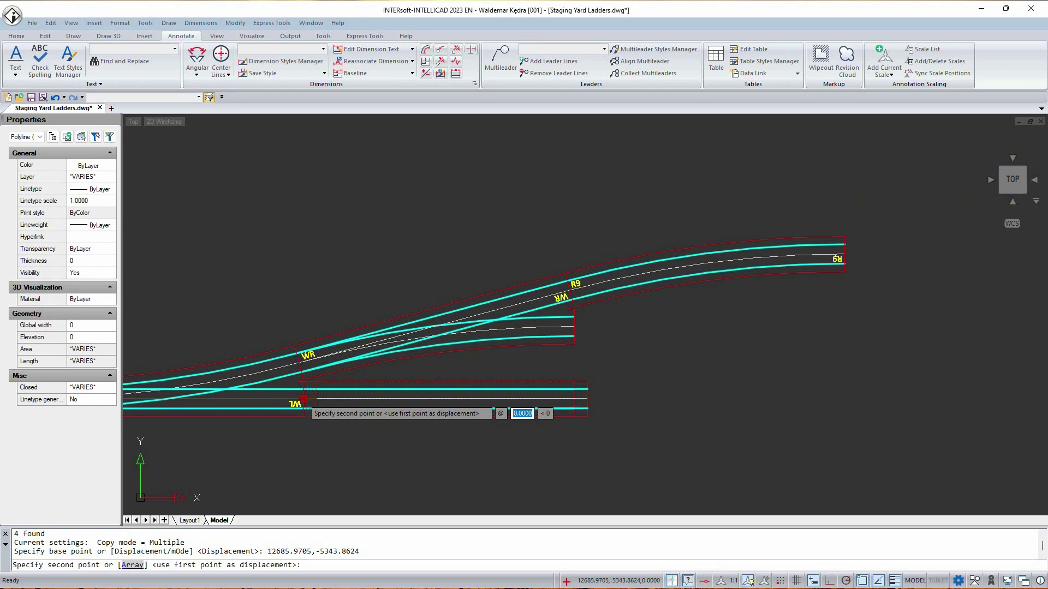
scroll(599, 328, up, 1)
click(574, 327)
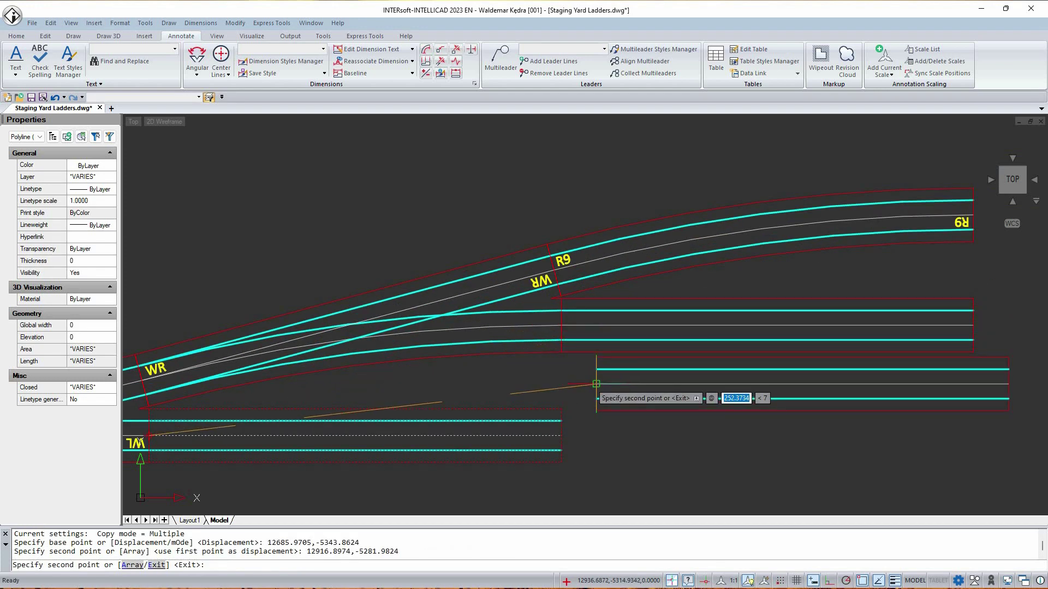
click(562, 434)
key(Return)
Dimension the vertical spacing between the axis ends of the R9 curve and the middle track.
scroll(562, 435, down, 3)
scroll(594, 377, down, 2)
middle_drag(595, 377, 514, 376)
scroll(659, 331, up, 2)
key(Return)
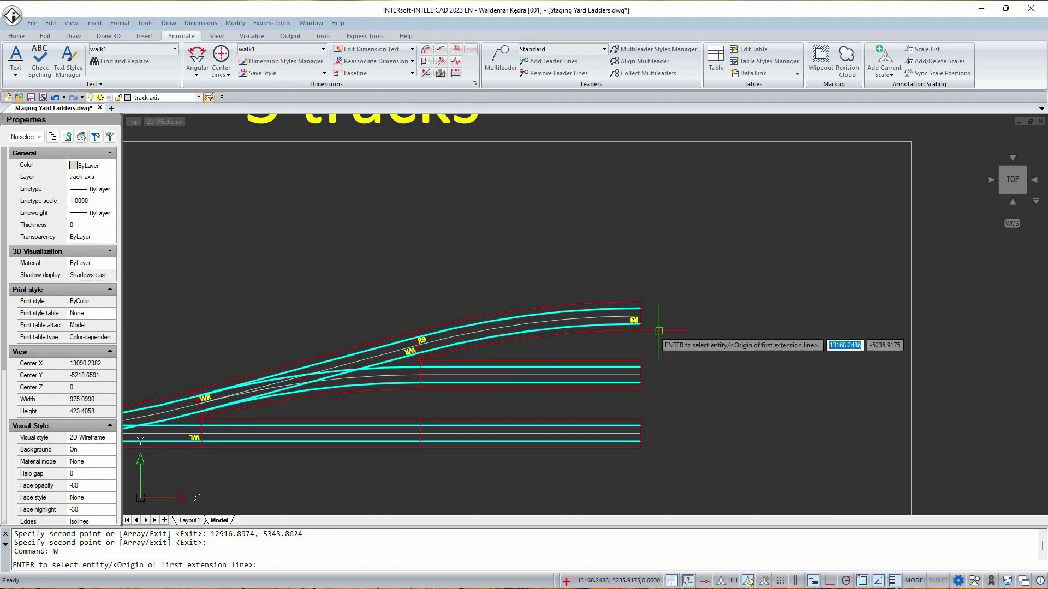
scroll(655, 327, up, 2)
click(633, 404)
click(633, 404)
click(701, 350)
Continue the spacing dimension to the axis end of the lowest track.
middle_drag(681, 436, 666, 374)
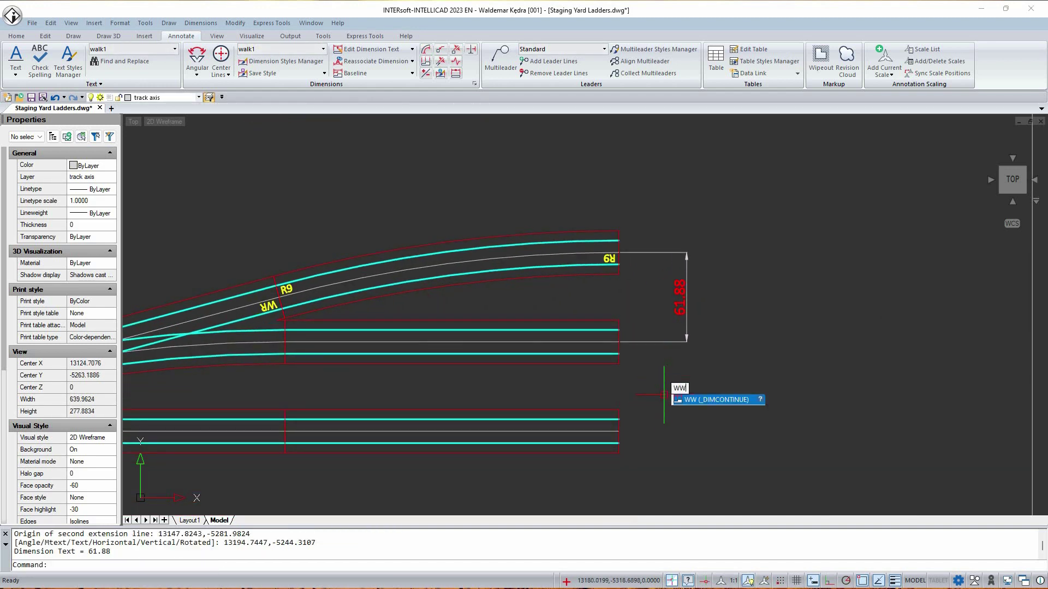
key(Return)
click(619, 431)
key(Return)
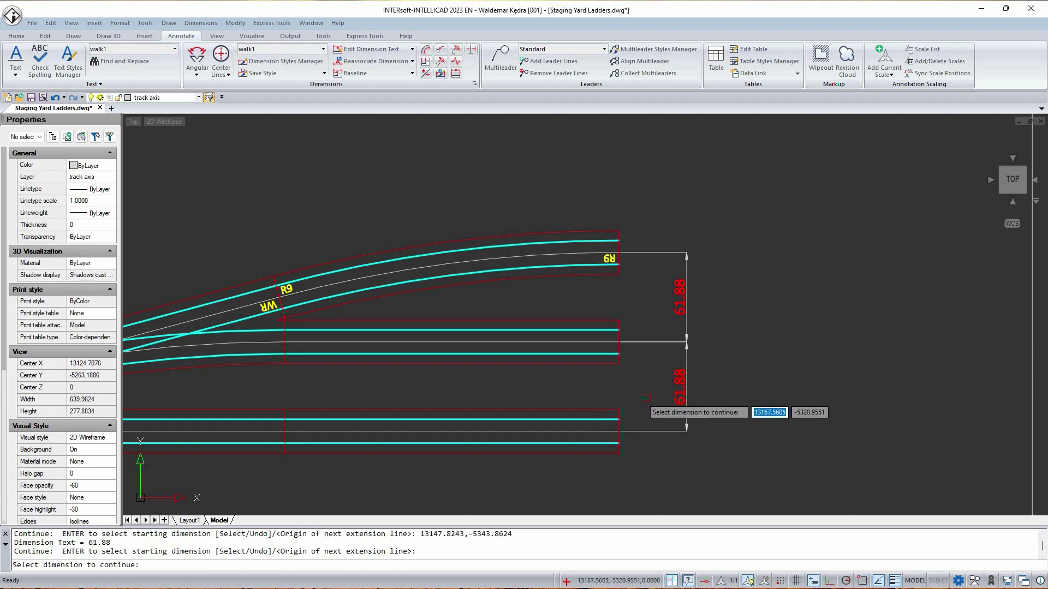
text(w)
key(Return)
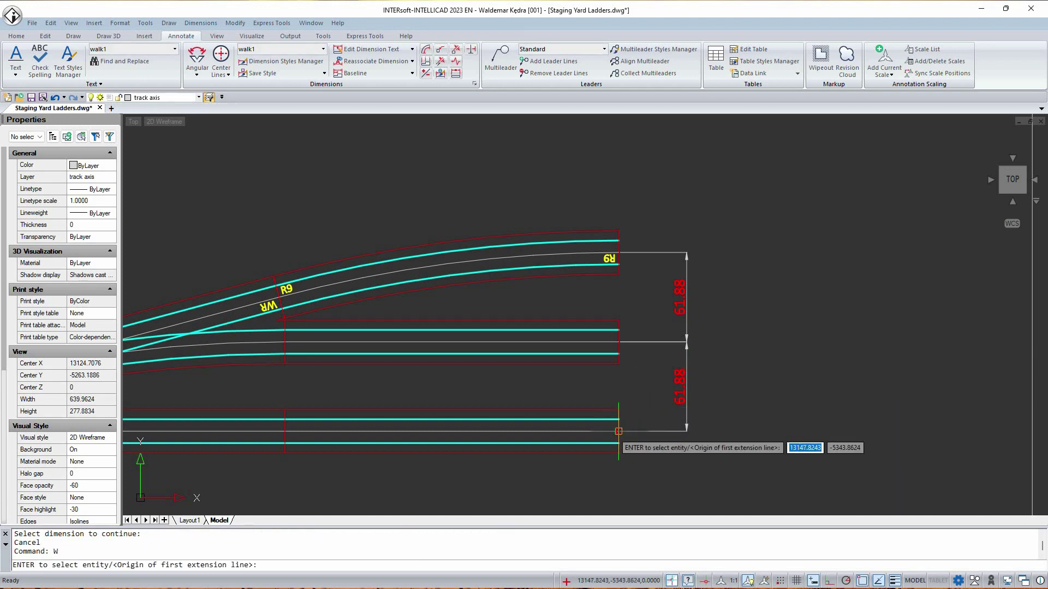
scroll(618, 431, down, 3)
middle_drag(183, 452, 382, 376)
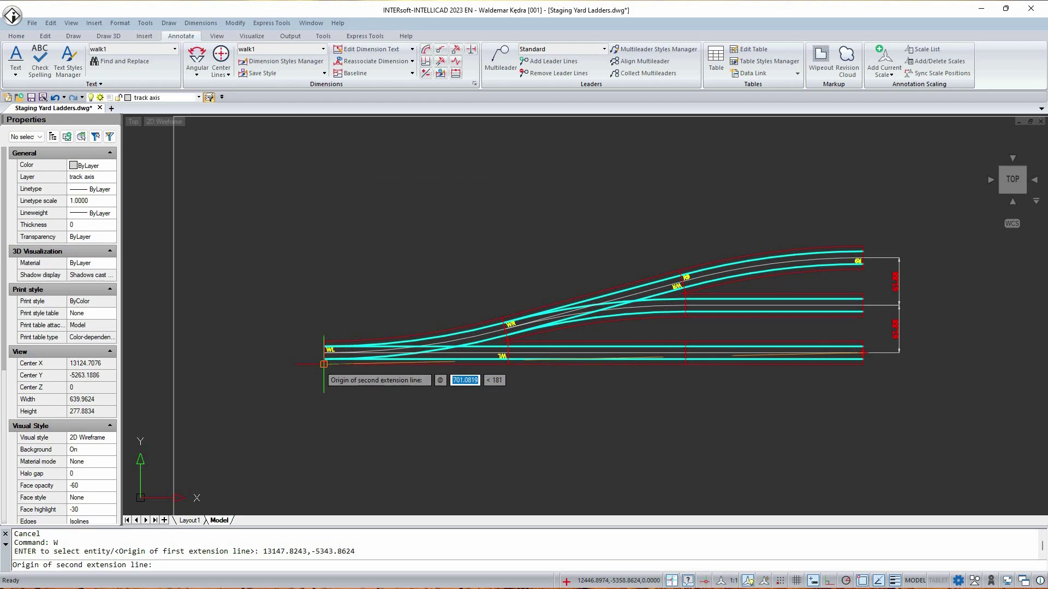
click(324, 363)
key(Escape)
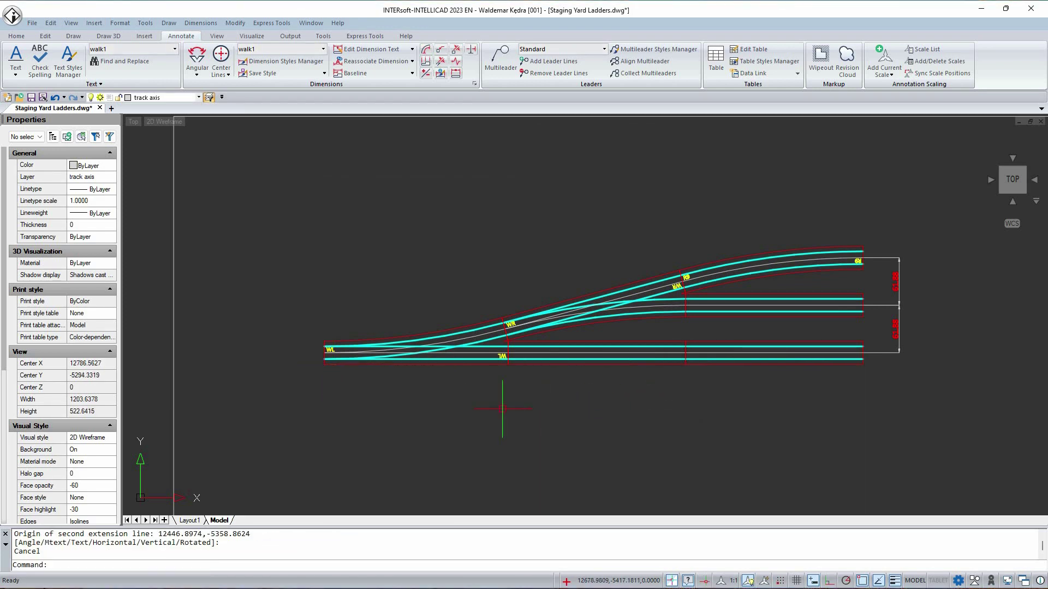
Dimension the ladder's overall horizontal length from the WL turnout's lower outer corner to the R9 curve's end, placing it below the tracks.
key(Return)
scroll(343, 373, up, 3)
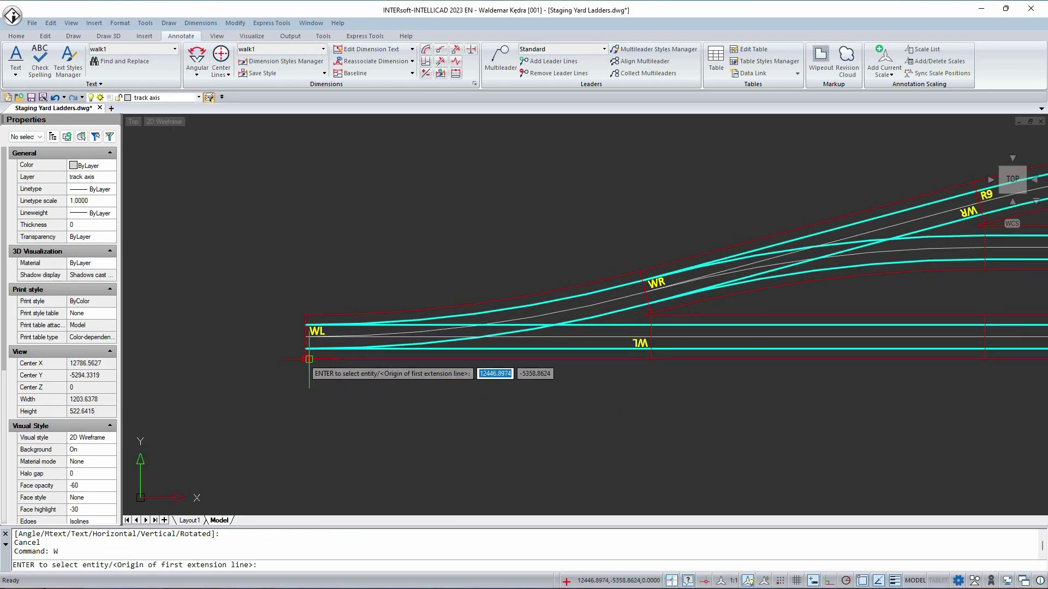
click(309, 357)
scroll(323, 369, down, 2)
scroll(357, 365, down, 1)
scroll(874, 285, up, 4)
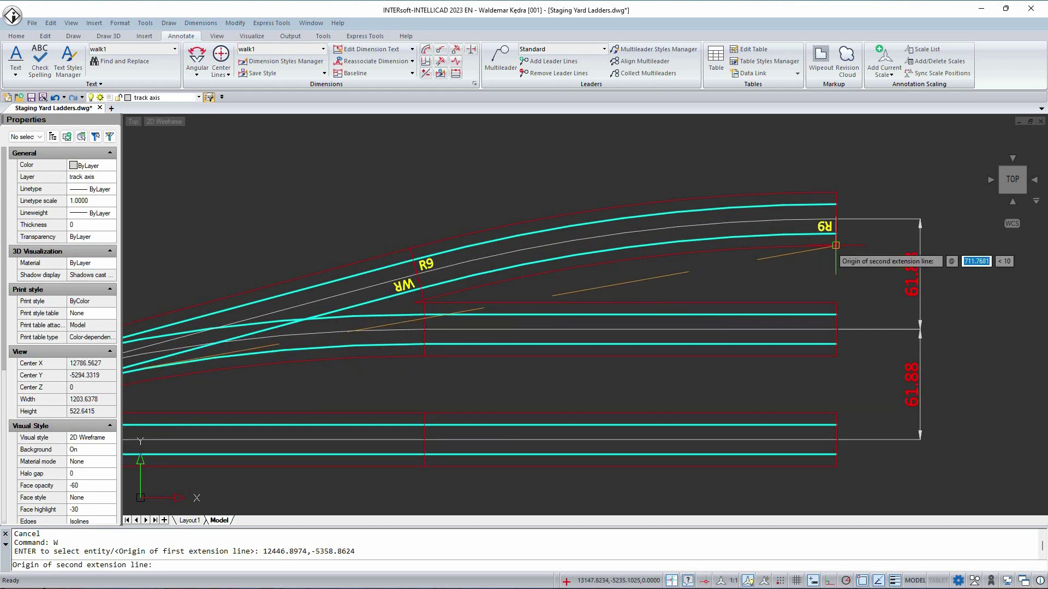
click(832, 245)
scroll(821, 295, down, 3)
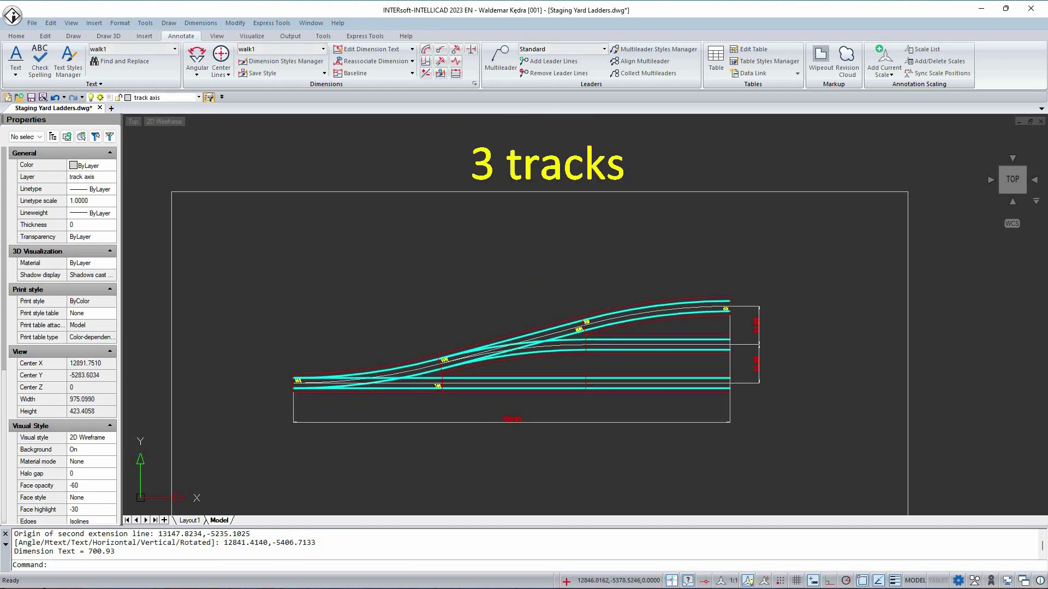
Copy the three-track ladder without its dimensions into the empty frame about 629 units below.
scroll(434, 241, down, 1)
click(309, 219)
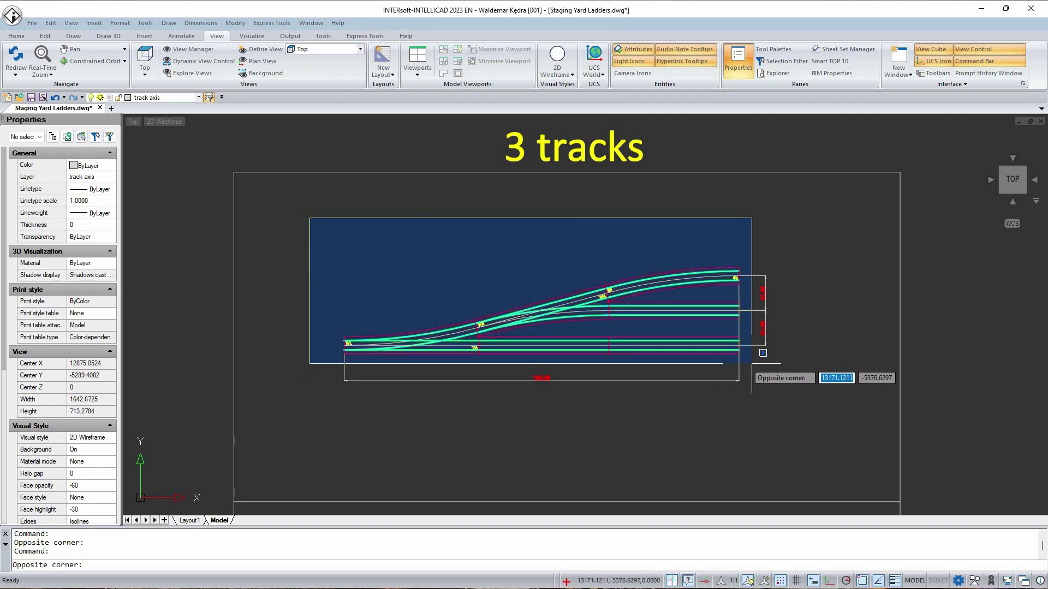
click(752, 364)
text(c)
key(Return)
click(771, 372)
scroll(771, 372, down, 1)
middle_drag(761, 442, 706, 230)
middle_drag(665, 467, 722, 344)
click(768, 323)
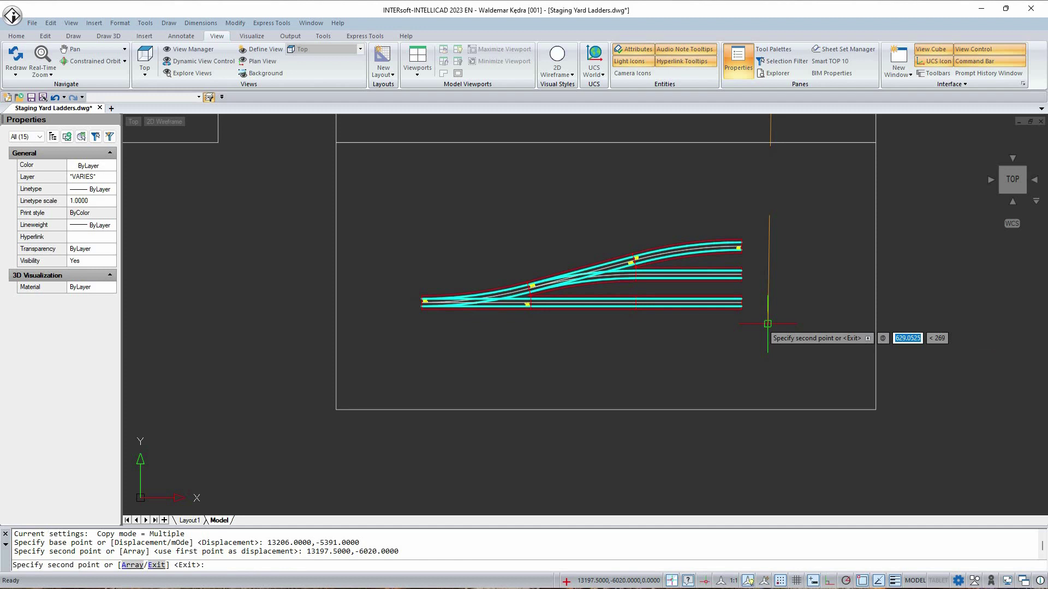
key(Escape)
Delete the WR turnout and the straight track piece directly after the WL turnout from the copied ladder.
scroll(609, 288, up, 2)
click(612, 293)
click(551, 197)
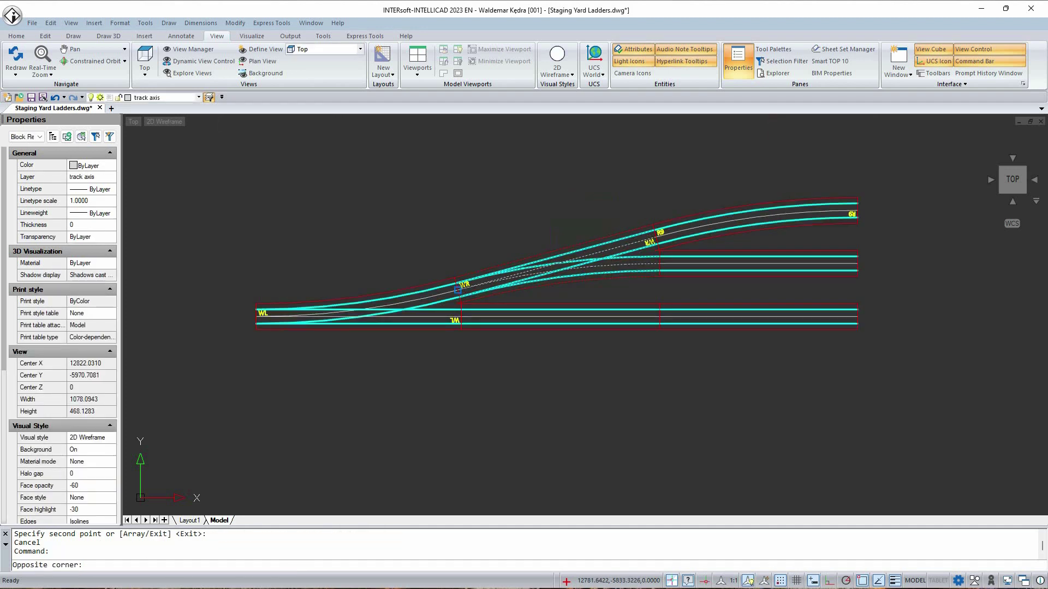
key(Delete)
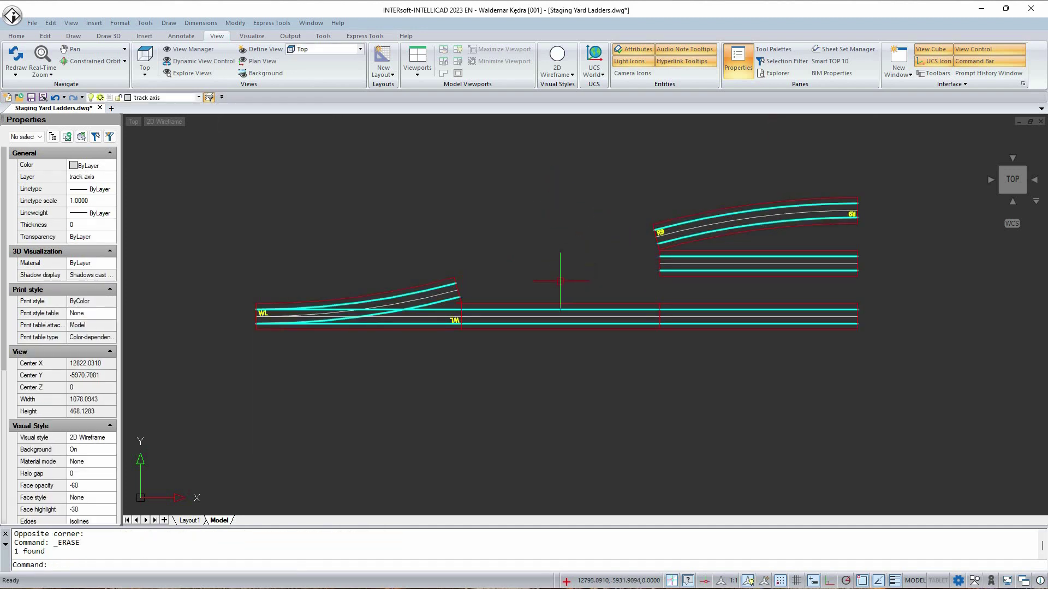
click(546, 269)
key(Delete)
Copy the WL turnout by its axis start point onto the end of its own straight leg.
click(298, 310)
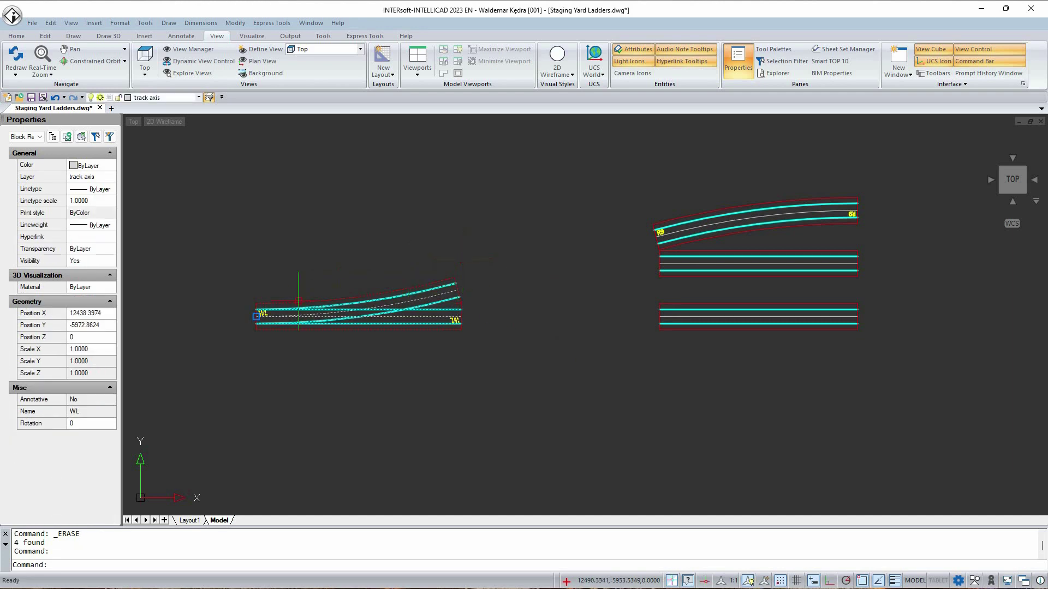
scroll(289, 295, up, 2)
click(241, 324)
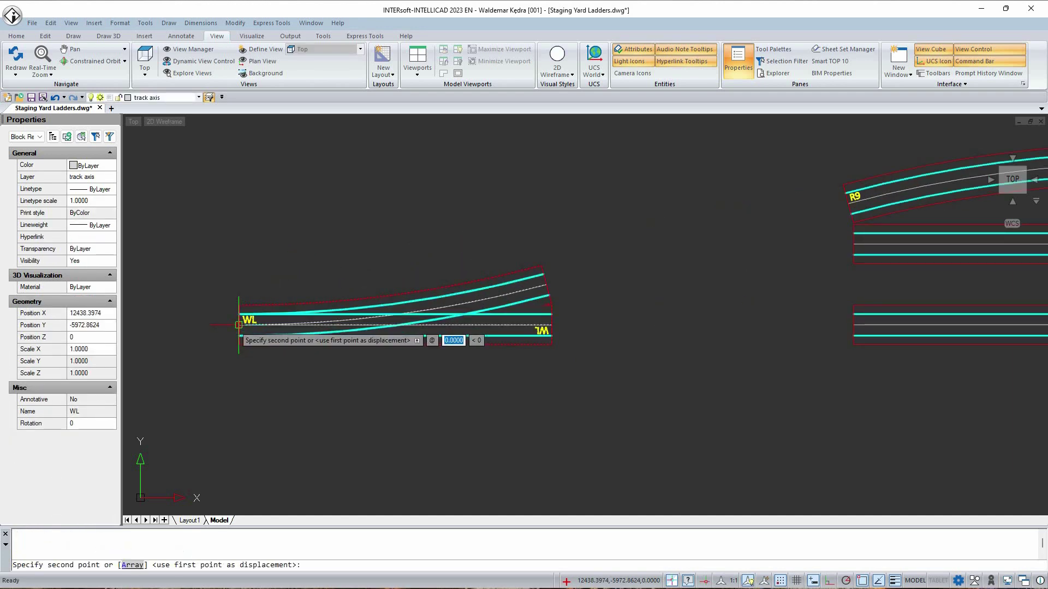
scroll(583, 328, up, 3)
click(506, 317)
scroll(507, 267, down, 5)
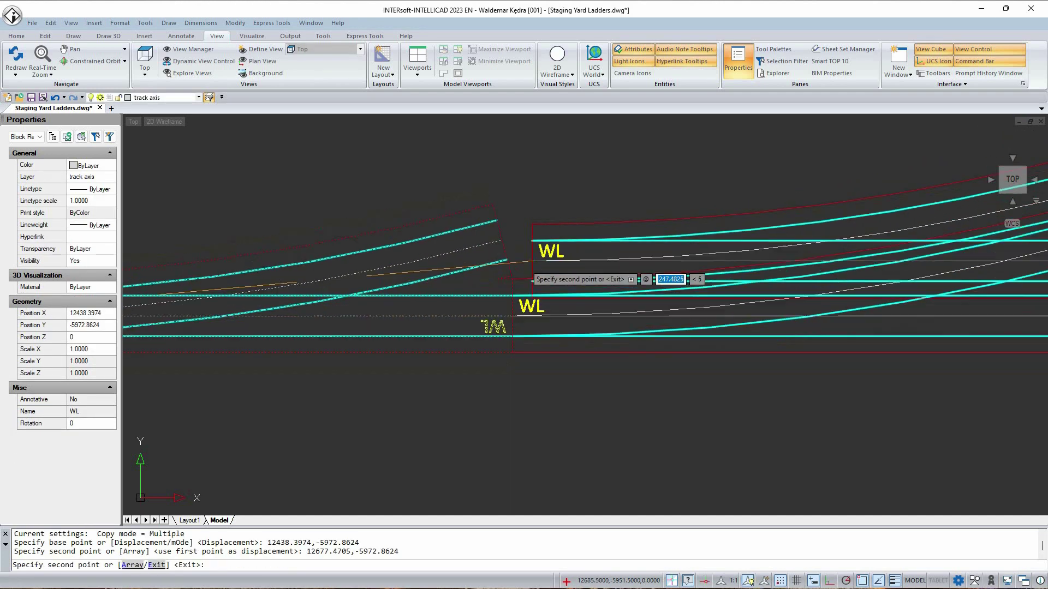
key(Return)
Move the detached middle straight track piece about 156 units down, clear of the ladder.
middle_drag(794, 243, 440, 300)
click(551, 301)
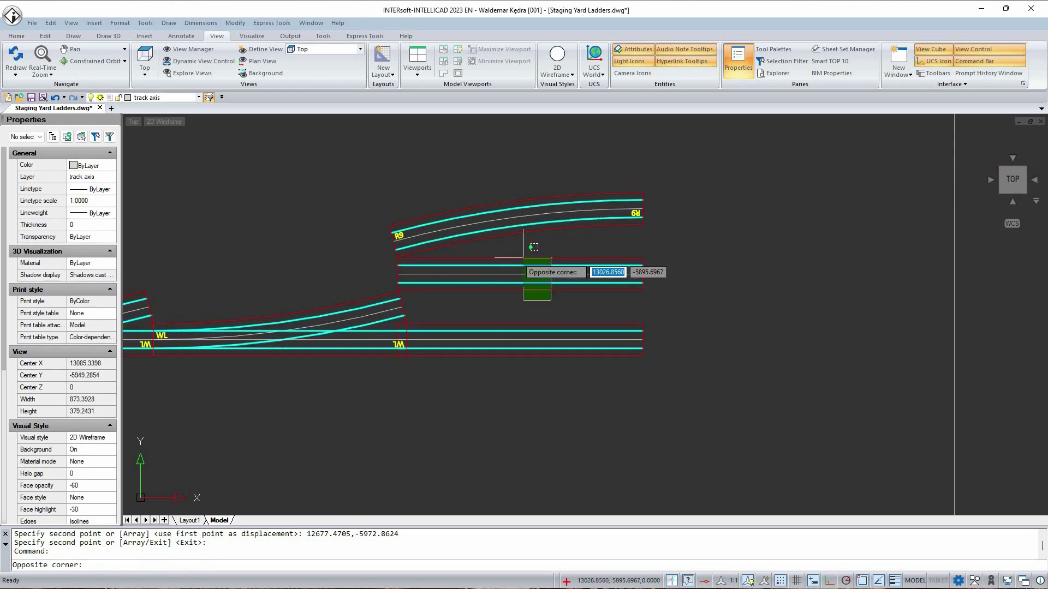
text(m)
key(space)
click(684, 308)
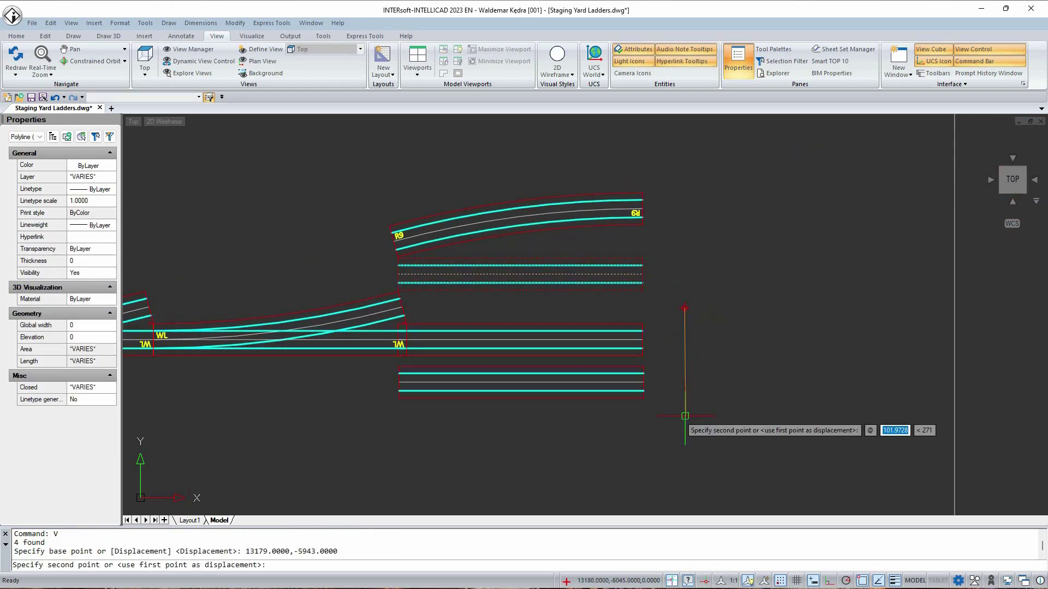
click(676, 473)
Move the lowest straight track piece by its axis start onto the straight end of the second WL turnout.
click(636, 395)
click(508, 286)
scroll(410, 331, up, 5)
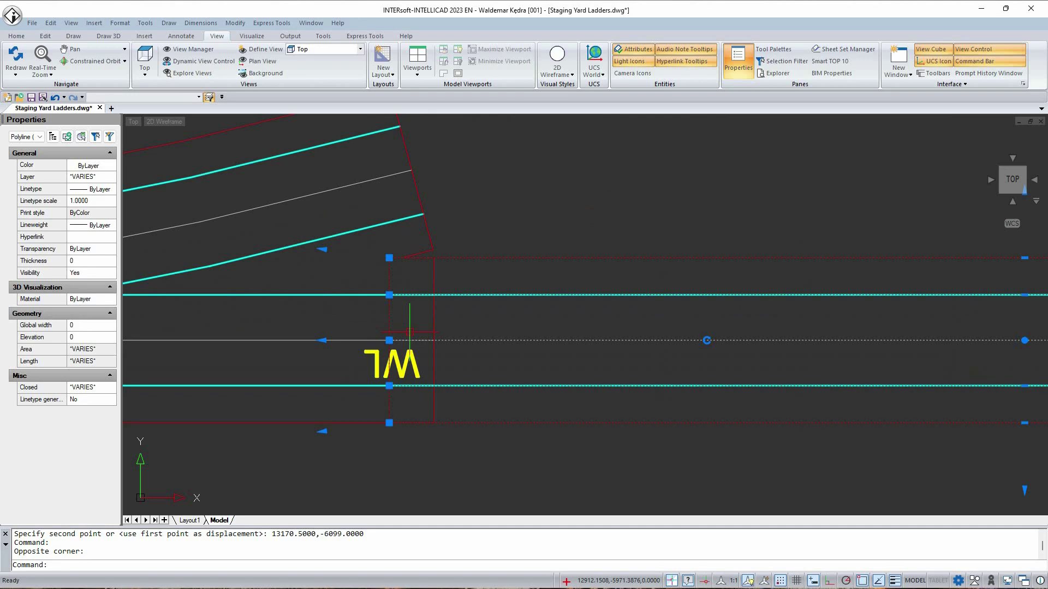
text(m)
key(space)
click(390, 339)
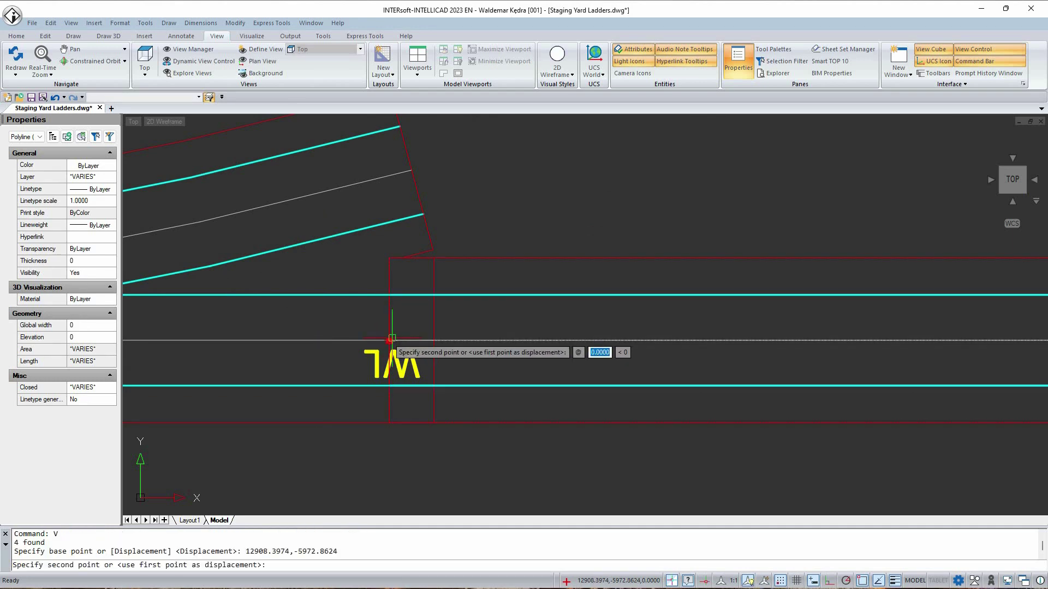
click(435, 339)
Copy the detached R9 curve by its start point onto the axis end of the second WL turnout's diverging leg.
scroll(445, 332, down, 3)
click(526, 194)
click(480, 240)
scroll(481, 245, up, 1)
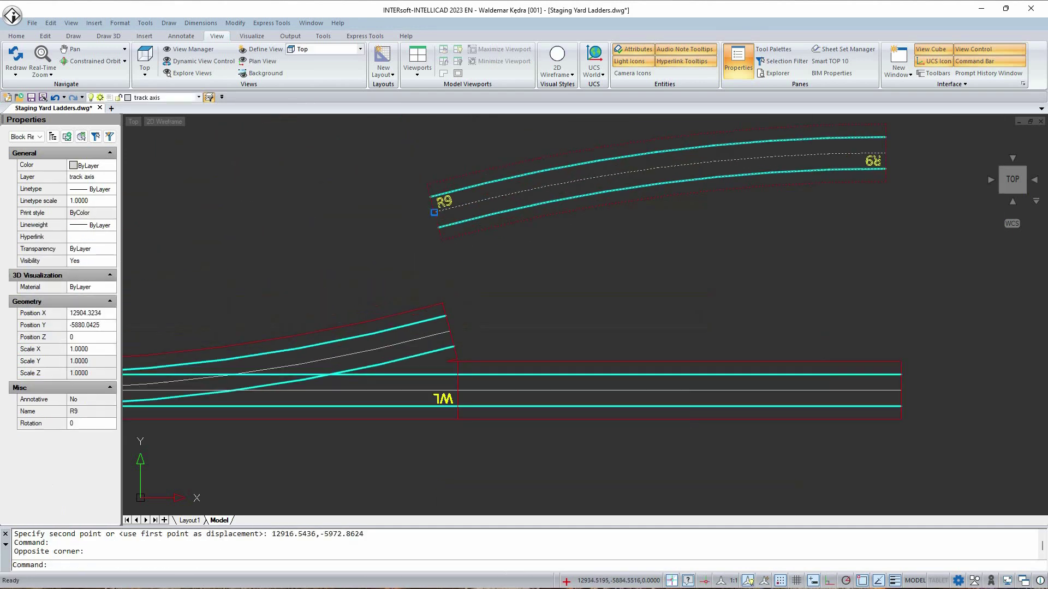
text(k)
key(space)
click(434, 212)
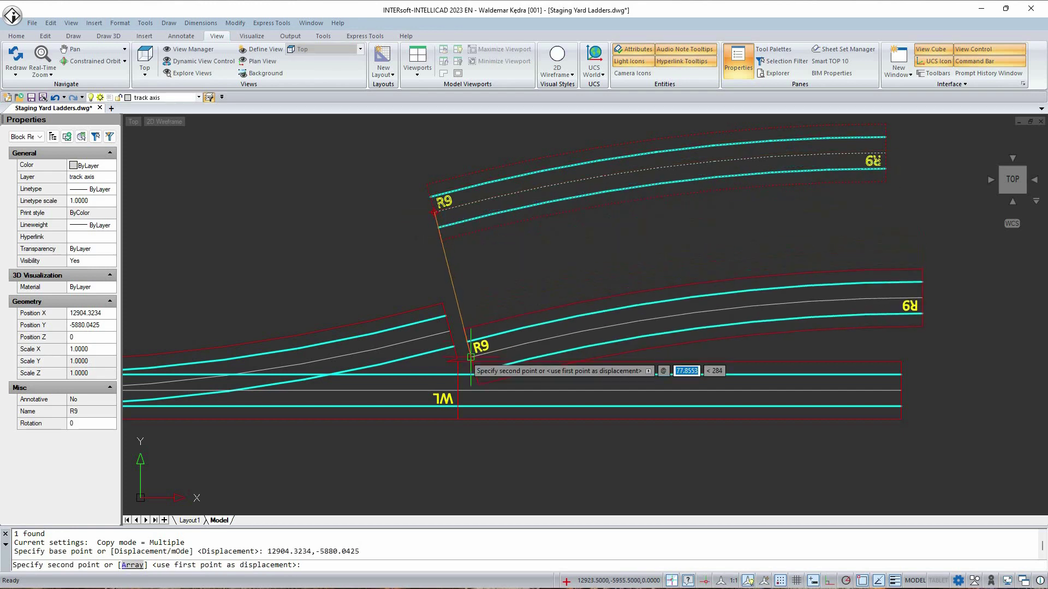
click(446, 309)
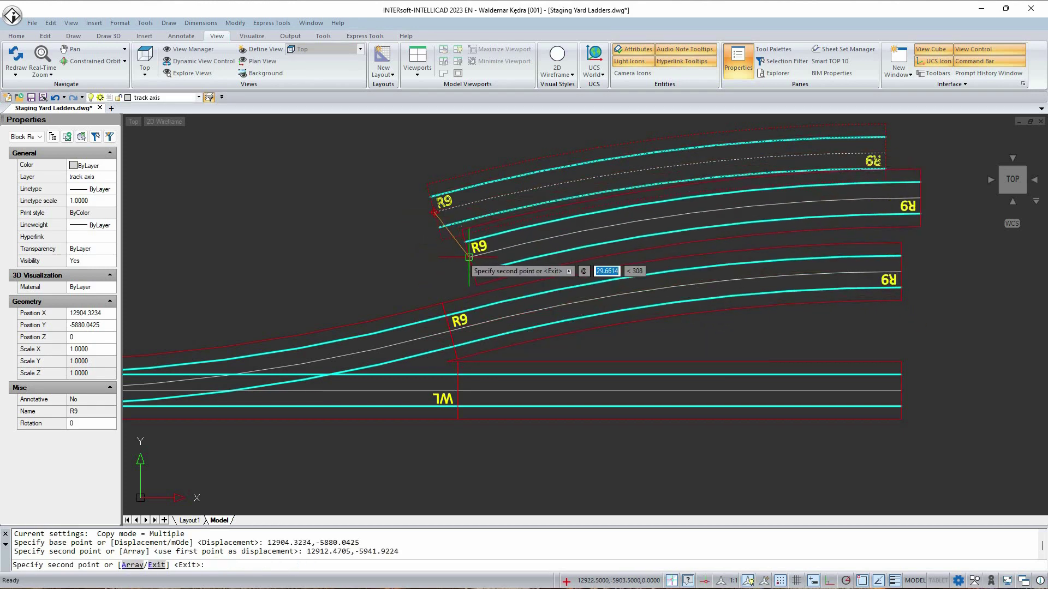
key(Return)
Dimension the vertical spacing between the axis ends of the lowest straight track and the attached R9 curve.
scroll(698, 264, down, 4)
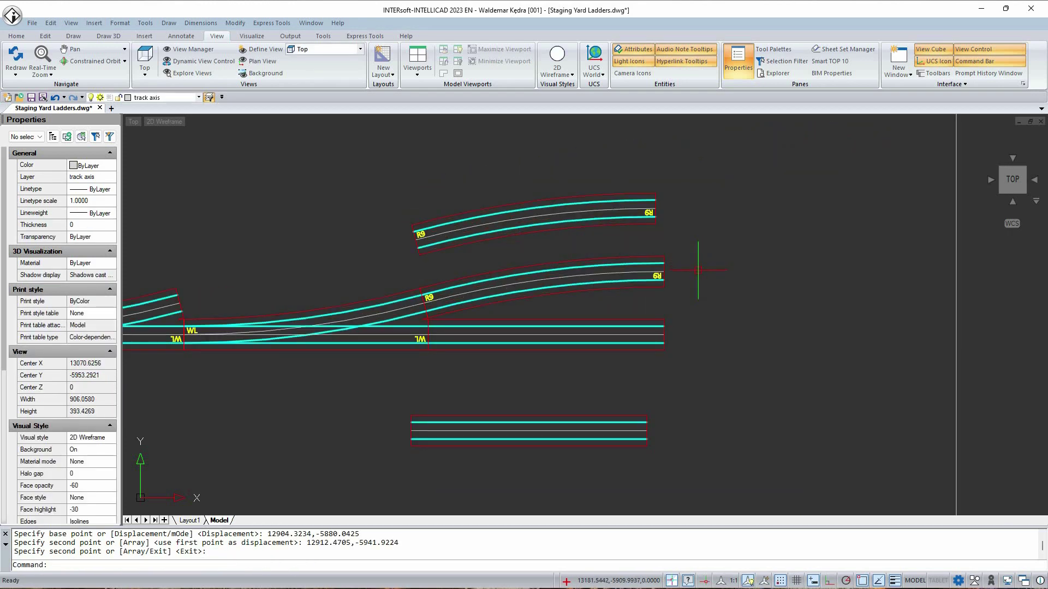
scroll(698, 271, up, 3)
text(w)
key(space)
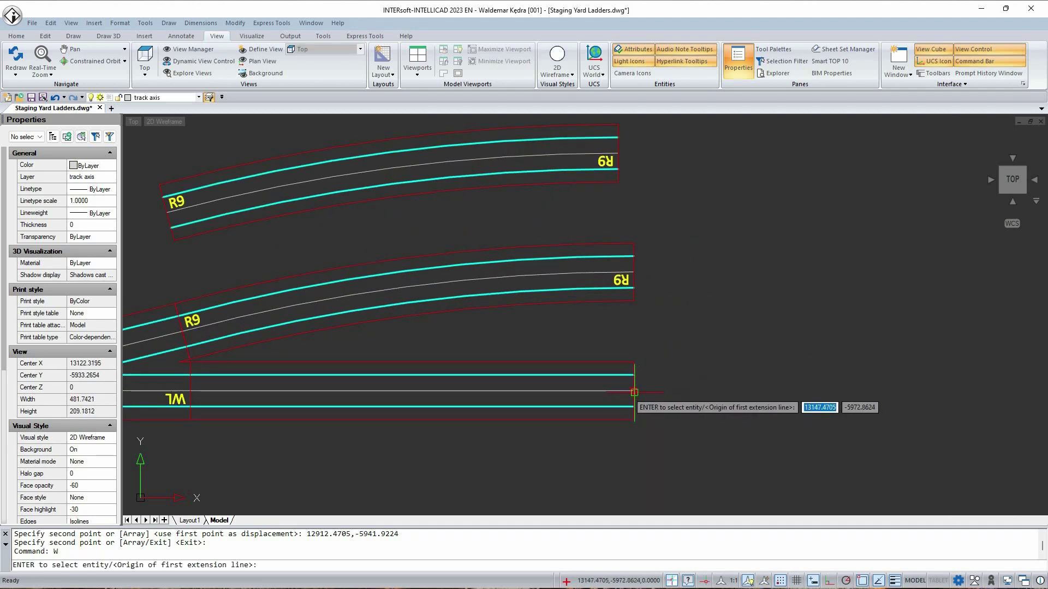
click(633, 391)
click(634, 274)
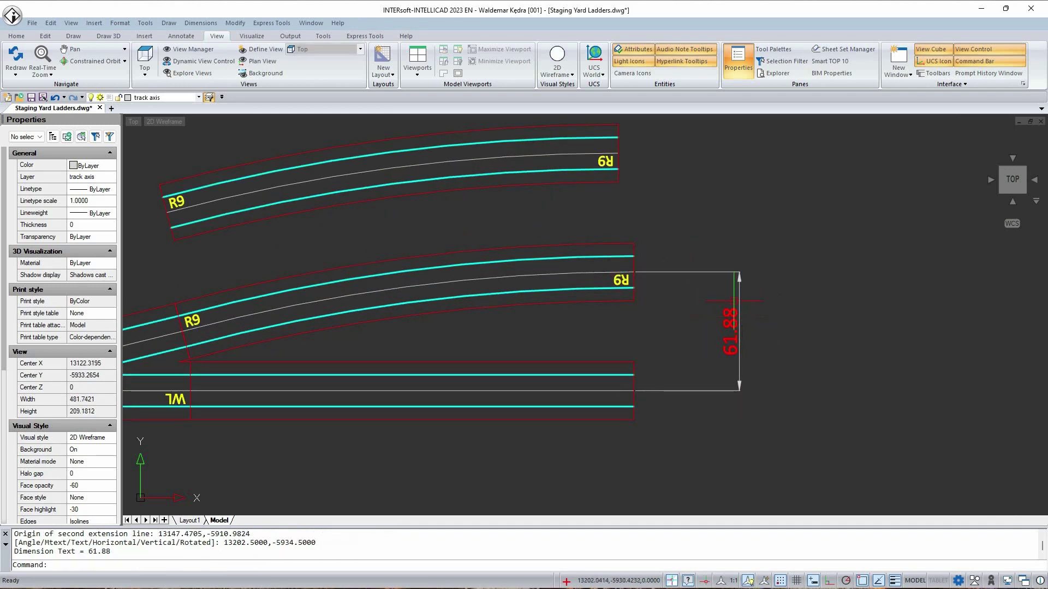
Dimension the vertical spacing between the axis ends of the attached and detached R9 curves, in line with the existing dimension.
right_click(692, 240)
click(720, 244)
click(633, 272)
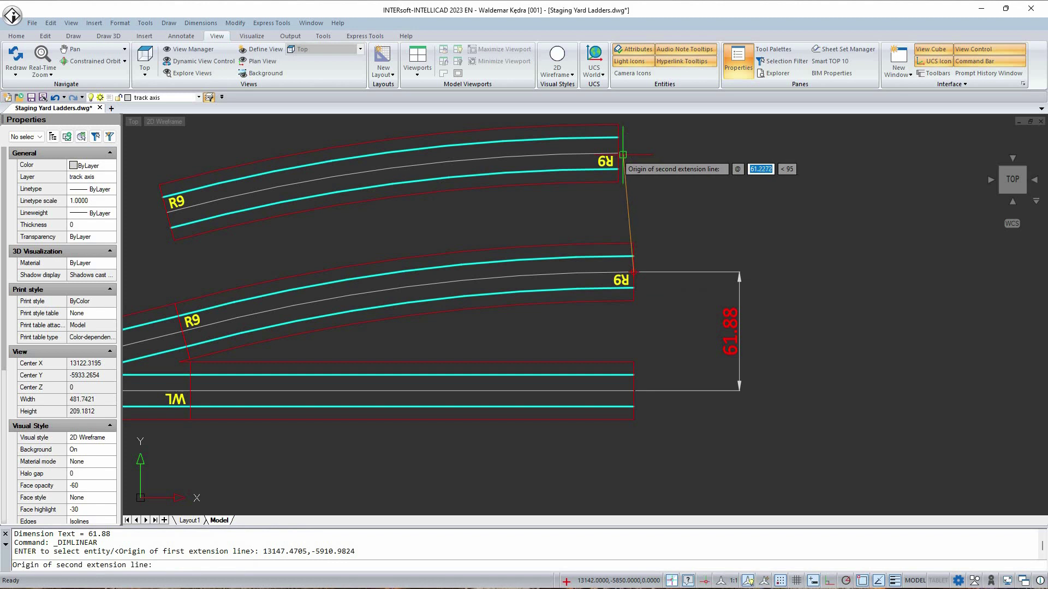
click(617, 153)
click(736, 272)
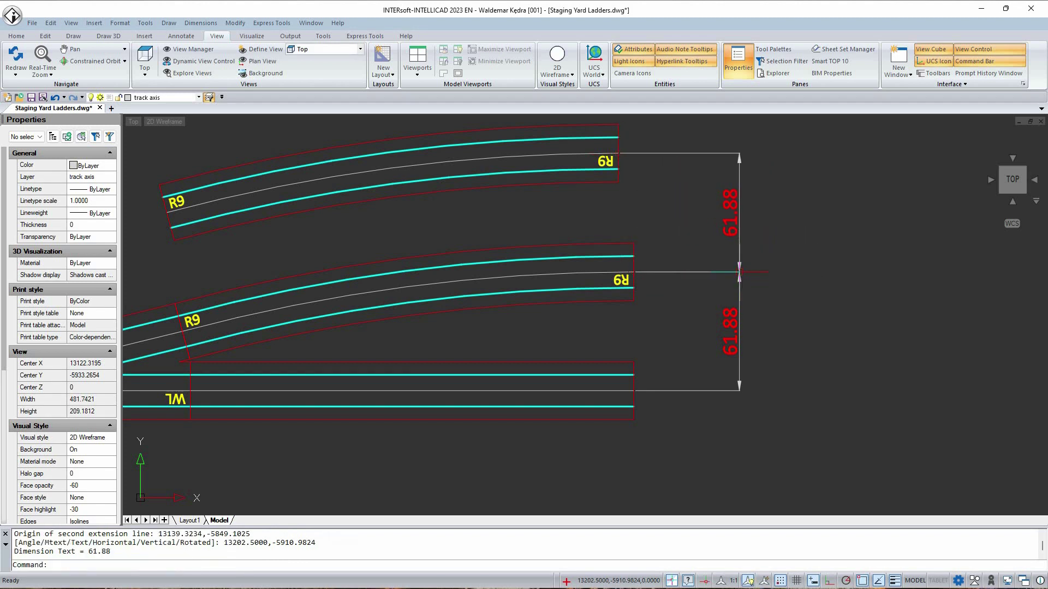
Shorten the detached straight track piece by stretching its far end 46 units inward horizontally, with ortho mode on.
scroll(687, 411, down, 3)
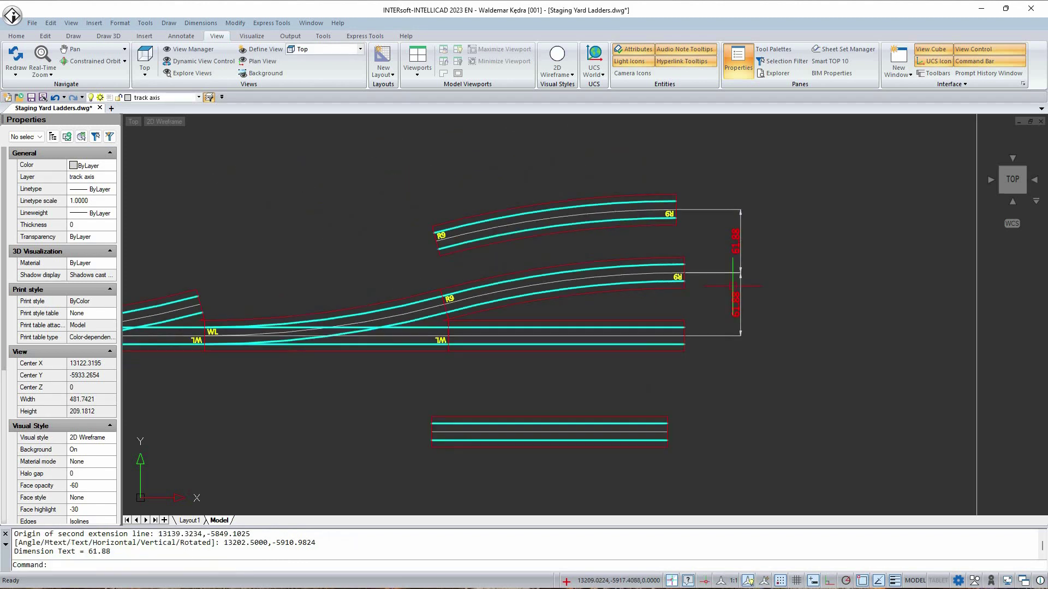
text(m)
key(Return)
click(752, 434)
click(679, 344)
key(Return)
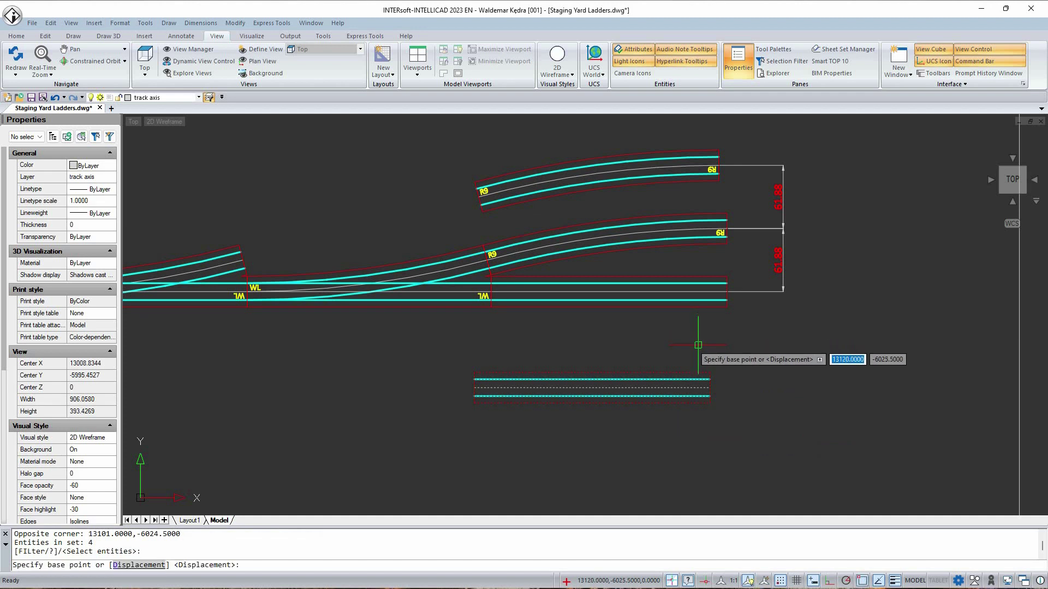
click(698, 344)
key(F8)
click(652, 346)
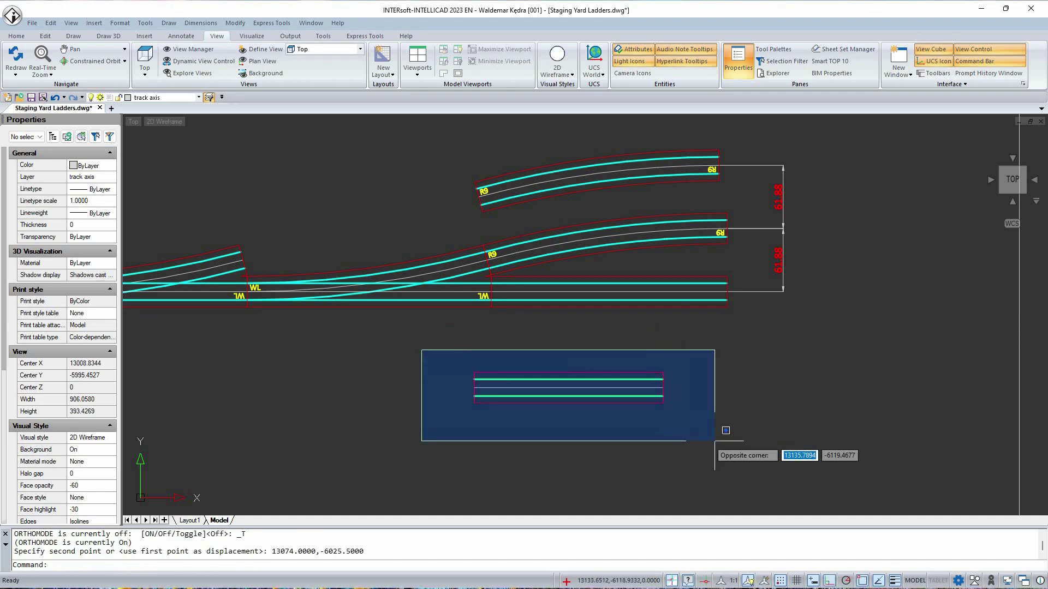
Move the shortened straight piece freely, with ortho mode off, to just beyond the end of the first WL turnout's diverging leg.
text(v)
key(Return)
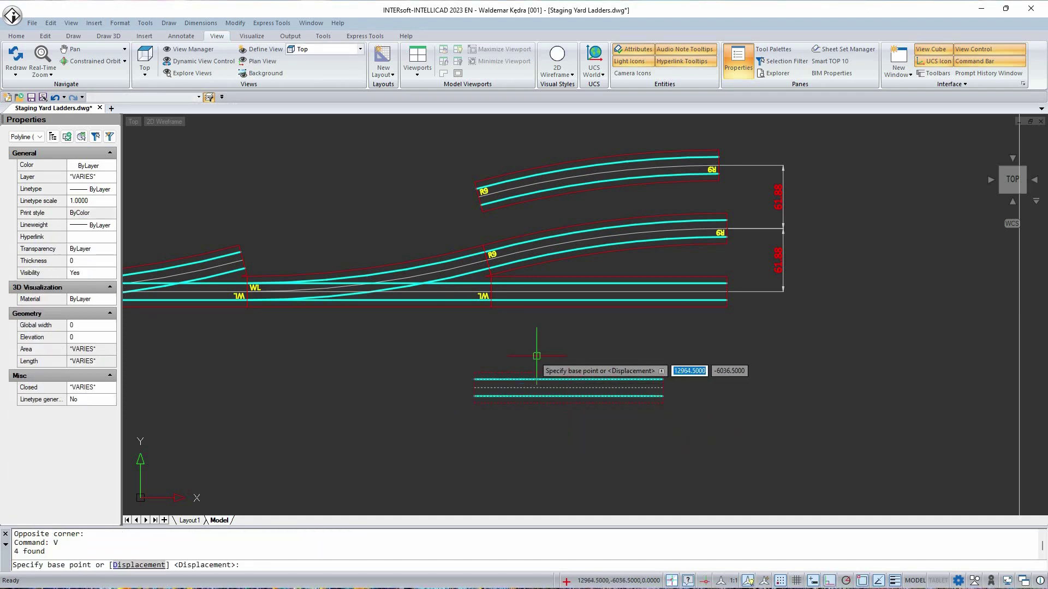
click(515, 354)
key(F8)
scroll(573, 278, up, 5)
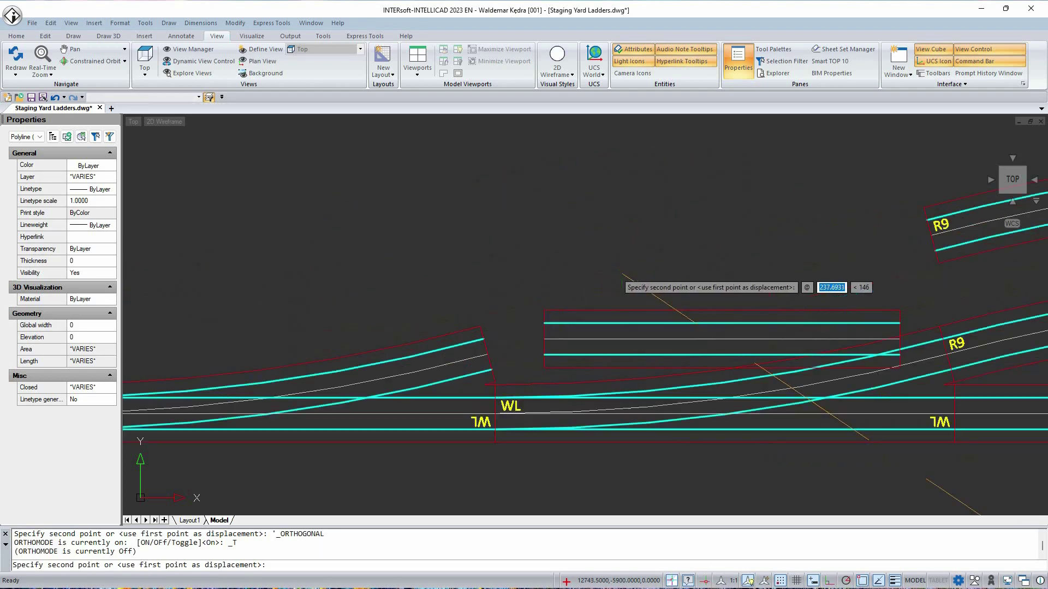
click(571, 269)
Align the straight piece's near-end outline corners with the end corners of the first WL turnout's diverging leg, without scaling.
click(545, 415)
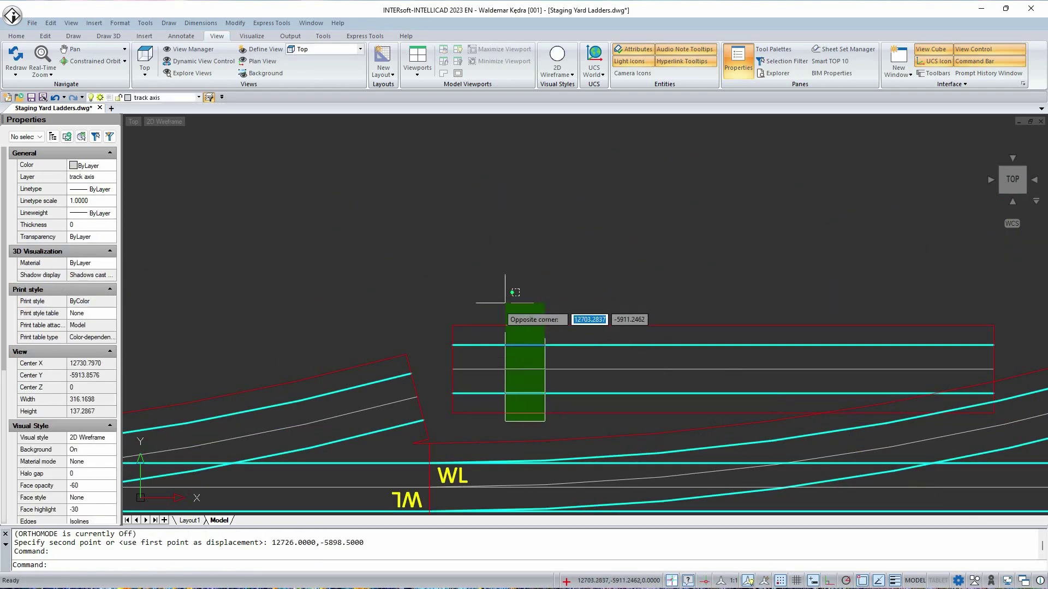
click(501, 321)
text(A)
key(Return)
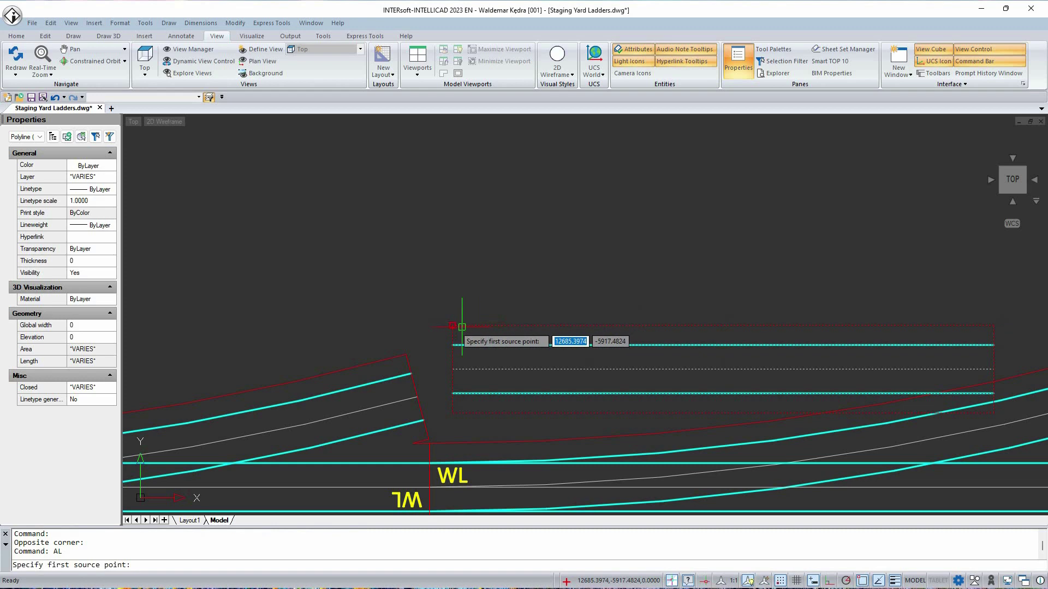
click(453, 325)
click(407, 355)
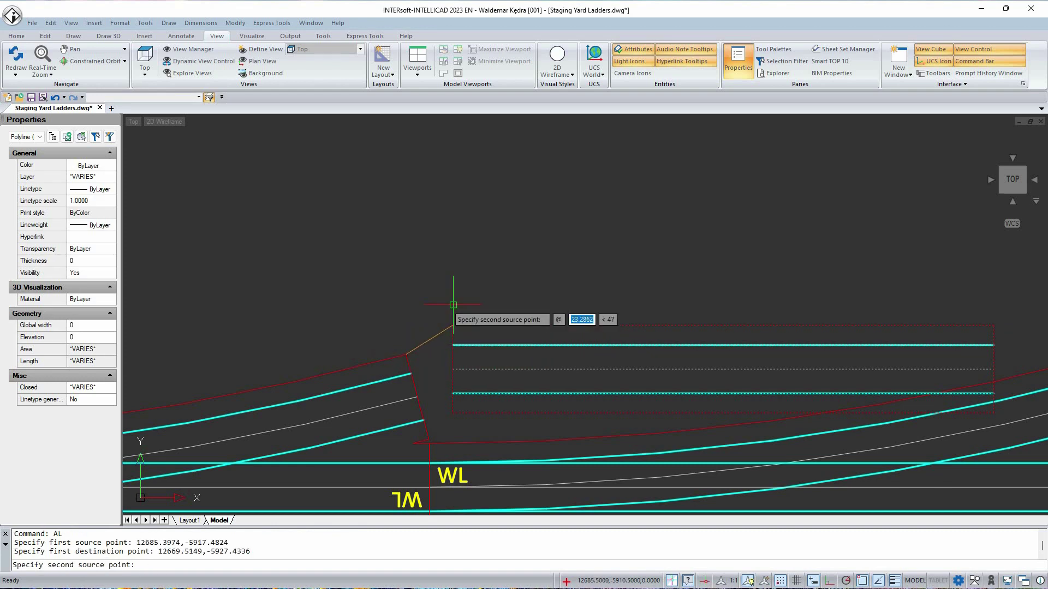
click(453, 413)
click(429, 439)
key(Return)
key(Return)
scroll(498, 347, down, 3)
middle_drag(833, 274, 514, 303)
scroll(515, 304, up, 2)
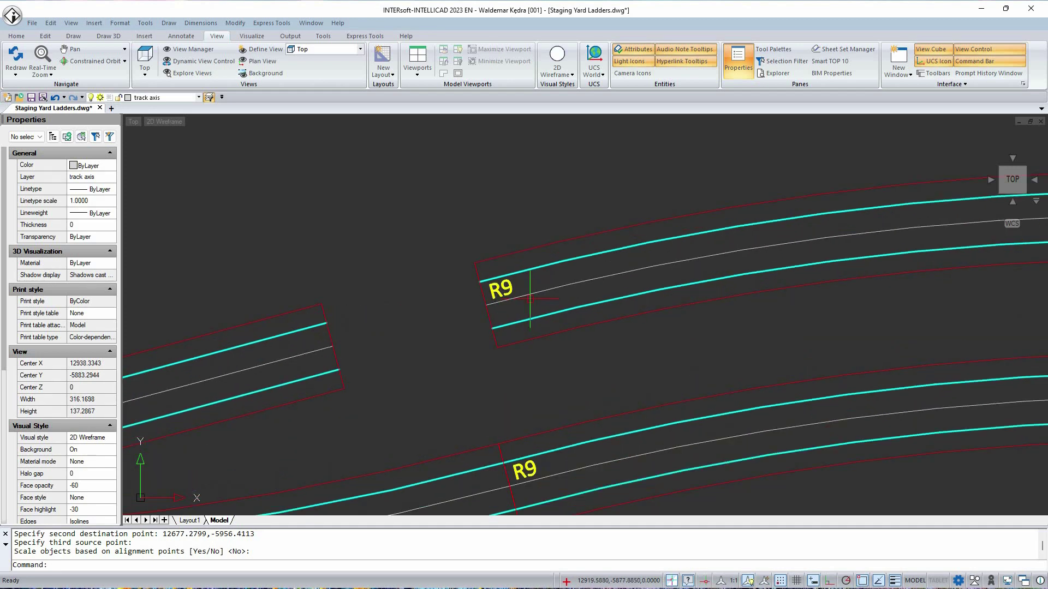
scroll(531, 298, down, 1)
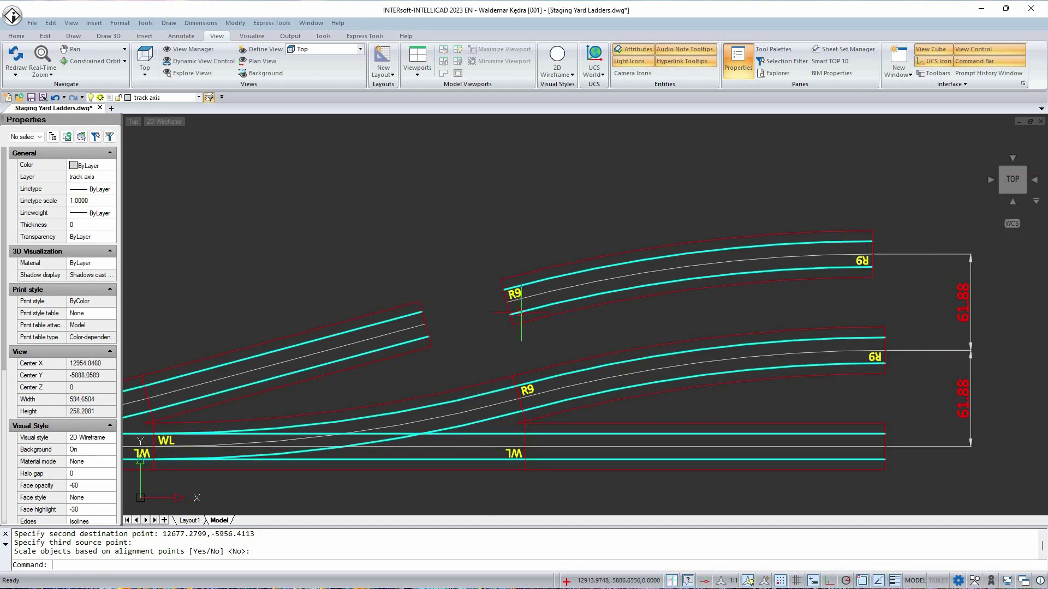
click(458, 361)
click(377, 271)
key(Return)
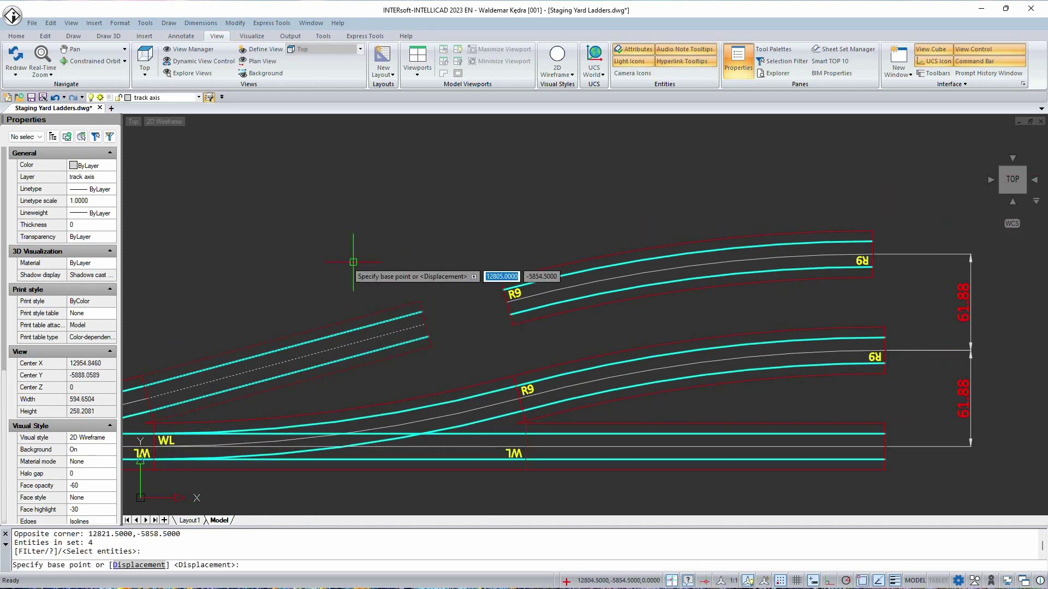
key(Escape)
key(Escape)
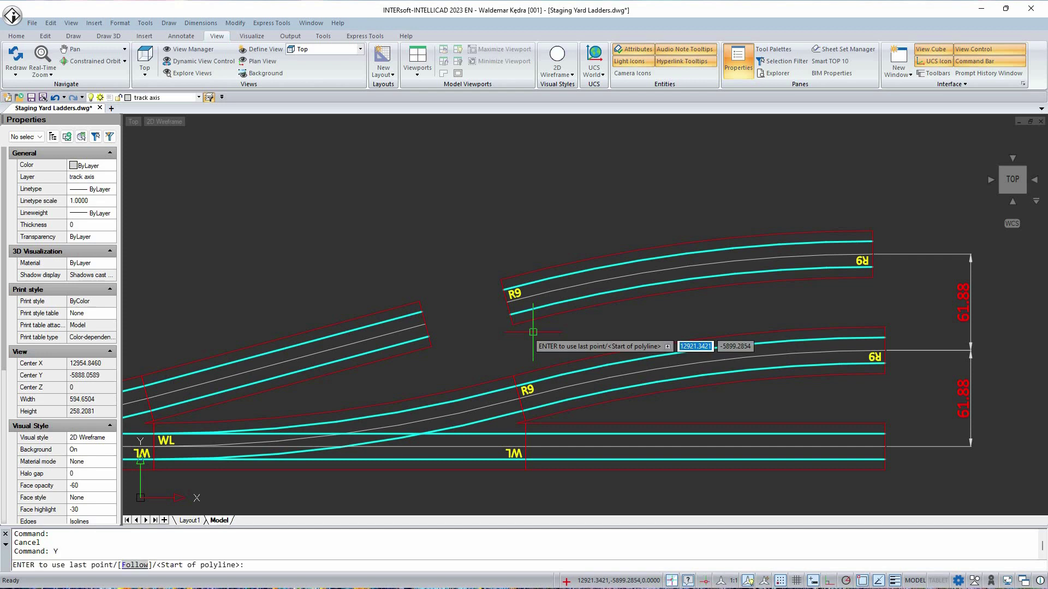
Draw a horizontal helper polyline about 106 units long from the detached R9 curve's axis start toward the inclined straight piece, with ortho mode on.
text(p)
key(Return)
scroll(526, 313, up, 2)
click(499, 296)
key(F8)
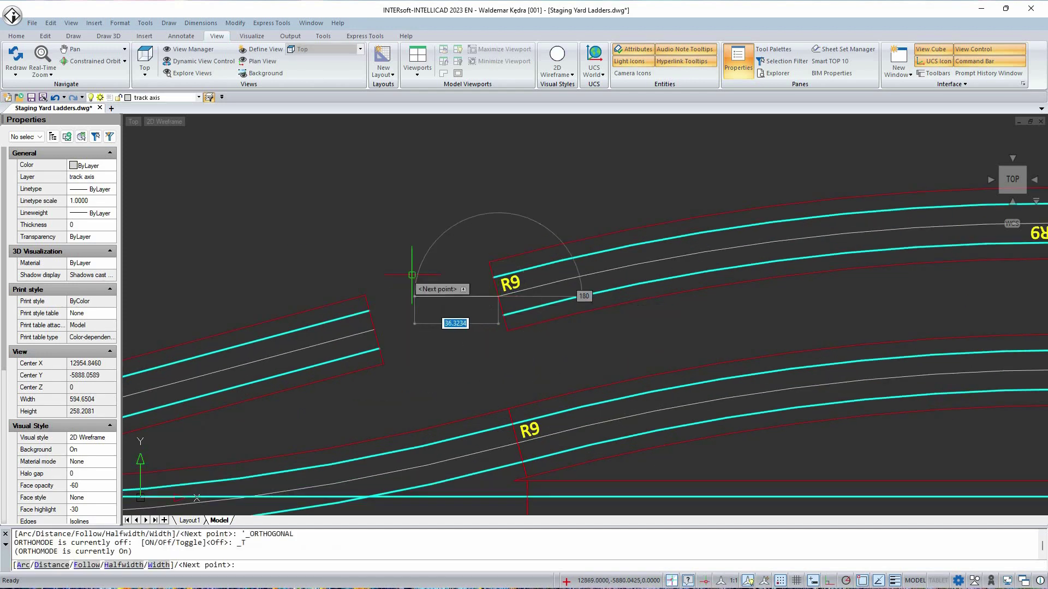
click(247, 185)
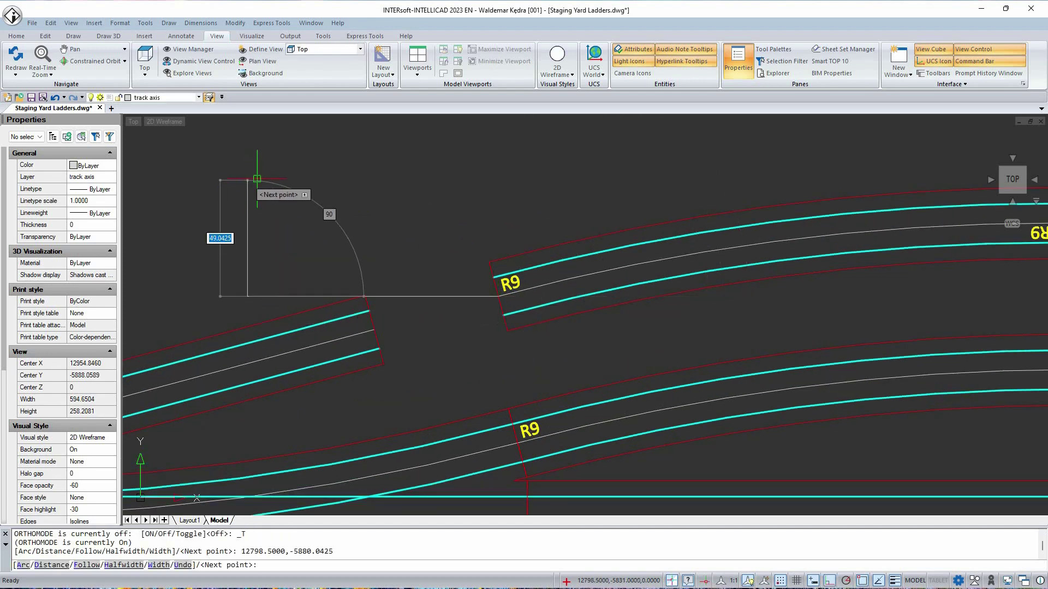
key(Return)
Try to move the detached R9 curve by its axis start using an apparent-intersection snap, with ortho mode off, and erase the helper polyline.
scroll(387, 209, down, 1)
click(552, 234)
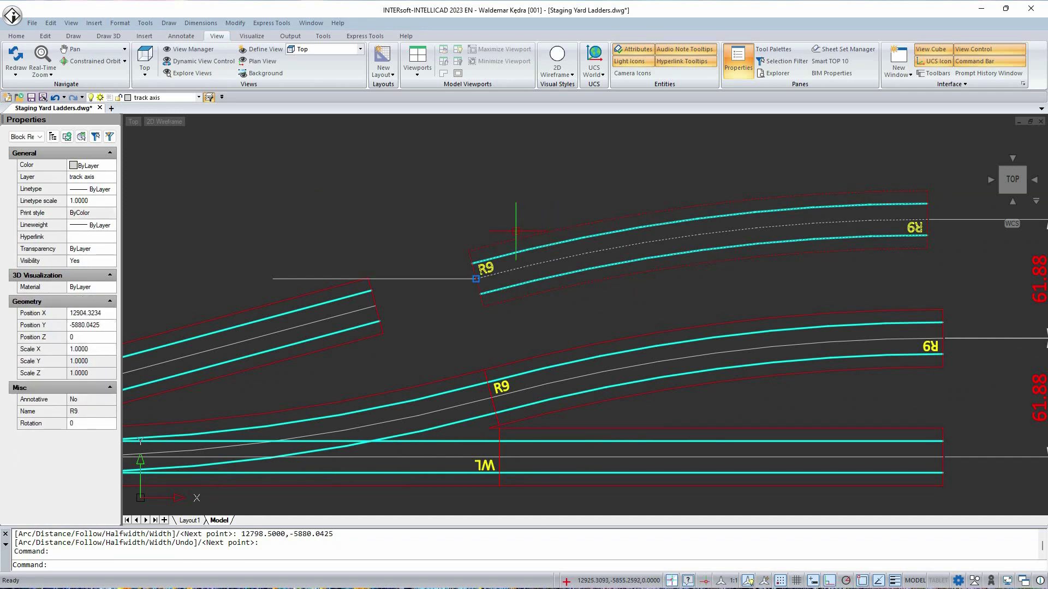
text(v)
key(Return)
scroll(492, 290, up, 4)
click(441, 254)
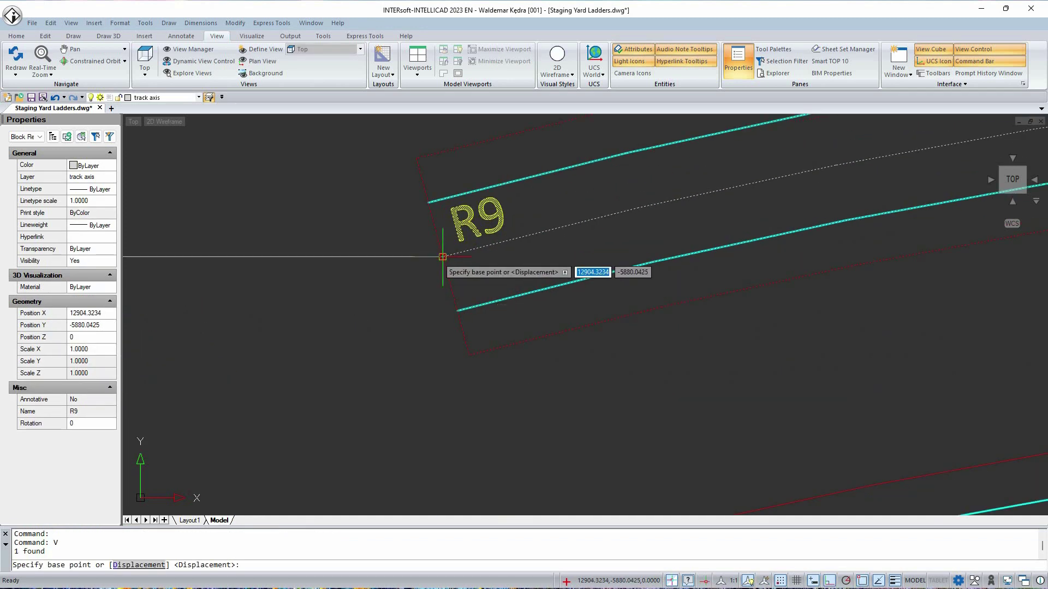
key(F8)
scroll(437, 295, down, 3)
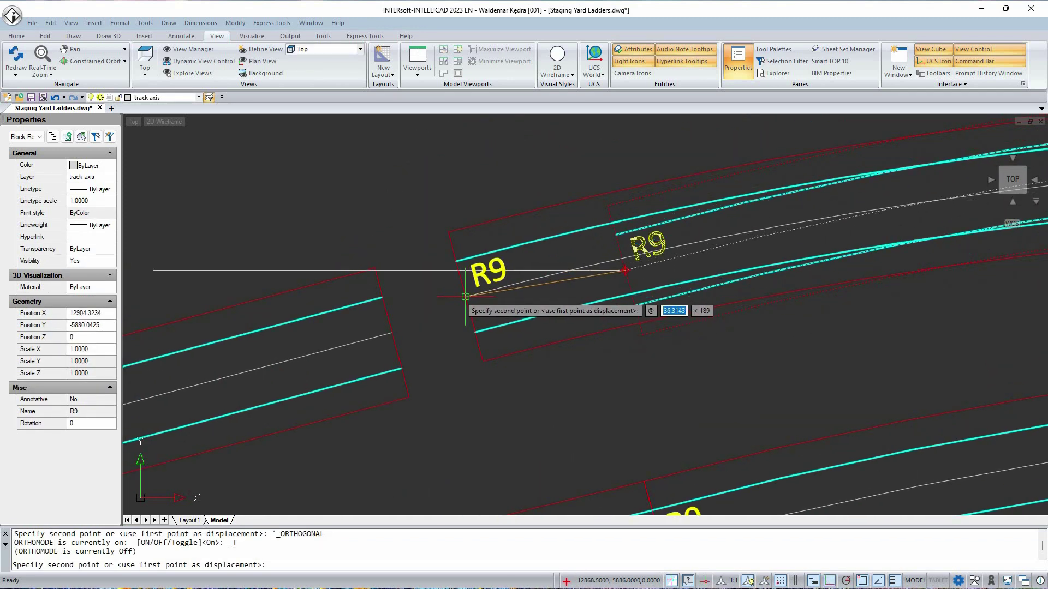
shift+right_click(465, 297)
click(521, 493)
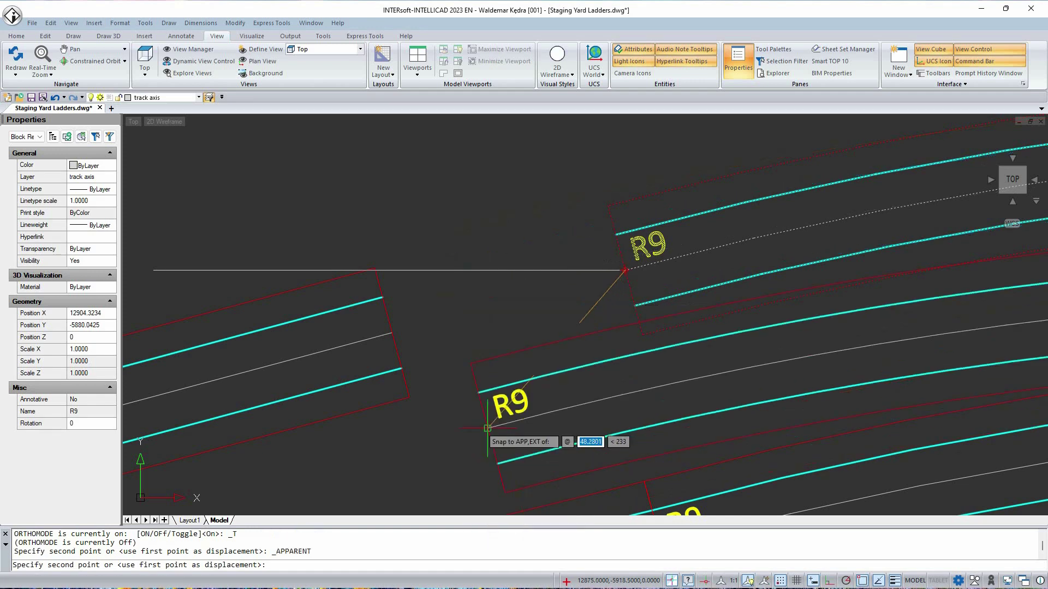
click(458, 274)
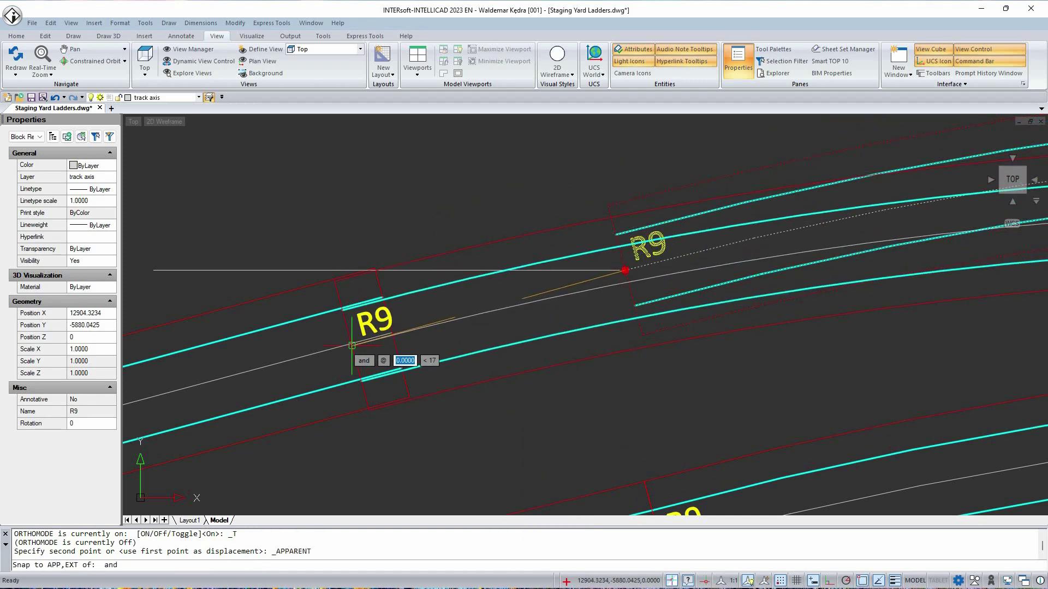
click(352, 345)
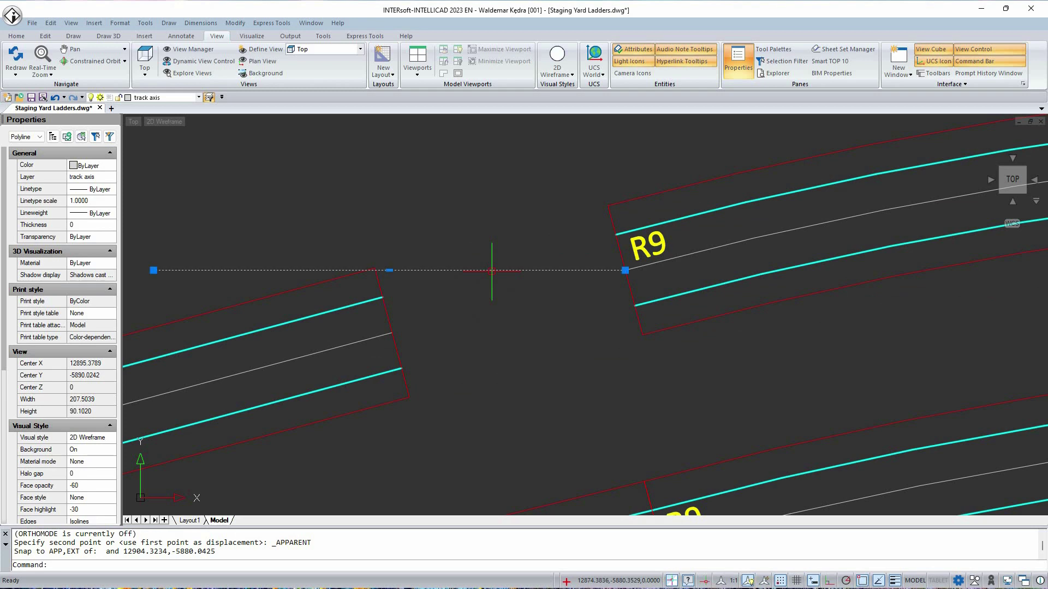
key(Delete)
Stretch the inclined straight piece's far end from its axis end point to the axis start of the detached R9 curve.
scroll(451, 371, down, 3)
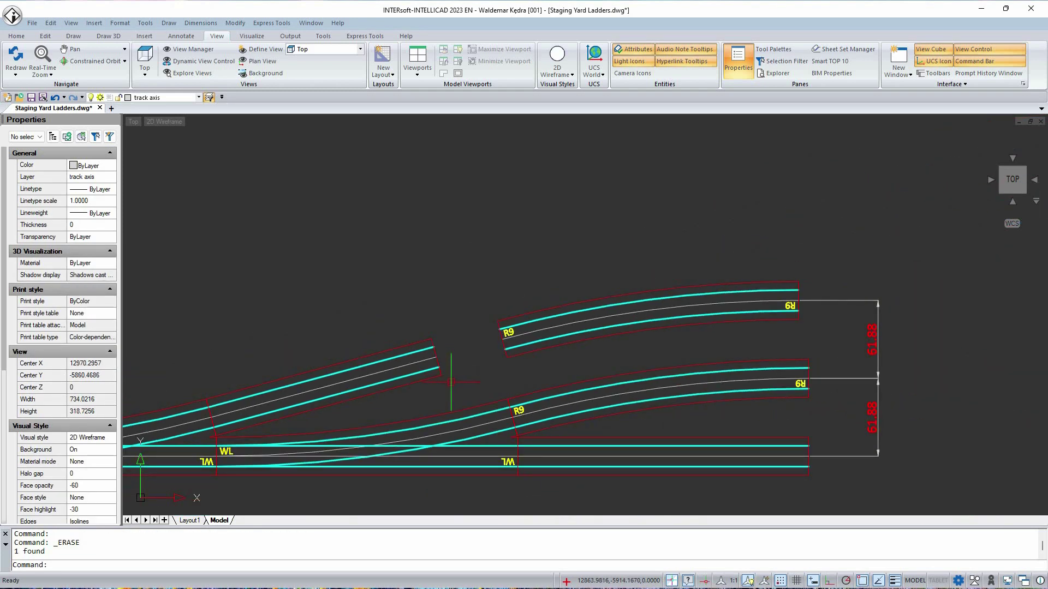
text(s)
key(Return)
click(459, 394)
click(415, 315)
key(Return)
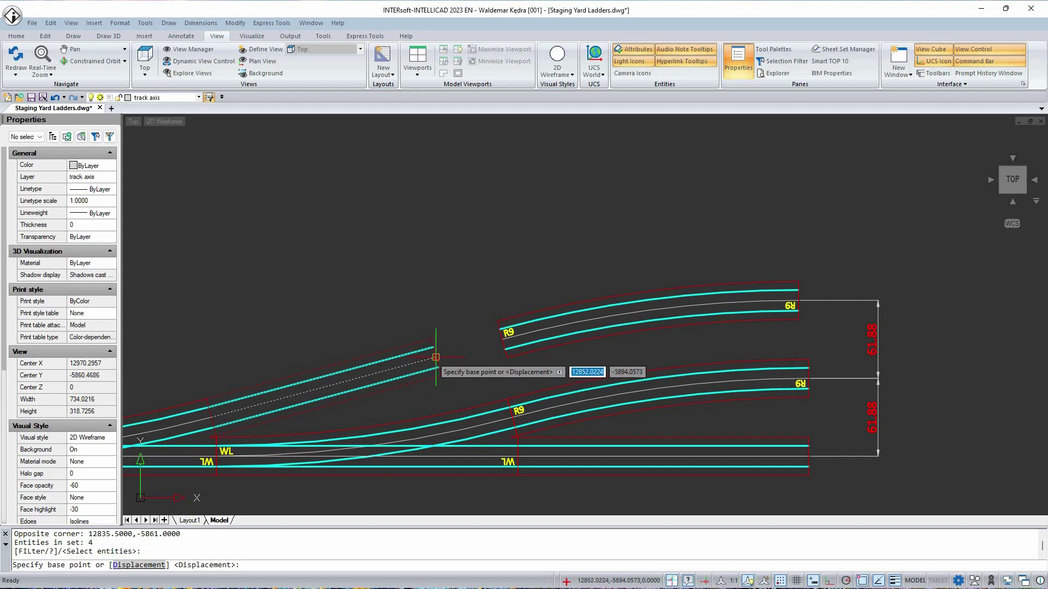
click(437, 359)
scroll(508, 345, up, 3)
click(495, 334)
Dimension the ladder's overall horizontal length from the first WL turnout's start to the lowest track's end, placed below the tracks.
scroll(546, 271, down, 4)
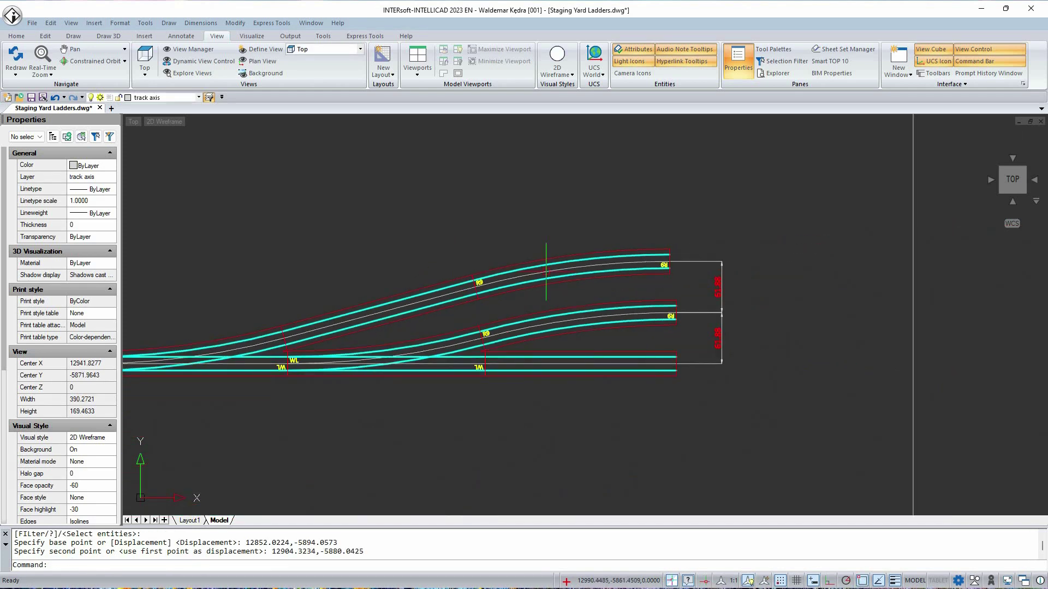
scroll(705, 325, up, 4)
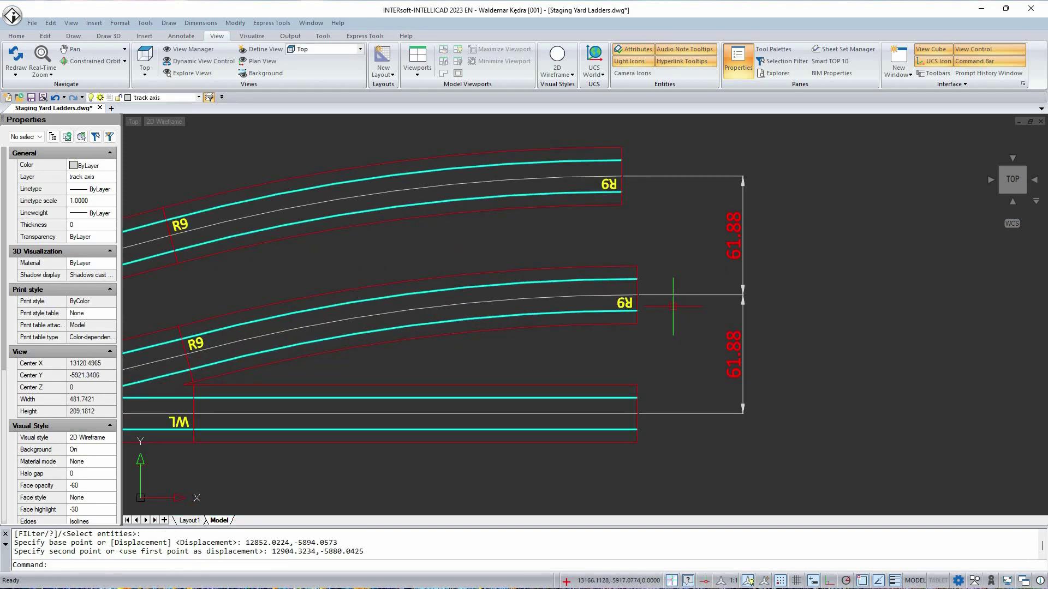
scroll(673, 306, down, 4)
middle_drag(547, 392, 657, 373)
text(w)
key(Return)
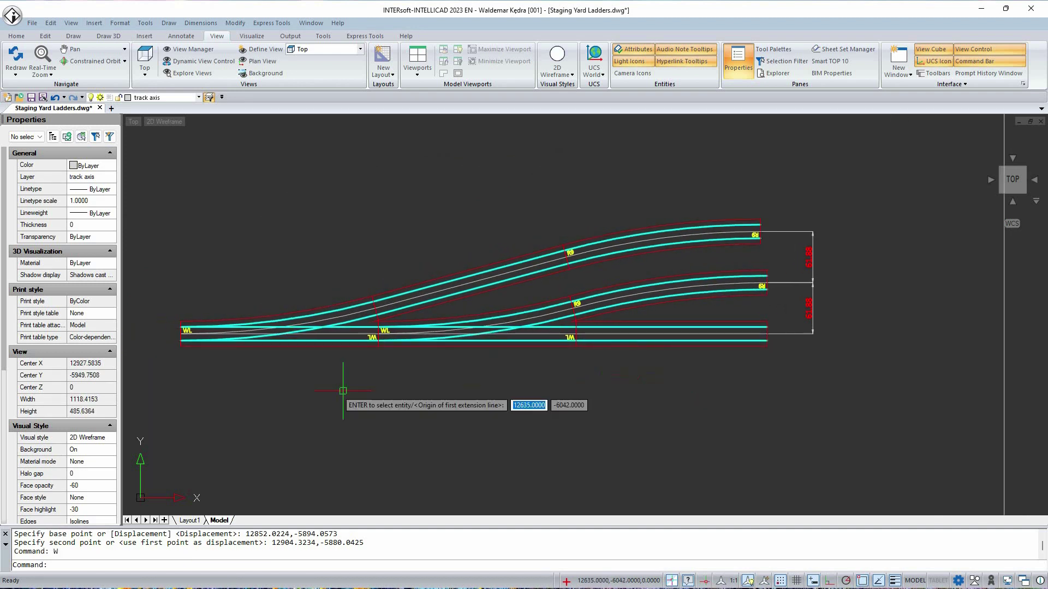
click(180, 346)
click(767, 346)
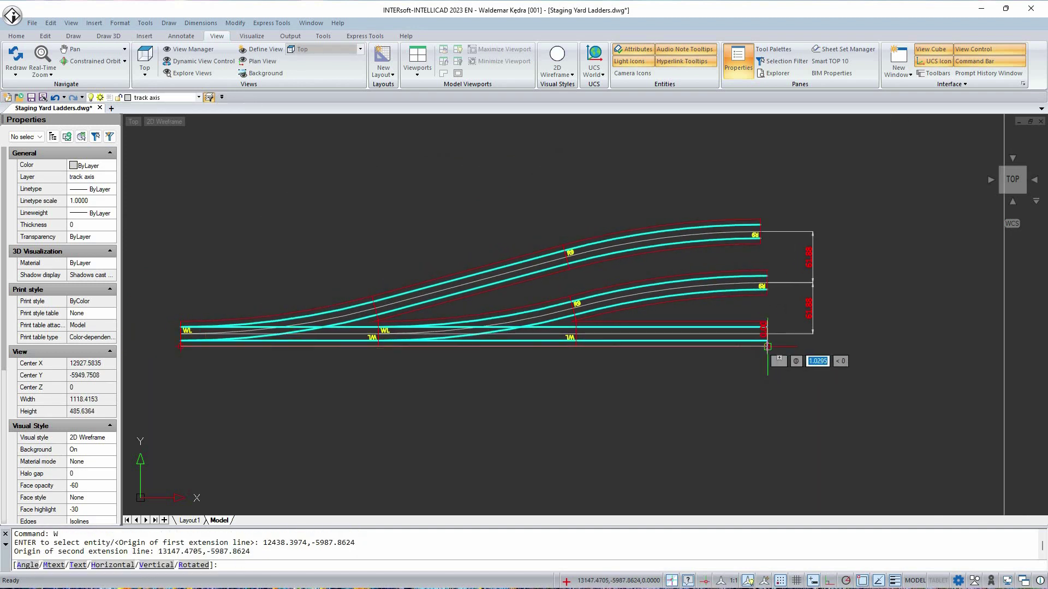
click(513, 392)
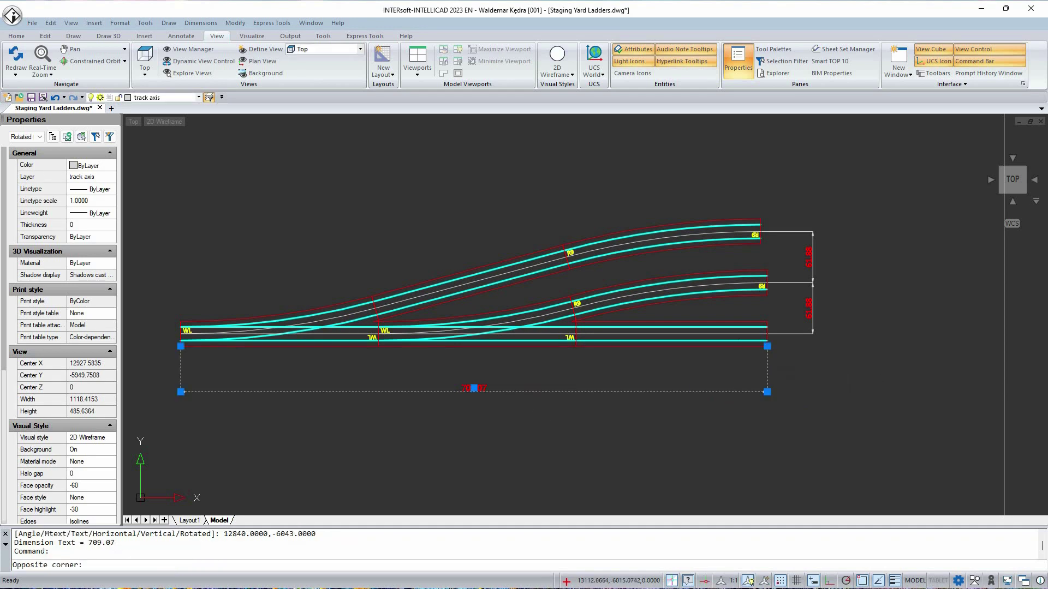
Move the far extension-line origin of the overall length dimension up to the end corner of the middle track's R9 curve.
scroll(800, 351, up, 4)
click(760, 311)
scroll(720, 350, down, 4)
key(Escape)
middle_drag(399, 307, 494, 300)
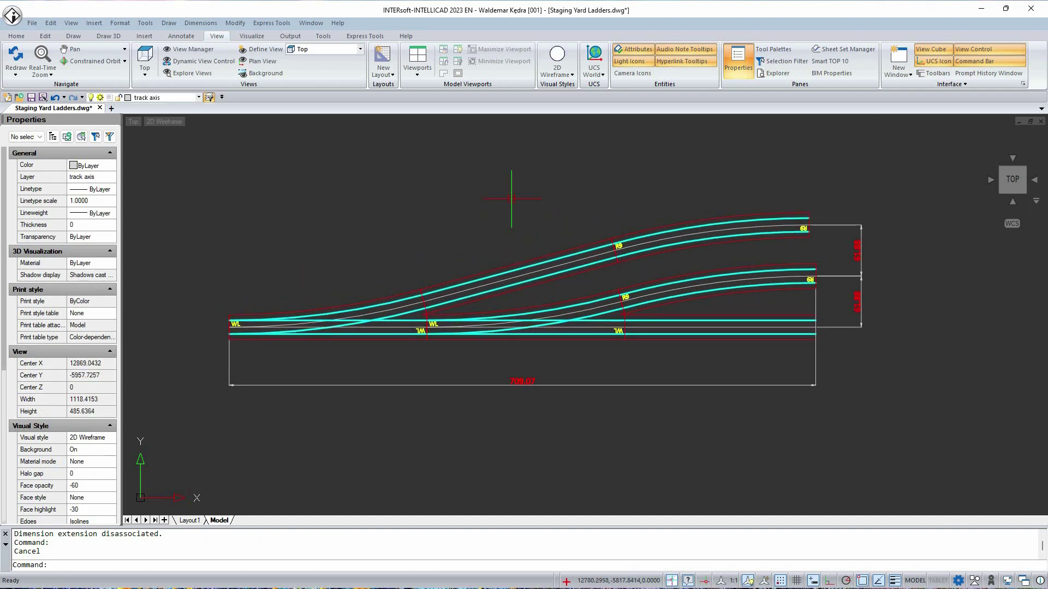
Copy the tracks of the upper WL, WR and R9 ladder two frames down, using matching frame corners as base and target points.
scroll(586, 218, down, 5)
click(447, 182)
click(670, 268)
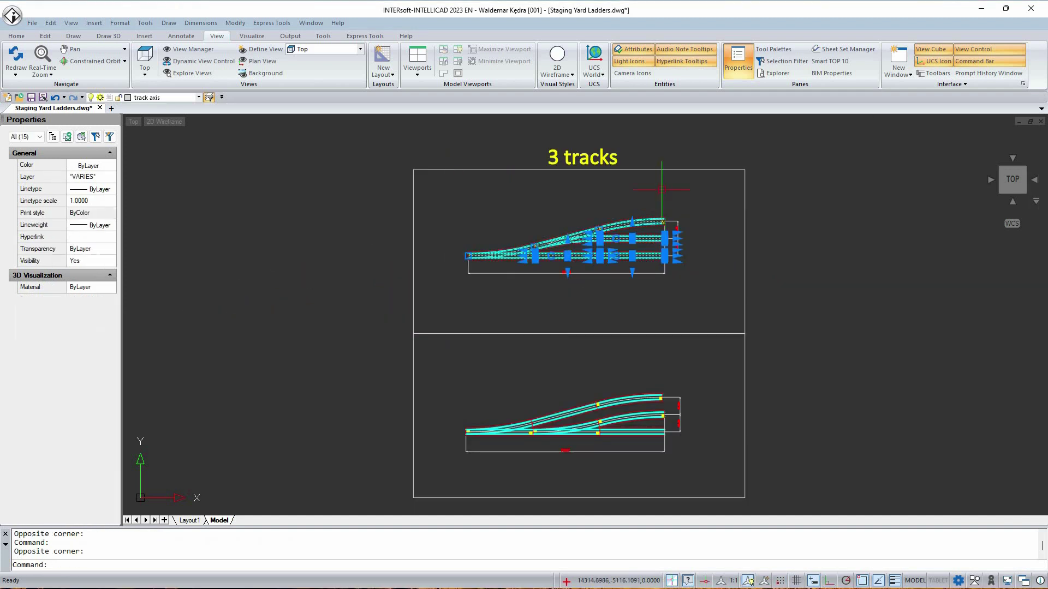
key(Return)
click(745, 170)
middle_drag(770, 410, 738, 256)
click(720, 342)
key(Return)
scroll(587, 362, up, 5)
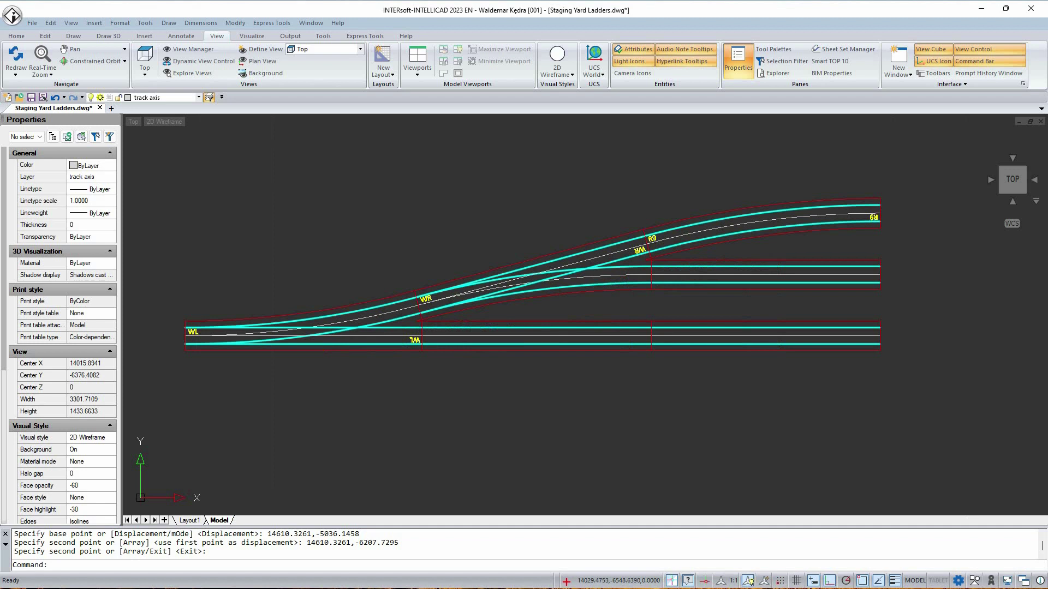
Erase the straight piece after the WL turnout in the copied ladder and move the WR turnout down into the gap.
click(603, 386)
click(550, 319)
click(554, 304)
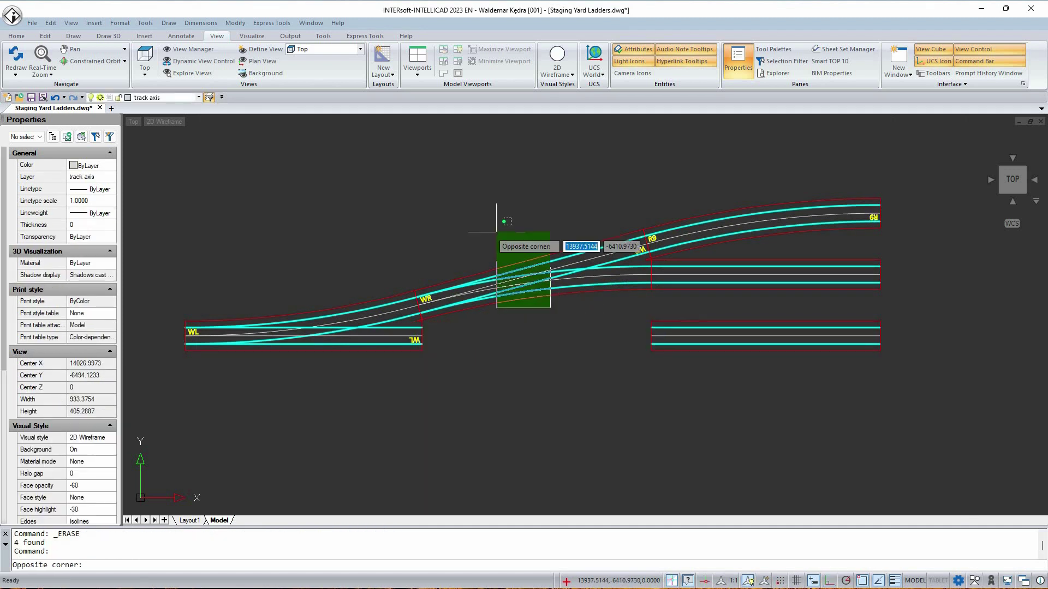
click(499, 241)
text(V)
key(Return)
click(545, 316)
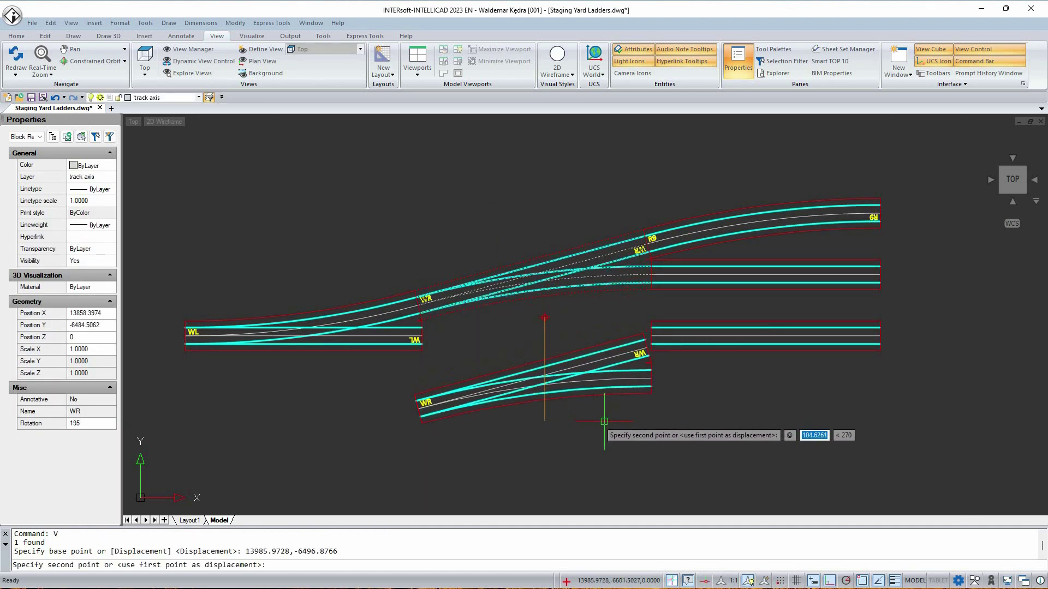
key(F8)
click(584, 358)
key(Escape)
Align the WR turnout's start corners with the outline corners at the WL turnout's straight end, without scaling.
middle_drag(505, 368, 599, 375)
scroll(598, 374, up, 3)
click(527, 268)
click(535, 306)
text(AL)
key(Return)
click(523, 322)
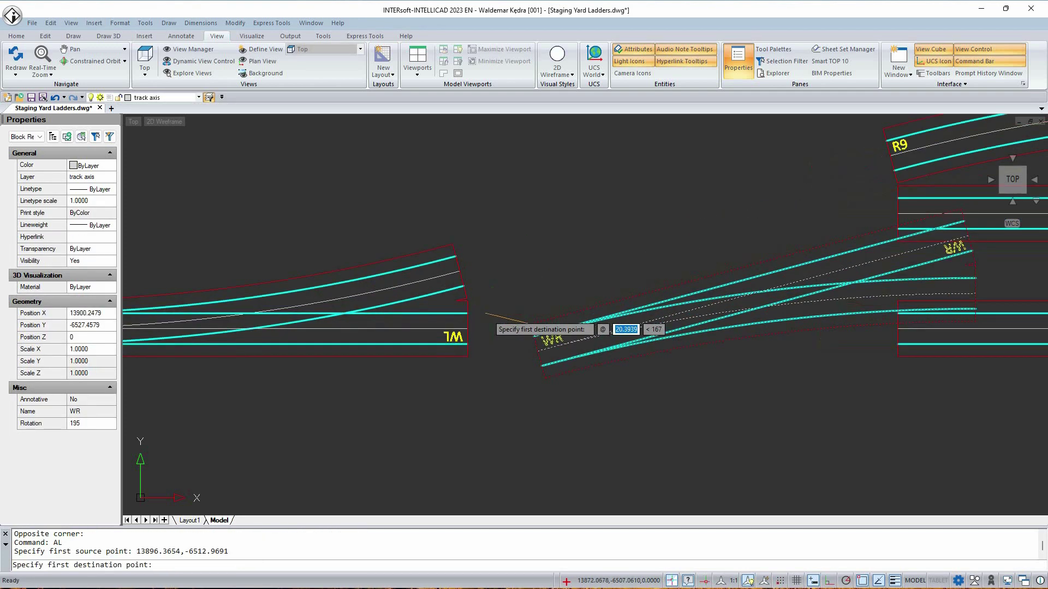
scroll(494, 316, up, 5)
click(431, 285)
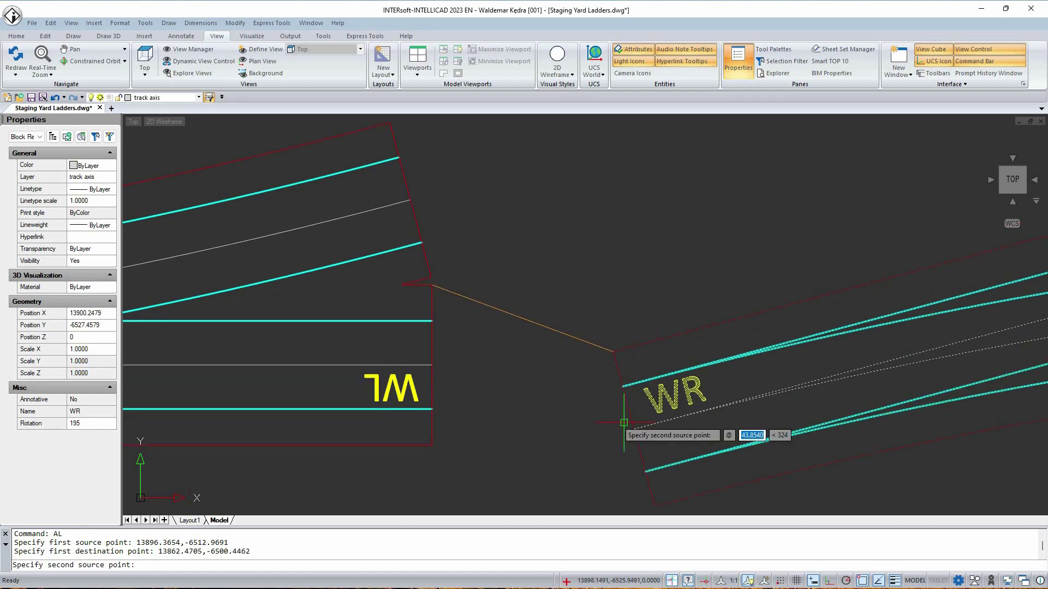
click(655, 506)
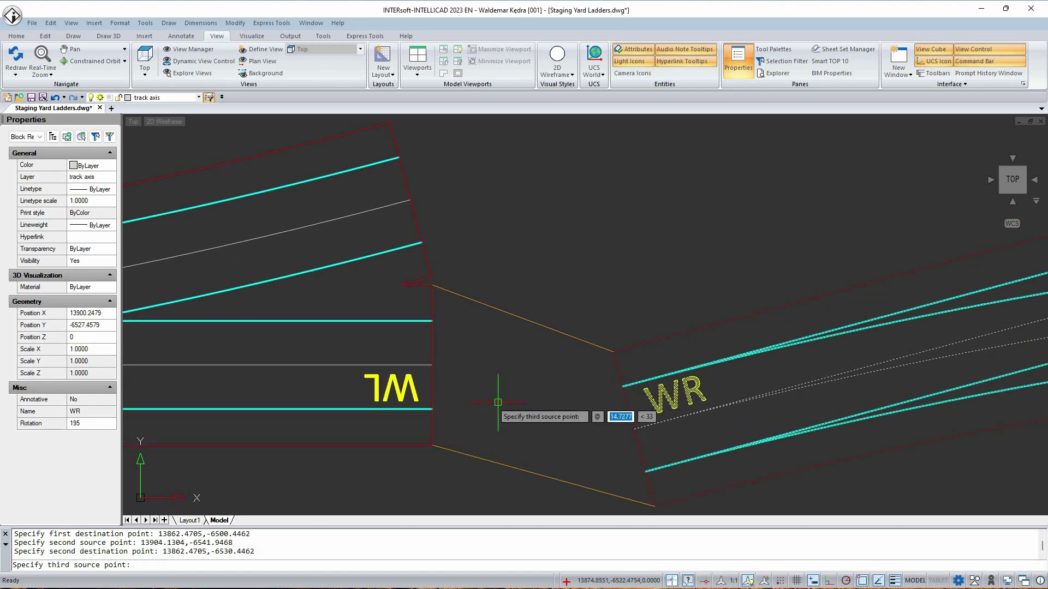
click(431, 445)
key(Return)
key(Return)
scroll(807, 289, down, 5)
scroll(691, 323, up, 5)
click(694, 434)
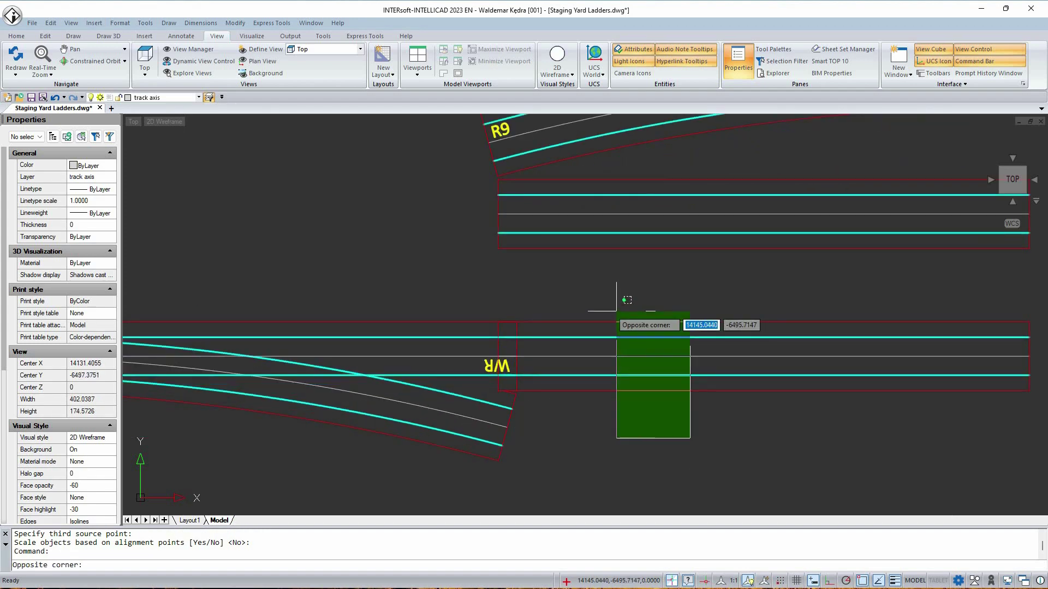
key(Escape)
scroll(591, 375, down, 3)
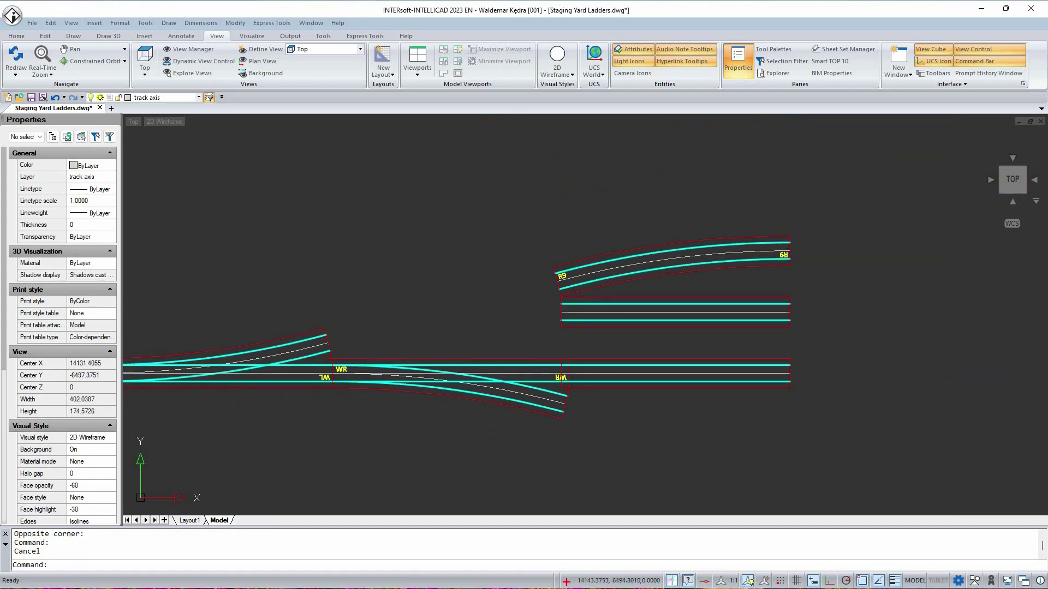
Move the loose R9 curve by its axis start point onto the axis end of the WL turnout's diverging track.
click(646, 281)
scroll(570, 273, up, 3)
text(v)
key(Return)
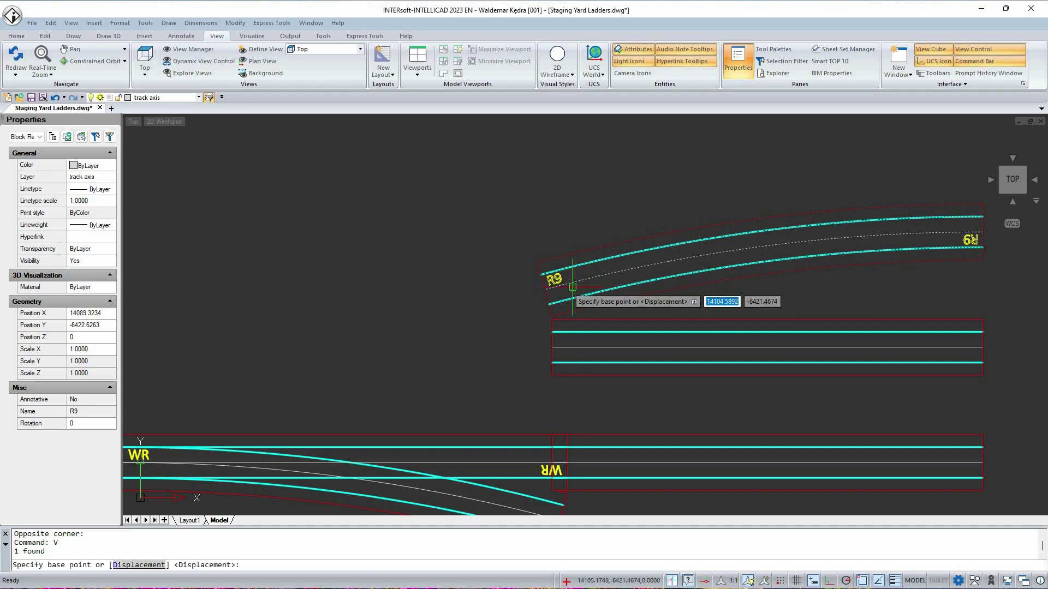
click(547, 290)
scroll(370, 330, down, 2)
scroll(264, 292, up, 4)
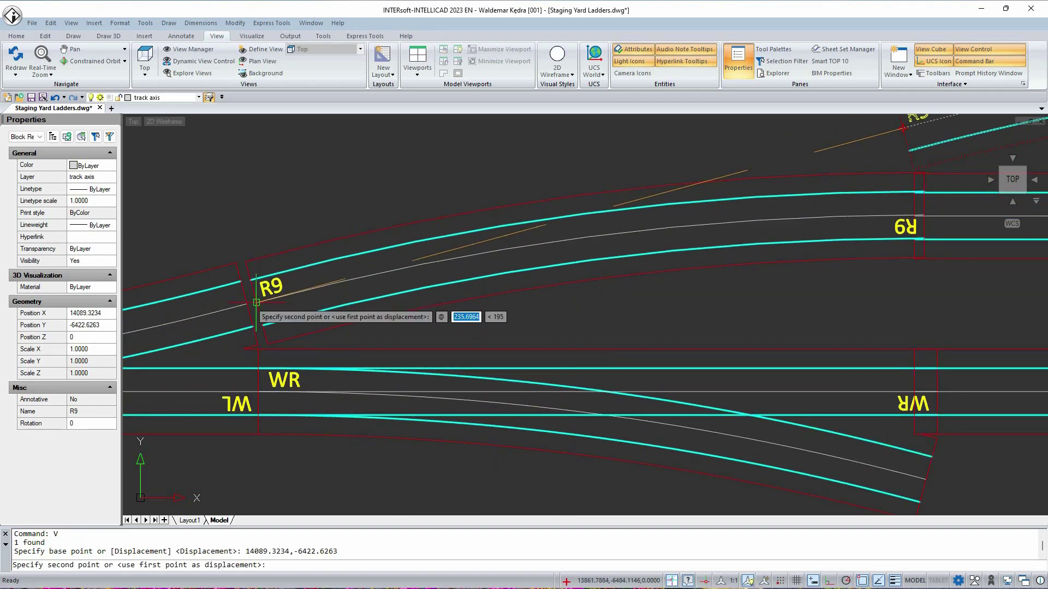
click(247, 303)
Copy the attached R9 curve once to the free space below the WR turnout's diverging end.
scroll(362, 293, down, 3)
scroll(630, 364, up, 2)
scroll(632, 370, down, 2)
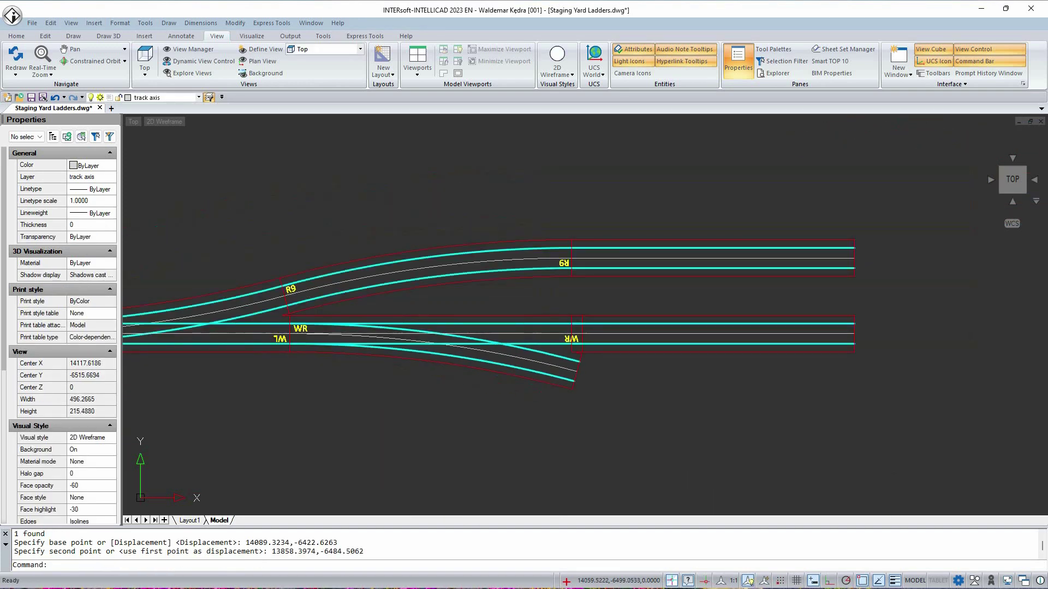
click(565, 264)
scroll(588, 260, up, 3)
text(co)
key(Return)
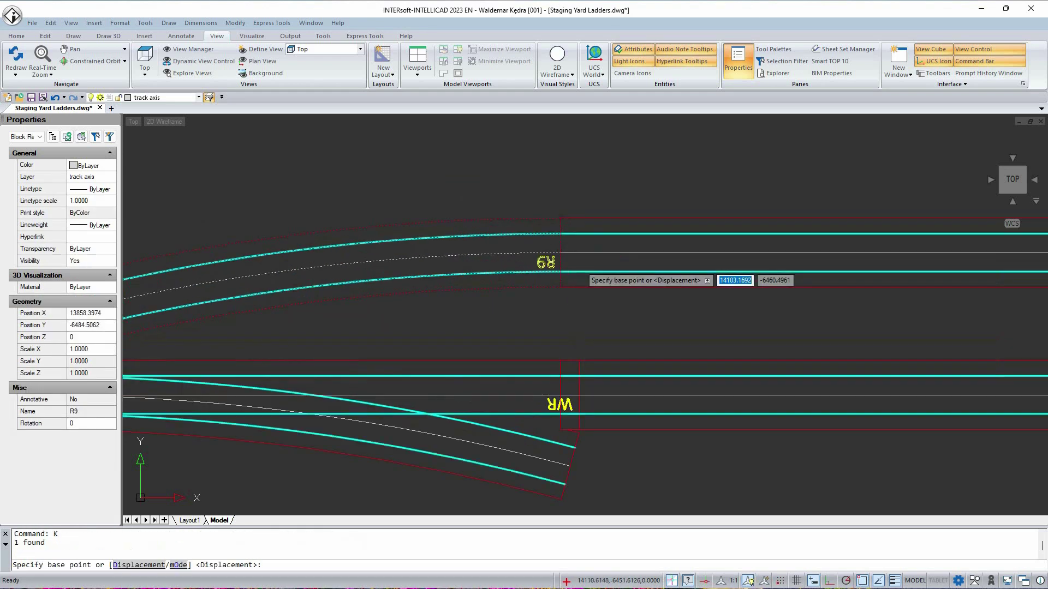
click(596, 244)
middle_drag(617, 426, 588, 275)
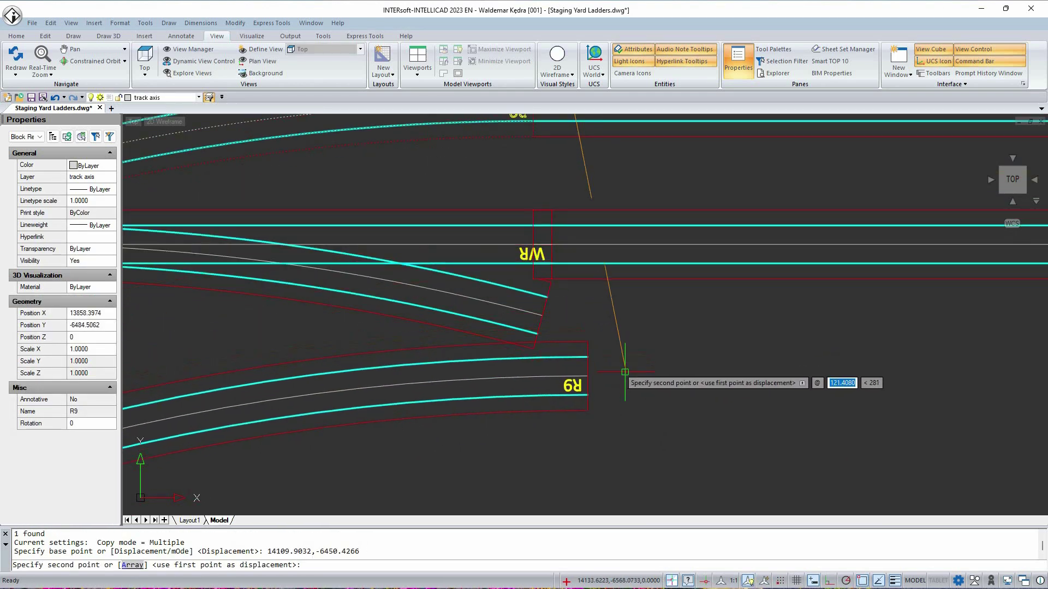
click(629, 394)
key(Escape)
Rotate the copied R9 curve by 159 degrees about its axis end point near the WR turnout.
click(620, 410)
click(574, 397)
text(r)
key(Return)
click(591, 400)
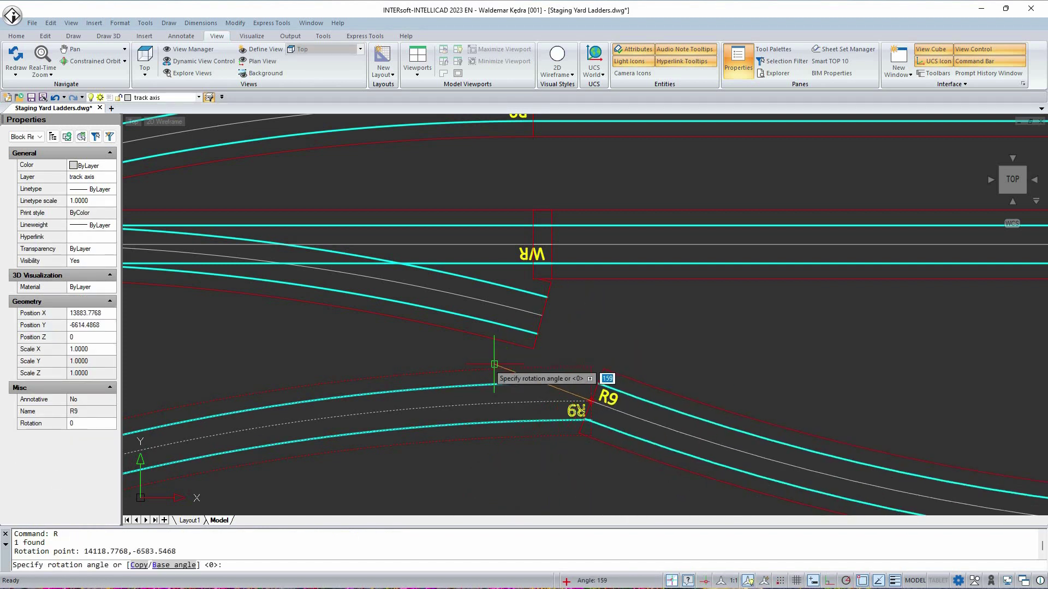
text(159)
key(Return)
Align the rotated R9 curve's start corners with the outline corners of the WR turnout's diverging end, without scaling.
text(al)
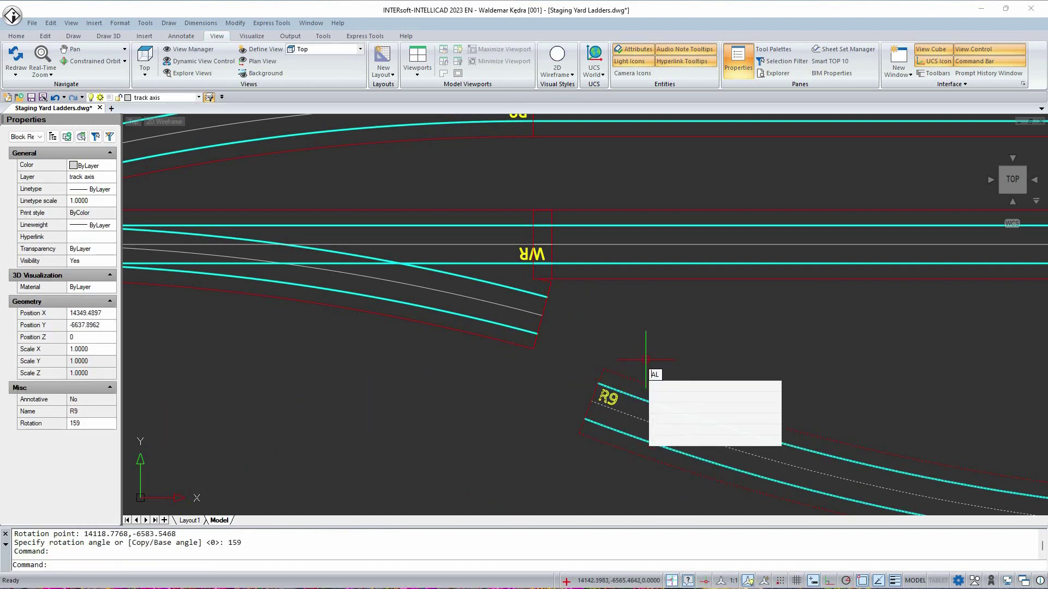
key(Return)
click(603, 370)
scroll(571, 333, up, 1)
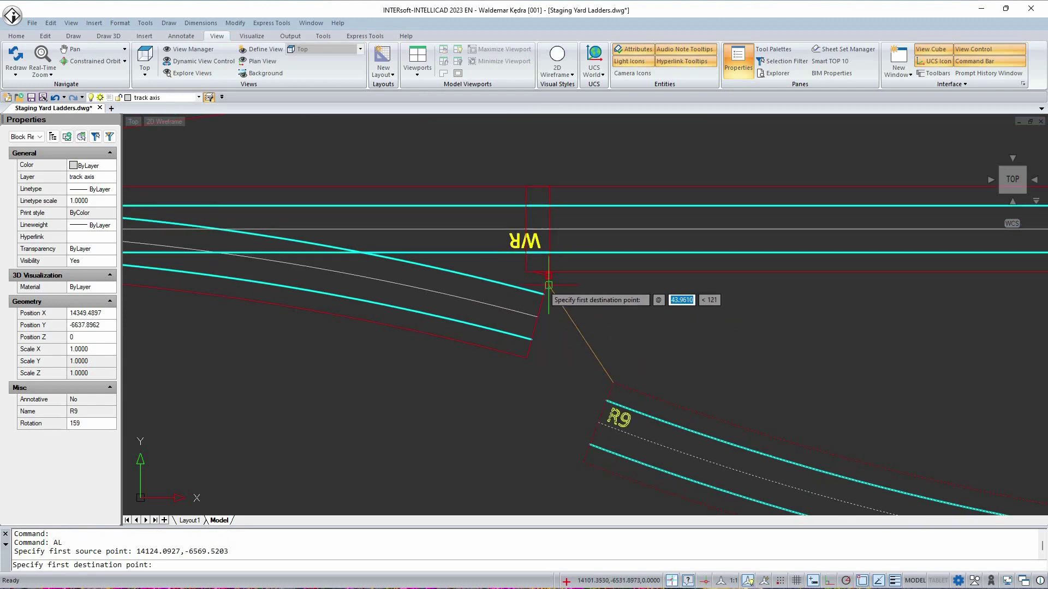
click(549, 279)
click(578, 436)
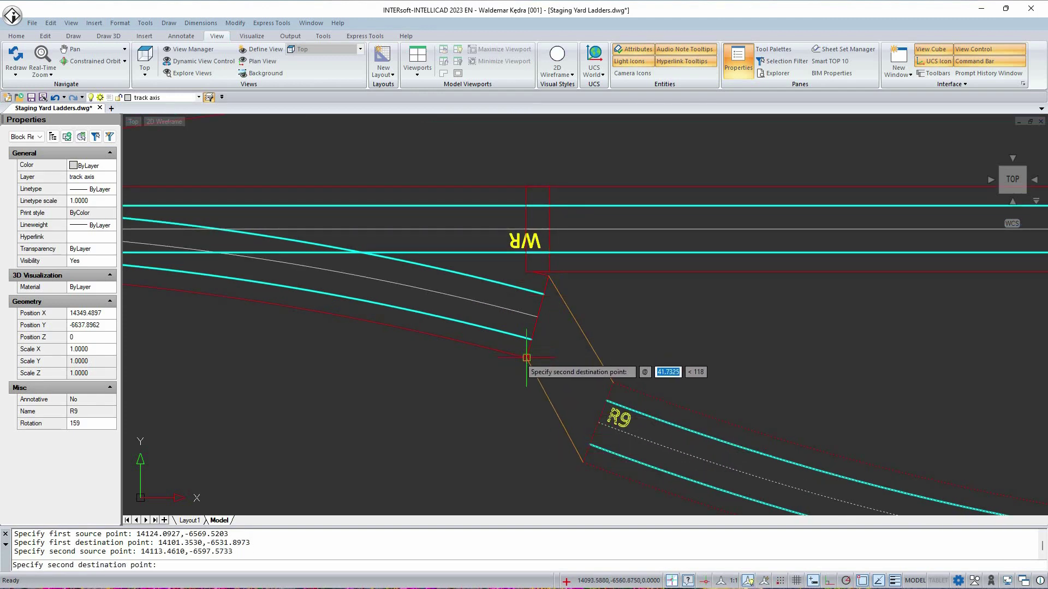
click(526, 358)
key(Return)
key(Return)
Move the middle track's straight piece by its axis start point onto the axis end of the WR turnout's straight track.
scroll(616, 324, down, 6)
middle_drag(763, 316, 604, 333)
scroll(605, 333, up, 6)
scroll(663, 322, down, 2)
click(700, 338)
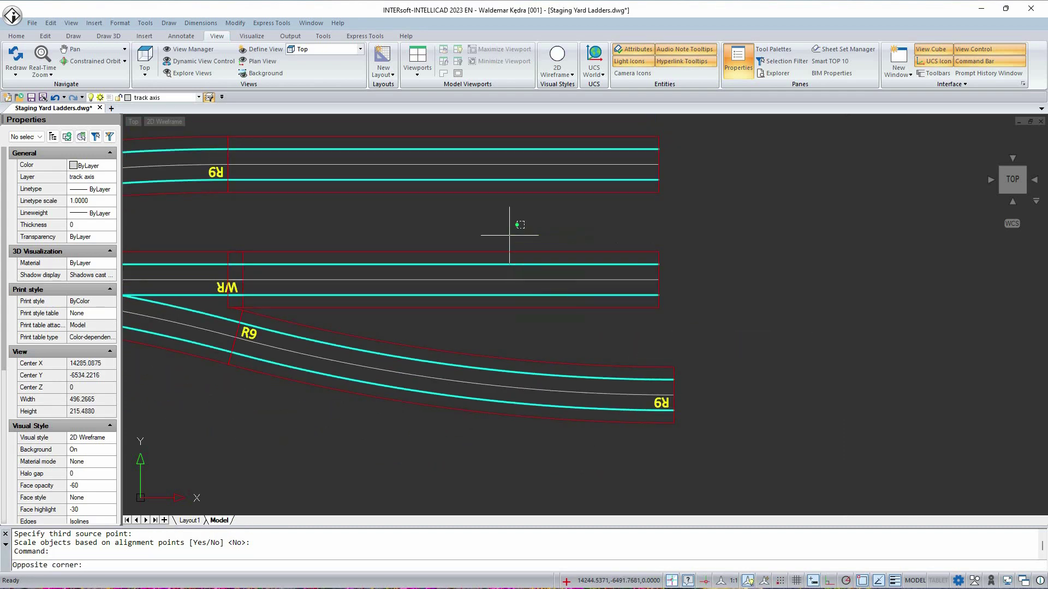
click(506, 235)
middle_drag(273, 273, 437, 303)
scroll(428, 304, up, 2)
key(Return)
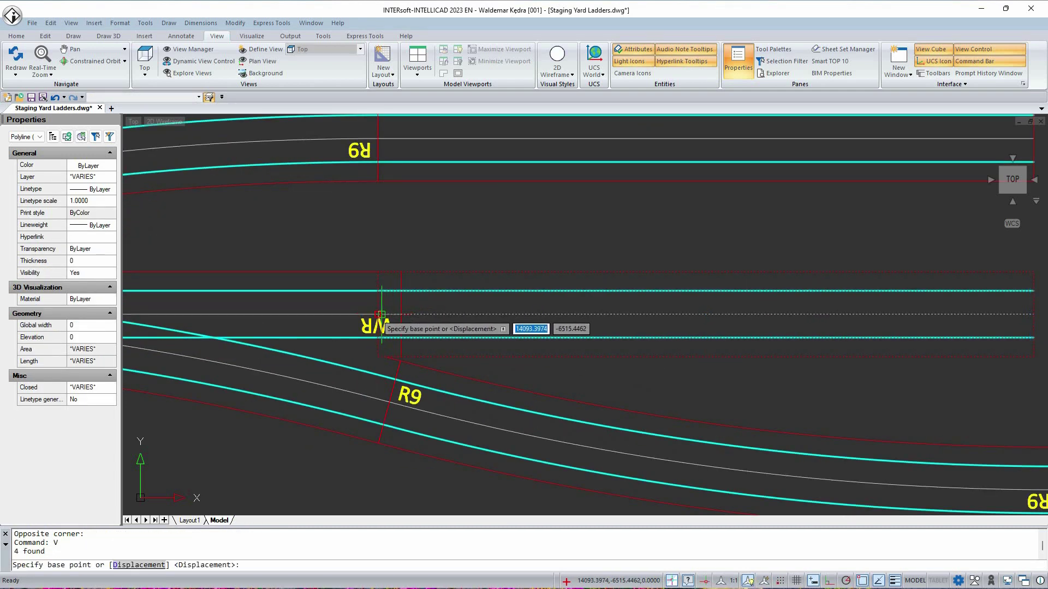
click(378, 315)
click(401, 314)
Measure the gap between the lower R9 curve's upper end corner and the middle straight piece's lower end corner.
scroll(416, 290, down, 4)
scroll(625, 323, down, 3)
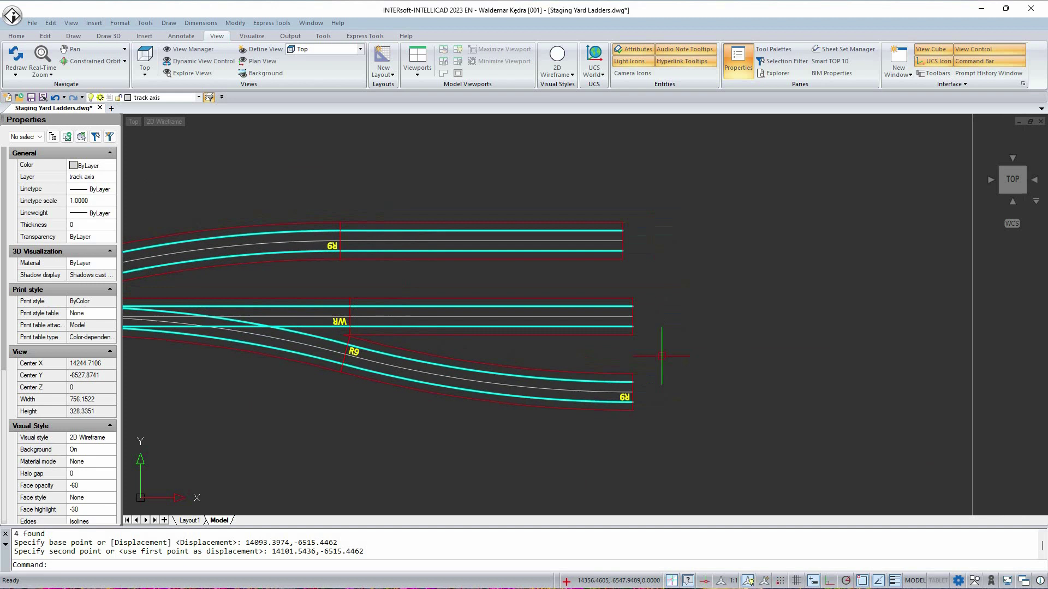
text(d)
key(Return)
click(630, 376)
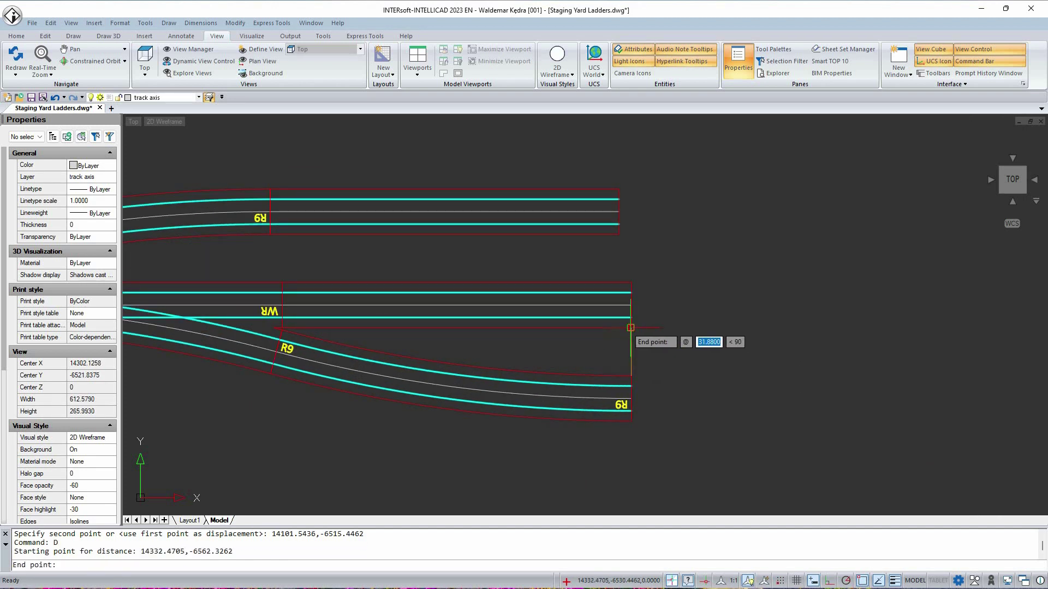
click(630, 327)
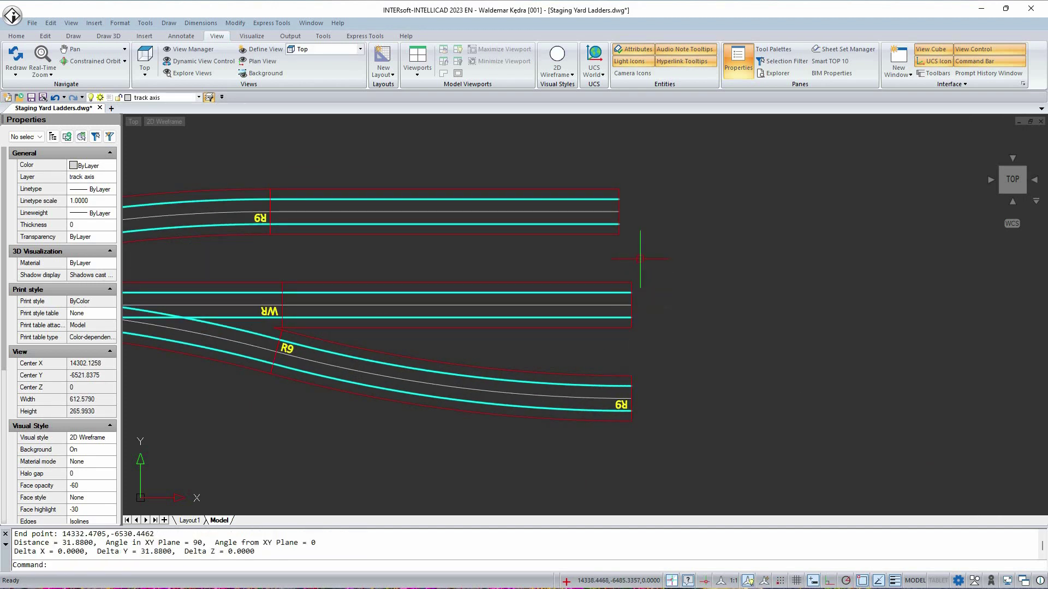
Stretch the upper straight piece's free end perpendicularly to the end line of the middle and lower tracks.
middle_drag(640, 260, 659, 296)
text(m)
key(Return)
click(650, 280)
click(595, 199)
key(Return)
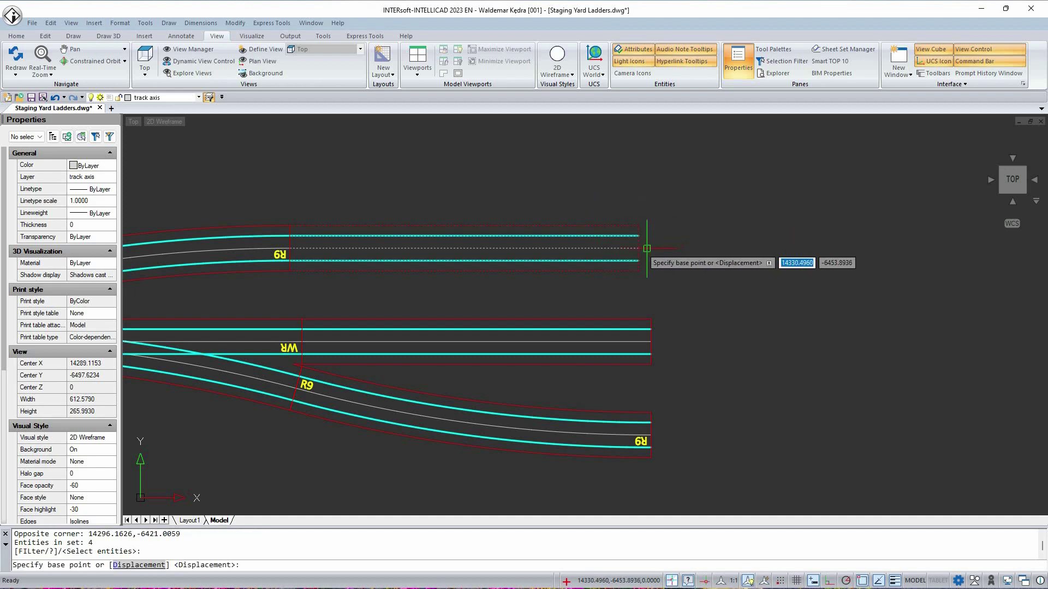
click(639, 248)
shift+right_click(681, 229)
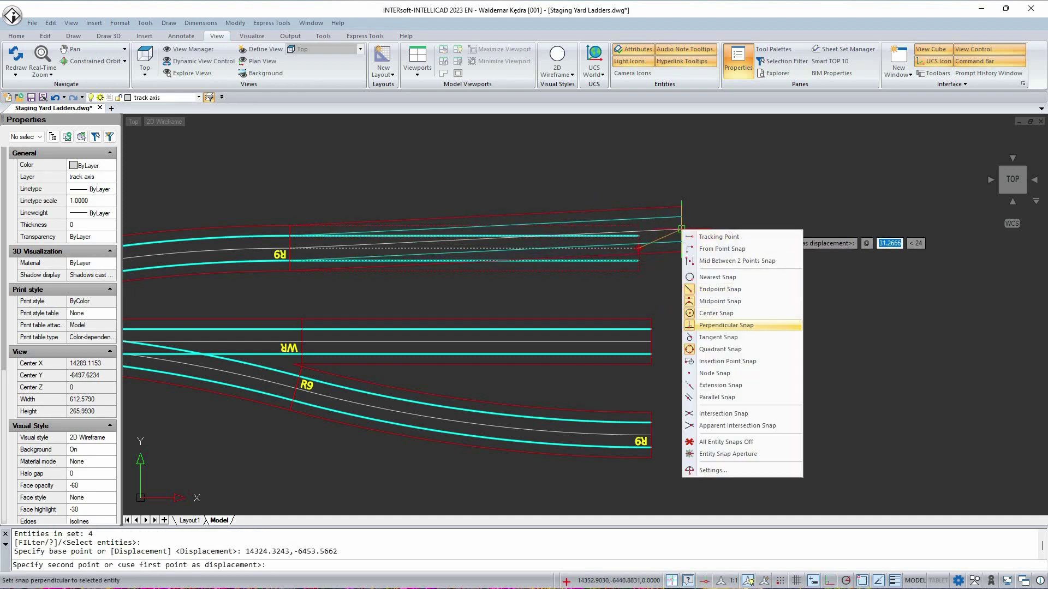
click(720, 325)
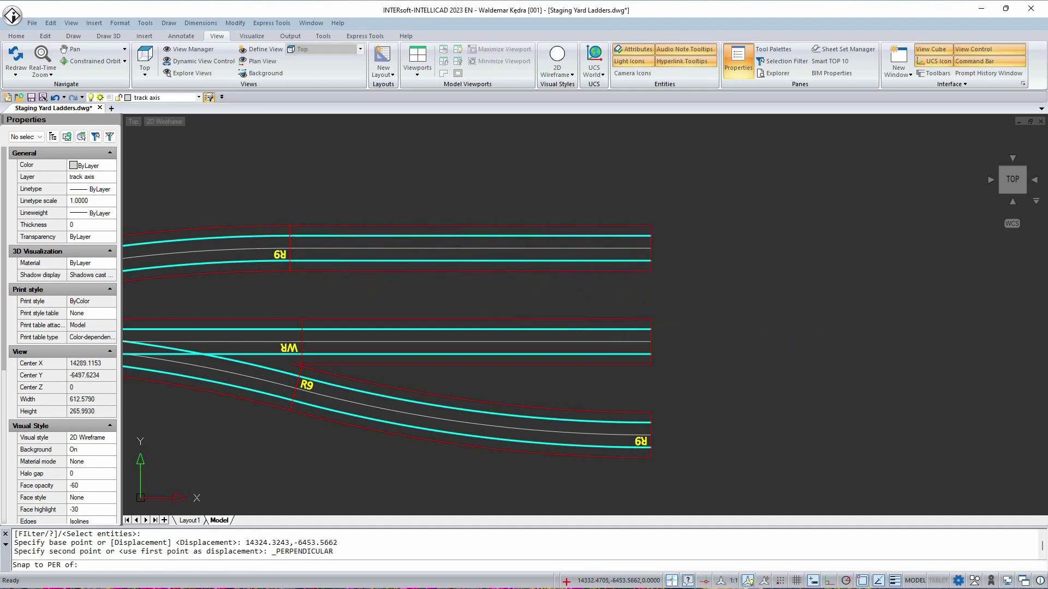
Dimension the spacing between the axis ends of the upper and middle tracks, placing the dimension beyond the track ends.
scroll(719, 298, down, 3)
middle_drag(541, 269, 668, 281)
text(w)
key(Return)
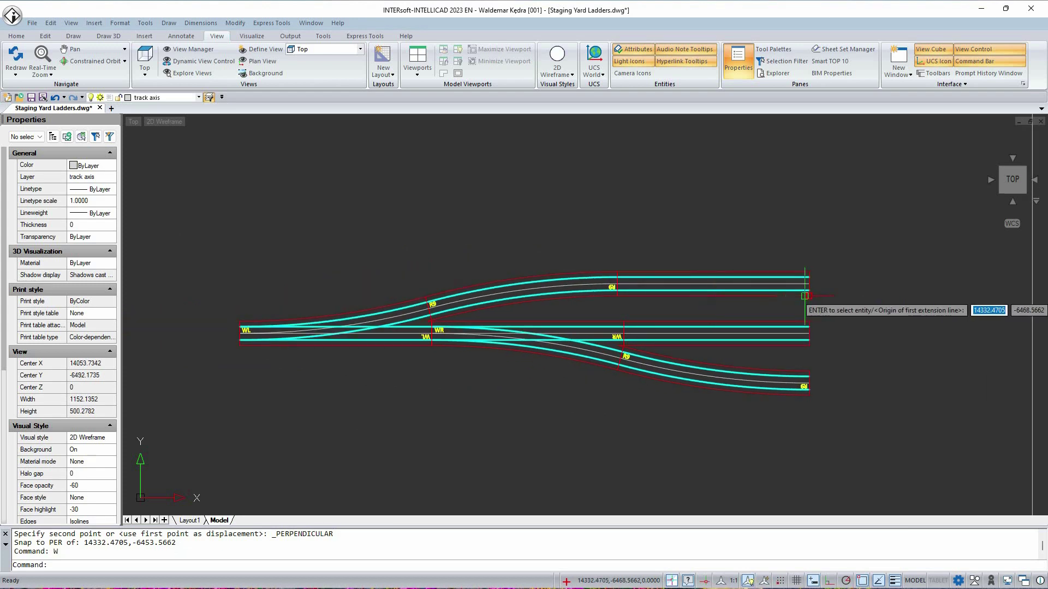
scroll(805, 295, up, 3)
click(807, 272)
click(807, 388)
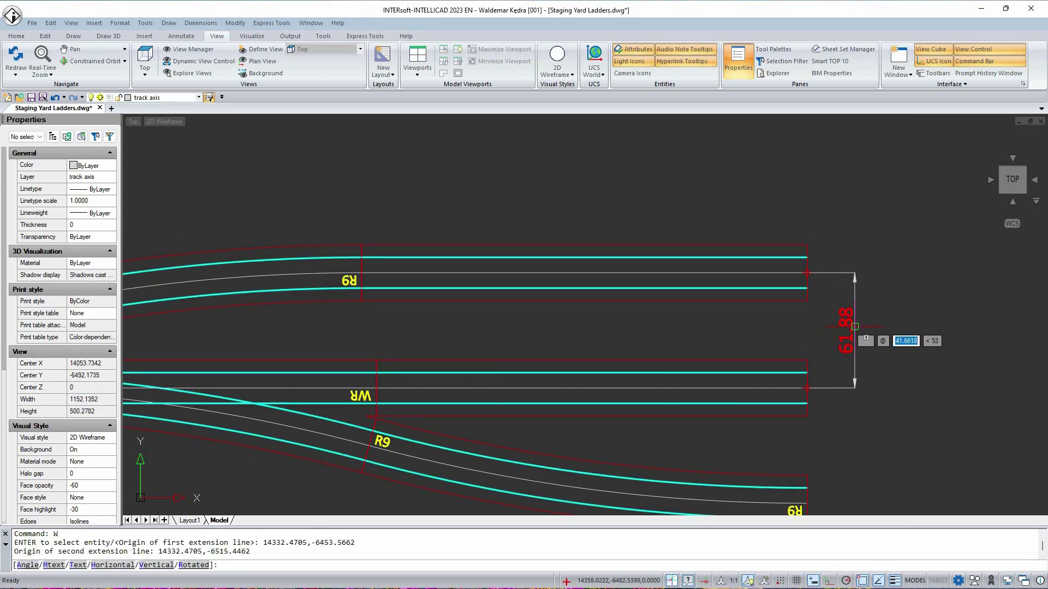
click(877, 321)
Continue the track spacing dimension to the axis end of the lower R9 curve.
key(Return)
middle_drag(861, 326, 748, 200)
click(694, 378)
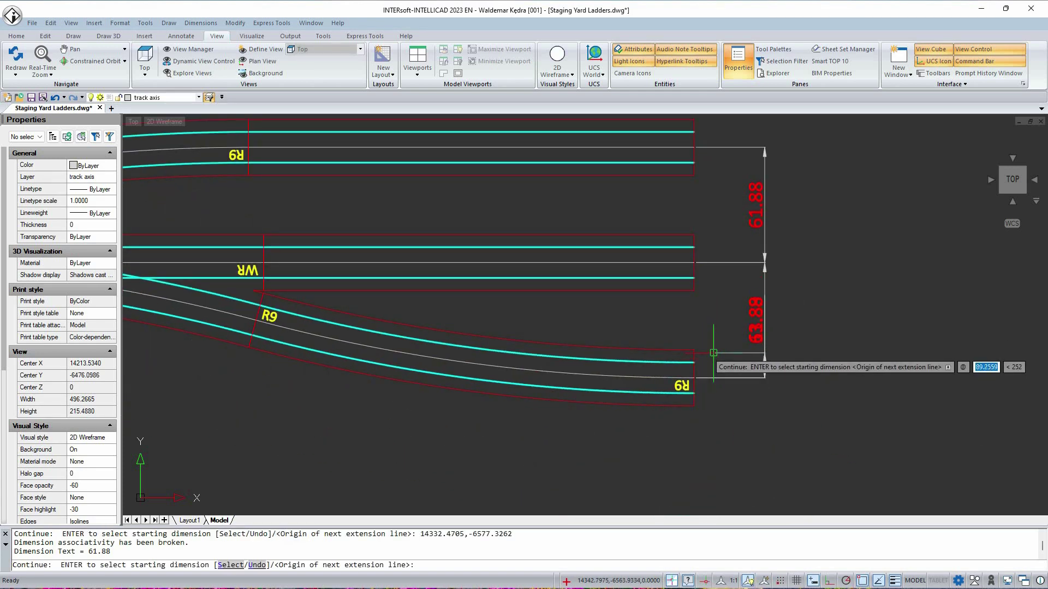
key(Return)
key(Return)
Dimension the ladder's overall length from the WL turnout's lower start corner to the lower R9 curve's end corner, placed below the tracks.
text(w)
key(Return)
scroll(730, 353, down, 3)
middle_drag(484, 323, 641, 306)
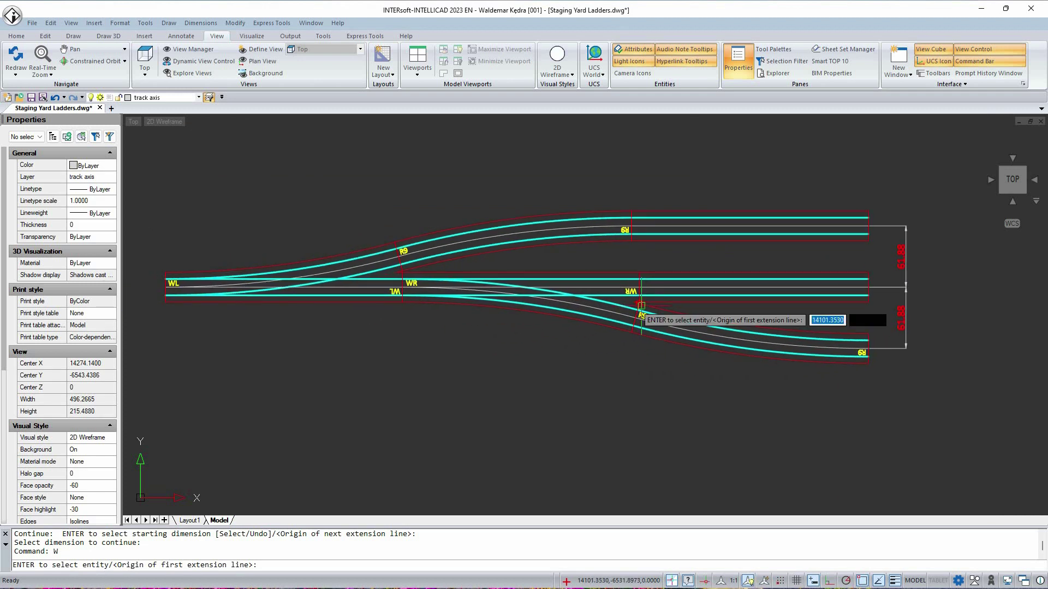
click(167, 301)
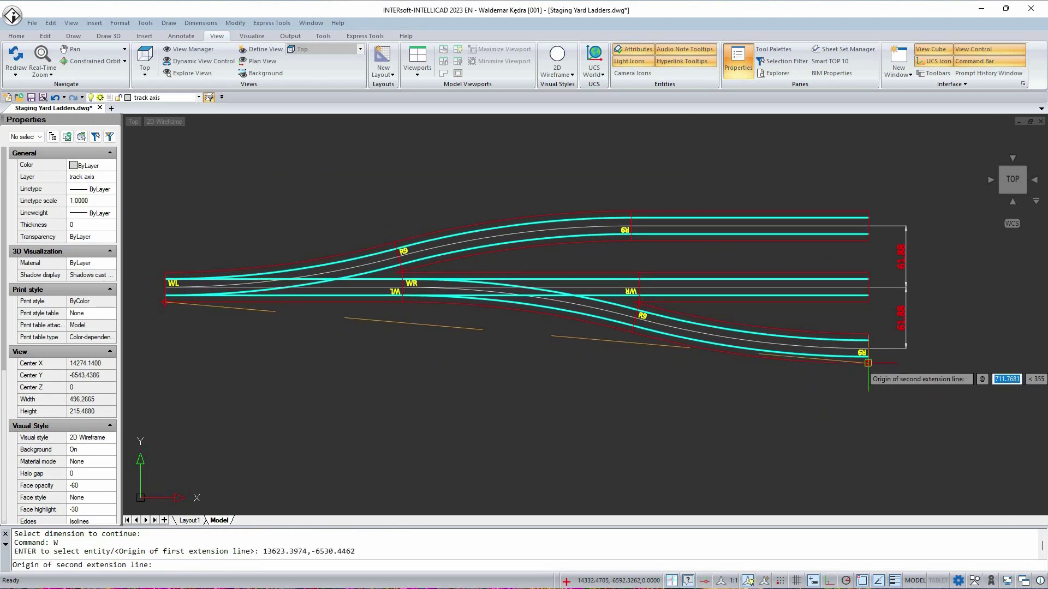
click(867, 363)
click(622, 396)
Copy all three framed 3-track ladders with their title horizontally into the empty area beside the originals.
scroll(592, 354, down, 3)
middle_drag(603, 276, 634, 381)
scroll(617, 311, down, 3)
drag(634, 381, 633, 399)
scroll(632, 375, up, 1)
scroll(633, 358, down, 2)
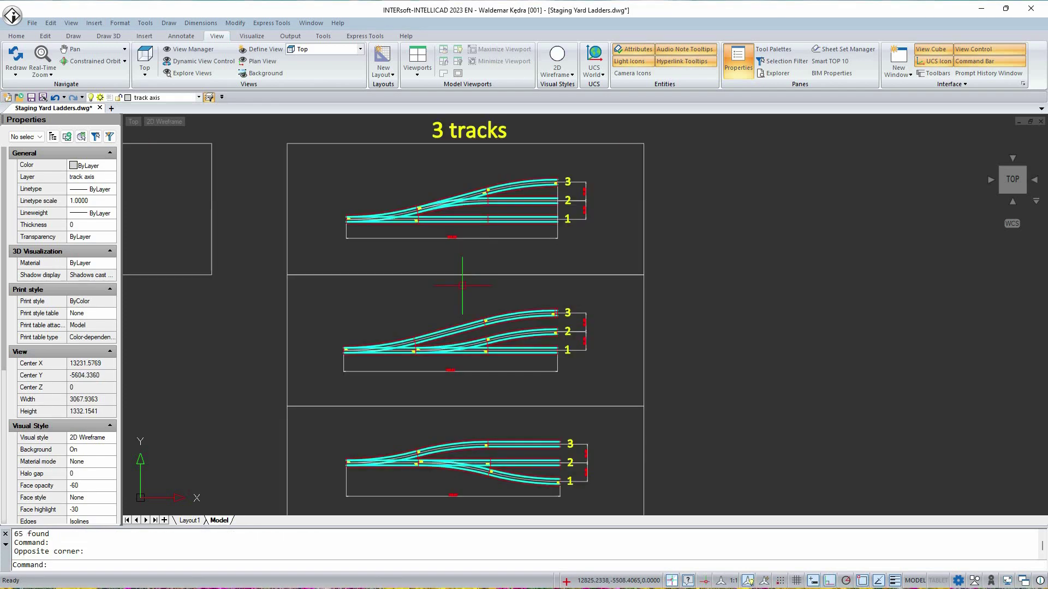
scroll(464, 287, down, 2)
click(633, 464)
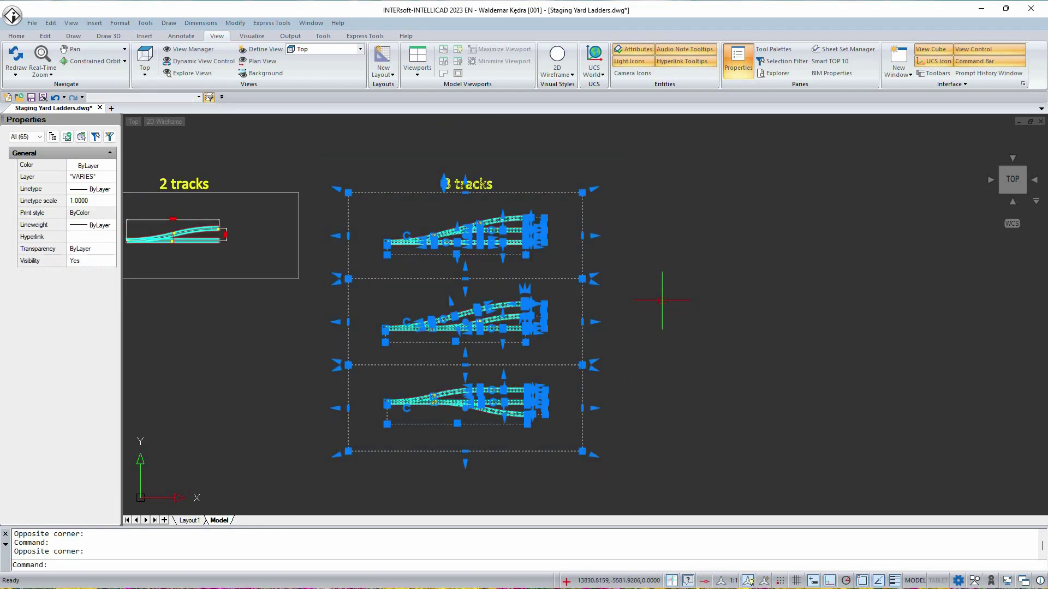
key(Return)
click(625, 238)
middle_drag(710, 243, 518, 289)
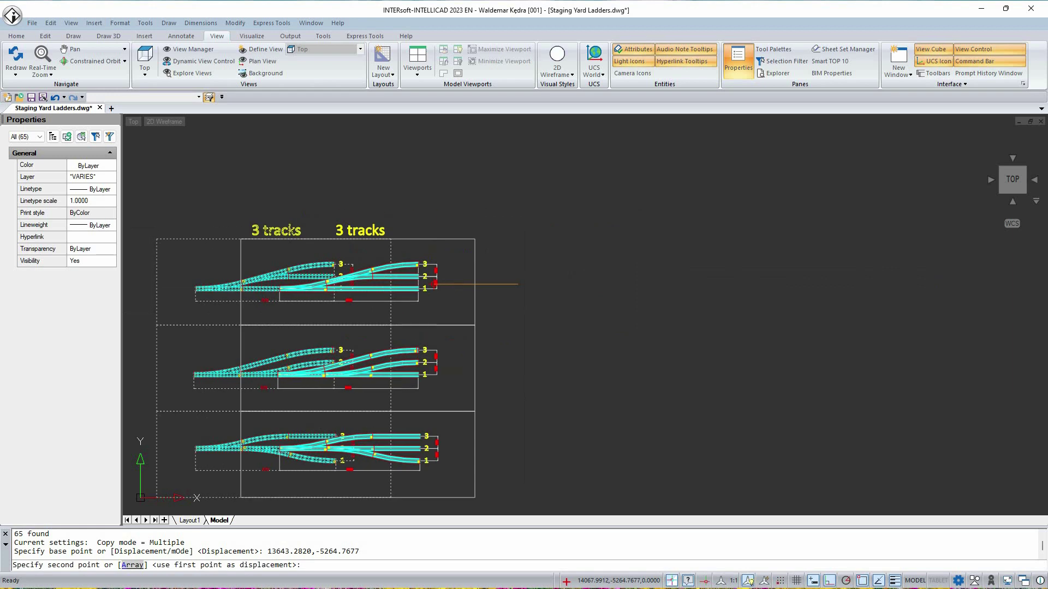
click(757, 283)
key(Return)
Change the title above the copied frames to "4 tracks".
scroll(604, 227, up, 4)
click(561, 222)
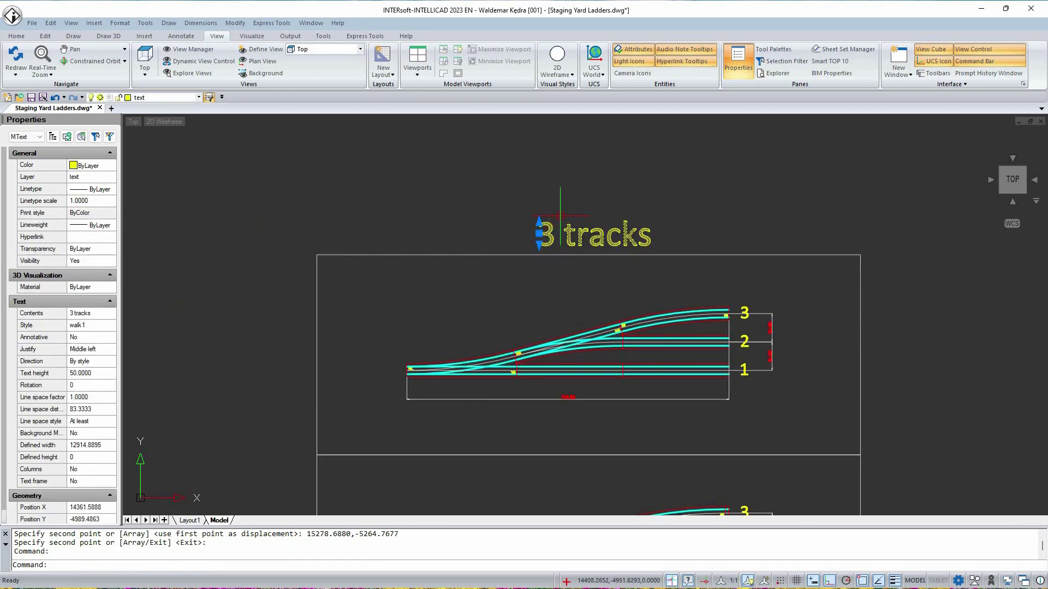
double_click(551, 235)
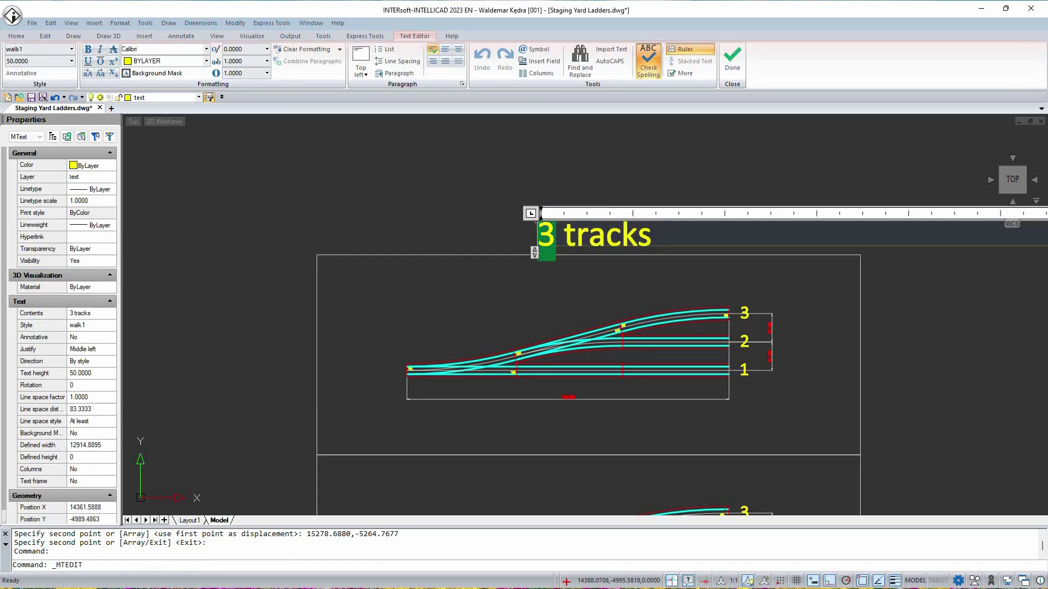
click(598, 309)
middle_drag(598, 309, 509, 297)
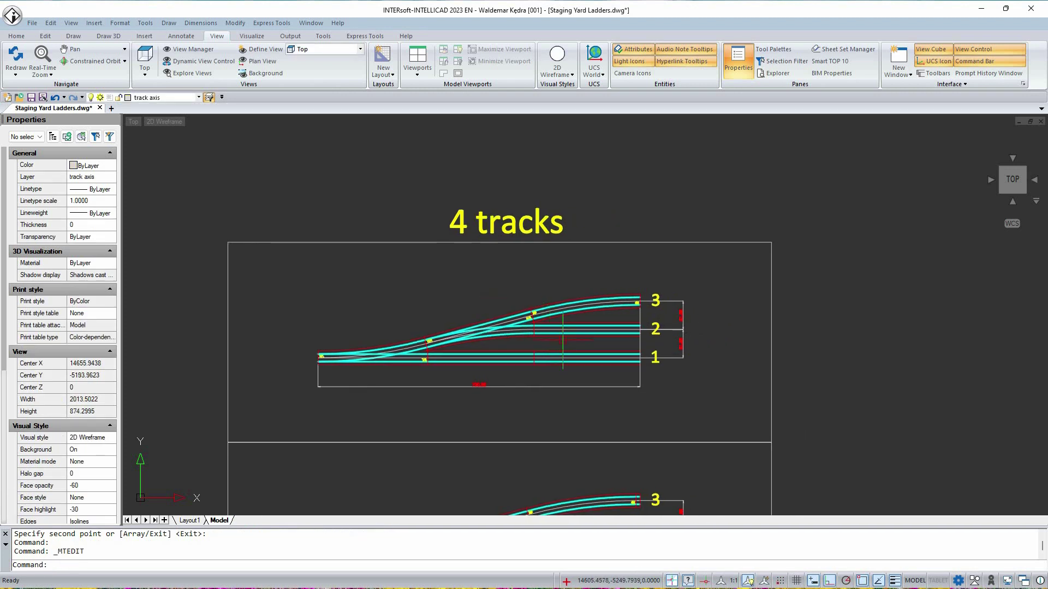
Copy the WR turnout, R9 curve and straight piece of tracks 2 and 3 above the 4 tracks frame, with orthogonal mode off.
click(601, 343)
click(491, 285)
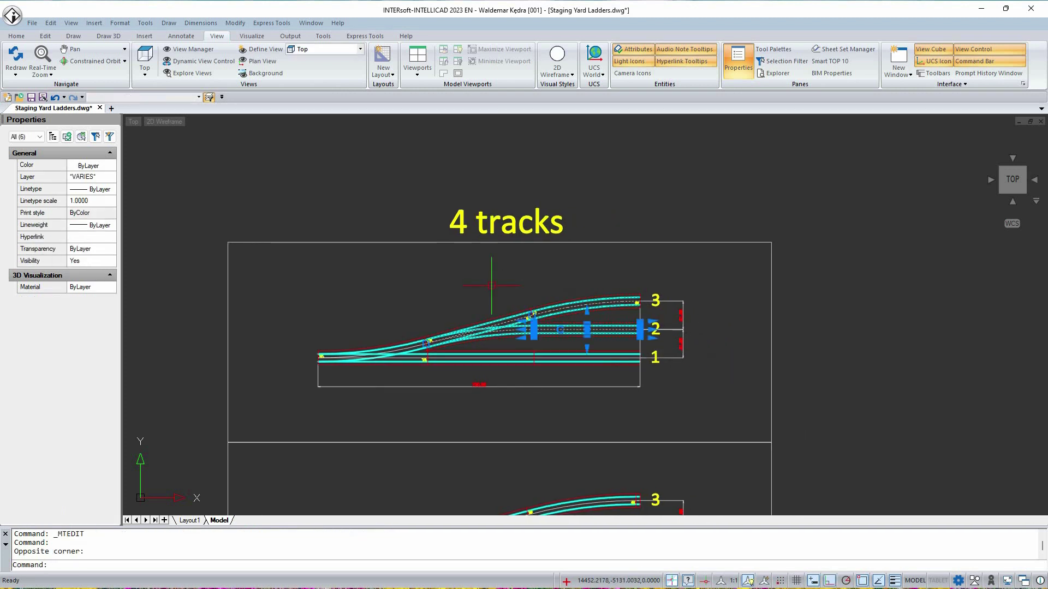
click(486, 299)
middle_drag(533, 279, 512, 306)
key(F8)
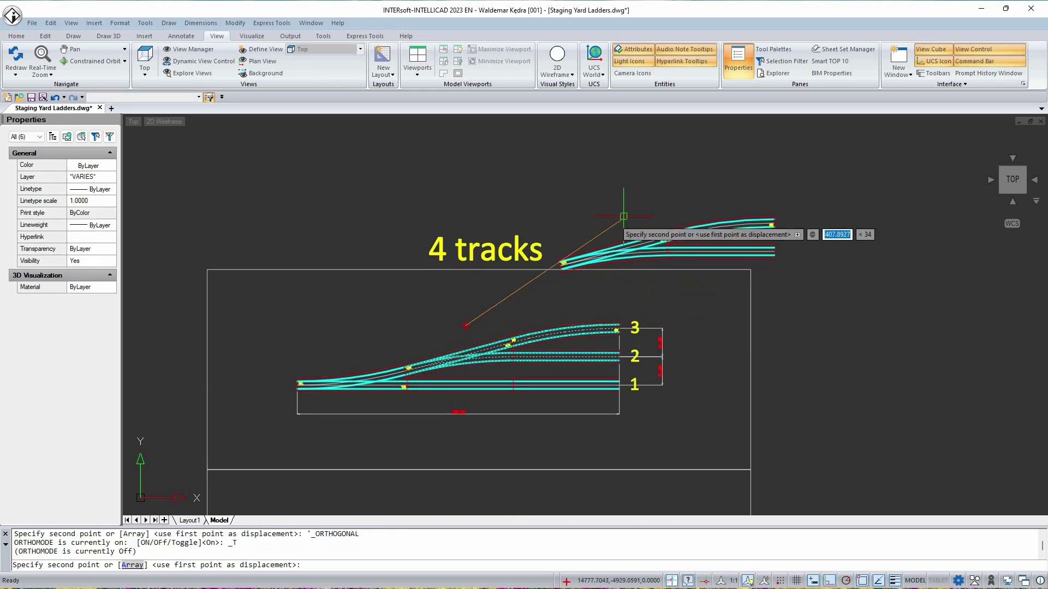
click(636, 177)
key(Escape)
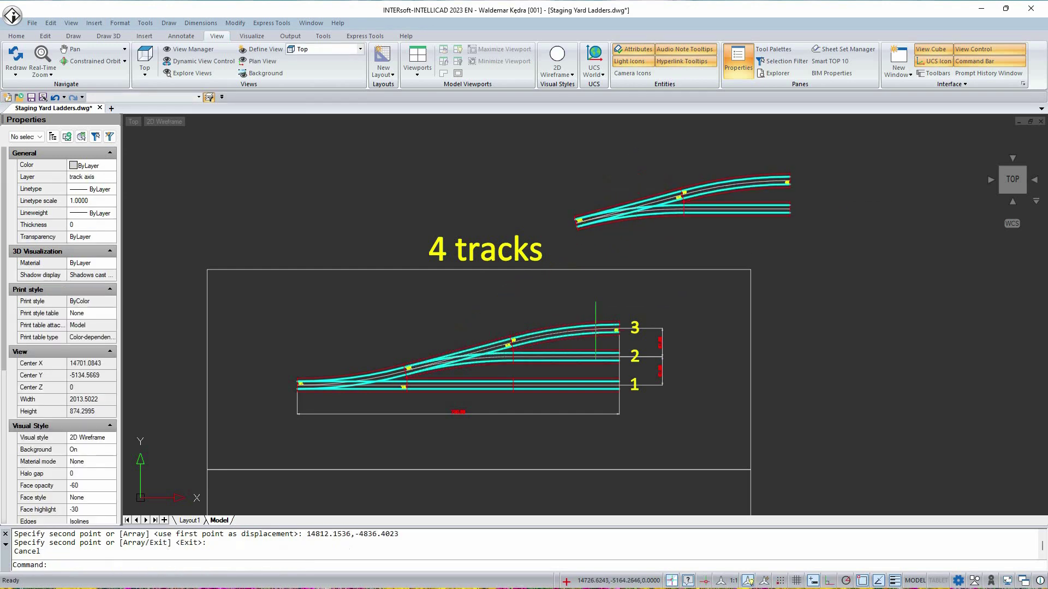
Erase the R9 curve at the end of track 3 in the top 4 tracks frame.
scroll(594, 333, up, 3)
click(601, 339)
click(547, 279)
Move the copied WR turnout, R9 curve and straight piece onto the open end of the last WR turnout in the 4 tracks ladder.
middle_drag(608, 274, 398, 429)
click(673, 280)
click(499, 179)
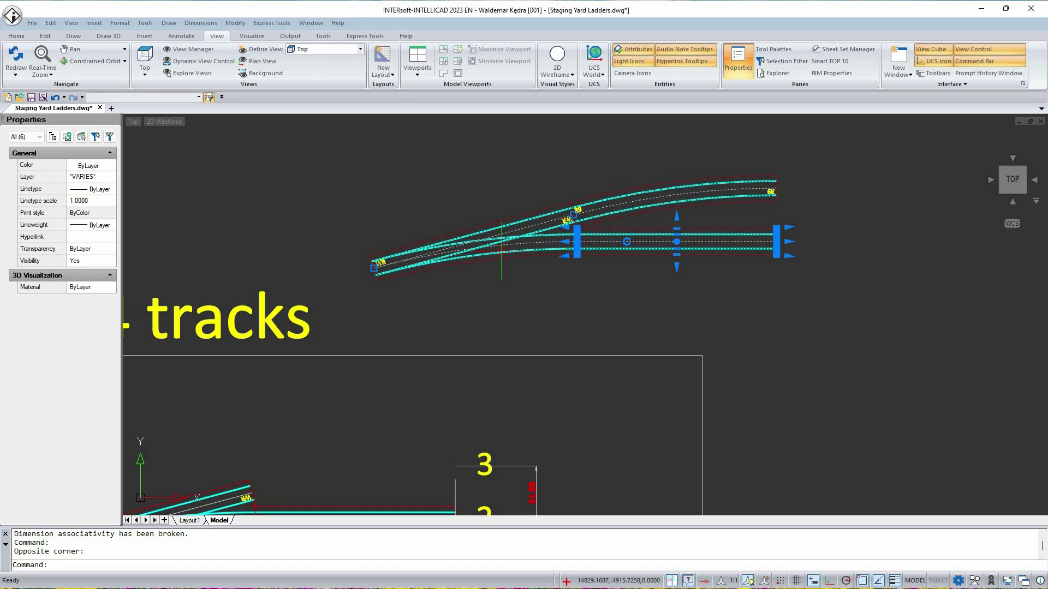
text(v)
key(Return)
click(374, 268)
scroll(374, 268, up, 4)
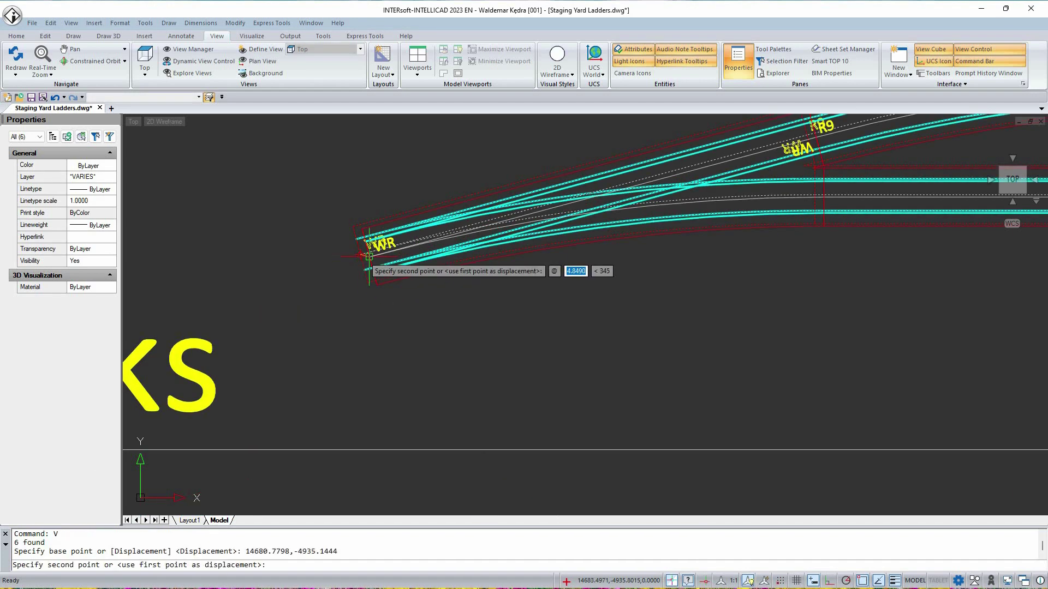
scroll(376, 263, down, 3)
middle_drag(276, 392, 480, 234)
scroll(480, 235, up, 3)
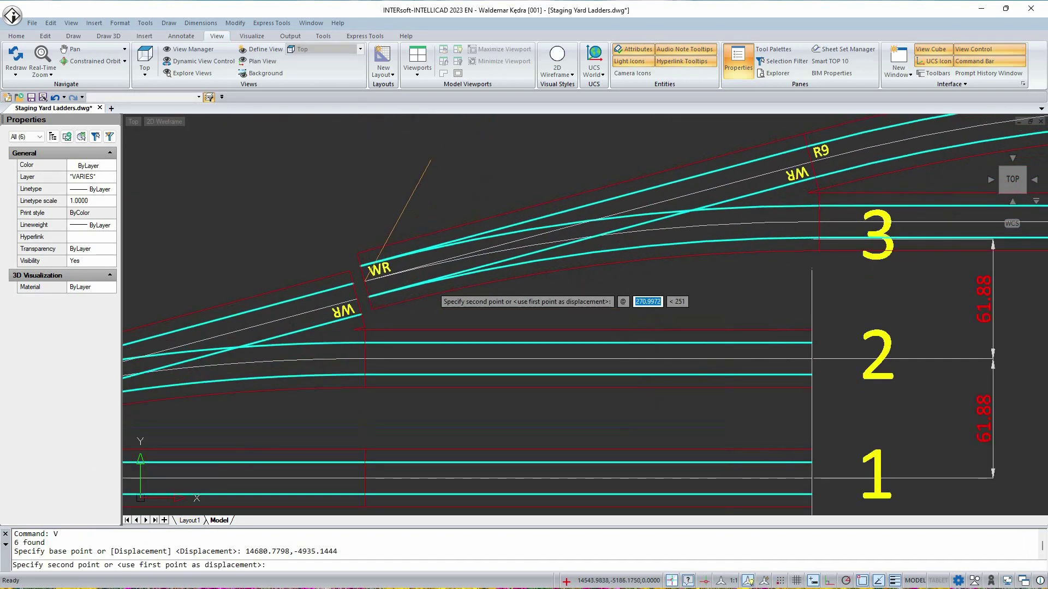
click(349, 292)
scroll(410, 237, down, 4)
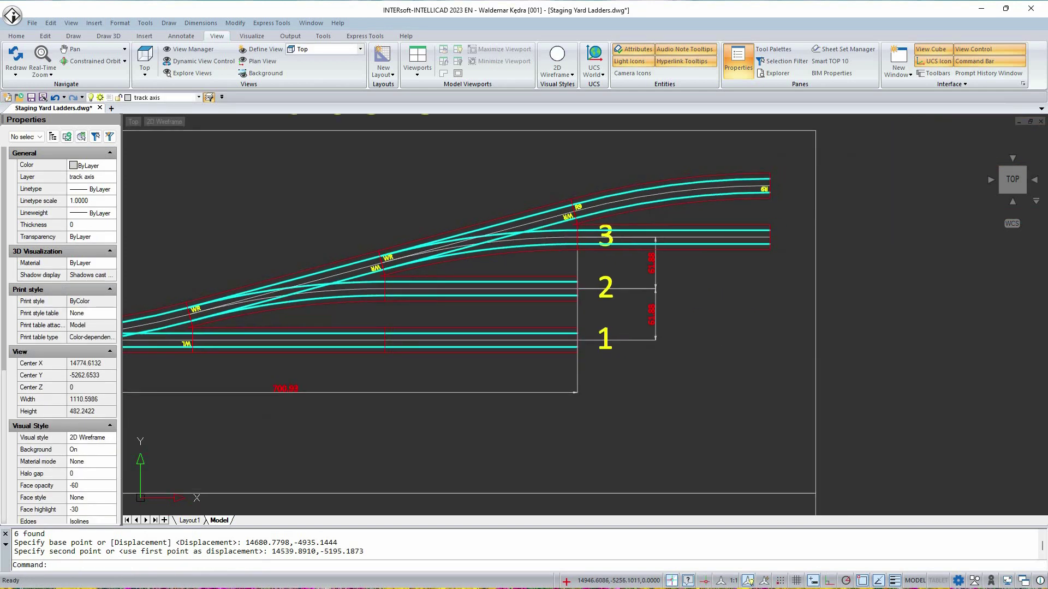
Erase the two vertical track spacing dimensions beside track numbers 1, 2 and 3.
middle_drag(409, 237, 387, 246)
click(614, 267)
key(Delete)
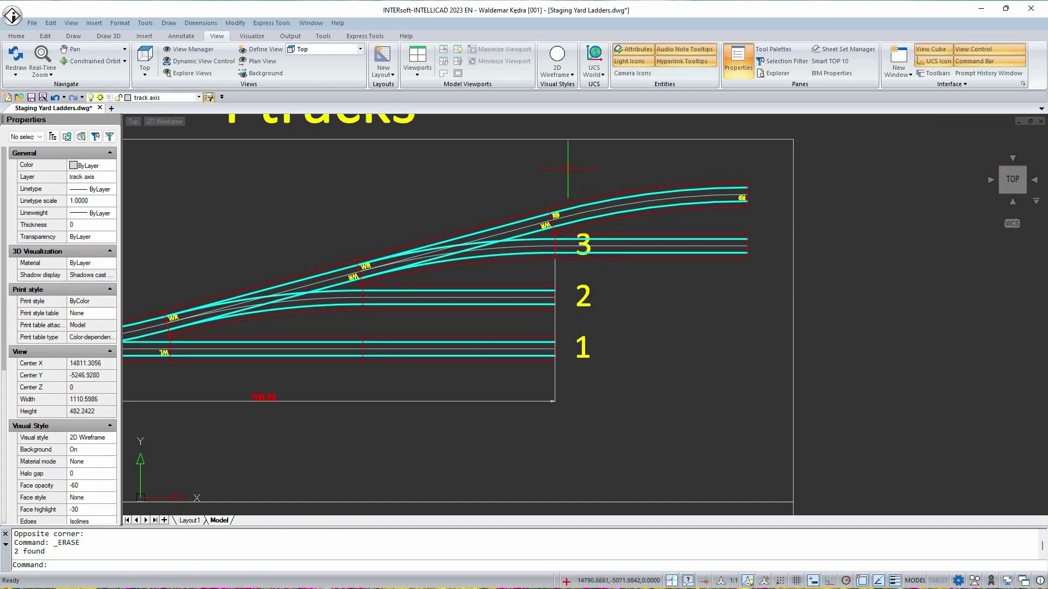
Move track numbers 1, 2 and 3 horizontally past the end of the extended ladder, with orthogonal mode on.
click(621, 398)
text(v)
key(Return)
click(618, 305)
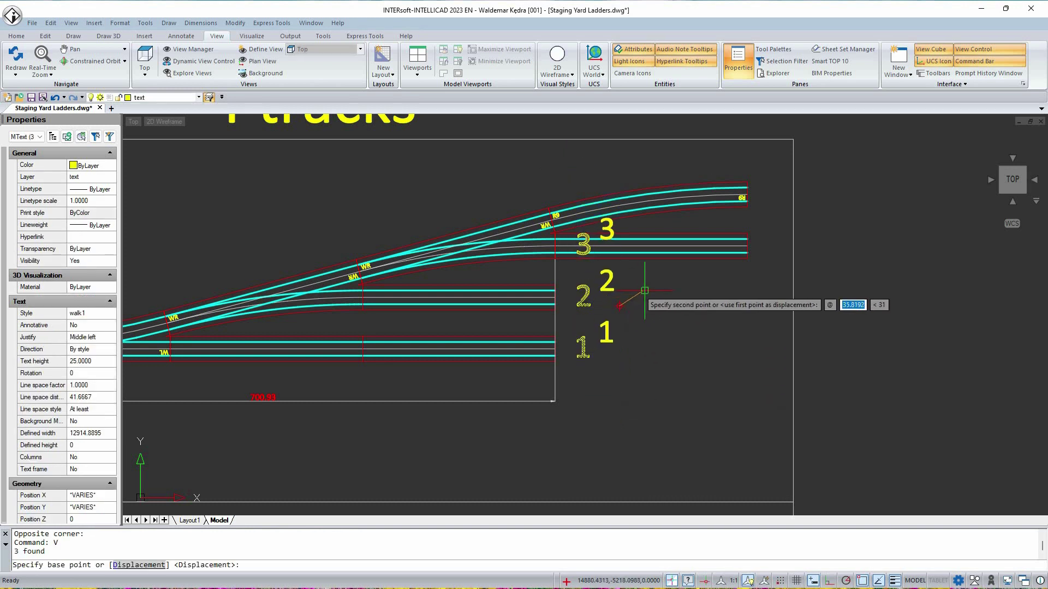
key(F8)
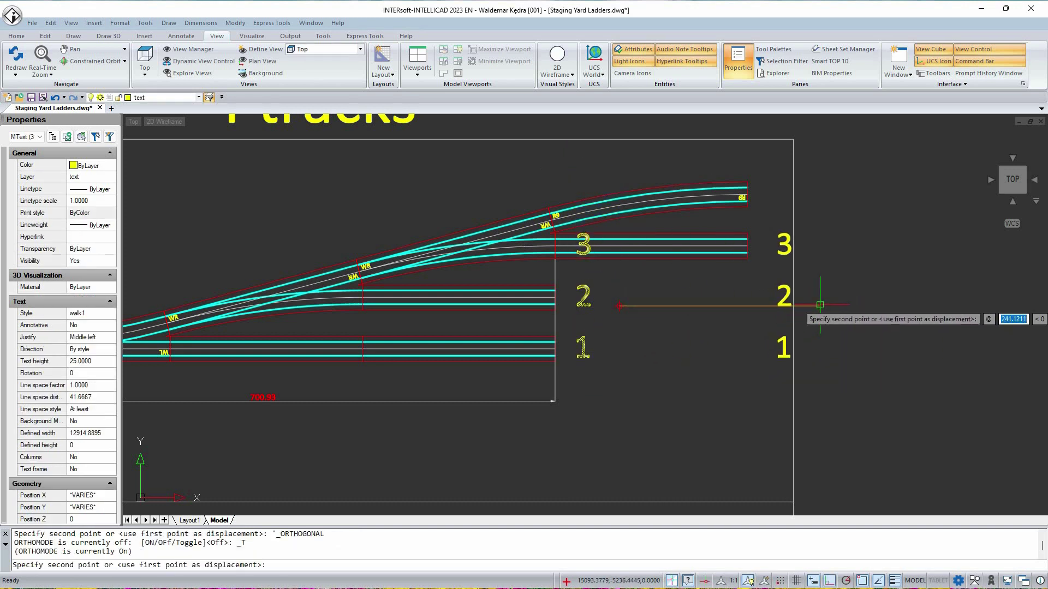
click(813, 287)
Erase the overall length dimension below track 1.
click(504, 392)
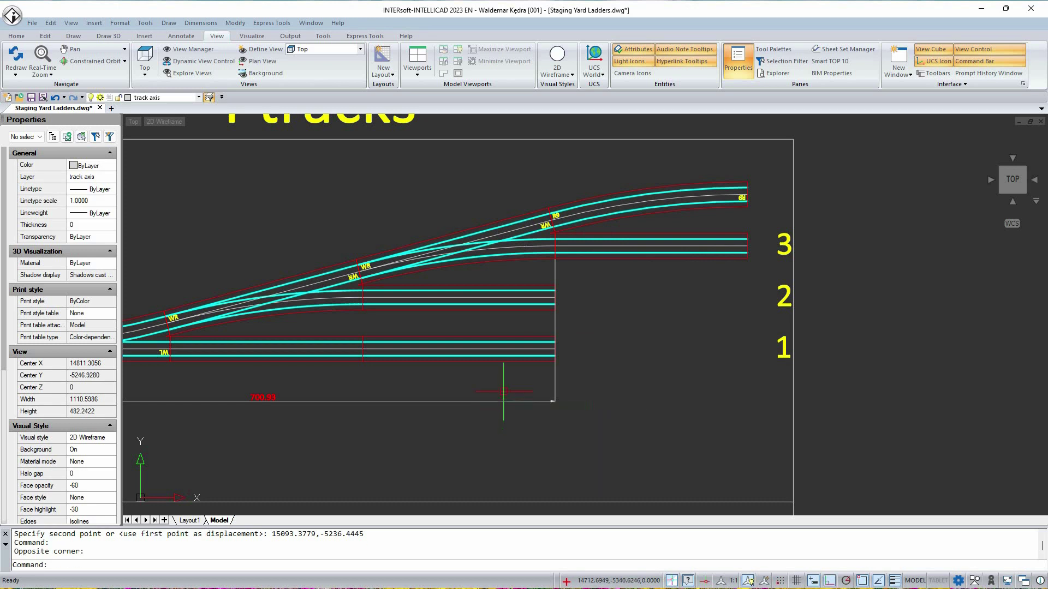
key(Delete)
Stretch the ends of tracks 1 and 2 horizontally to the end line of track 3, using a perpendicular snap.
middle_drag(604, 293, 456, 301)
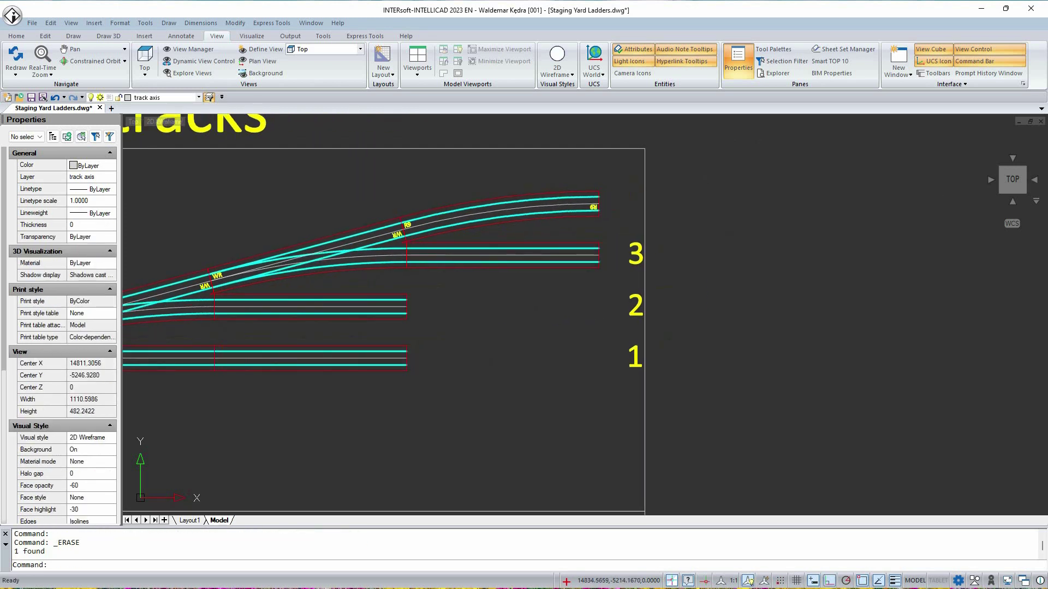
text(s)
key(Return)
click(459, 407)
click(388, 282)
key(Return)
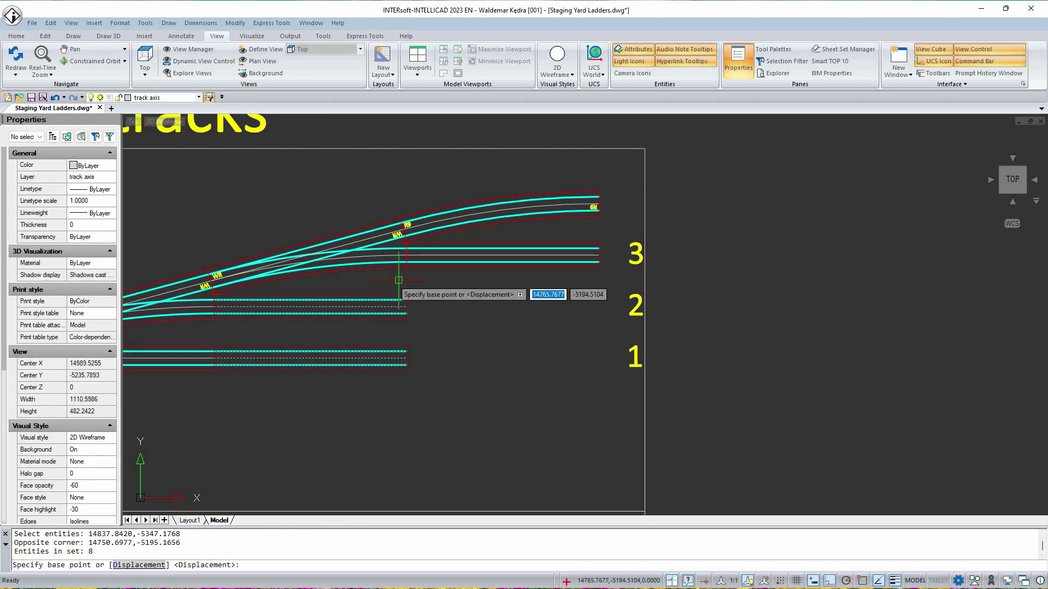
click(406, 294)
shift+right_click(506, 286)
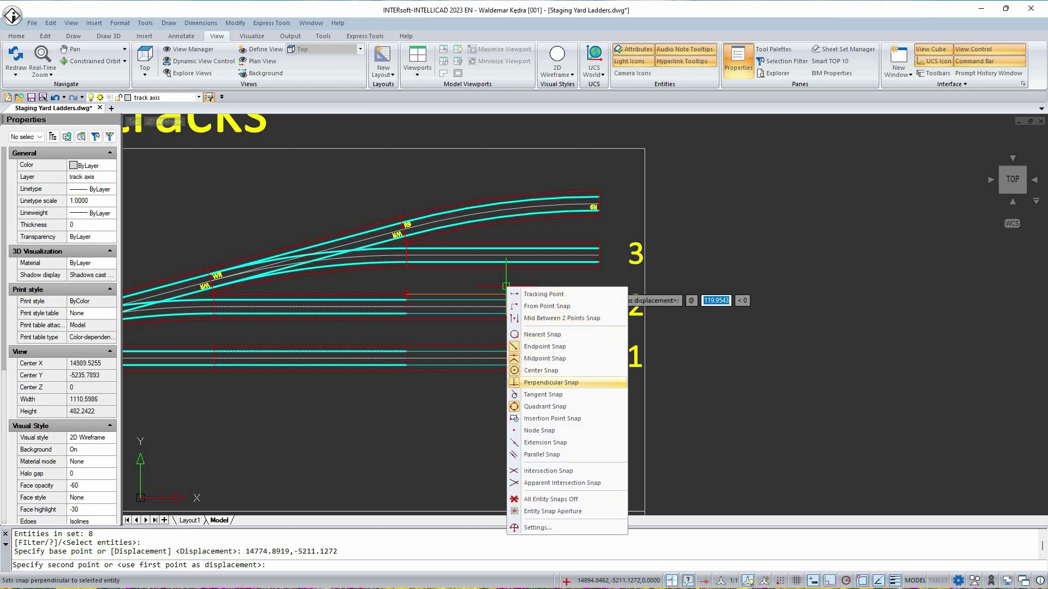
click(551, 382)
scroll(606, 301, up, 3)
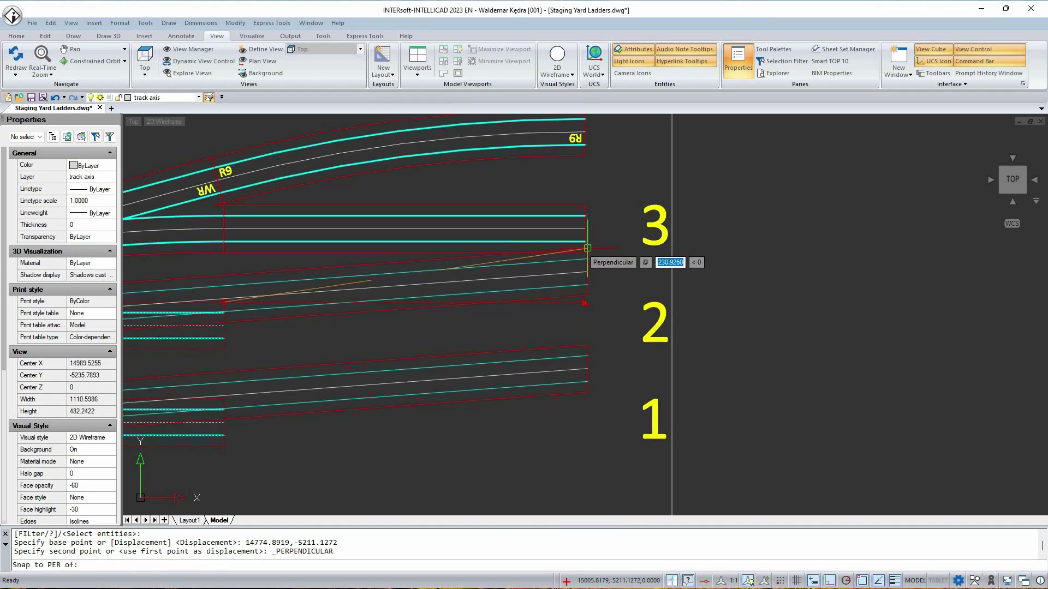
Stretch the ends of tracks 1 and 2 perpendicular to the end line of track 3.
click(587, 249)
Copy the track label 3 beside the end of the uppermost track and change the copy's text to 4.
scroll(587, 251, down, 3)
text(co)
key(Return)
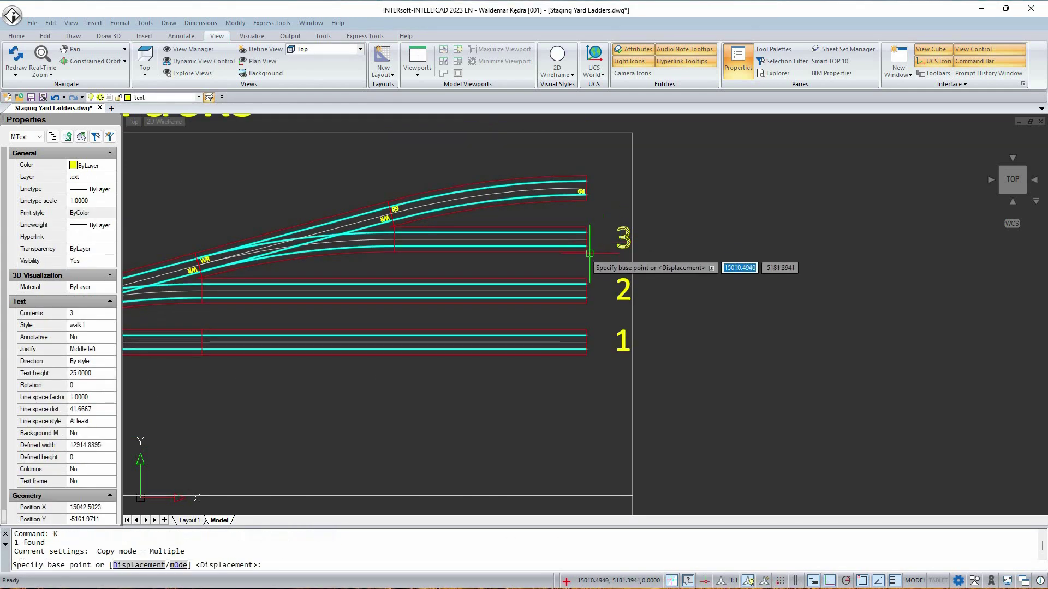
click(587, 252)
click(586, 200)
key(Return)
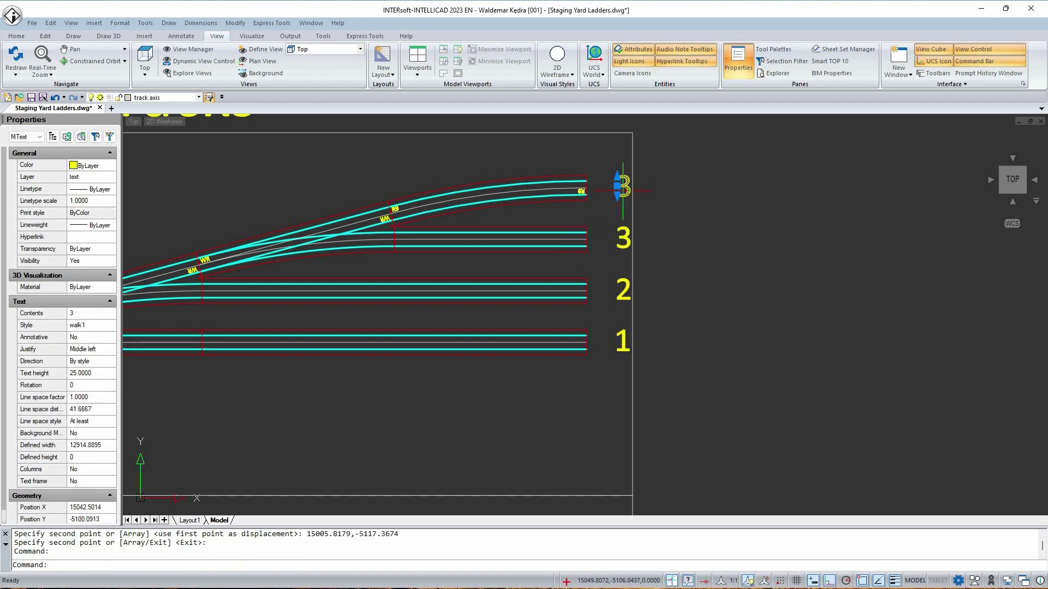
double_click(623, 186)
text(4)
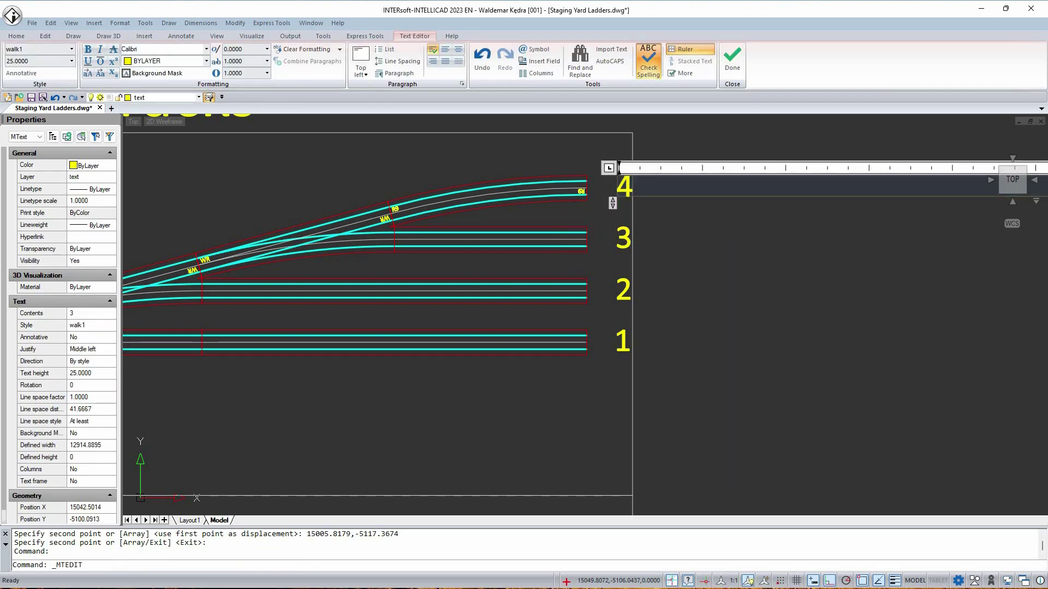
click(679, 215)
Dimension the spacing between the axes of tracks 4 and 3 and continue the dimension chain to tracks 2 and 1.
key(Return)
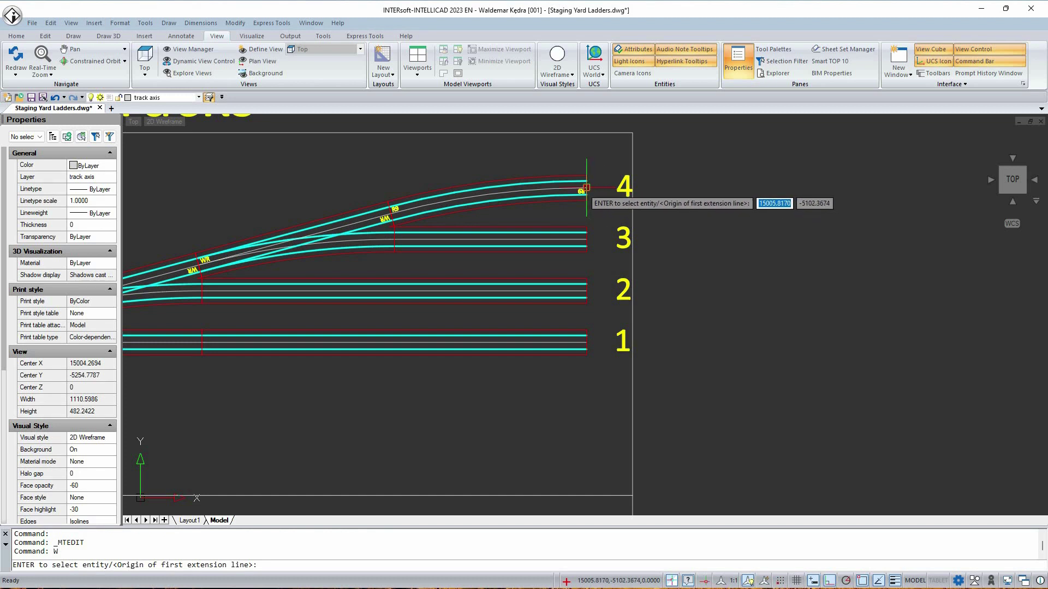
click(586, 187)
click(586, 238)
click(674, 207)
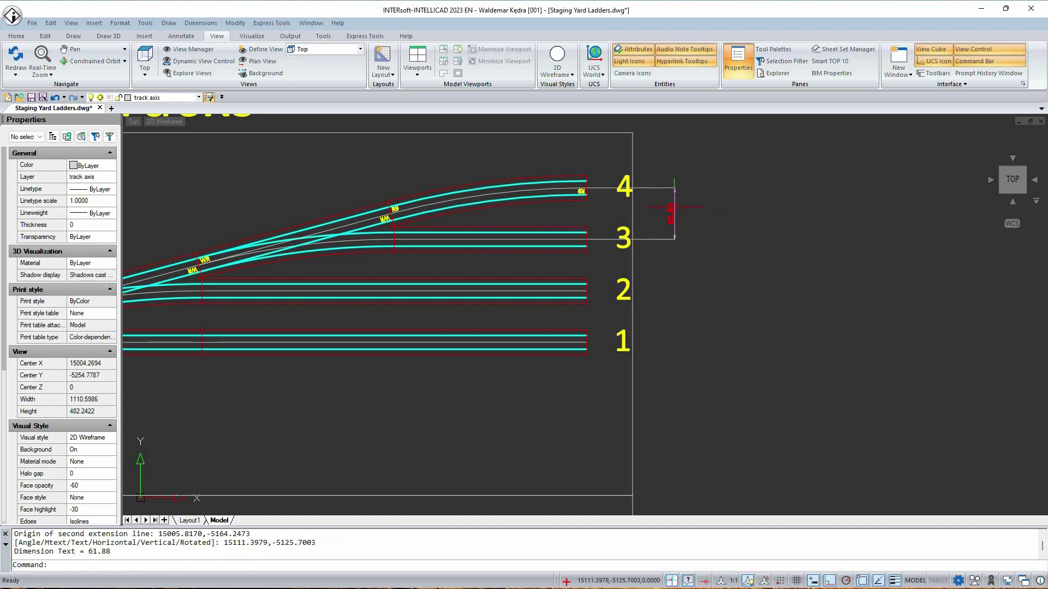
key(Return)
click(586, 291)
scroll(593, 314, up, 3)
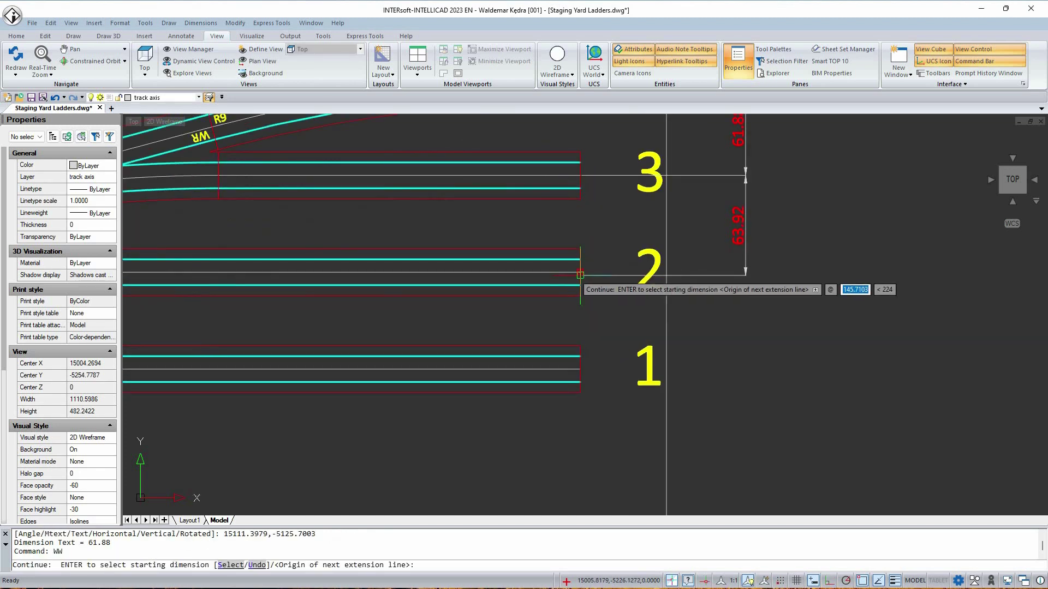
click(579, 369)
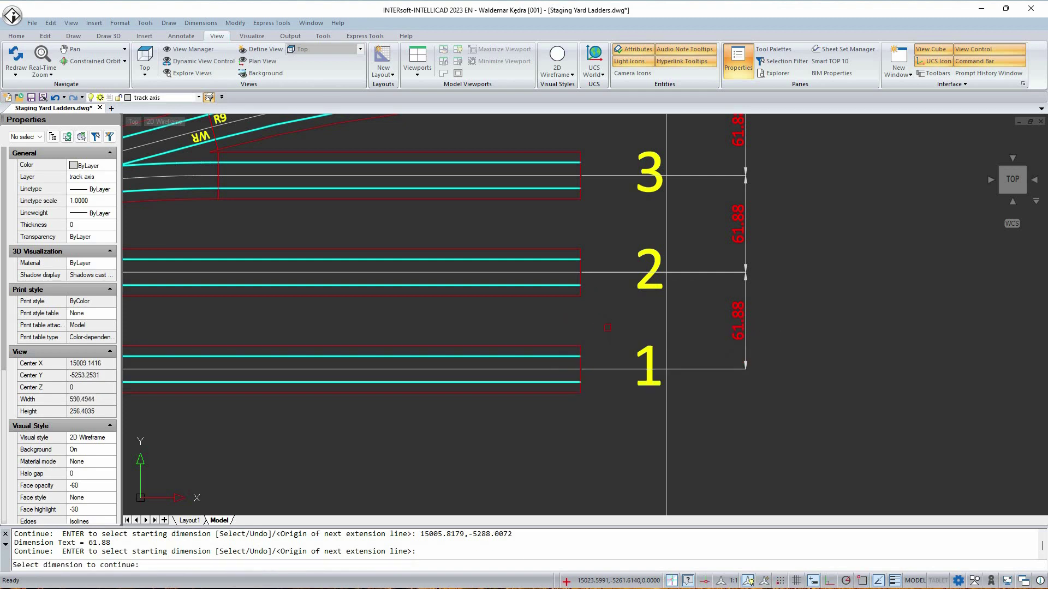
key(Return)
Dimension the ladder's overall length along track 1, placing the dimension line below the track.
click(579, 392)
scroll(589, 395, down, 3)
middle_drag(395, 395, 782, 343)
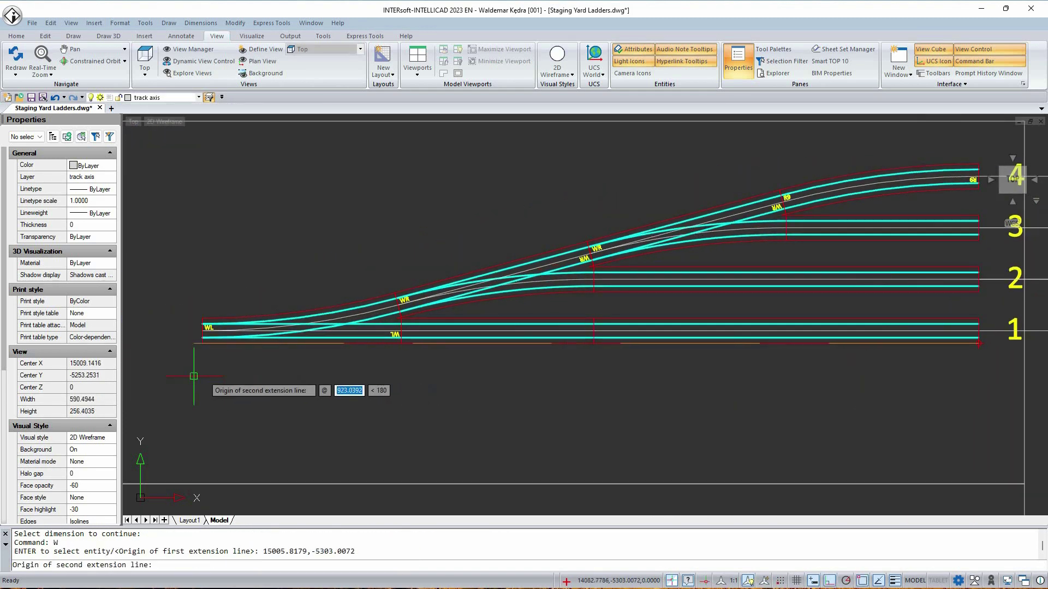
click(202, 343)
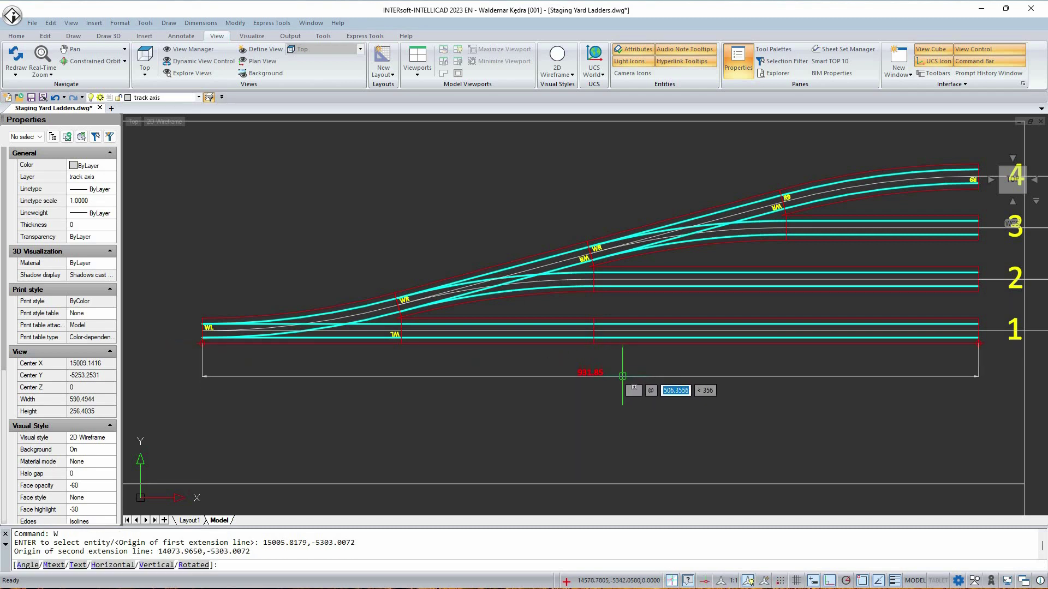
click(622, 376)
Move the whole four-track ladder with its labels and dimensions diagonally down and left within its frame, with ortho mode off.
scroll(622, 376, down, 3)
click(212, 220)
click(900, 416)
text(v)
key(Return)
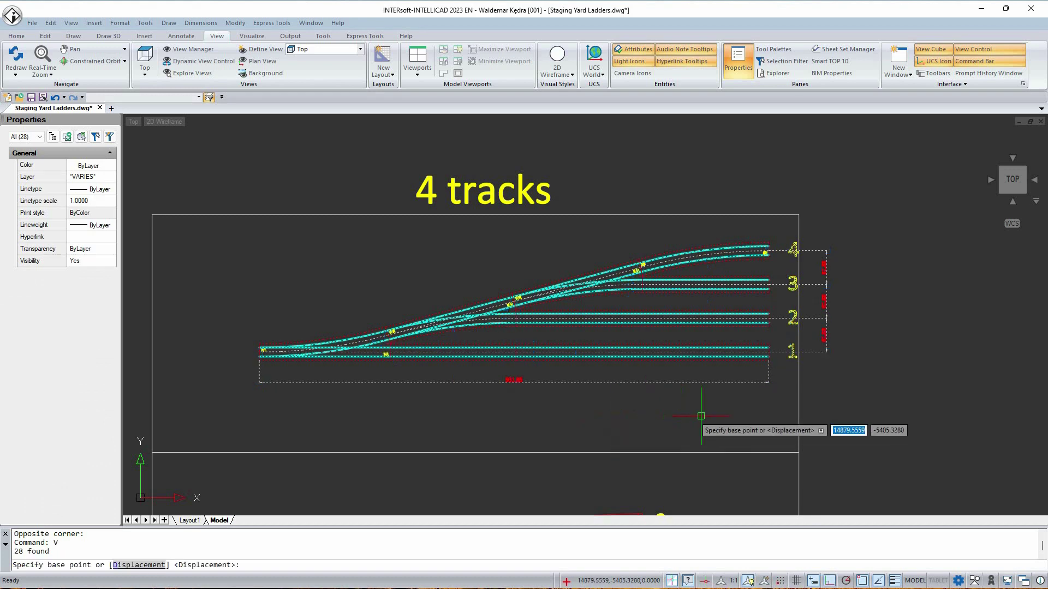
click(730, 412)
key(F8)
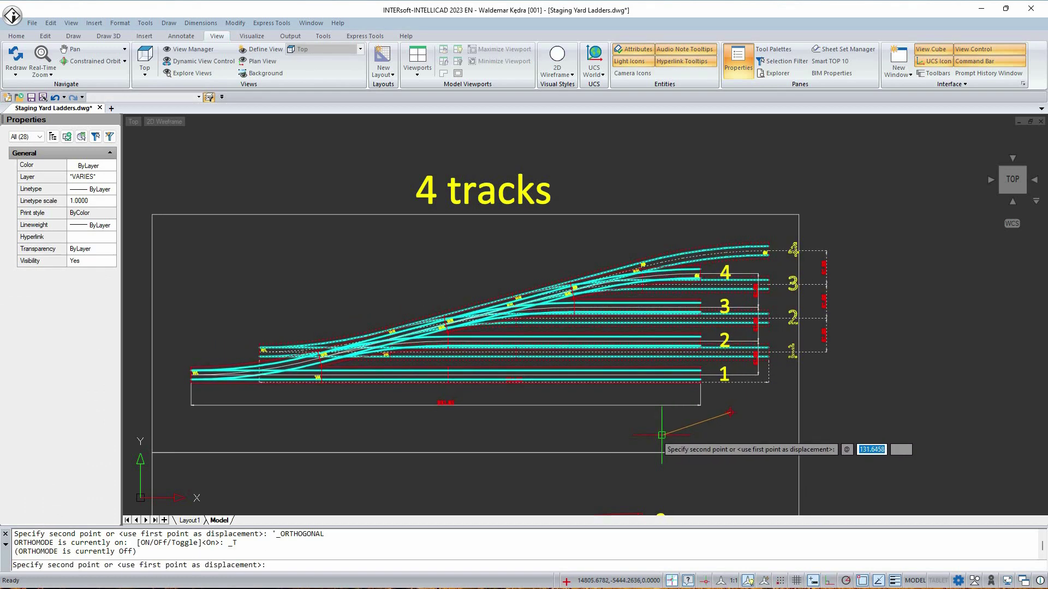
click(672, 430)
Move the R9 end curve of track 3 in the three-track ladder below out past the frame's right edge.
middle_drag(586, 420, 595, 236)
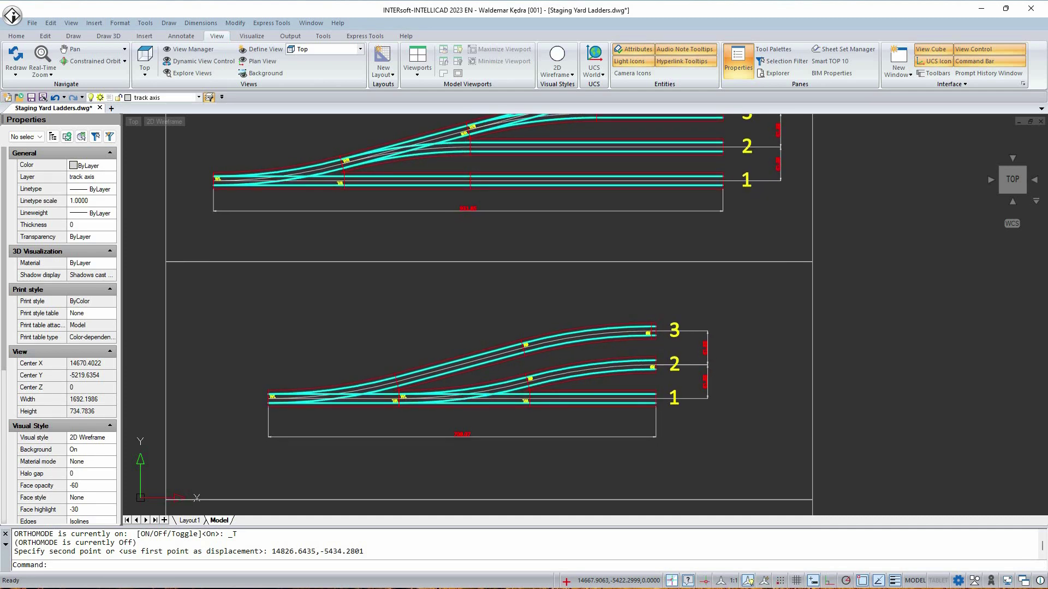
scroll(622, 327, up, 3)
click(703, 350)
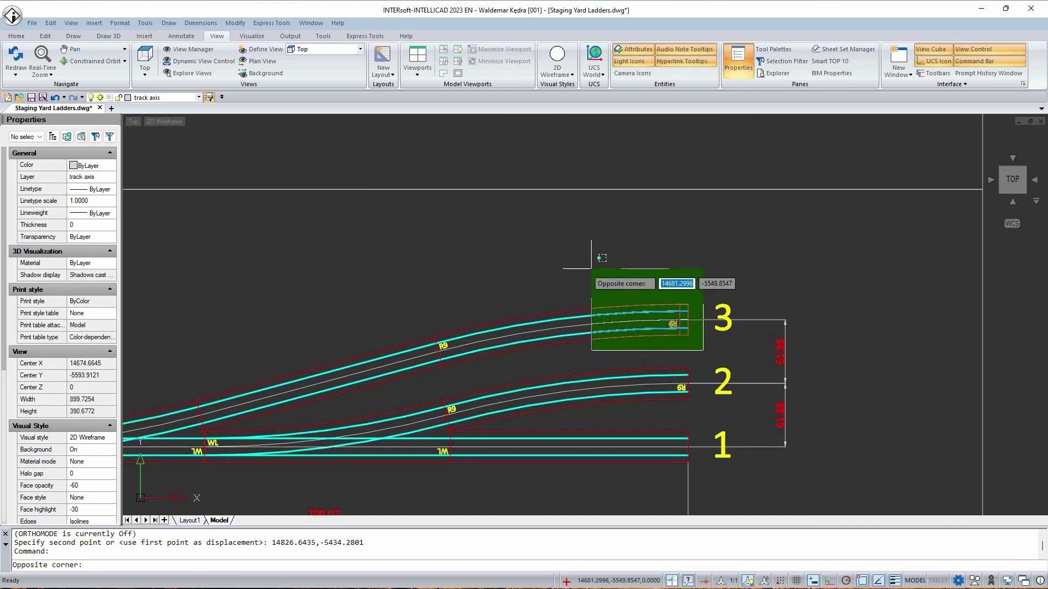
click(545, 357)
click(594, 359)
click(545, 278)
click(550, 252)
click(698, 348)
text(v)
key(space)
click(551, 291)
scroll(556, 275, down, 2)
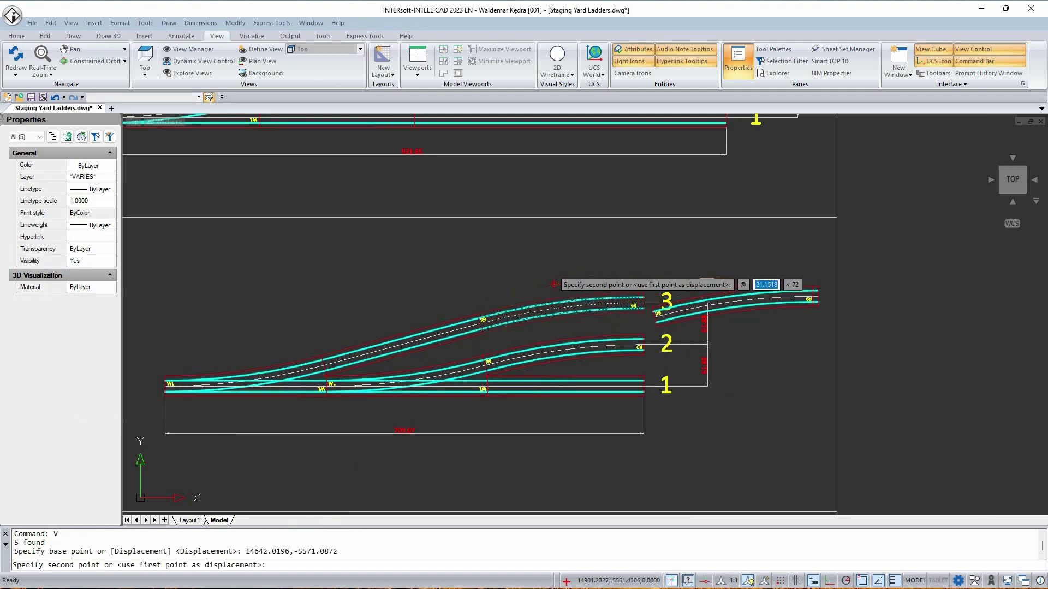
middle_drag(731, 279, 534, 291)
click(813, 279)
Copy the last WR turnout, its R9 curve and track 3's straight section from the four-track ladder onto the open end of the lower ladder's top track.
scroll(554, 295, down, 2)
middle_drag(478, 178, 518, 263)
scroll(518, 263, up, 2)
click(529, 267)
click(396, 186)
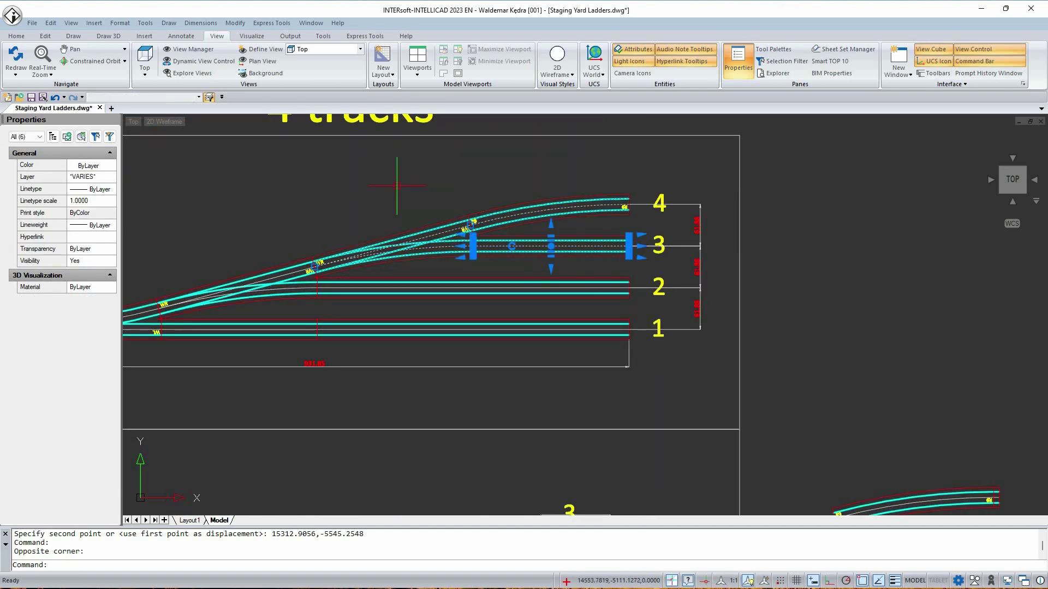
key(space)
scroll(298, 261, up, 3)
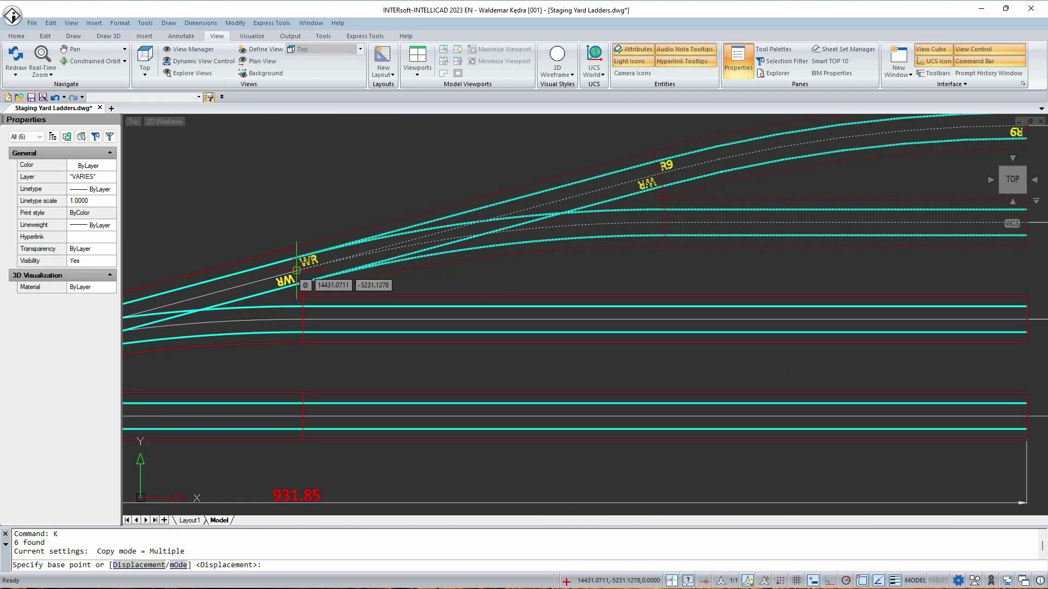
click(296, 271)
scroll(328, 276, down, 4)
middle_drag(407, 396, 478, 199)
scroll(491, 351, up, 3)
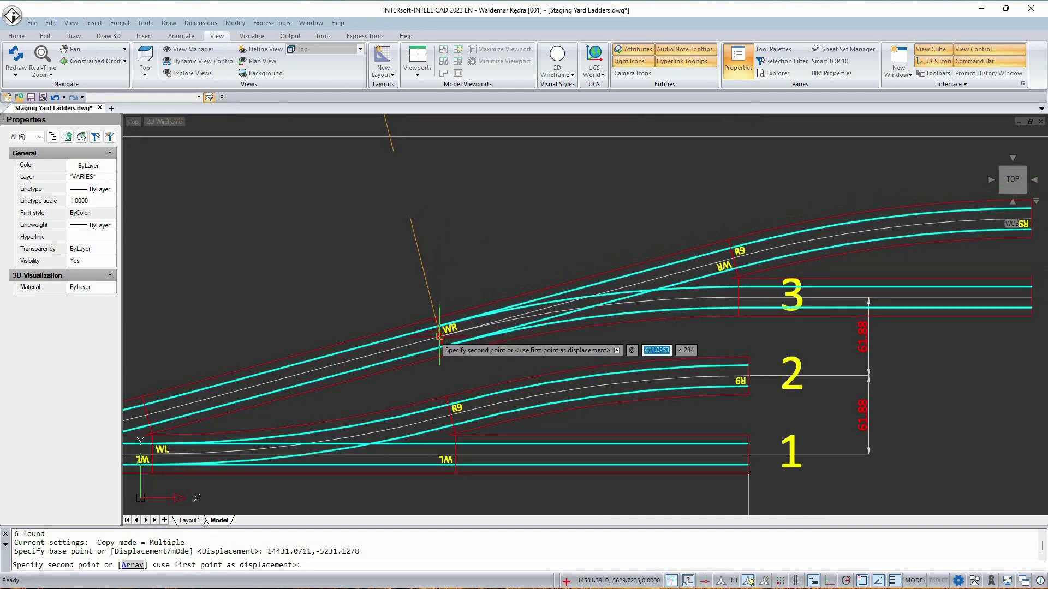
click(439, 336)
key(space)
Delete the two vertical track-spacing dimensions of the lower ladder.
scroll(352, 303, down, 4)
scroll(604, 385, up, 3)
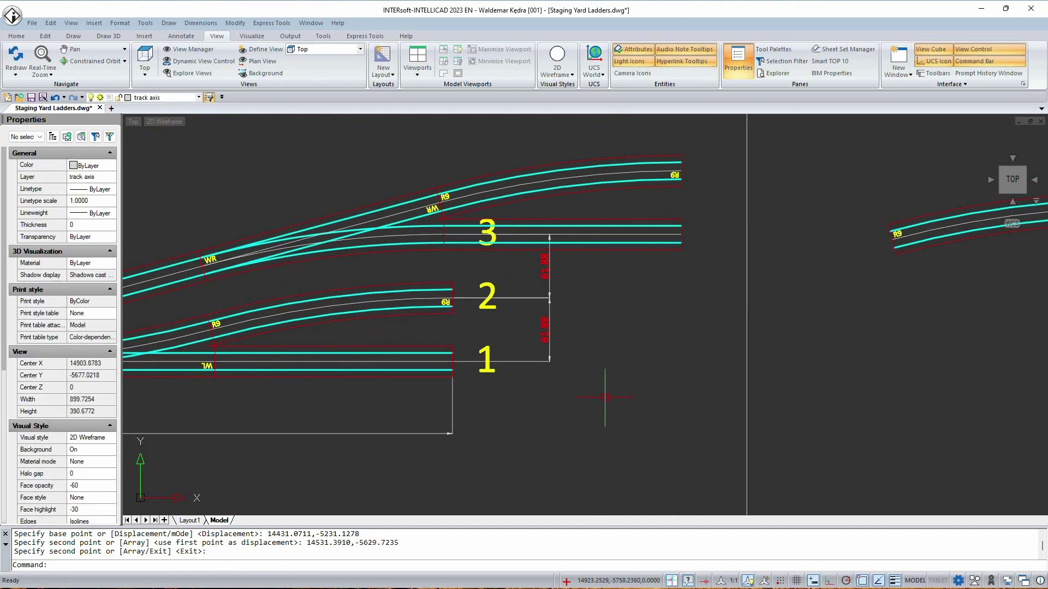
click(619, 277)
click(533, 397)
key(Delete)
Delete the loose R9 curve lying outside the frame.
scroll(557, 314, down, 4)
click(910, 329)
click(711, 194)
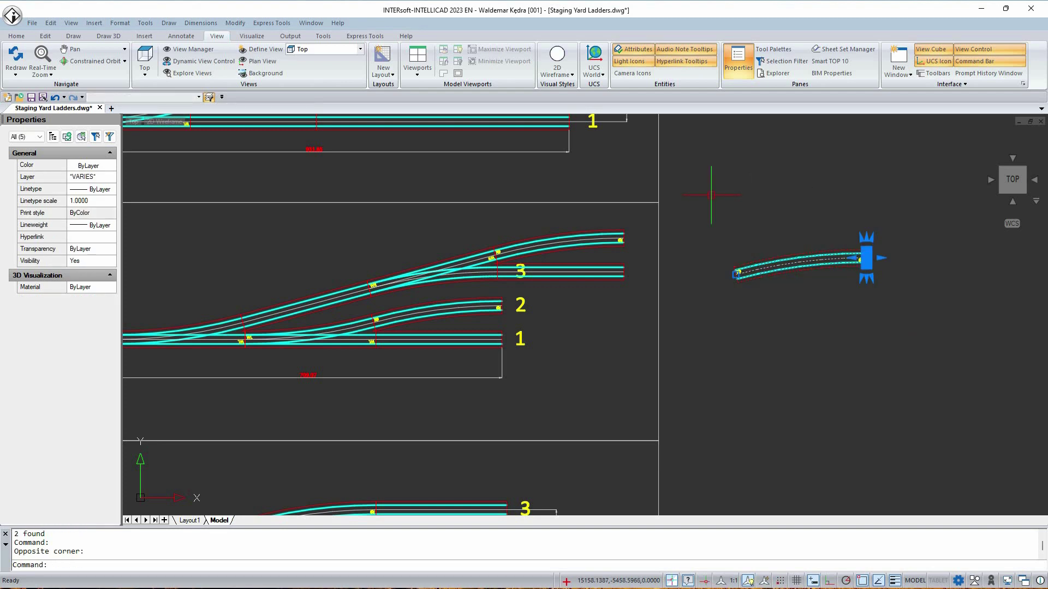
key(Delete)
Delete the track labels 1, 2 and 3 of the lower ladder.
scroll(499, 367, up, 3)
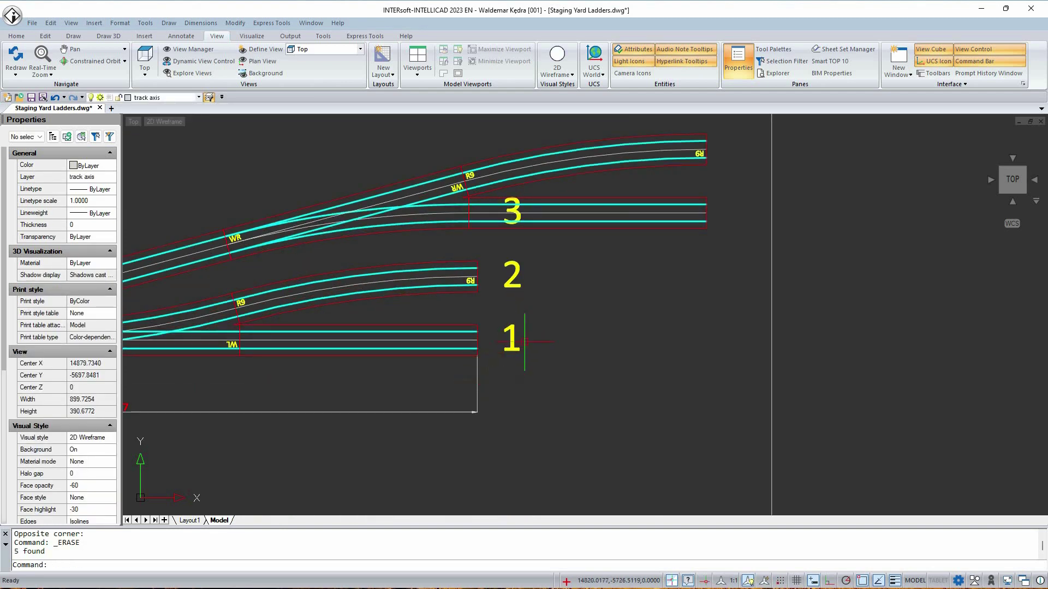
click(564, 411)
key(Delete)
Stretch the lower ladder's bottom track and its length dimension perpendicular to the end line of the upper straight track.
click(468, 307)
click(477, 324)
shift+right_click(528, 306)
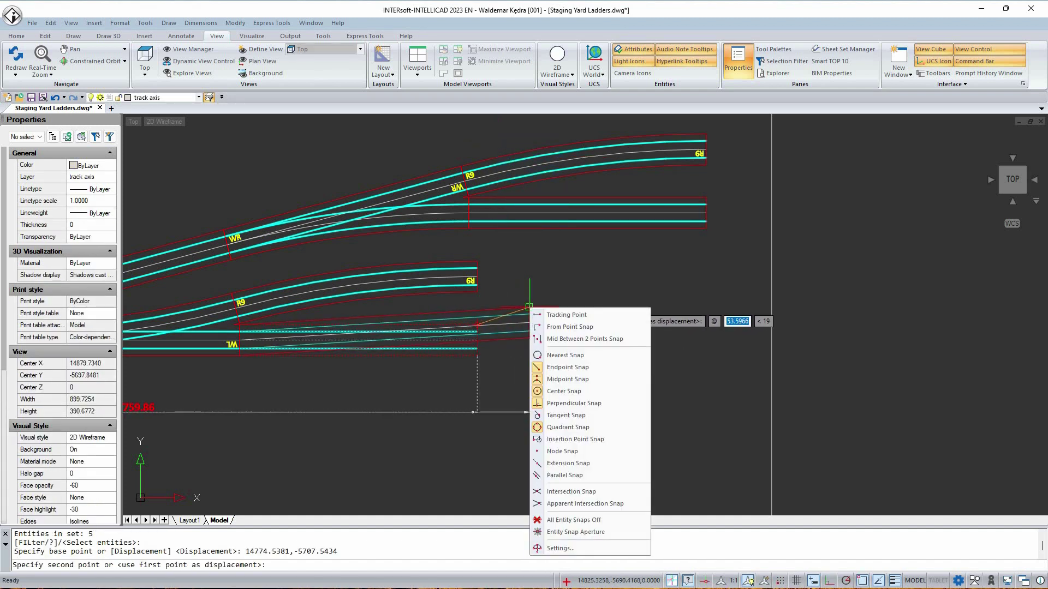
click(573, 404)
scroll(703, 225, up, 2)
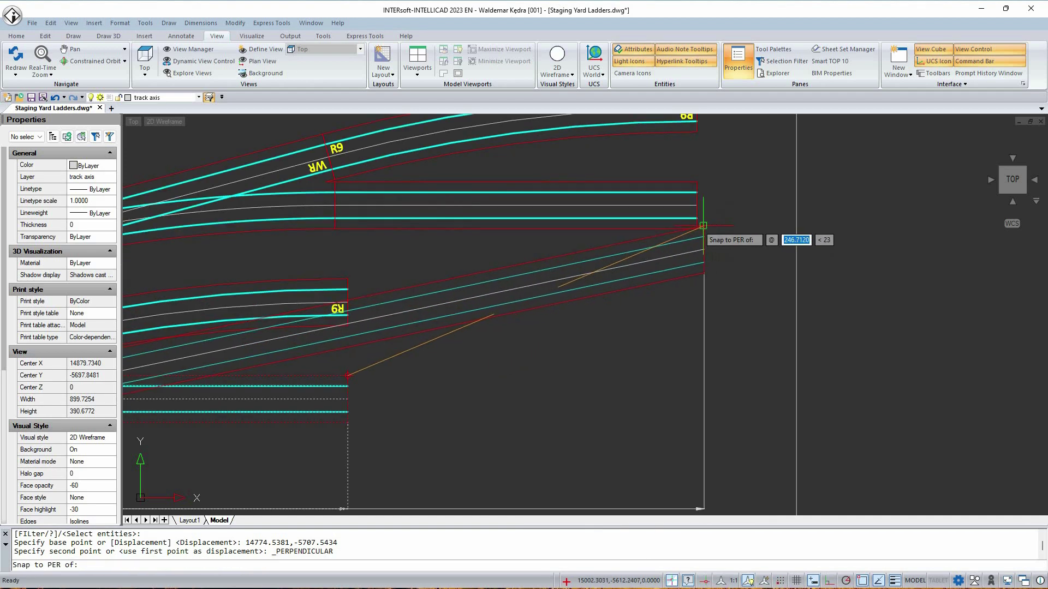
click(699, 226)
Copy the upper straight track section onto the end of the second track's R9 curve.
scroll(655, 273, down, 1)
scroll(664, 265, up, 3)
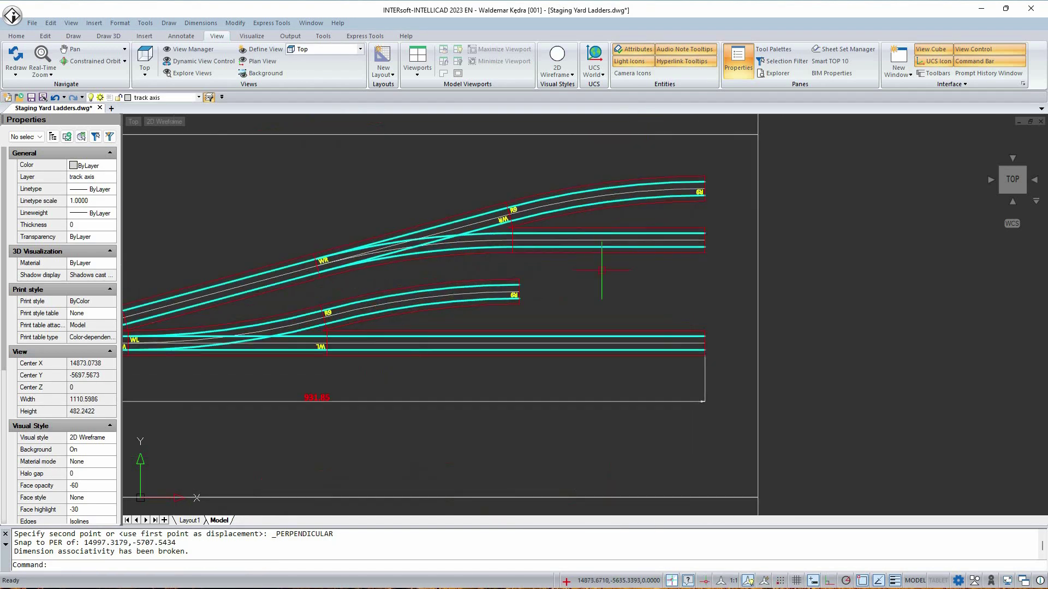
click(693, 269)
click(614, 176)
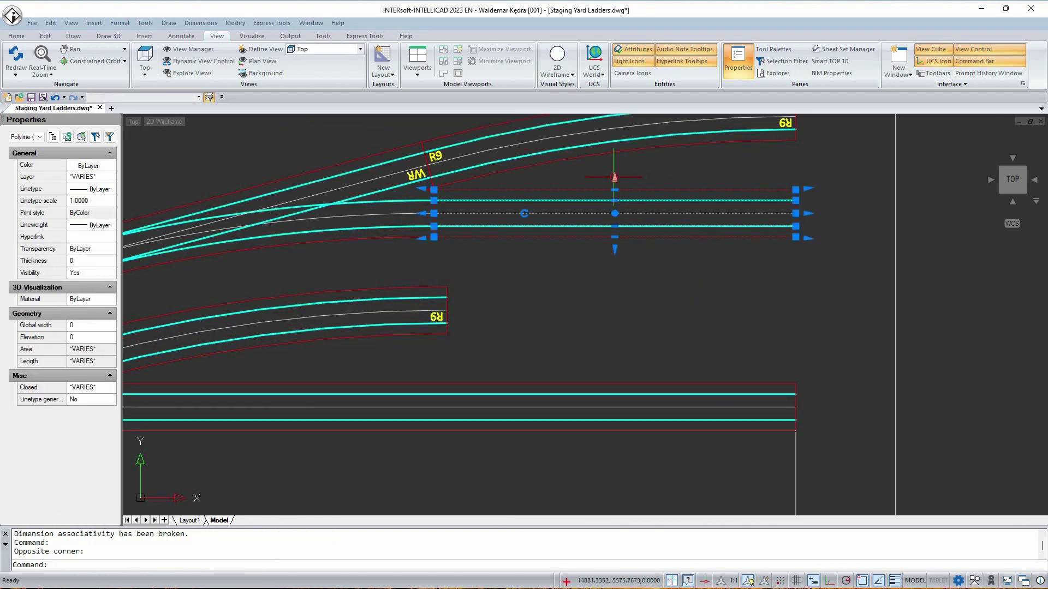
text(K)
key(Return)
click(433, 213)
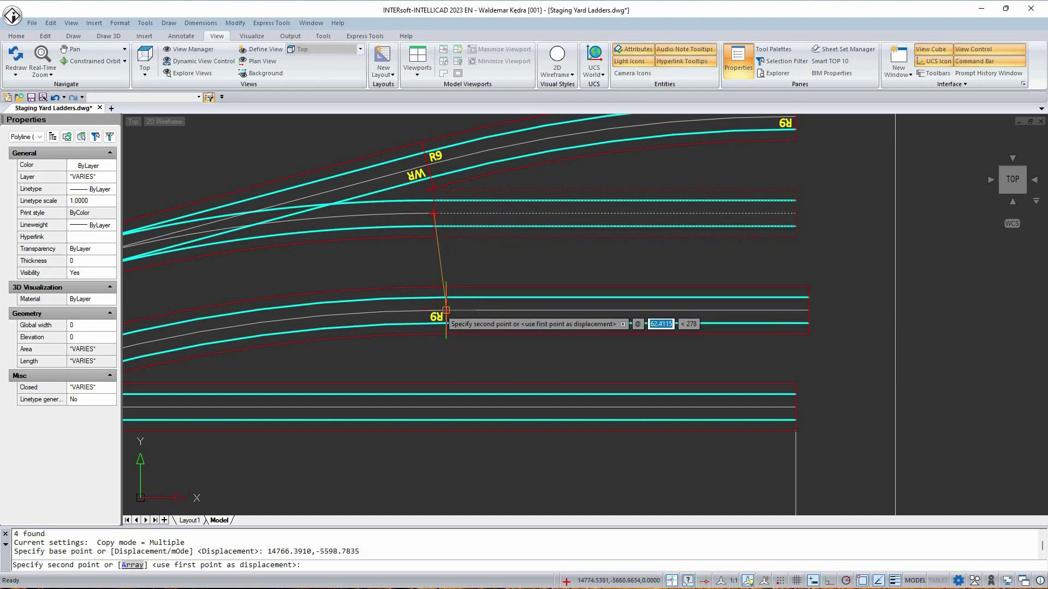
click(446, 311)
key(Return)
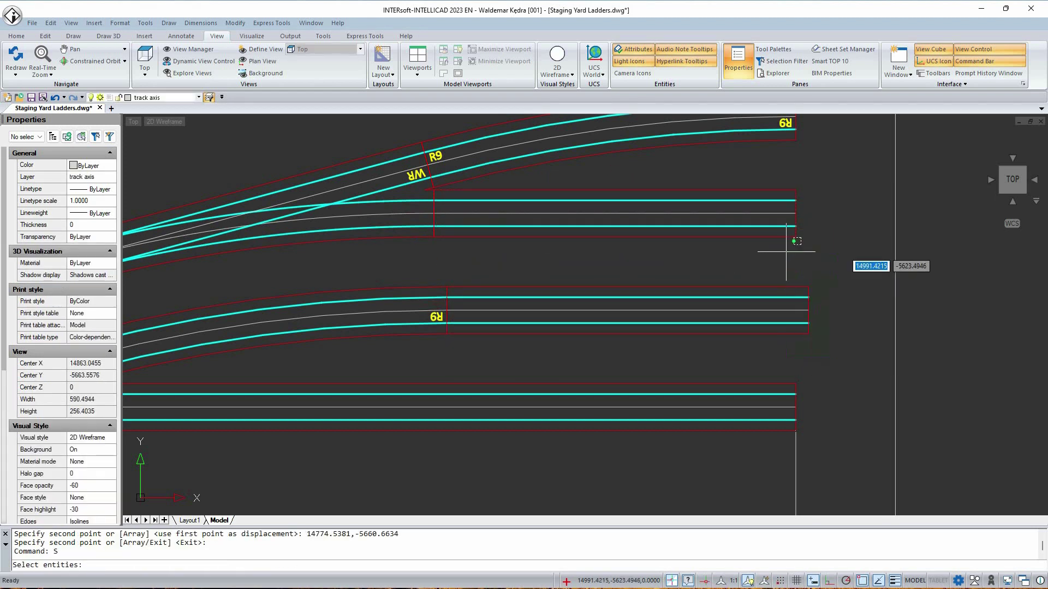
Try to stretch the copied straight section's end perpendicular to the end line of the track above.
click(786, 252)
key(Return)
click(811, 286)
shift+right_click(792, 274)
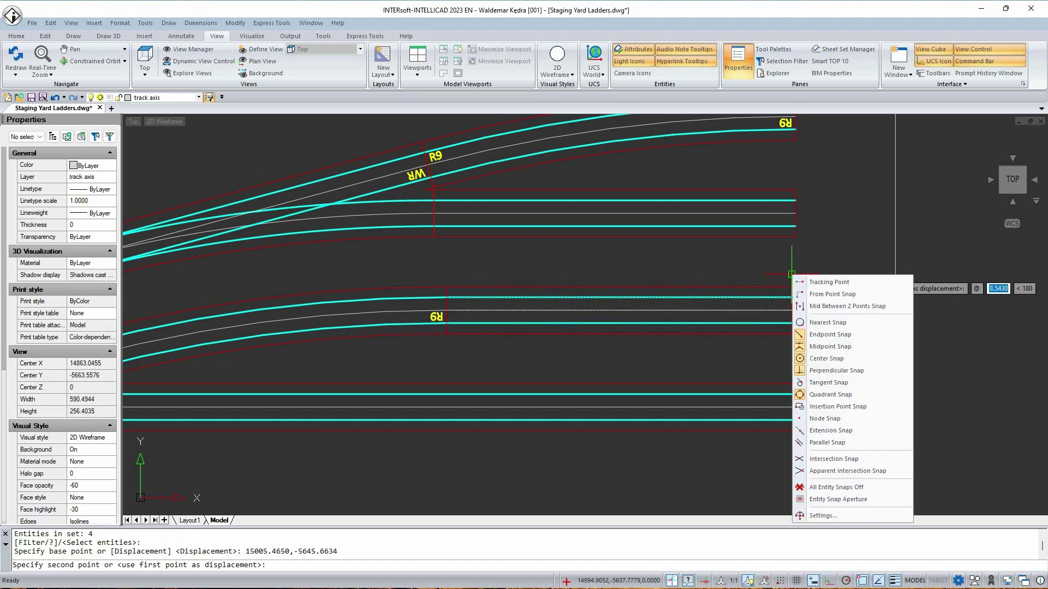
click(836, 371)
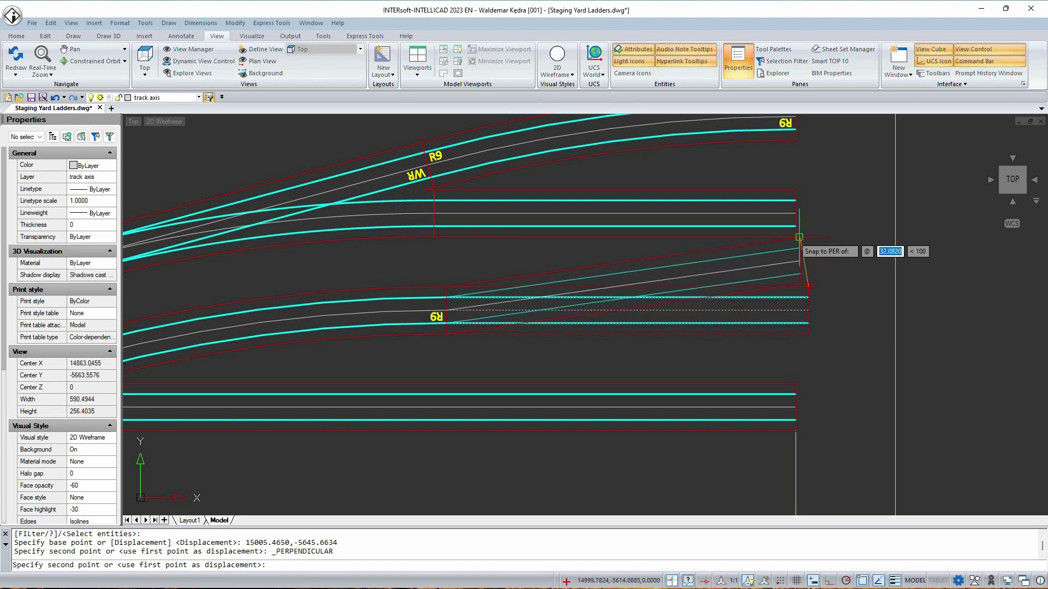
click(797, 234)
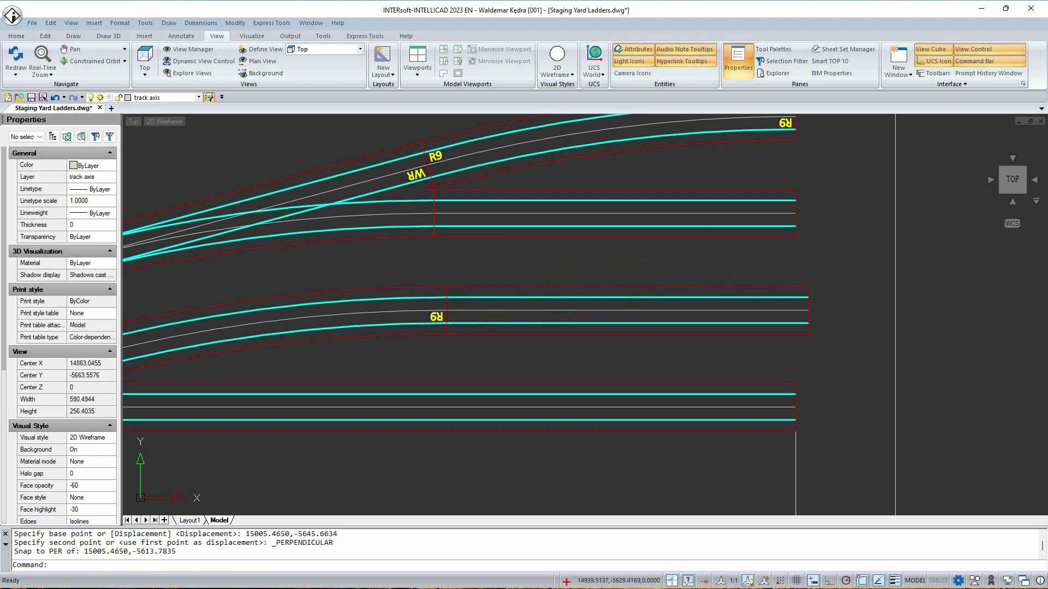
Stretch the second track's straight section so its end lines up perpendicular to the end line of the track above.
click(777, 261)
key(Return)
click(809, 286)
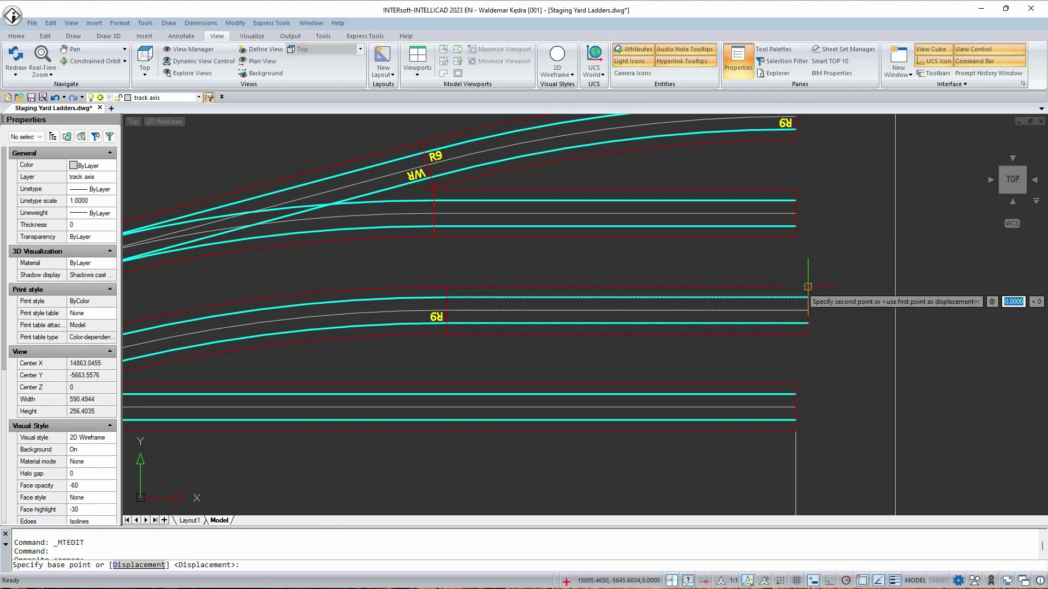
shift+right_click(806, 261)
click(851, 358)
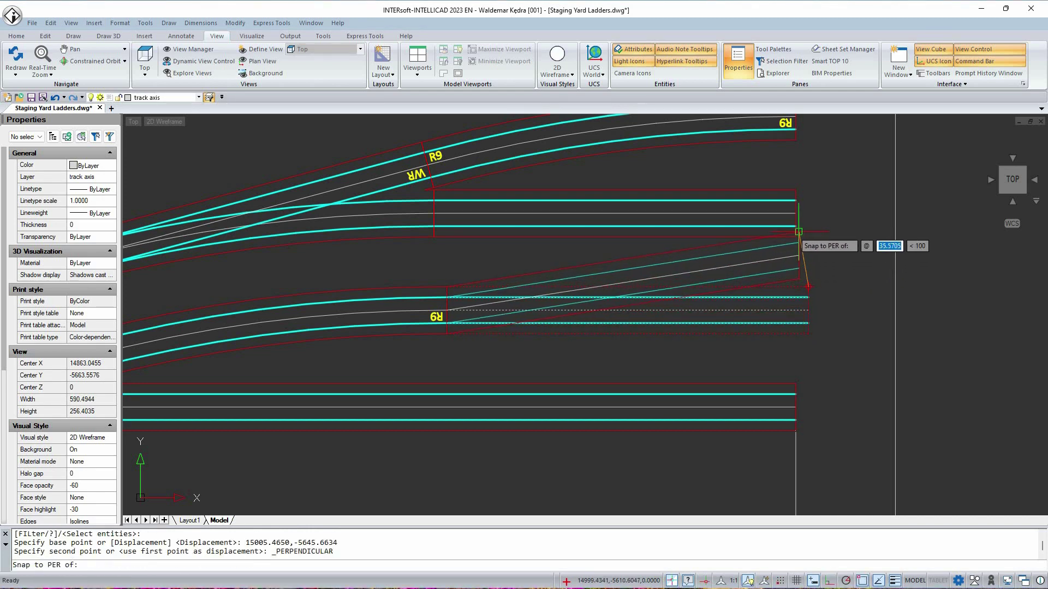
click(795, 232)
scroll(796, 234, down, 3)
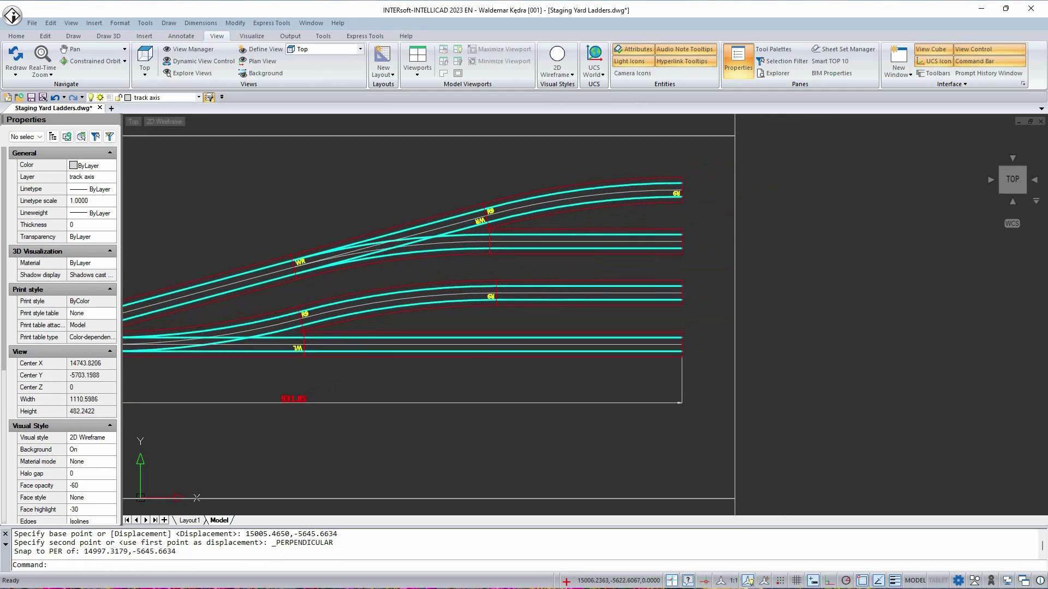
Dimension the vertical spacing between the right ends of the top two track centrelines in the middle ladder.
key(Return)
scroll(682, 199, up, 3)
click(676, 192)
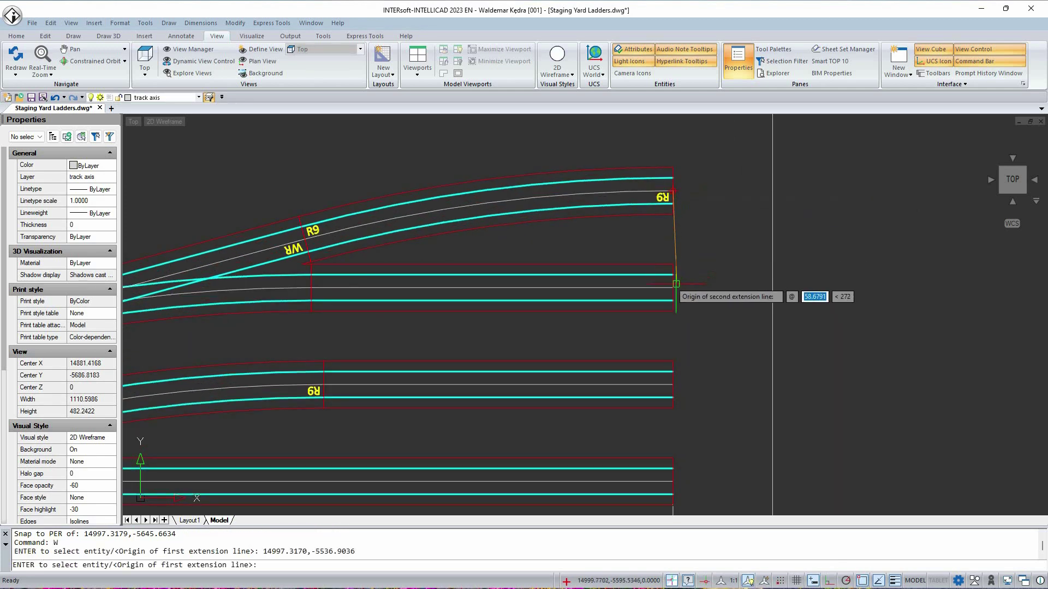
click(677, 284)
scroll(693, 283, down, 2)
click(770, 253)
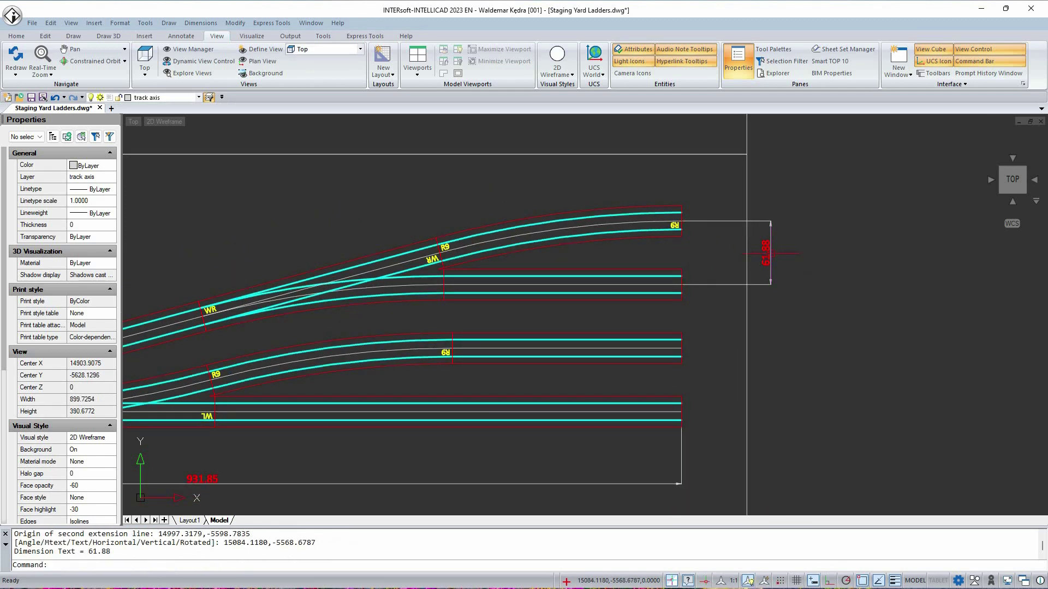
Continue the spacing dimension chain down to the centreline ends of the two lower tracks of the middle ladder.
click(681, 347)
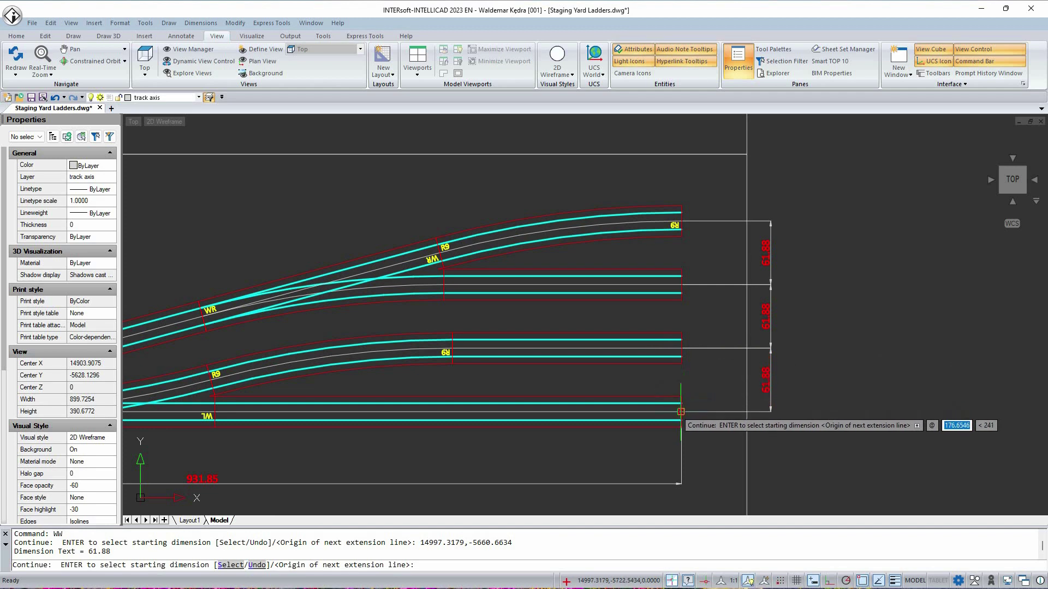
key(Return)
scroll(707, 391, down, 3)
key(Return)
Copy the track numbers 1 to 4 from the upper ladder to the matching track ends of the middle ladder.
middle_drag(704, 240, 681, 354)
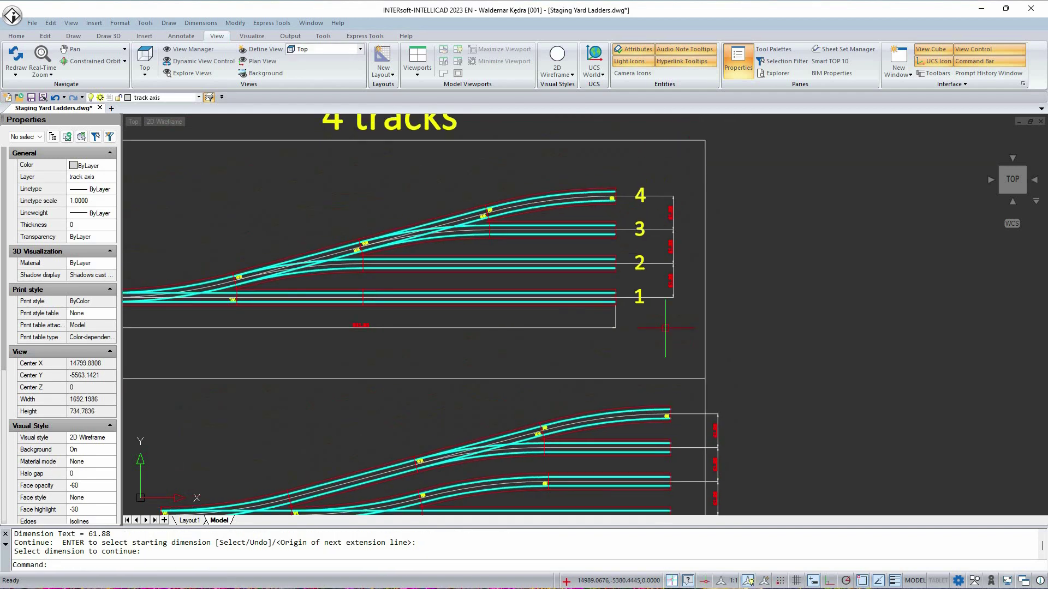
click(625, 167)
click(652, 332)
text(c)
key(Return)
scroll(637, 322, up, 3)
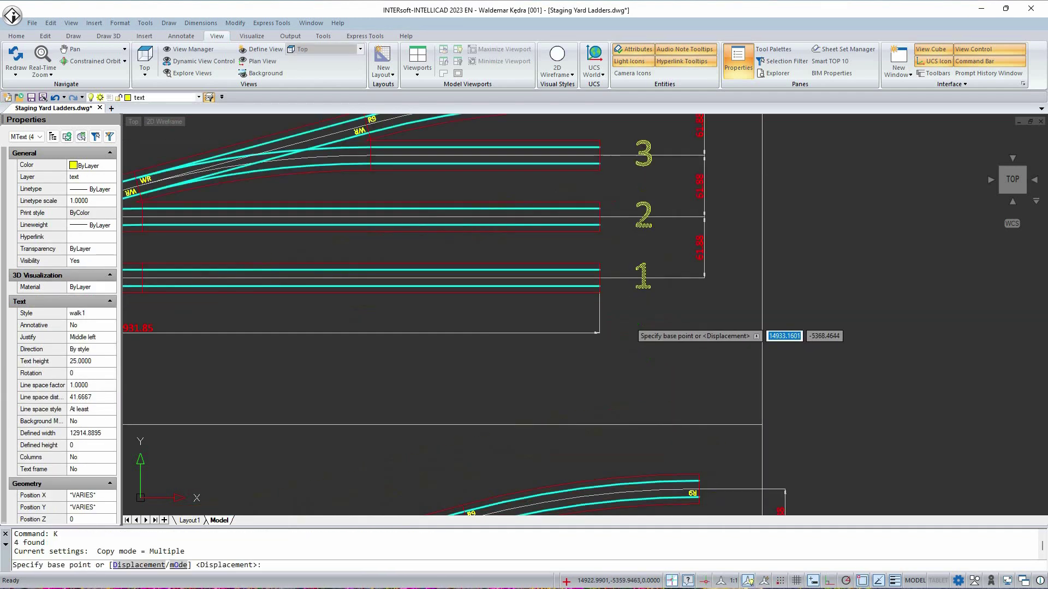
click(600, 294)
scroll(611, 303, down, 1)
scroll(609, 303, down, 2)
scroll(611, 338, up, 3)
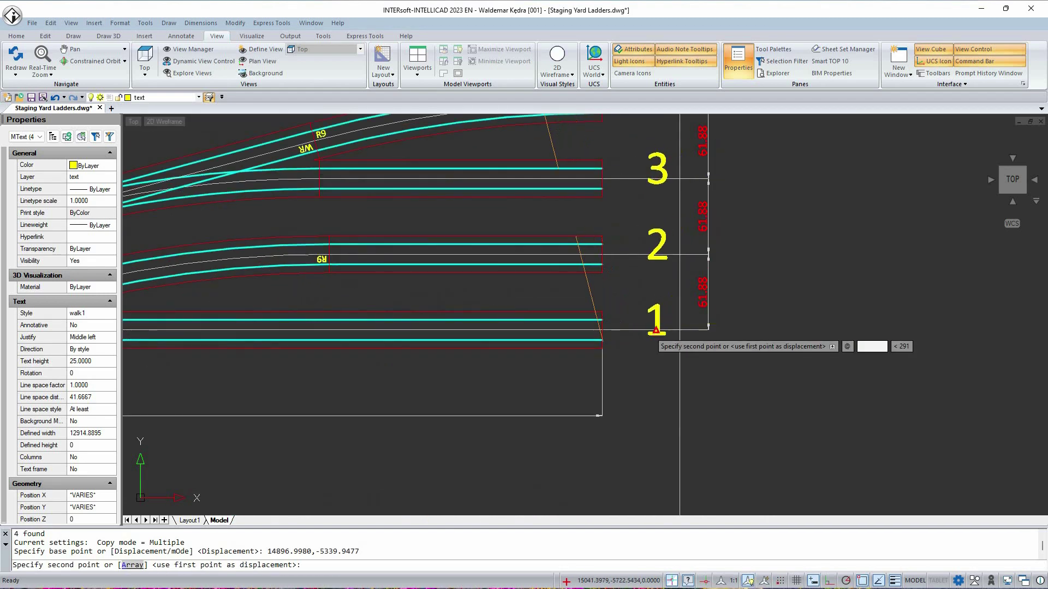
click(602, 348)
key(Return)
Move the whole middle ladder with its dimensions and track numbers down and left so it sits centred in its frame.
scroll(636, 377, down, 4)
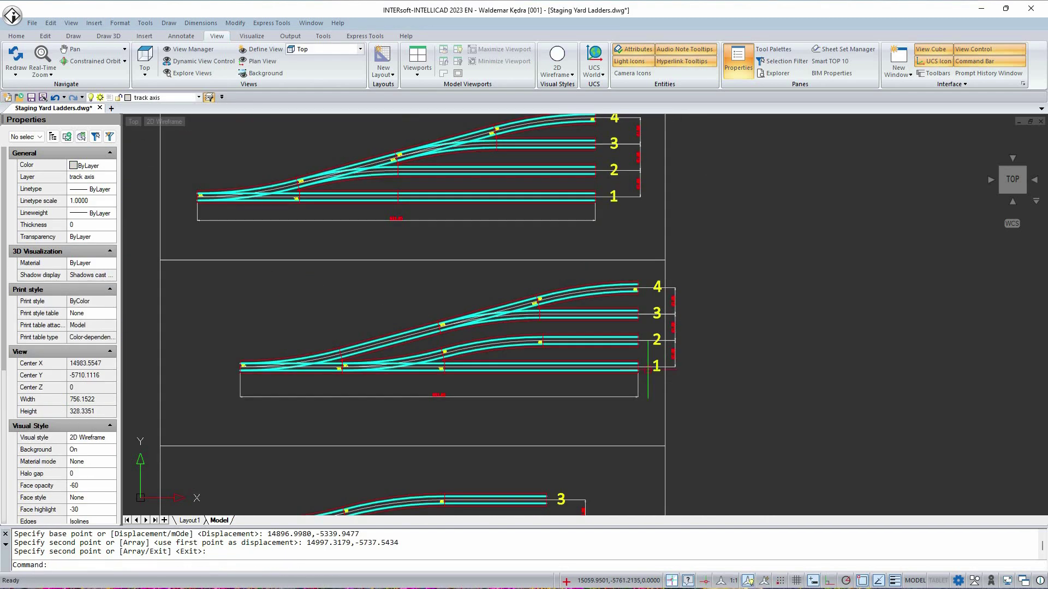
click(208, 270)
click(760, 432)
text(v)
key(Return)
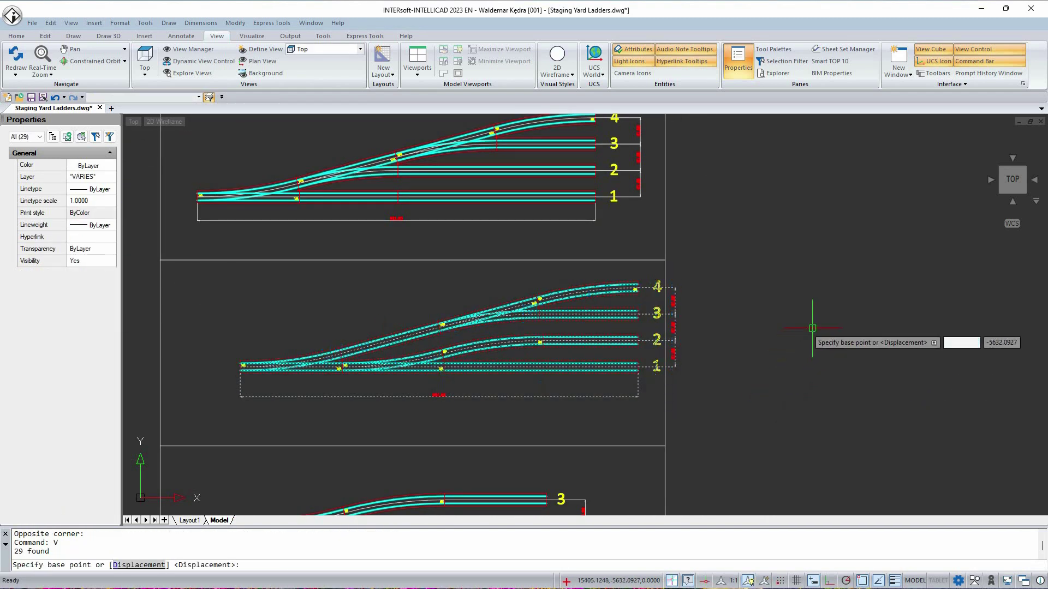
click(813, 327)
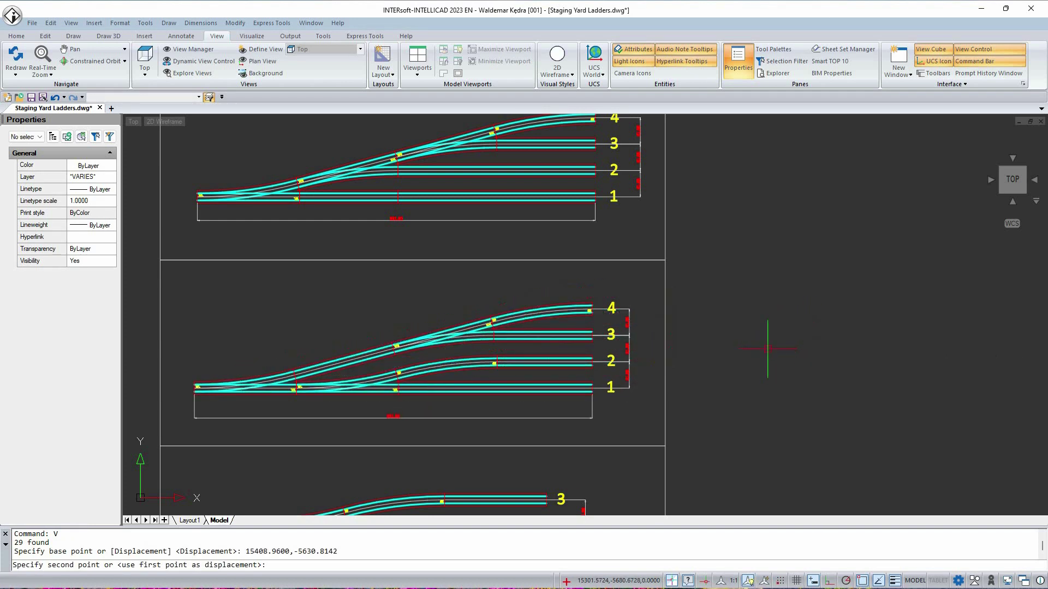
click(767, 349)
Delete the track spacing dimensions and the track numbers 1 to 3 from the bottom ladder.
scroll(758, 342, down, 1)
middle_drag(743, 406, 751, 263)
scroll(493, 336, up, 4)
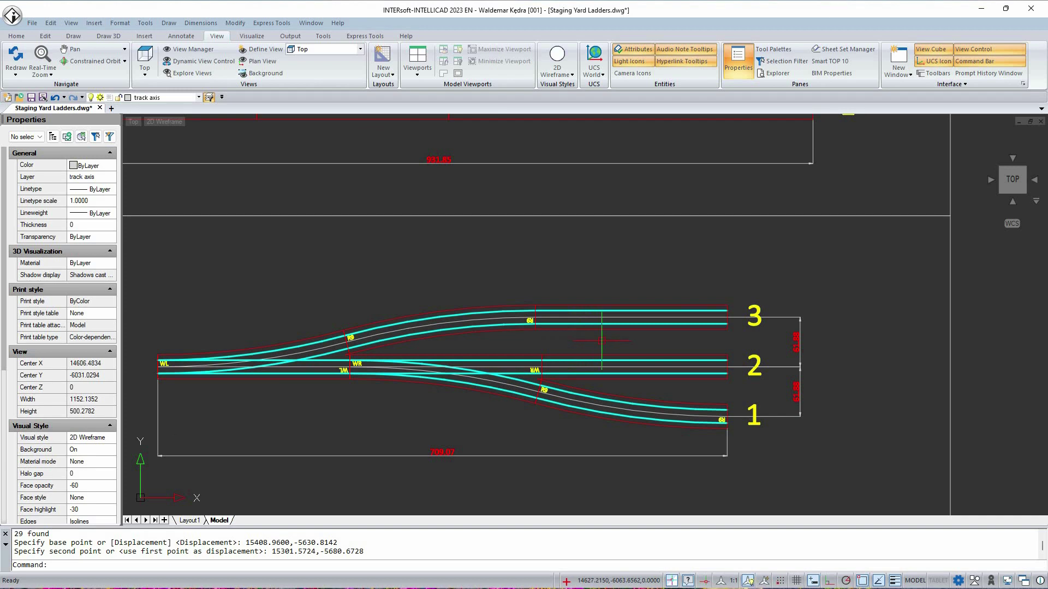
click(781, 281)
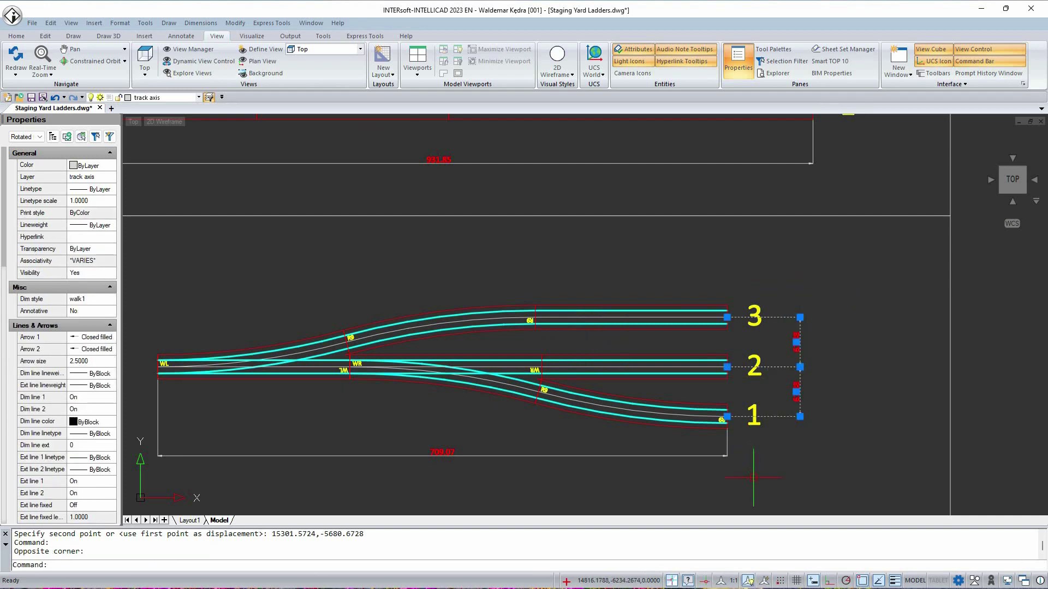
key(Delete)
click(812, 457)
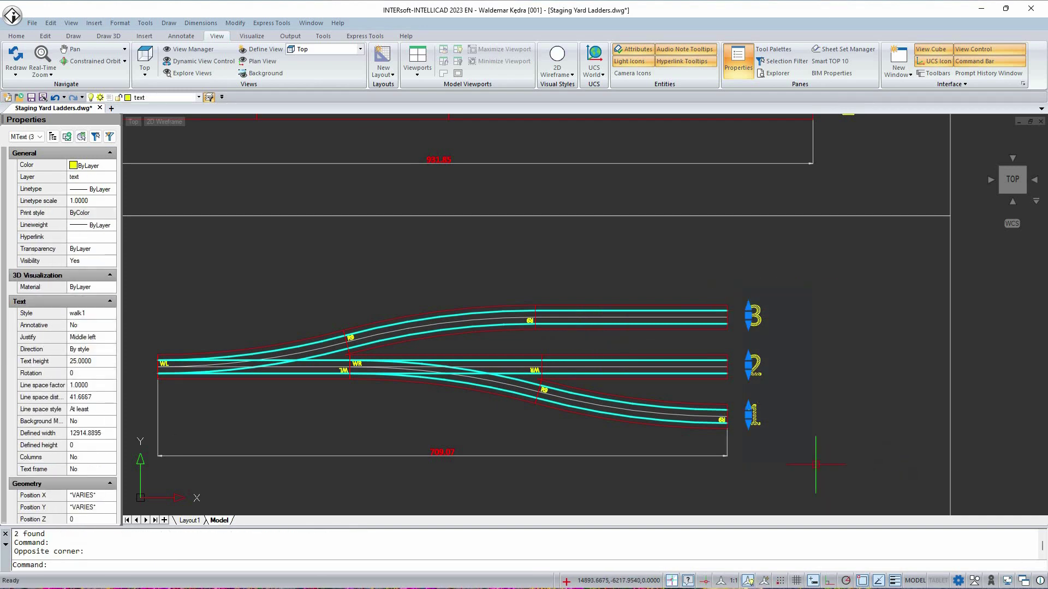
key(Delete)
Delete the R9 curve and the straight section of the bottom ladder's uppermost track.
click(594, 341)
click(424, 272)
key(Delete)
Copy the middle ladder's upper WR turnout, R9 curve and straight section onto the diverging end of the bottom ladder's WL turnout.
scroll(555, 321, down, 3)
middle_drag(561, 244, 546, 366)
scroll(611, 292, up, 4)
click(690, 299)
click(461, 142)
text(k)
key(Return)
scroll(293, 284, up, 4)
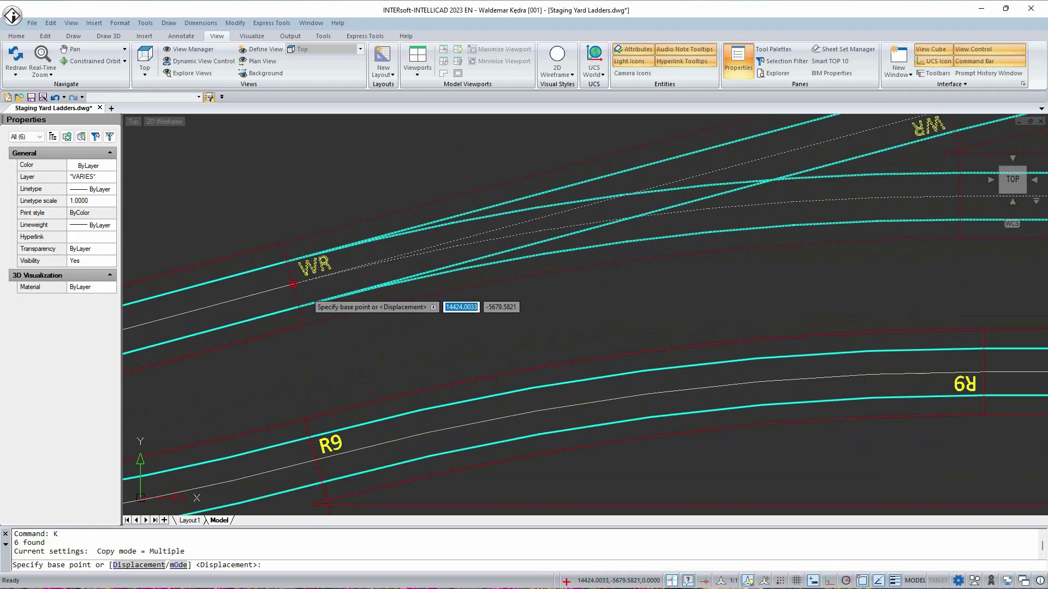
click(294, 285)
scroll(400, 298, down, 6)
middle_drag(393, 469, 477, 303)
scroll(471, 316, up, 3)
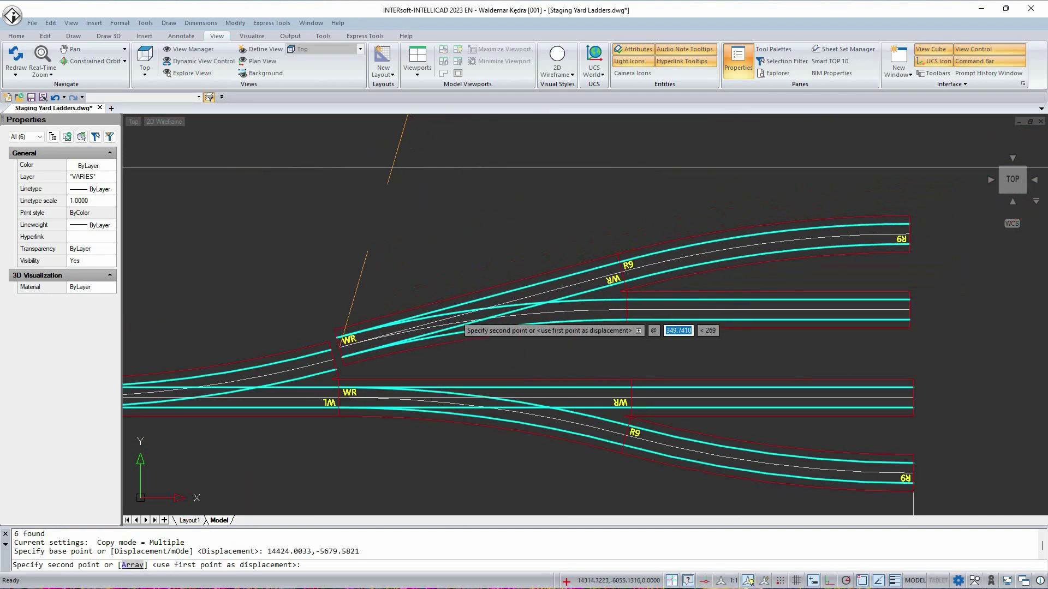
click(336, 347)
key(Return)
Stretch the end of the bottom ladder's third-track straight section perpendicular to the end line of the track below.
scroll(410, 275, down, 2)
middle_drag(756, 328, 598, 314)
scroll(598, 313, up, 2)
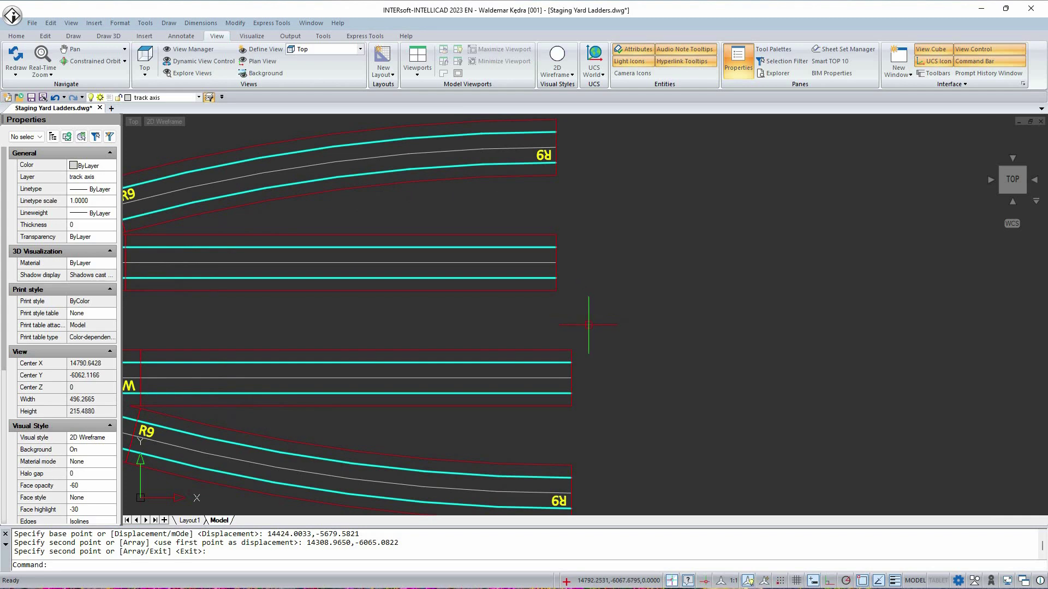
click(514, 205)
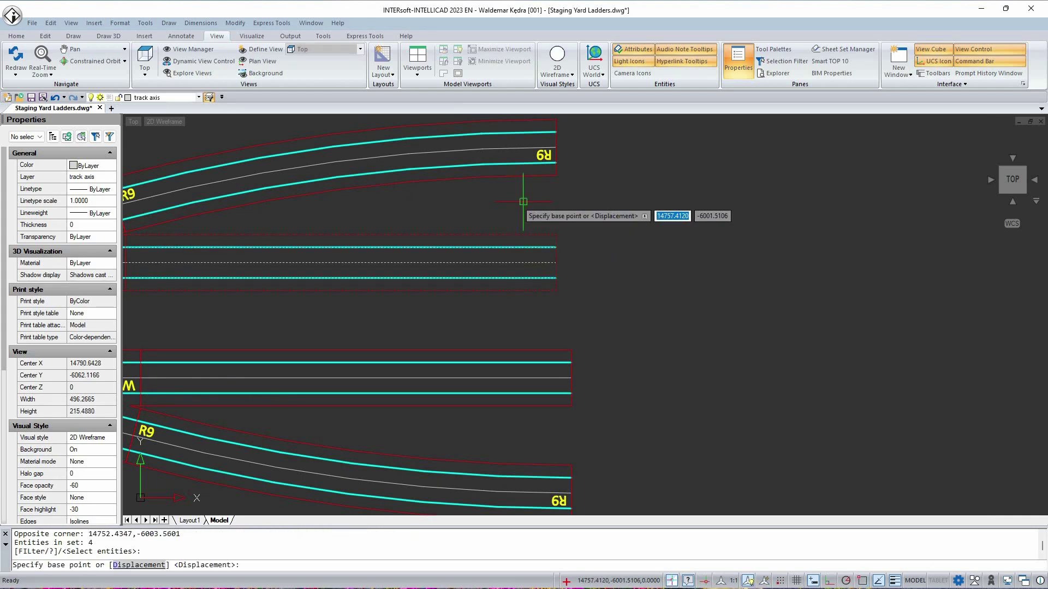
click(555, 234)
shift+right_click(589, 214)
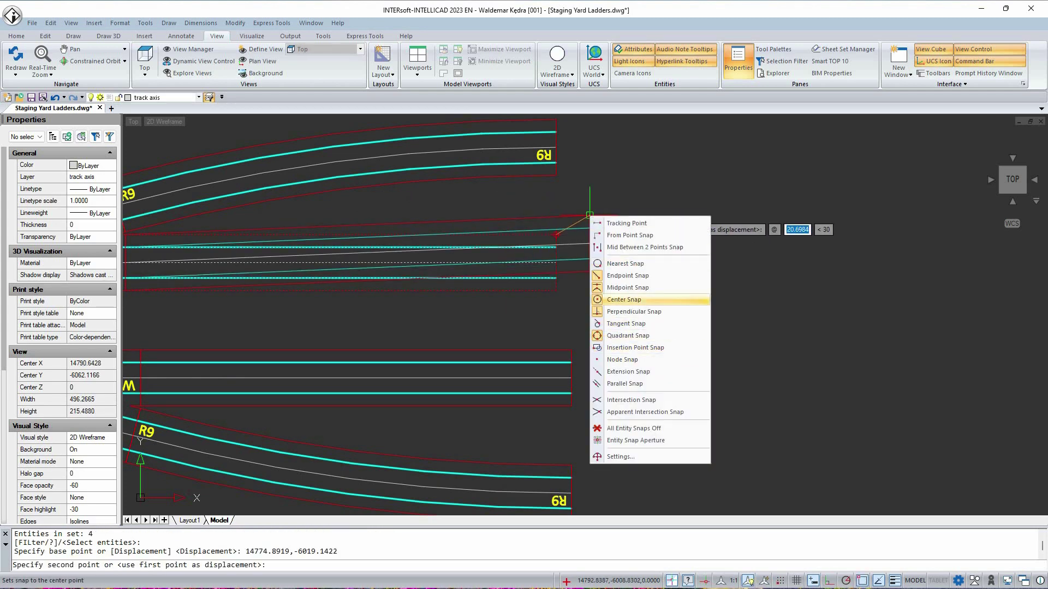
click(633, 312)
click(572, 355)
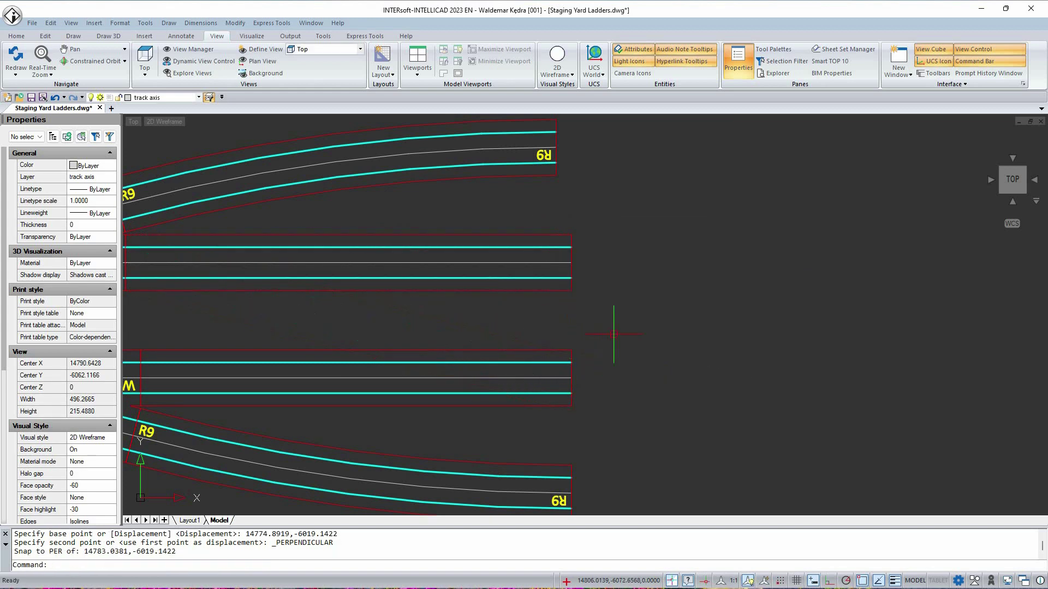
Copy the third track's straight section onto the end of the top track's R9 curve in the bottom ladder.
scroll(620, 312, down, 3)
scroll(583, 353, down, 2)
scroll(583, 353, up, 5)
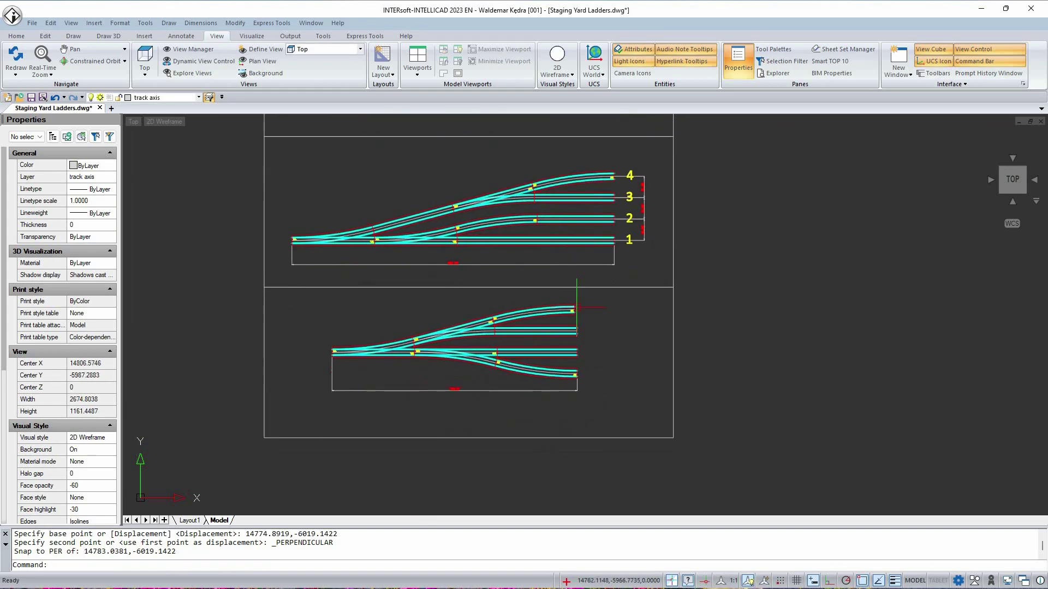
scroll(583, 354, up, 3)
click(446, 356)
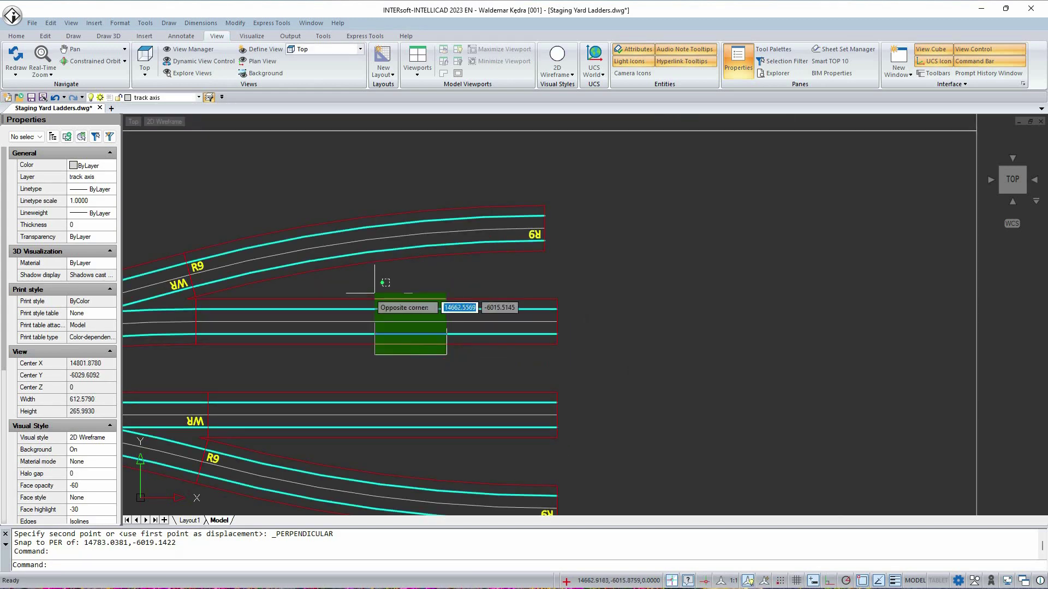
click(371, 287)
text(c)
key(space)
click(197, 322)
scroll(562, 205, up, 4)
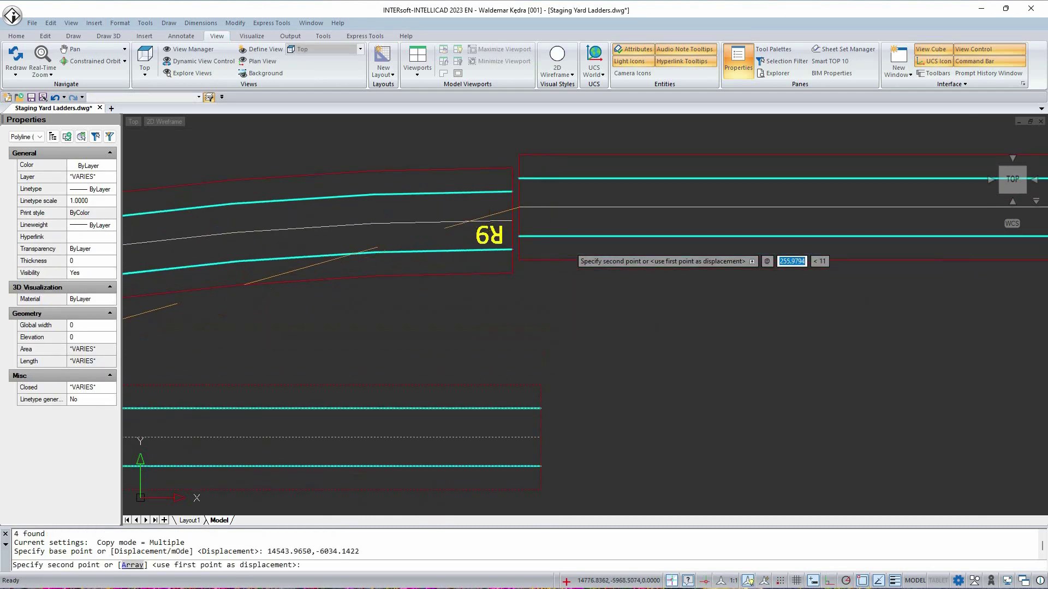
click(544, 229)
key(Return)
Stretch the copied top-track straight section back so its end is perpendicular to the end line of the track below.
middle_drag(699, 327, 572, 327)
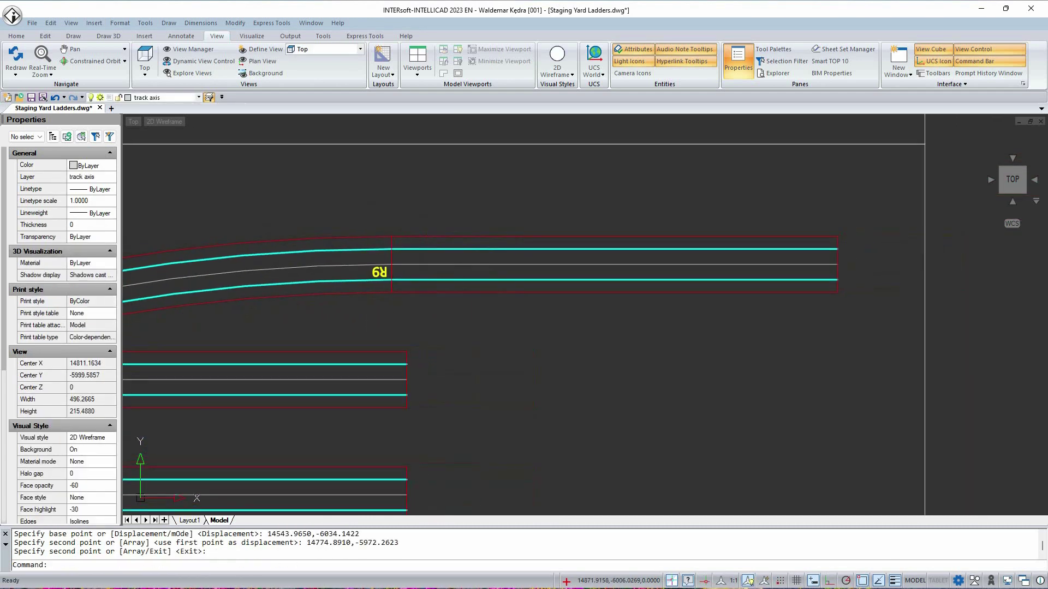
click(819, 216)
key(Return)
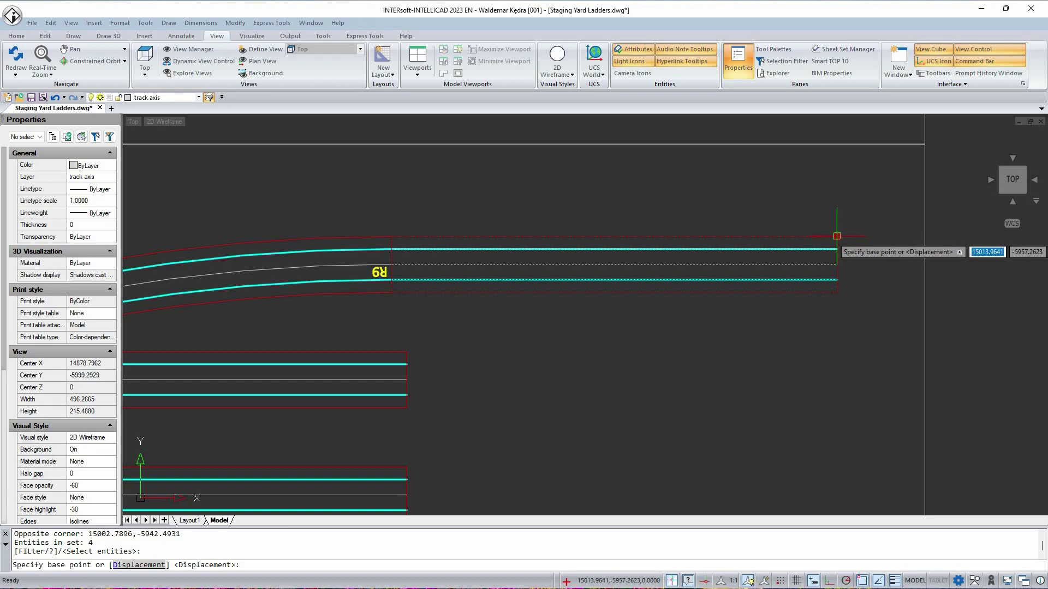
click(836, 236)
shift+right_click(453, 329)
click(498, 425)
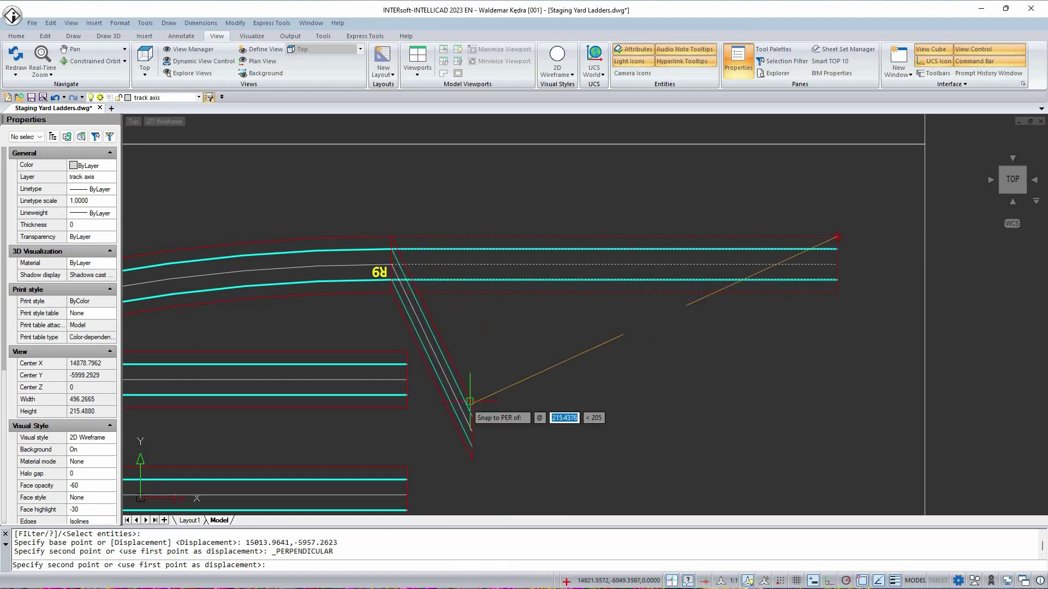
click(411, 359)
Dimension the vertical spacing between the right ends of the bottom ladder's top two track centrelines.
scroll(501, 256, down, 5)
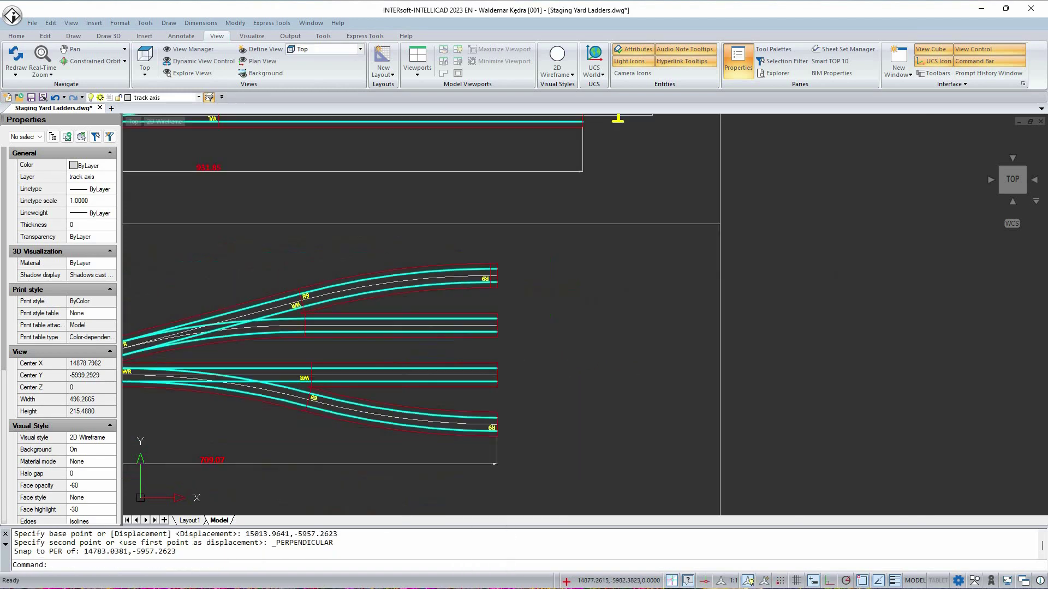
text(w)
key(Return)
scroll(570, 273, up, 3)
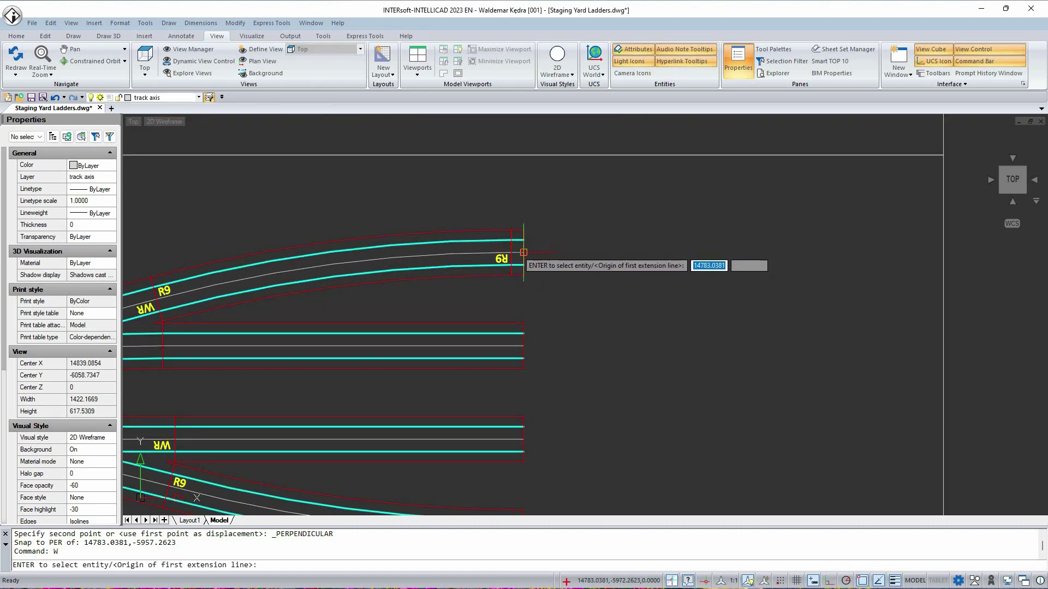
click(523, 252)
click(523, 346)
click(667, 284)
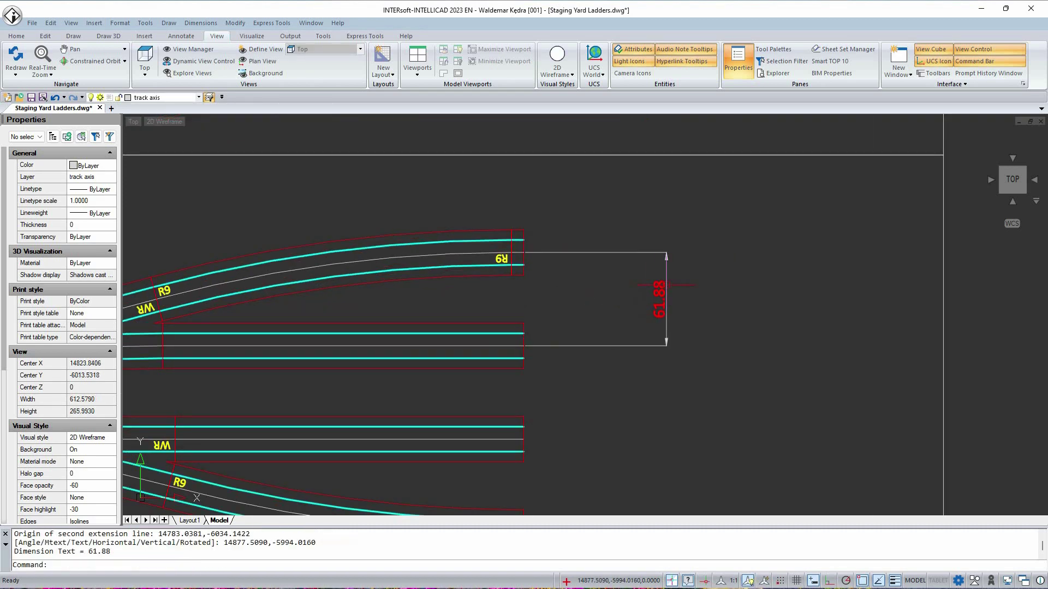
Continue the spacing dimension chain down to the centreline ends of the bottom ladder's two lower tracks.
key(Return)
middle_drag(524, 413, 557, 289)
click(557, 314)
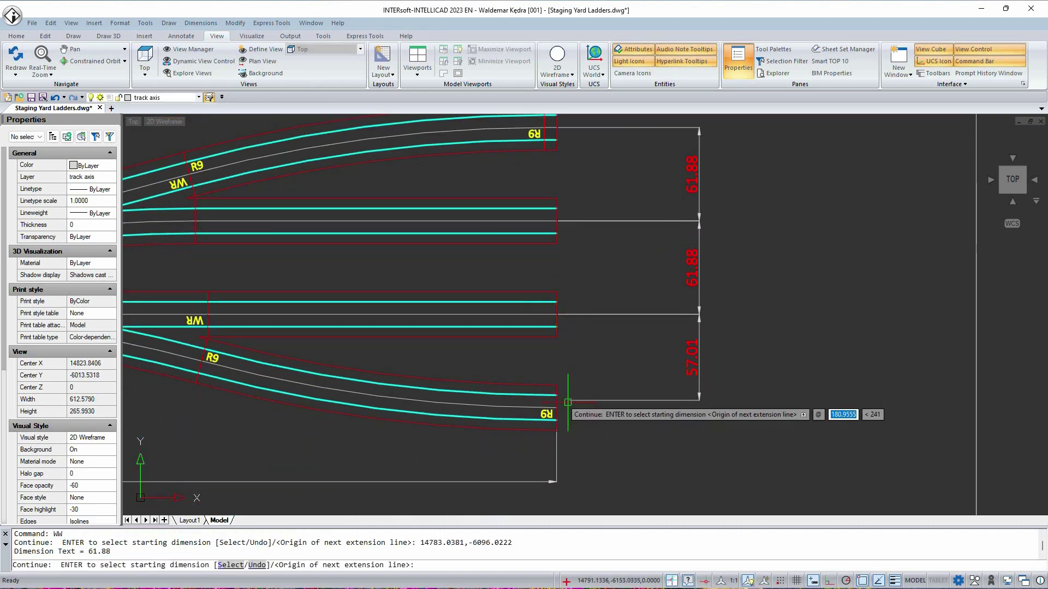
click(557, 407)
key(Return)
key(Return)
Copy the track numbers 1 to 4 from the middle ladder to the matching track ends of the bottom ladder.
scroll(606, 373, down, 4)
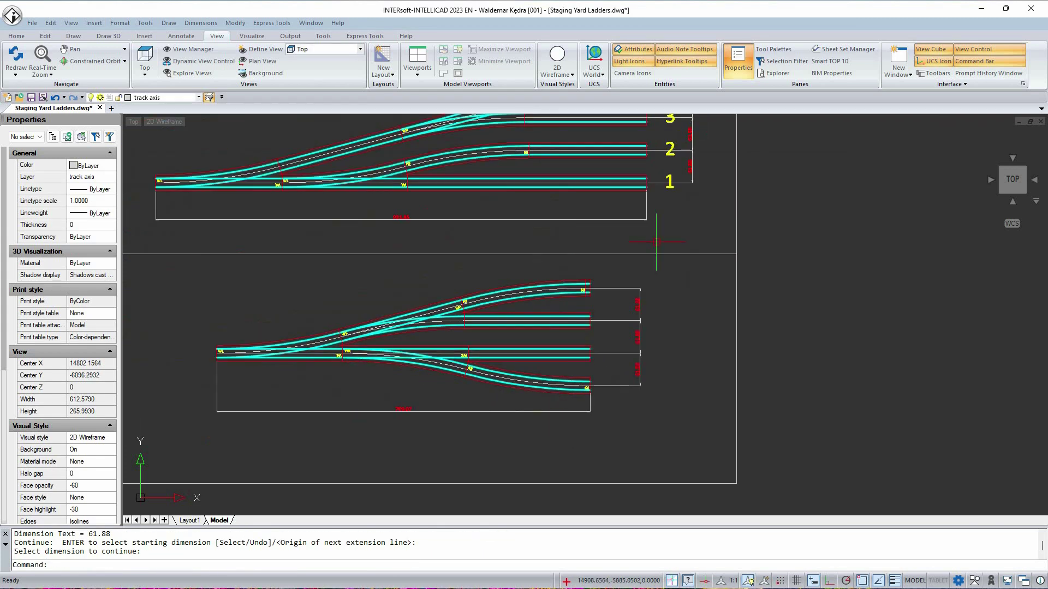
middle_drag(649, 180, 608, 316)
click(615, 203)
click(638, 347)
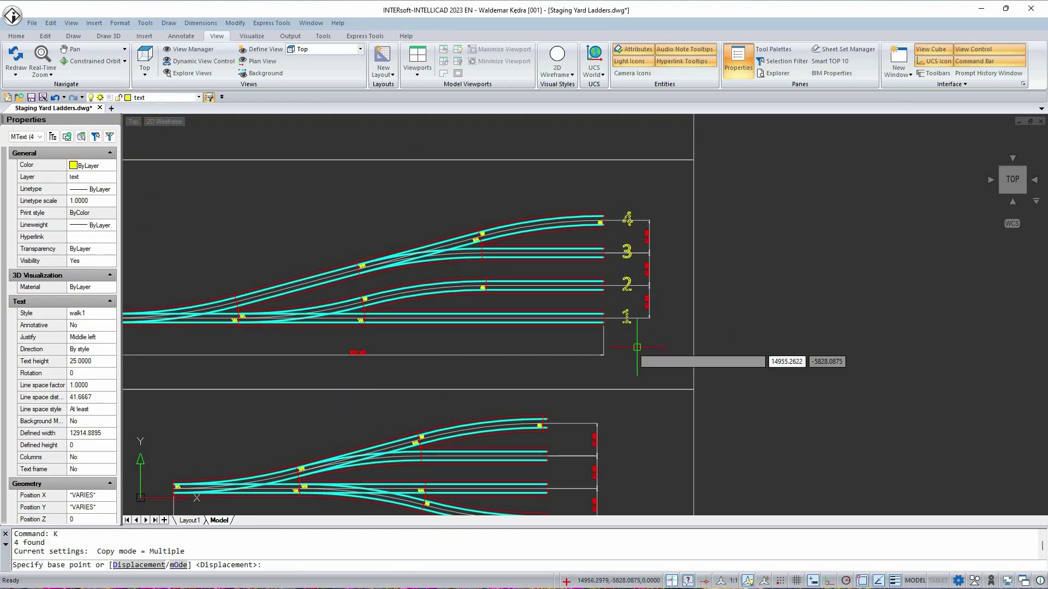
scroll(633, 342, up, 3)
scroll(584, 317, down, 3)
scroll(582, 328, up, 3)
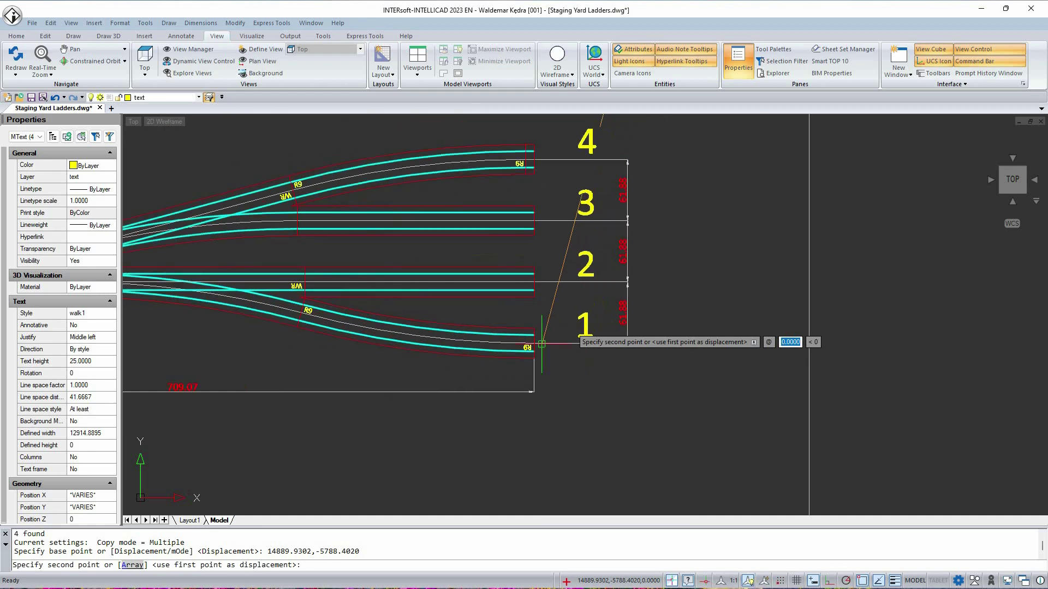
click(577, 378)
key(Return)
Move the whole bottom ladder with its dimensions and track numbers slightly down and right to centre it in its frame.
scroll(614, 382, down, 4)
middle_drag(496, 300, 545, 326)
scroll(545, 325, down, 1)
click(360, 301)
click(670, 422)
middle_drag(678, 374, 686, 351)
text(v)
key(Return)
click(687, 327)
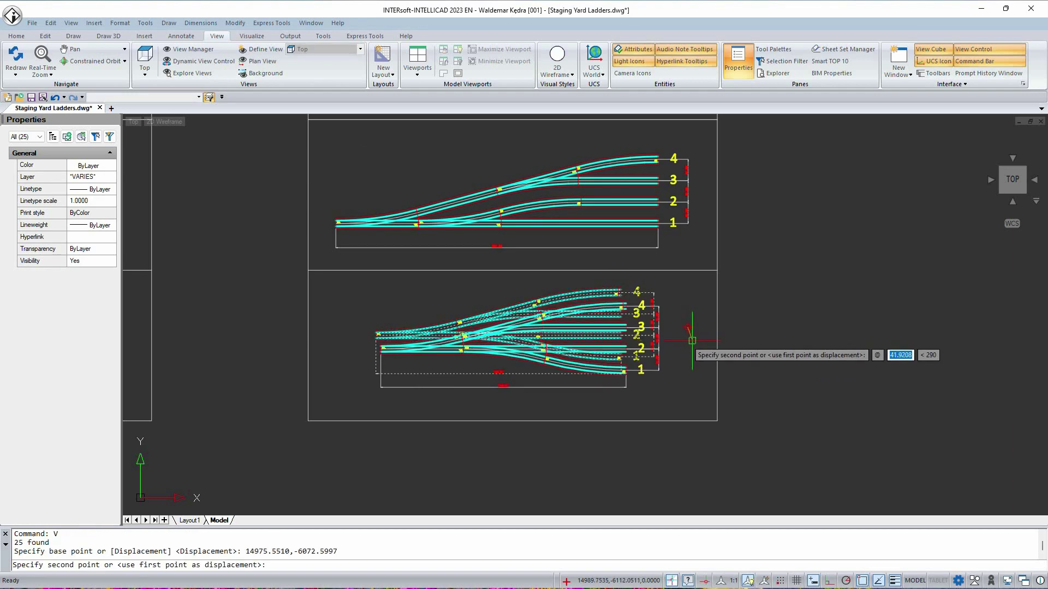
click(690, 338)
scroll(496, 395, up, 5)
scroll(519, 378, down, 7)
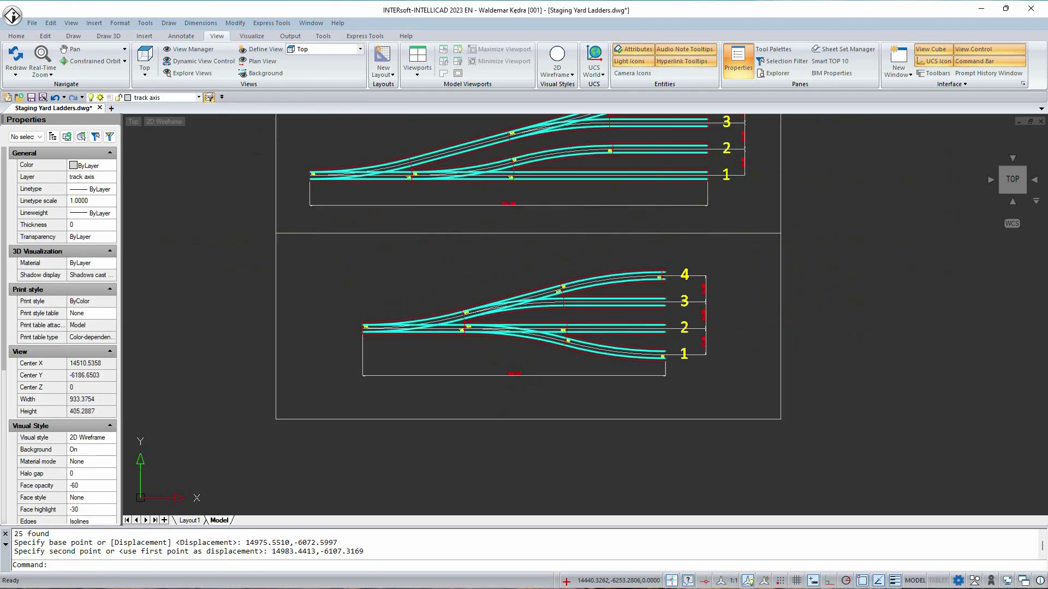
scroll(525, 371, up, 1)
middle_drag(557, 247, 441, 345)
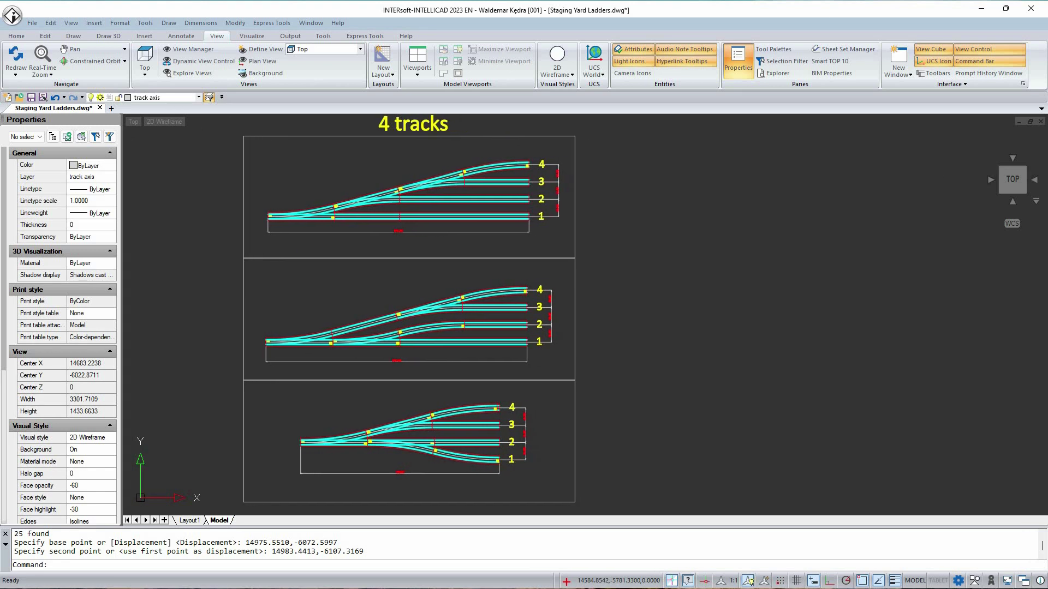
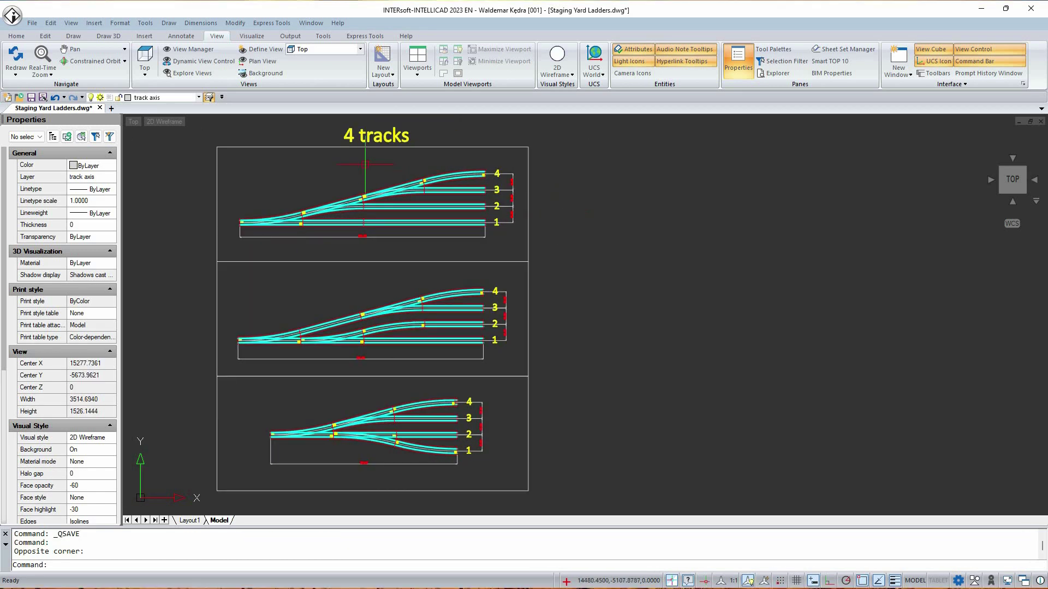
Copy the top four-track ladder with its frame, title, numbers and dimensions horizontally into the empty space to its right.
click(204, 117)
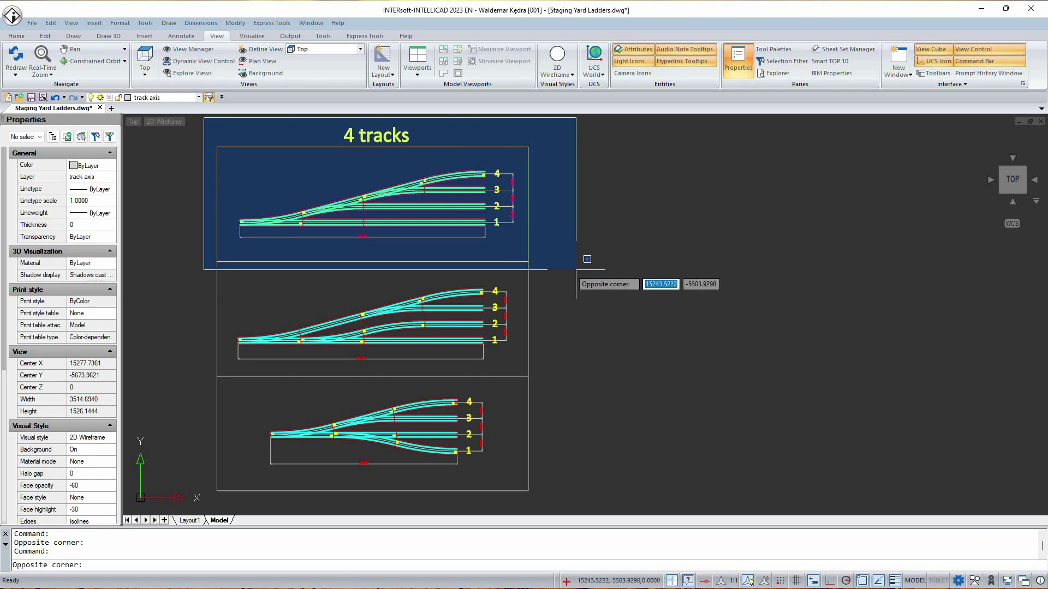
click(576, 269)
text(c)
key(Return)
click(563, 231)
key(F8)
middle_drag(813, 262, 540, 282)
click(779, 283)
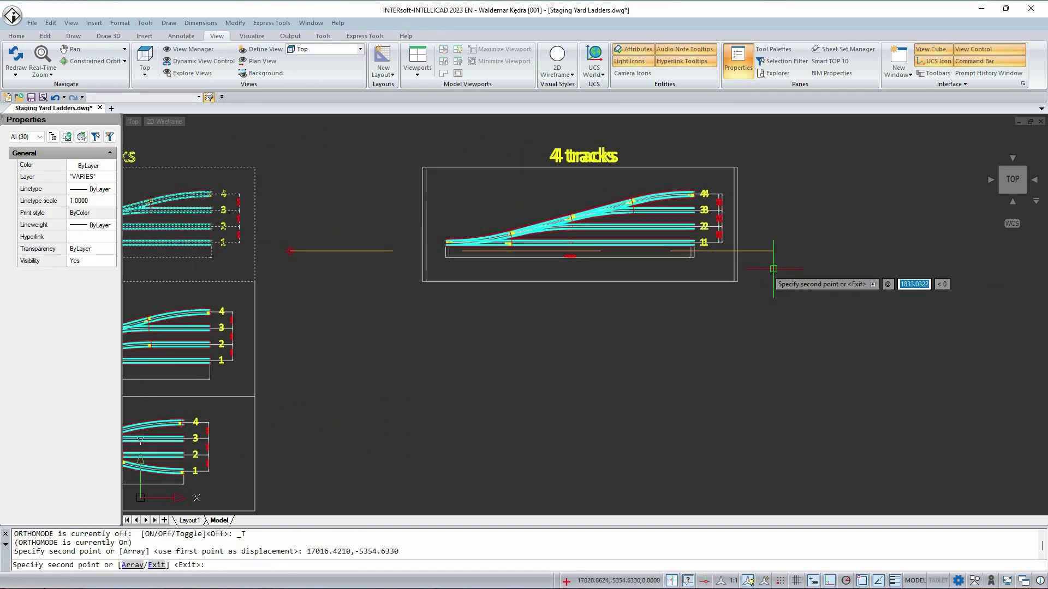
key(Return)
Change the title above the copied ladder to "5 tracks".
scroll(650, 148, up, 2)
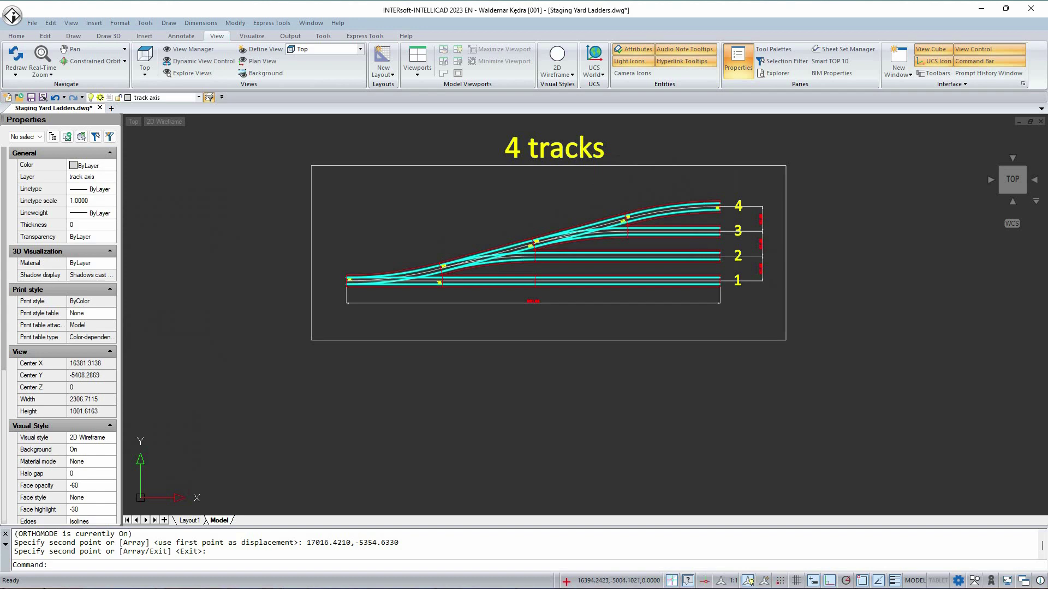
double_click(569, 154)
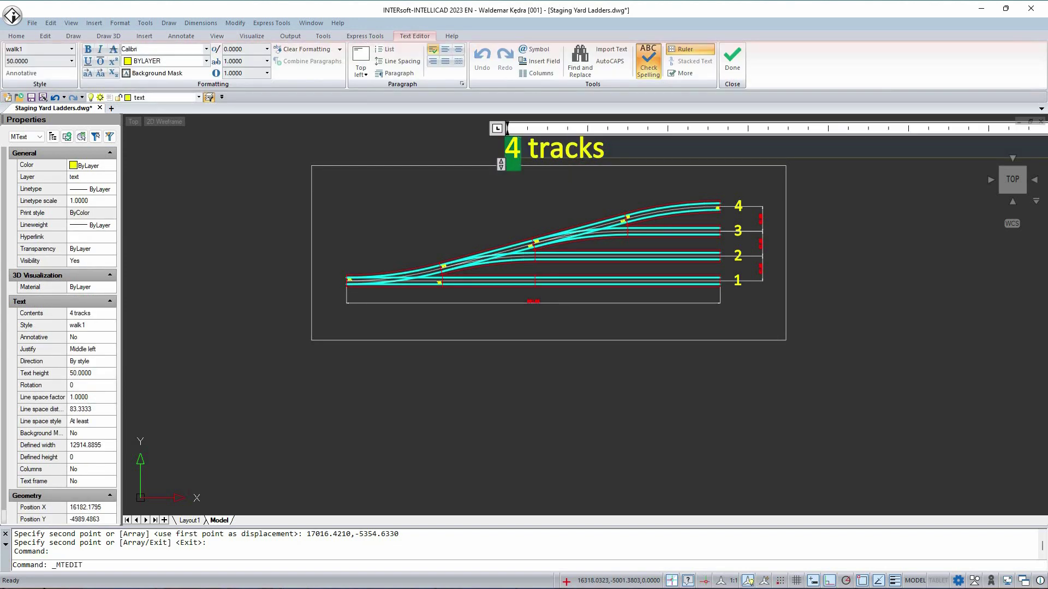
click(535, 207)
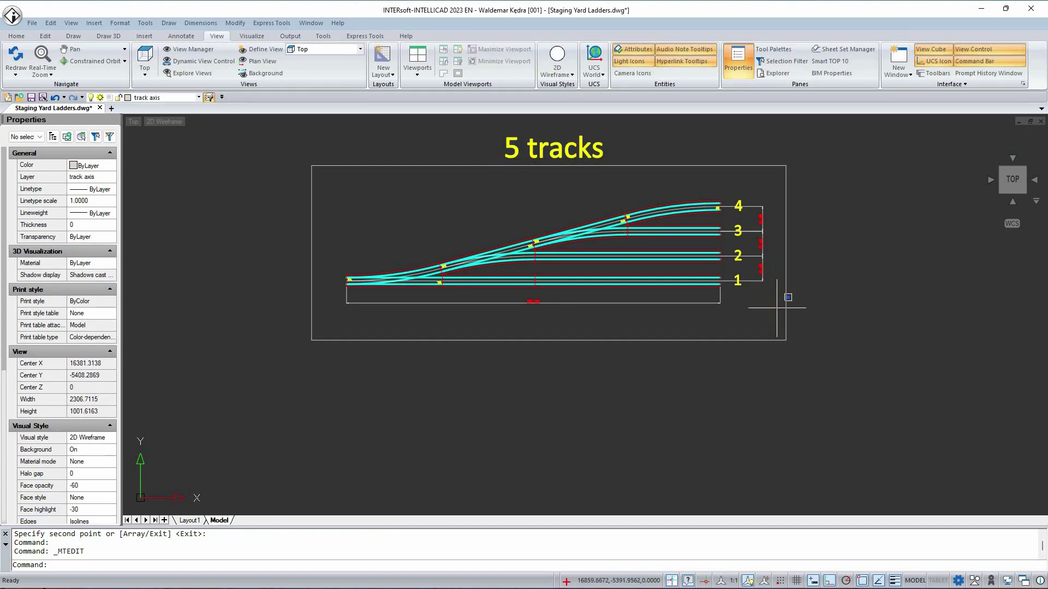
Delete the copied ladder's dimensions and move its track numbers 1 to 4 horizontally to the right, outside the frame.
click(766, 181)
key(Delete)
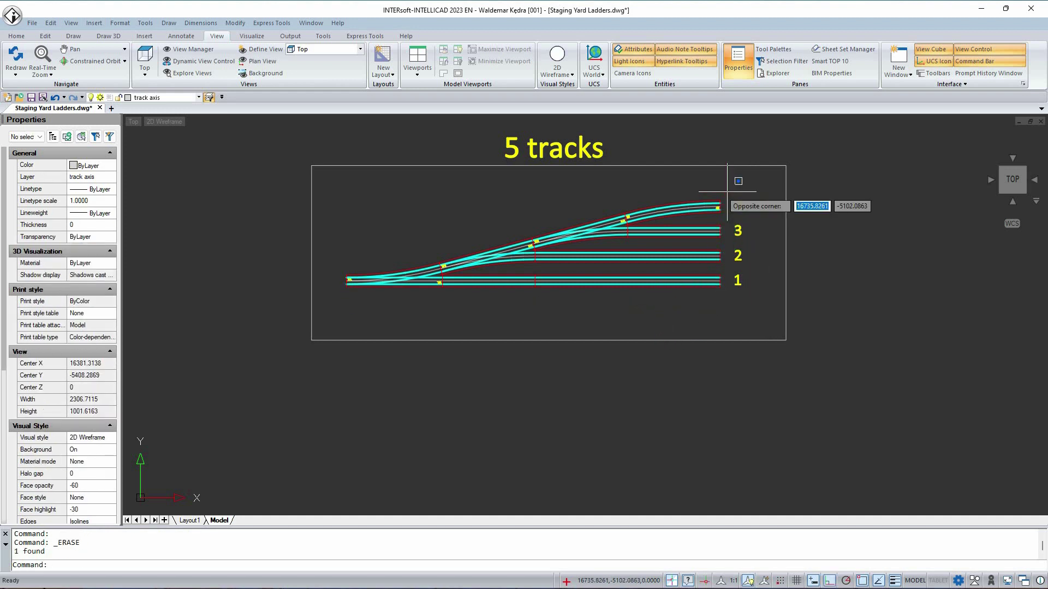
click(762, 315)
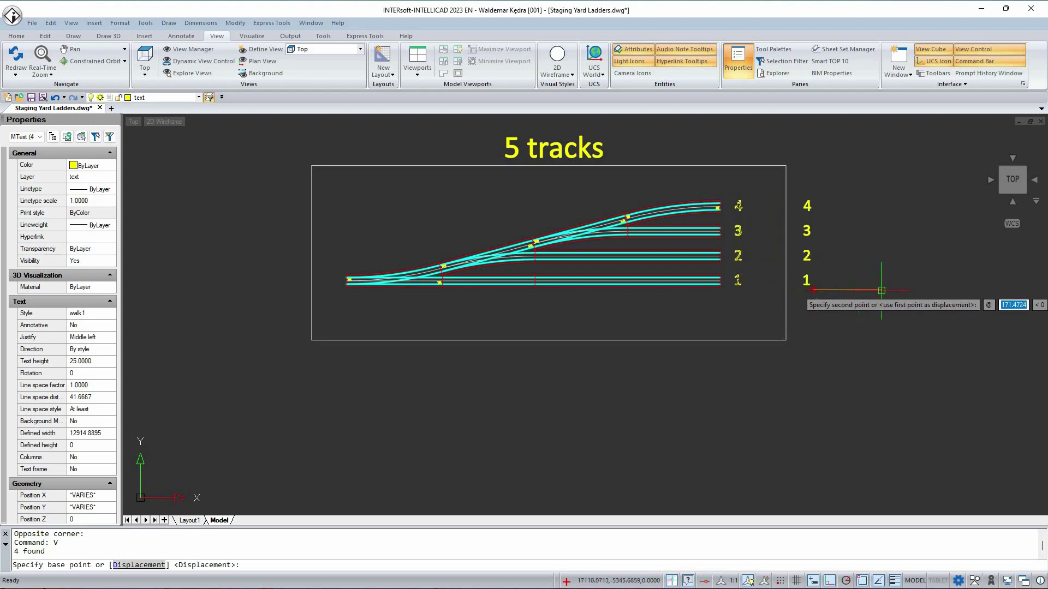
click(953, 289)
Copy the ladder's last turnout with its end curve and attached straight track to free space up and right of it.
scroll(686, 233, up, 3)
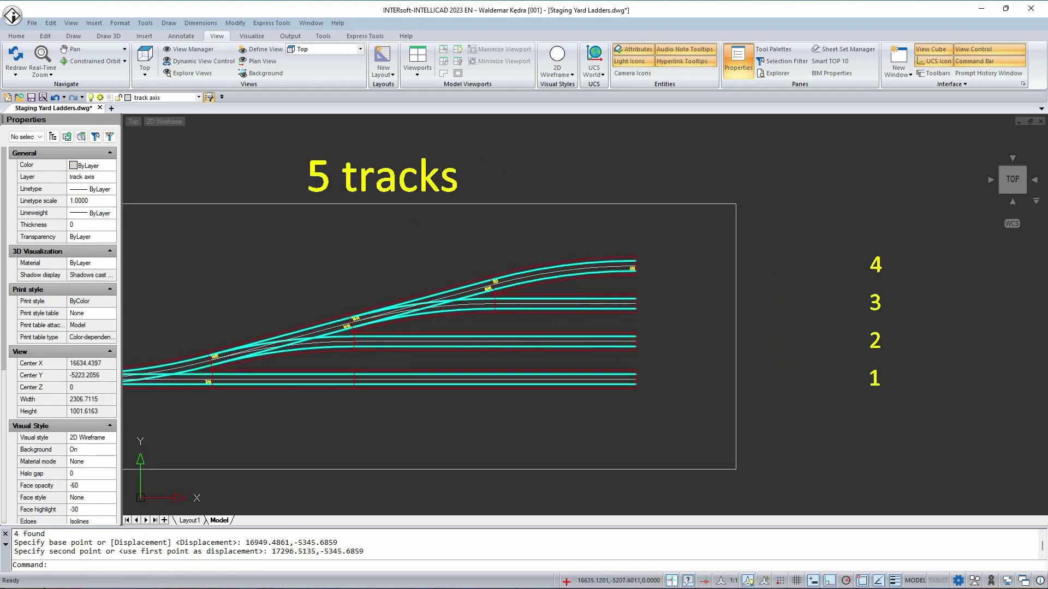
click(617, 319)
click(436, 261)
text(c)
key(space)
click(435, 261)
key(F8)
middle_drag(532, 227, 462, 273)
click(569, 158)
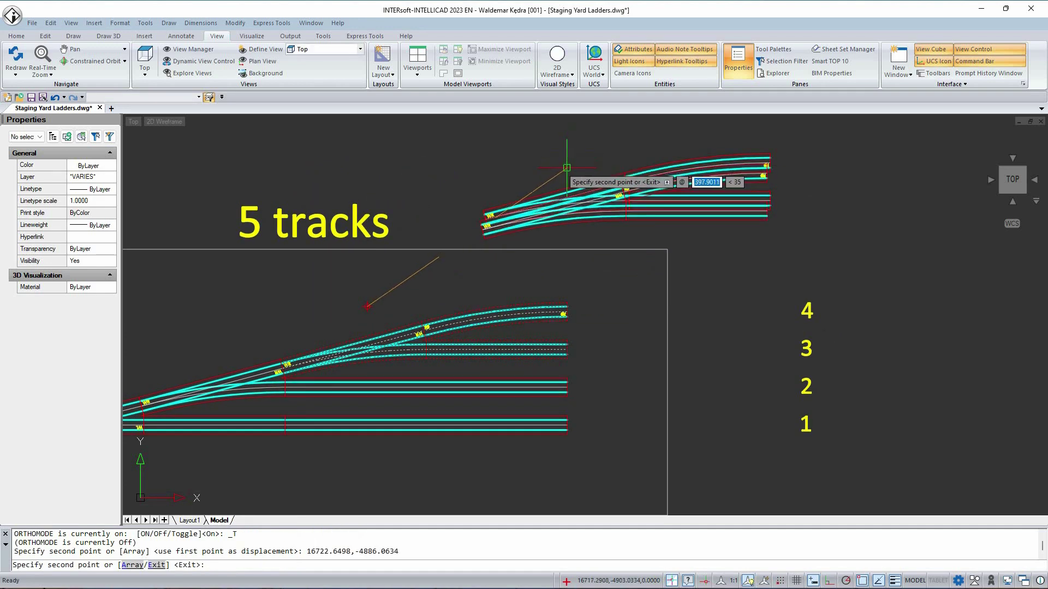
key(Escape)
Erase the original R9 end curve and move the copied turnout group onto the open end of the ladder's last turnout.
click(490, 295)
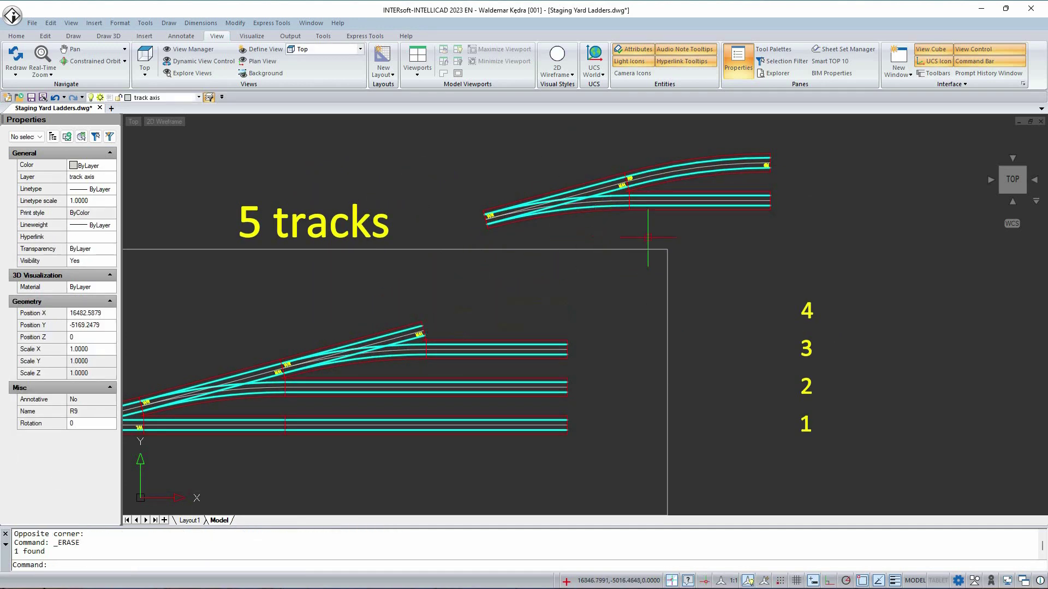
click(682, 227)
click(543, 152)
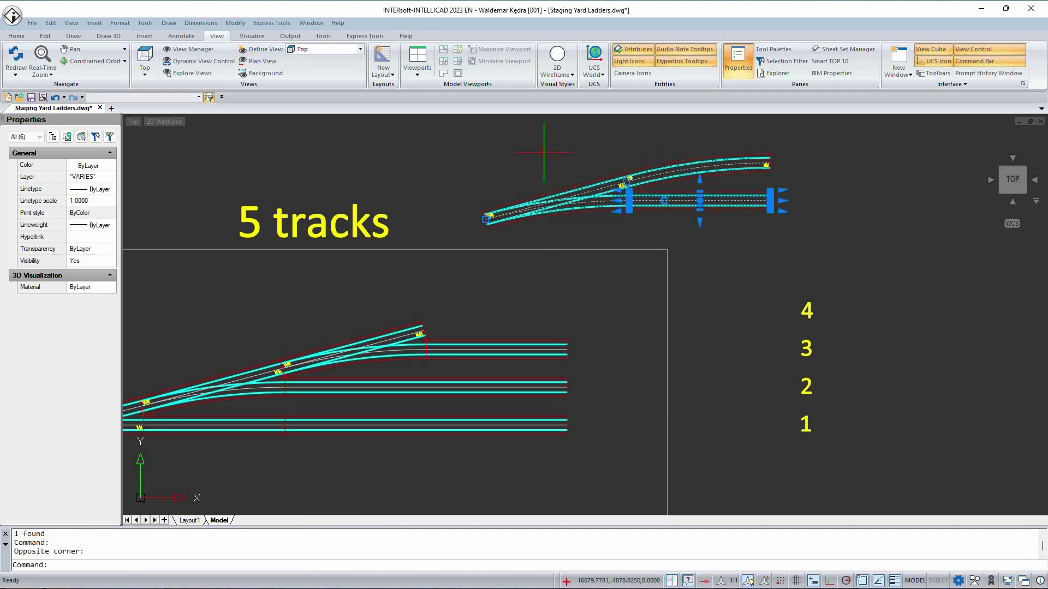
text(V)
key(Return)
scroll(485, 224, up, 1)
click(482, 218)
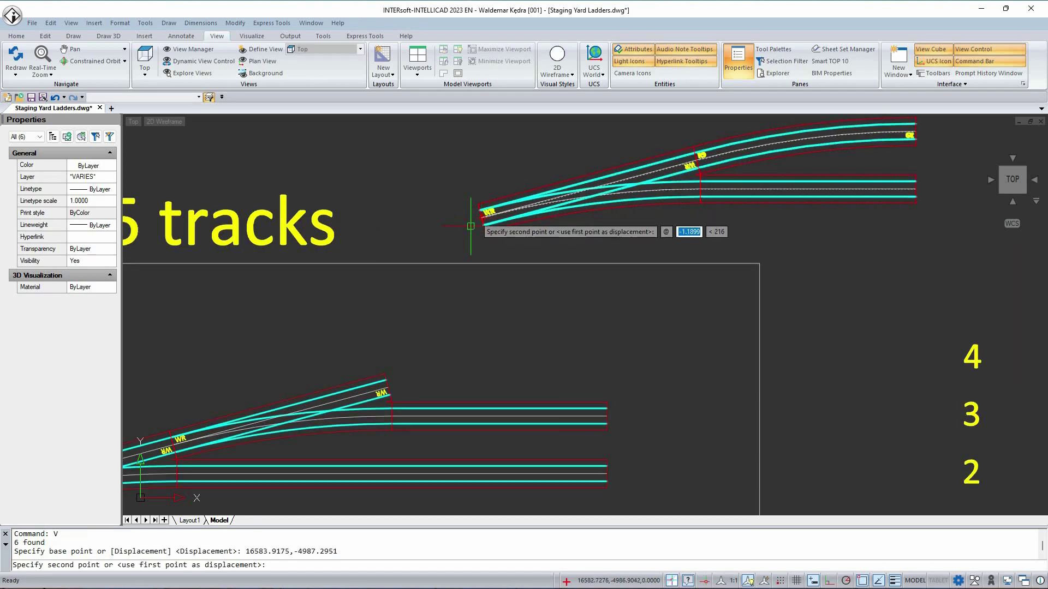
click(387, 388)
scroll(529, 286, down, 3)
Stretch the three lower straight tracks to the right until they end level with the new upper tracks, using a perpendicular snap.
scroll(646, 322, up, 4)
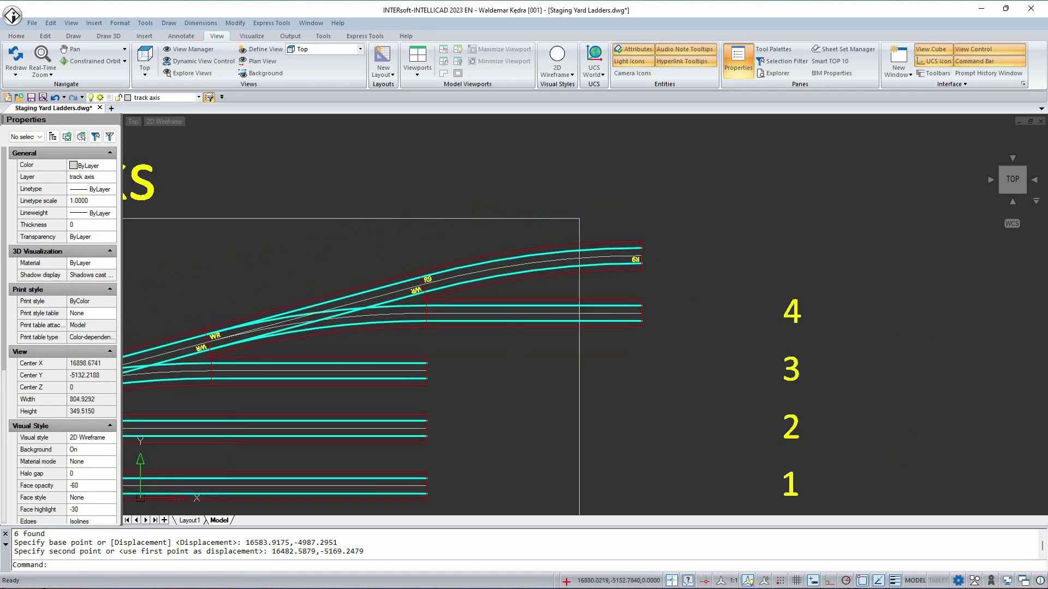
click(492, 228)
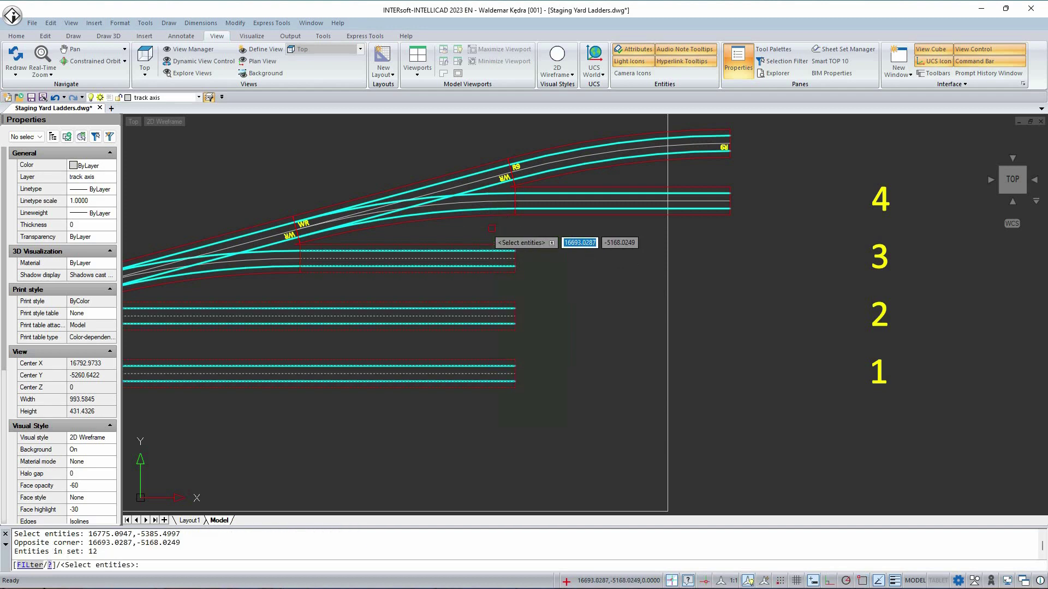
click(512, 244)
shift+right_click(704, 235)
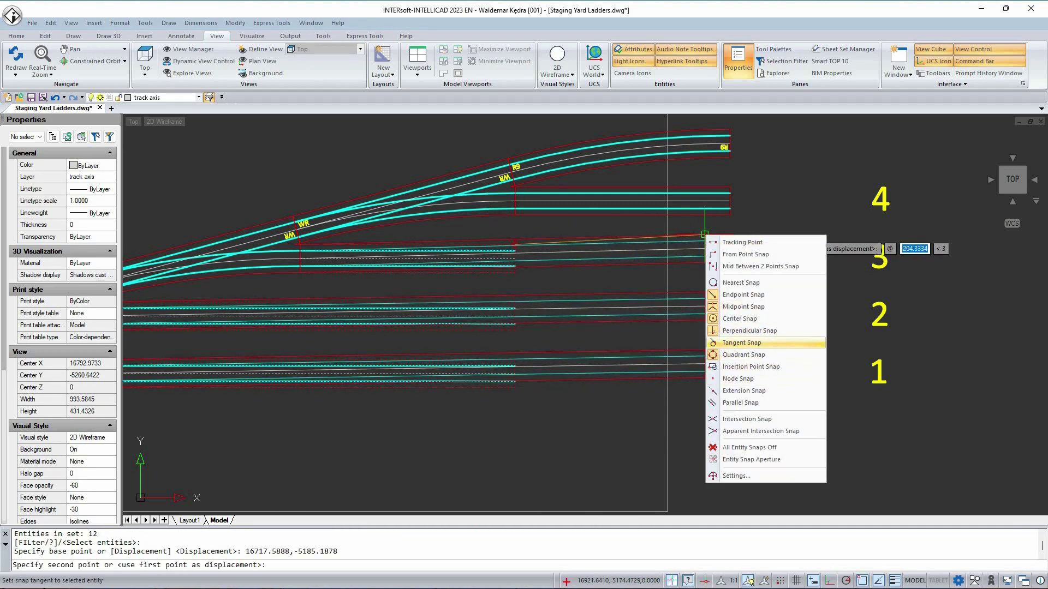
click(778, 331)
scroll(760, 223, up, 3)
click(704, 202)
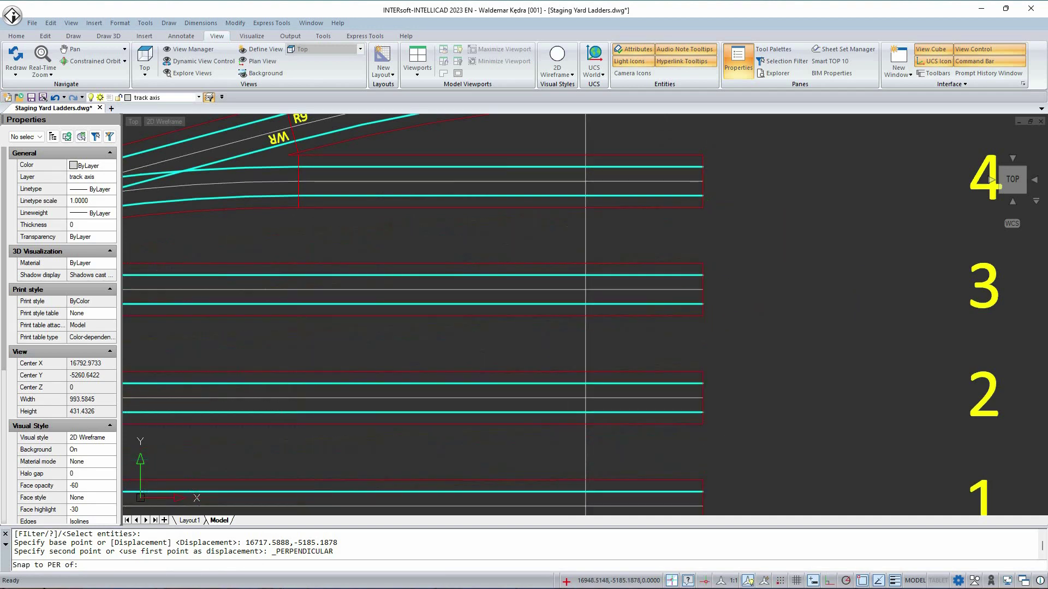
Move the track numbers 1 to 4 horizontally back beside the extended track ends.
scroll(684, 256, down, 4)
scroll(805, 296, down, 2)
click(898, 401)
click(783, 195)
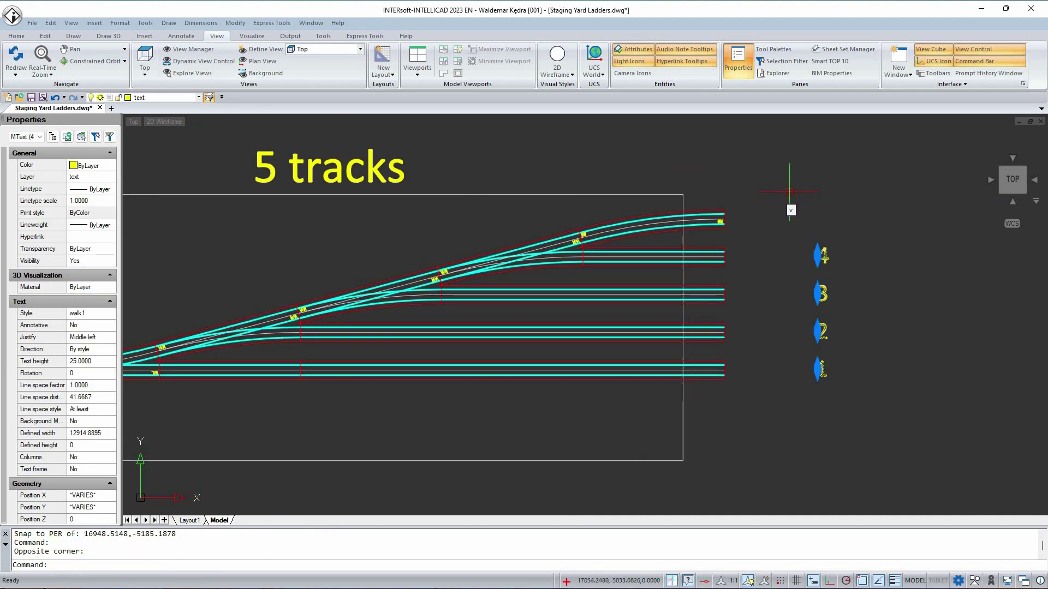
text(v)
key(Return)
click(807, 182)
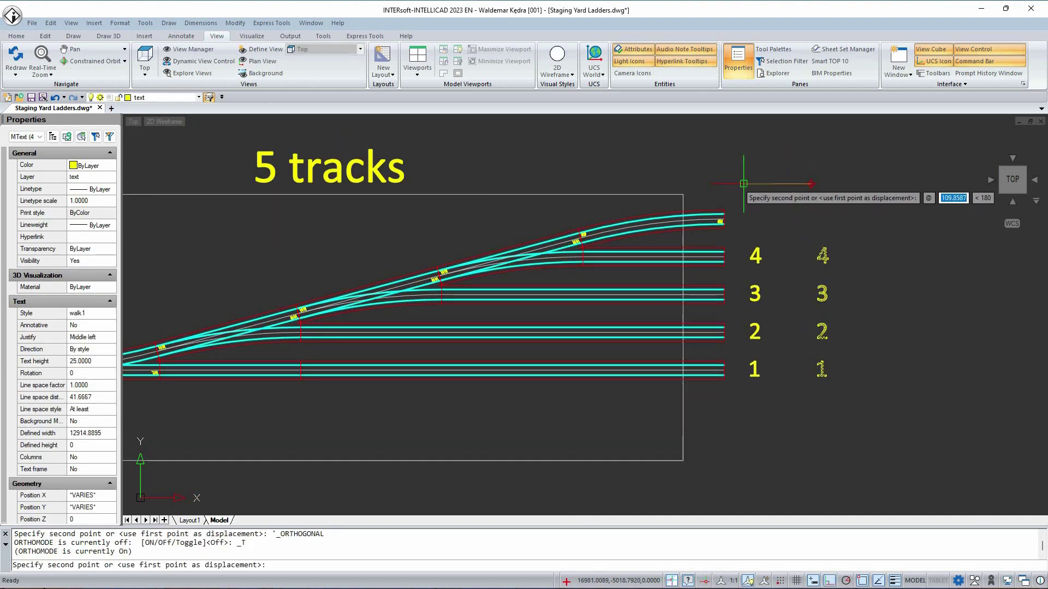
click(736, 183)
Copy the track number 4 straight up by one track spacing to the end of the uppermost track.
click(750, 255)
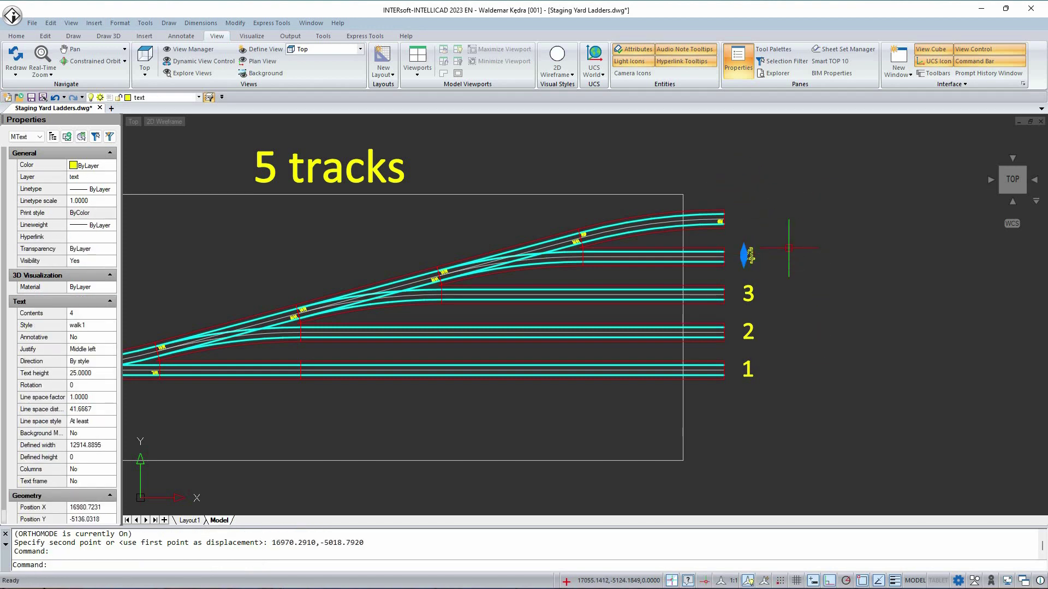
text(co)
key(Return)
scroll(742, 265, up, 3)
click(712, 260)
click(719, 196)
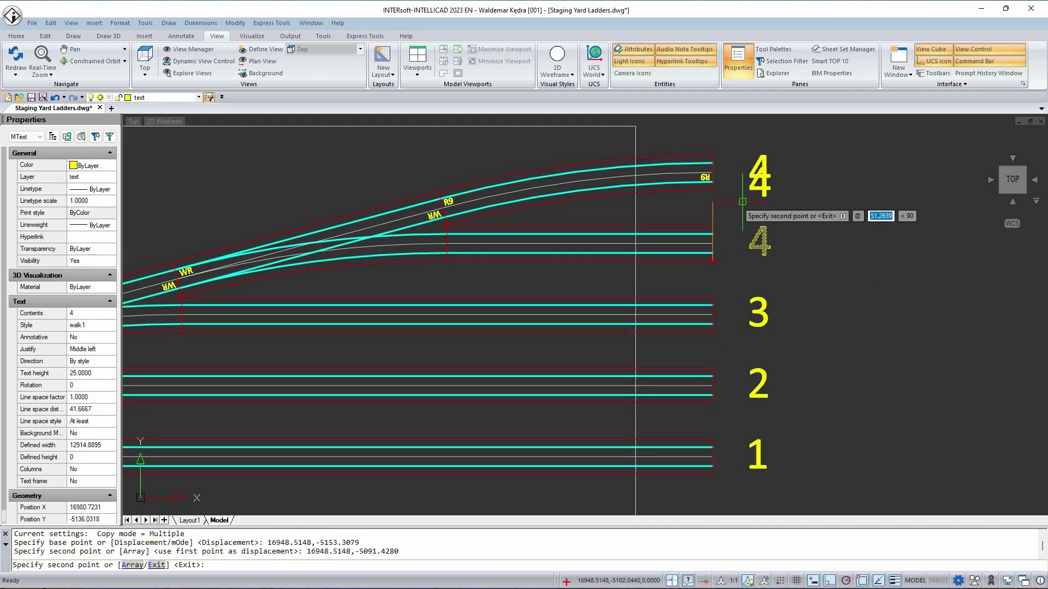
key(Return)
scroll(742, 201, down, 5)
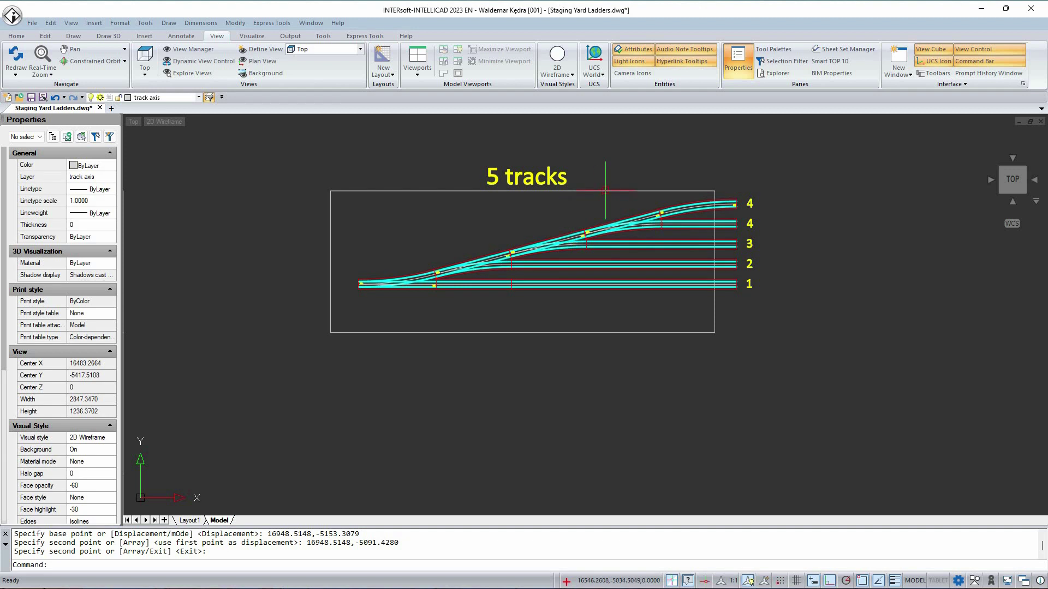
Widen the five-track frame by stretching its right side outward past the track numbers.
click(605, 191)
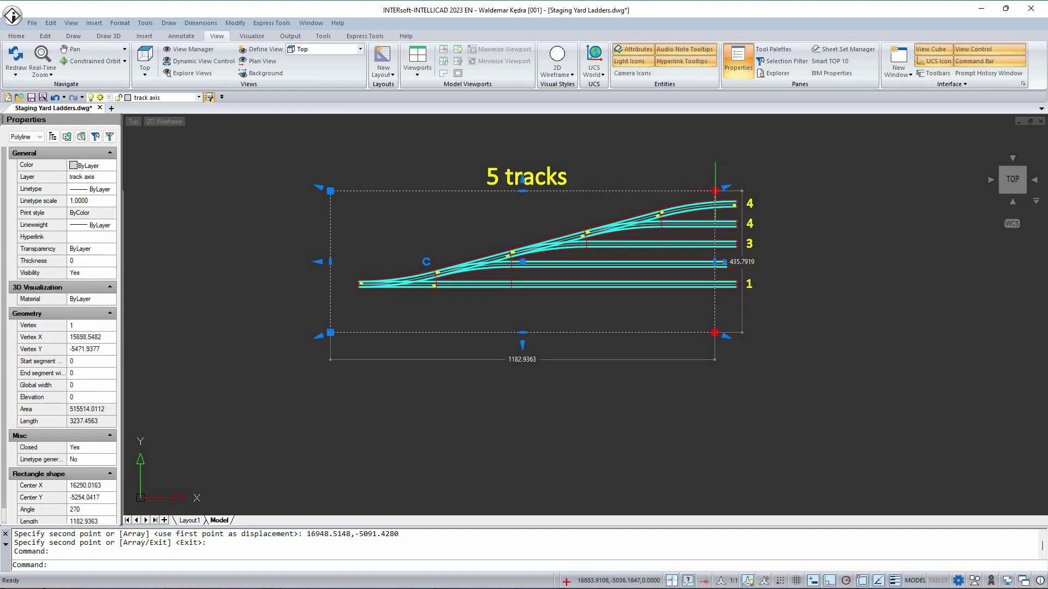
click(715, 190)
key(Escape)
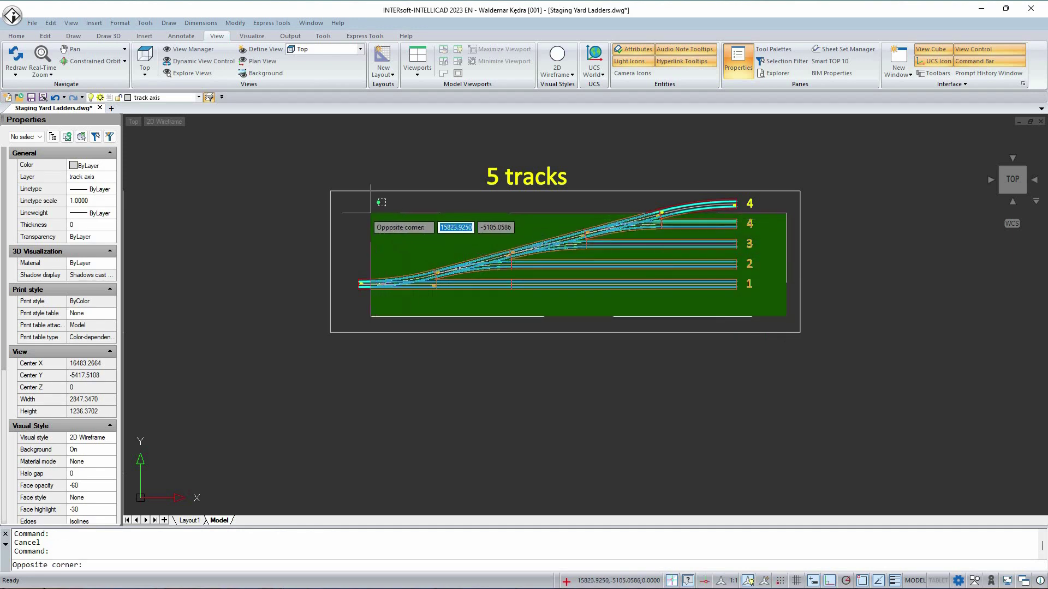
Move the five-track ladder with its numbers down and slightly right by about 78 units to centre it in the frame.
click(348, 200)
text(v)
key(Return)
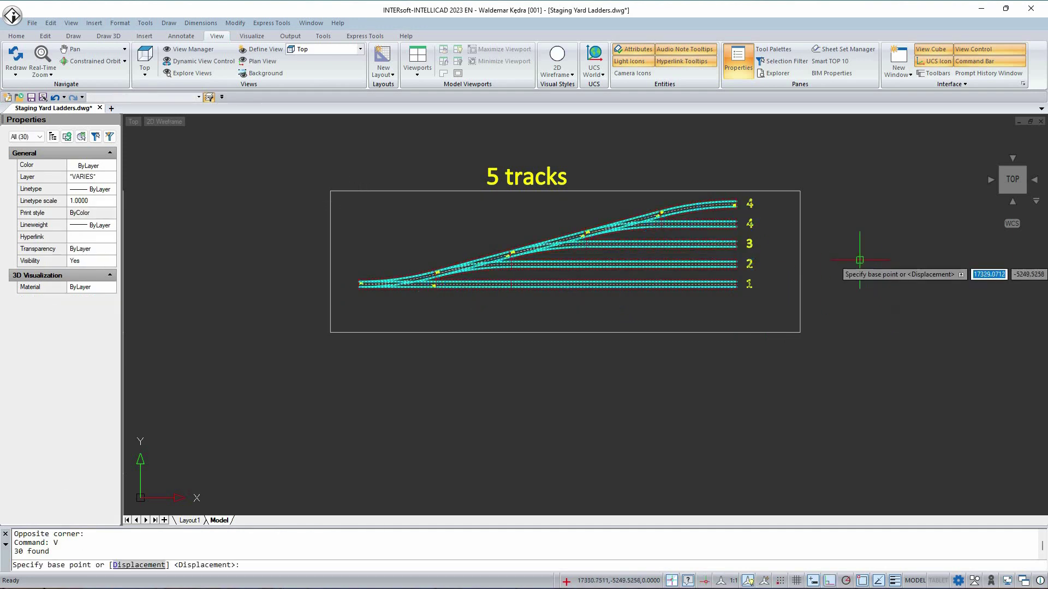
click(862, 258)
key(F8)
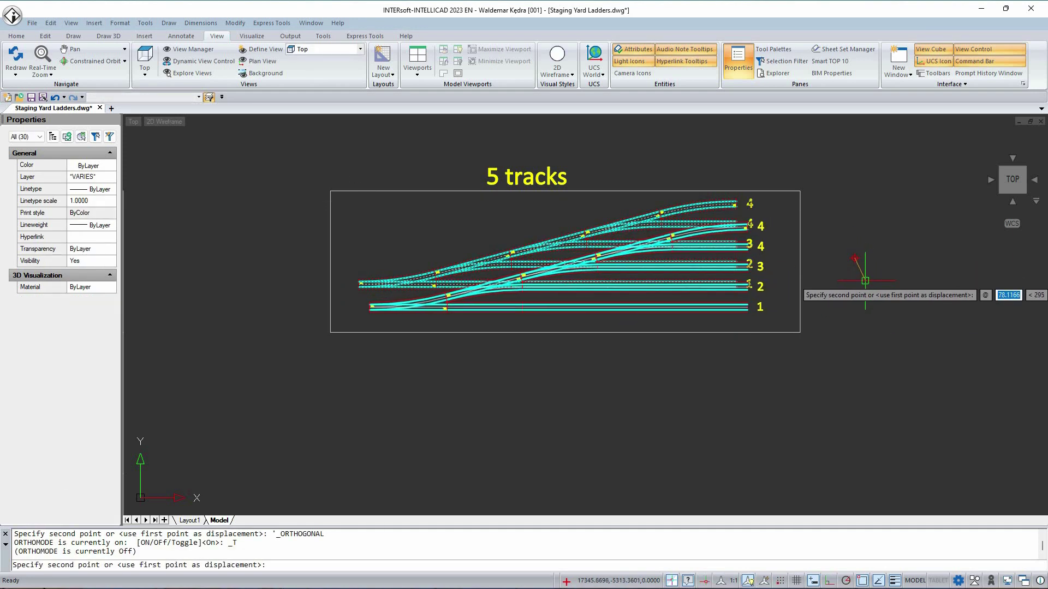
click(863, 280)
Dimension the five-track ladder's overall length between its left and right ends, placing the dimension line just below track 1.
text(w)
key(Return)
scroll(381, 318, up, 4)
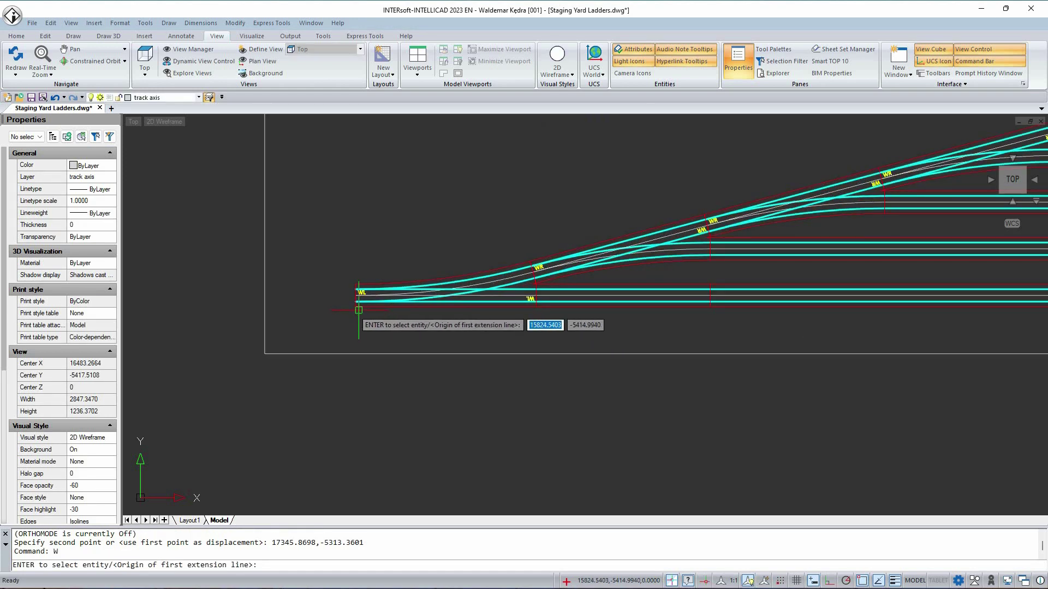
click(358, 305)
scroll(428, 321, down, 2)
scroll(866, 304, up, 3)
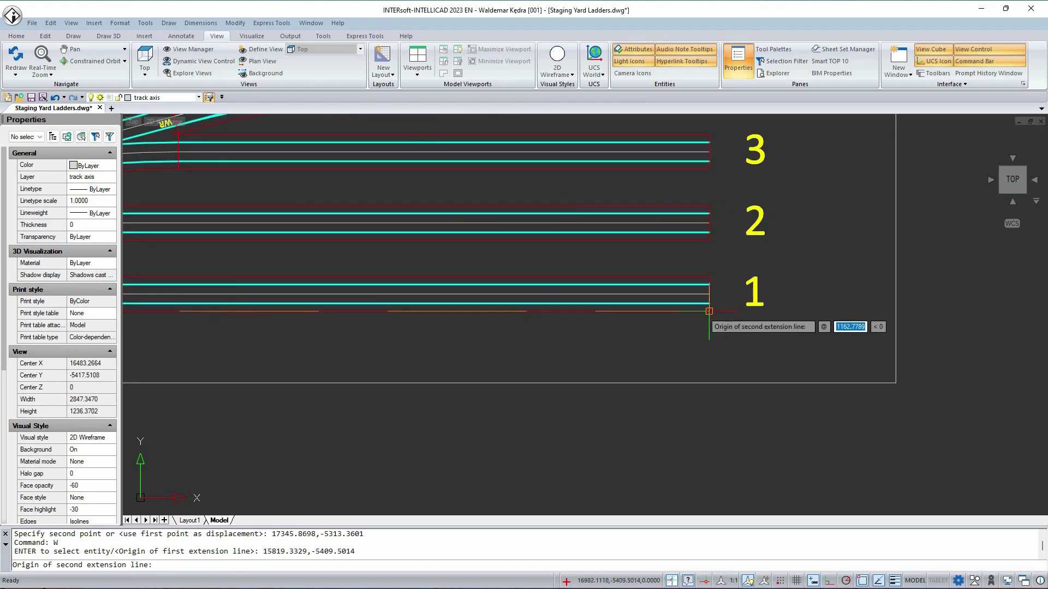
click(958, 310)
scroll(957, 310, down, 3)
scroll(585, 321, up, 3)
click(529, 313)
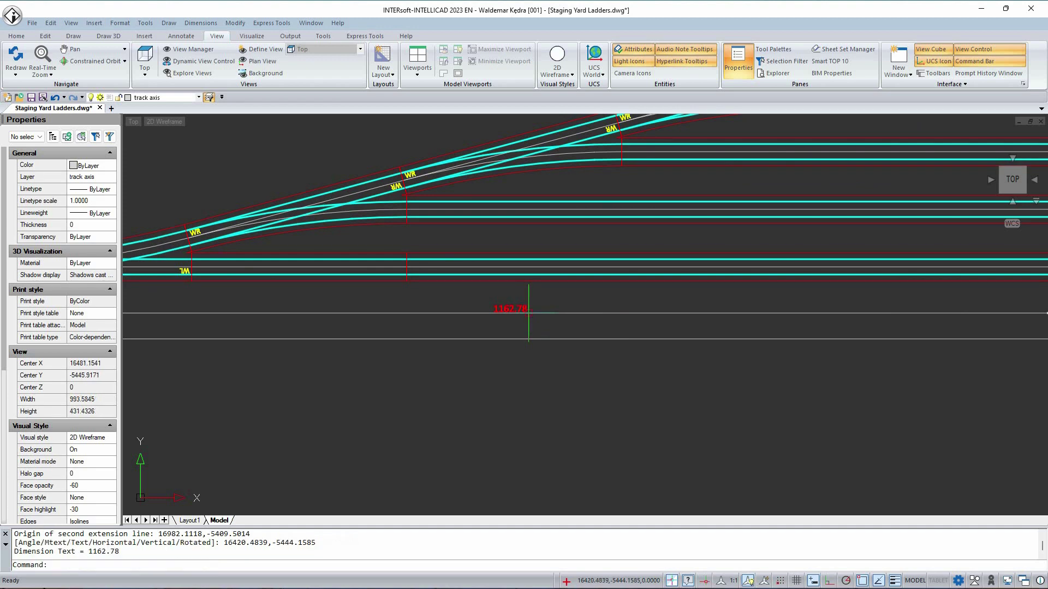
text(w)
key(Return)
scroll(528, 313, down, 3)
scroll(676, 196, up, 2)
scroll(667, 197, down, 2)
scroll(663, 182, up, 1)
key(Escape)
Change the number beside the uppermost track's end to 5.
double_click(660, 180)
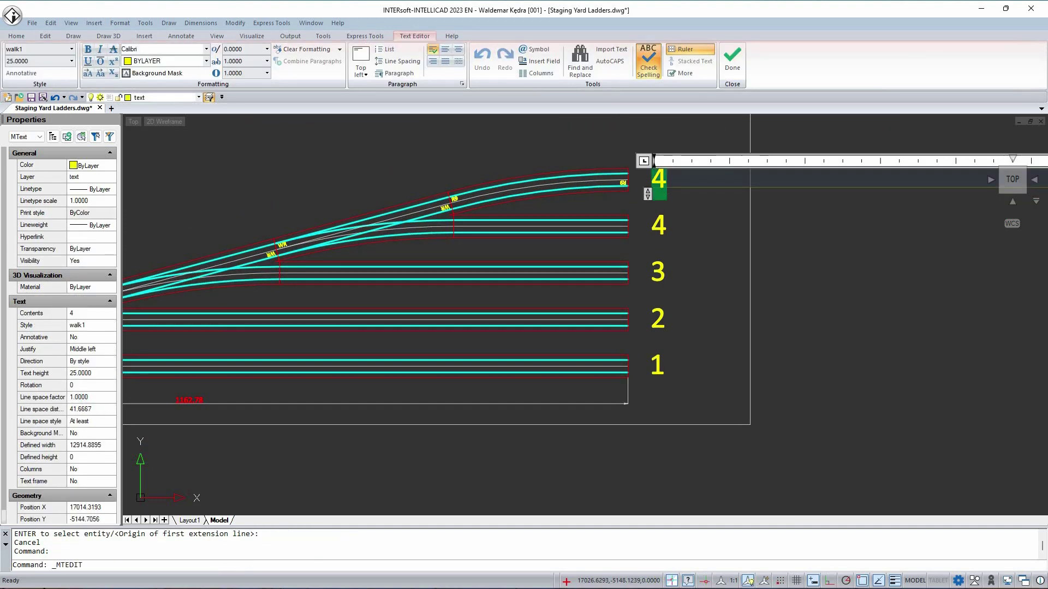
click(701, 218)
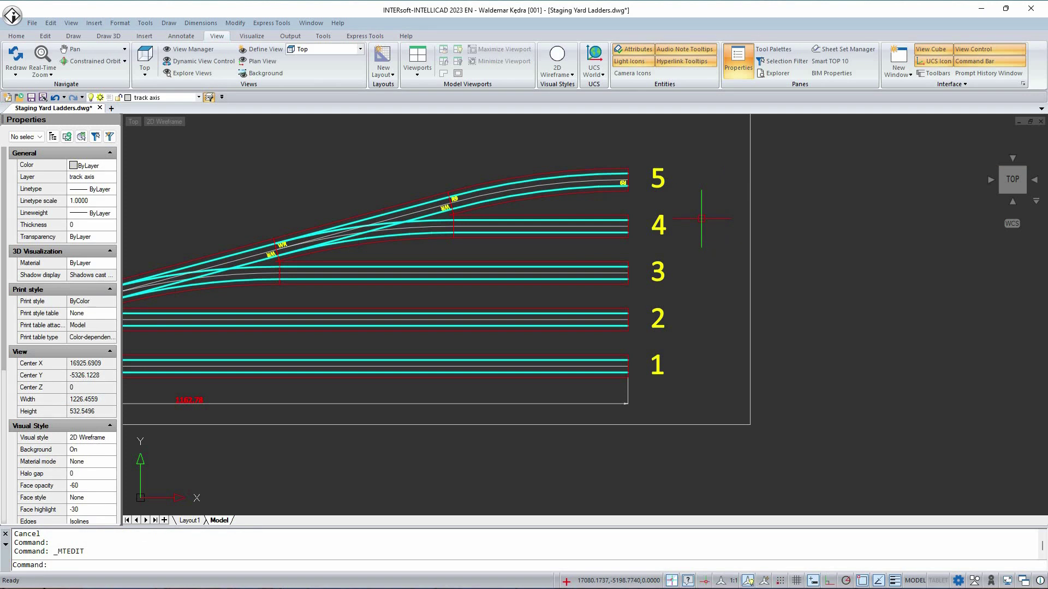
Dimension the vertical spacing between the right centreline ends of tracks 5 and 4, with the dimension line right of the numbers.
text(w)
key(Return)
click(628, 180)
click(627, 226)
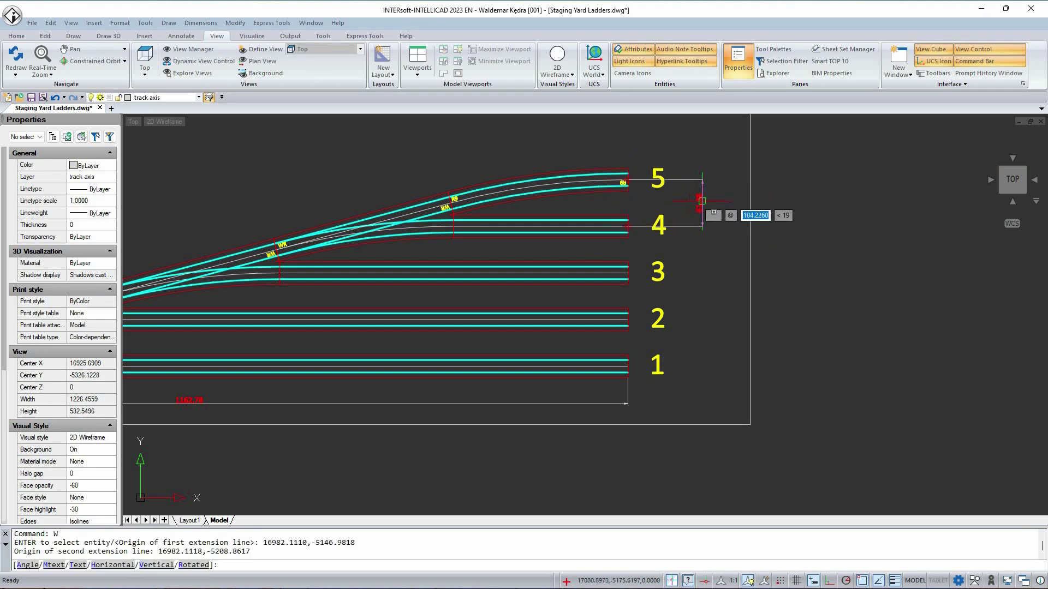
Continue the spacing dimension chain down to the centreline ends of tracks 3, 2 and 1.
scroll(657, 277, up, 3)
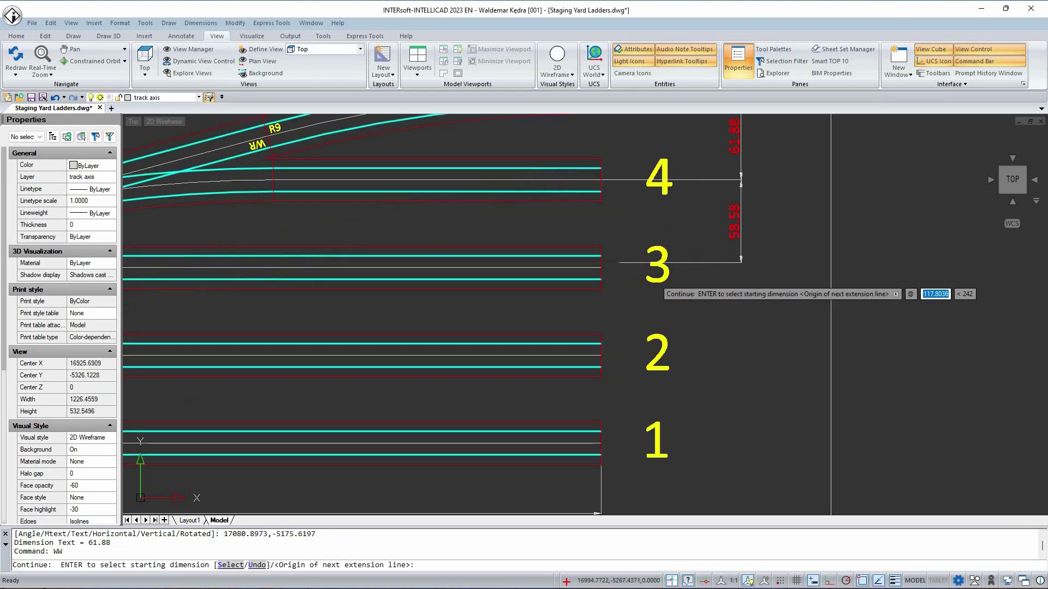
click(600, 268)
click(600, 355)
middle_drag(616, 401, 641, 305)
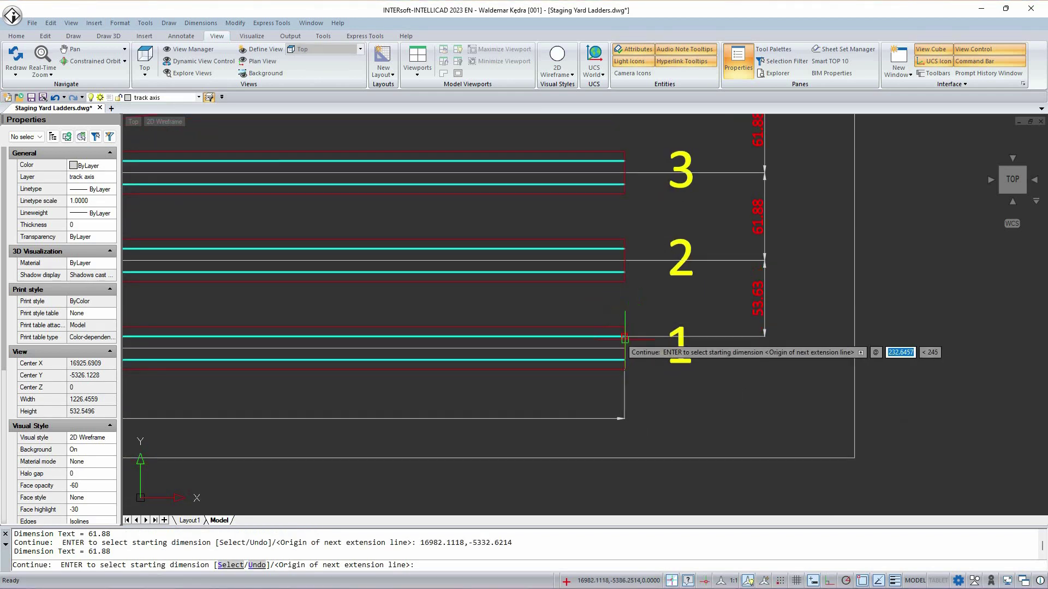
scroll(627, 352, up, 1)
click(625, 349)
scroll(688, 325, down, 2)
key(Return)
key(Return)
scroll(713, 311, down, 1)
middle_drag(677, 288, 779, 344)
scroll(779, 344, down, 2)
mouse_move(667, 307)
middle_down()
mouse_move(740, 328)
mouse_move(754, 321)
middle_up()
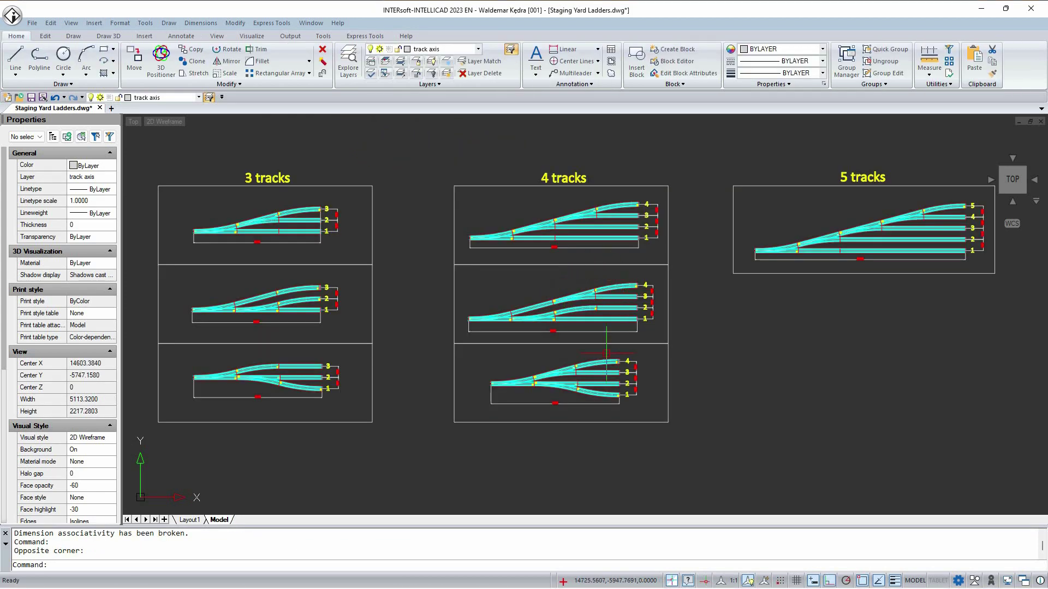
scroll(611, 338, up, 6)
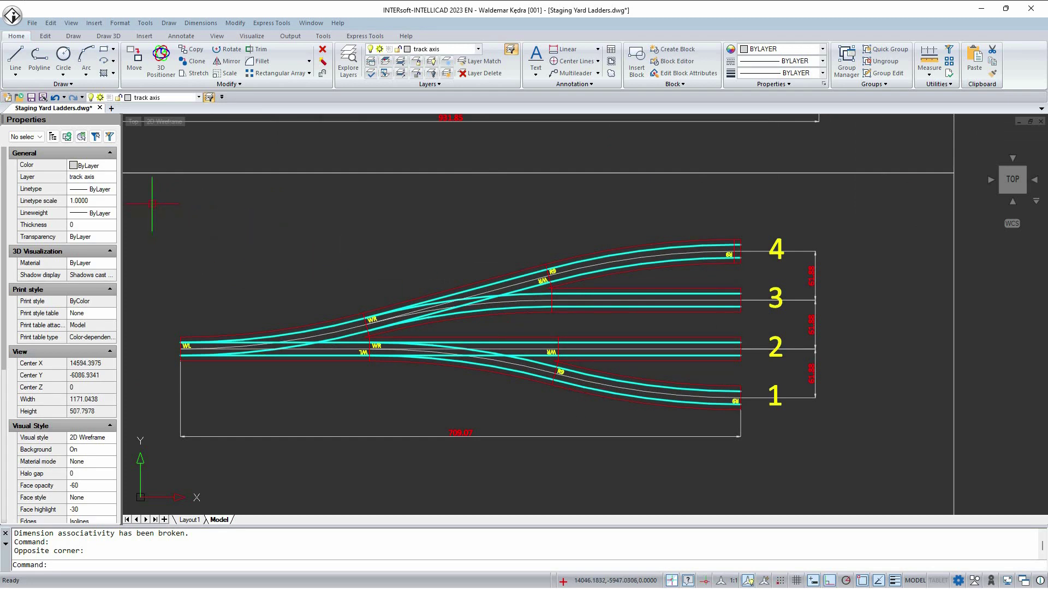
Copy the four-track ladder's tracks, without numbers and dimensions, into the empty area below the frame.
click(758, 420)
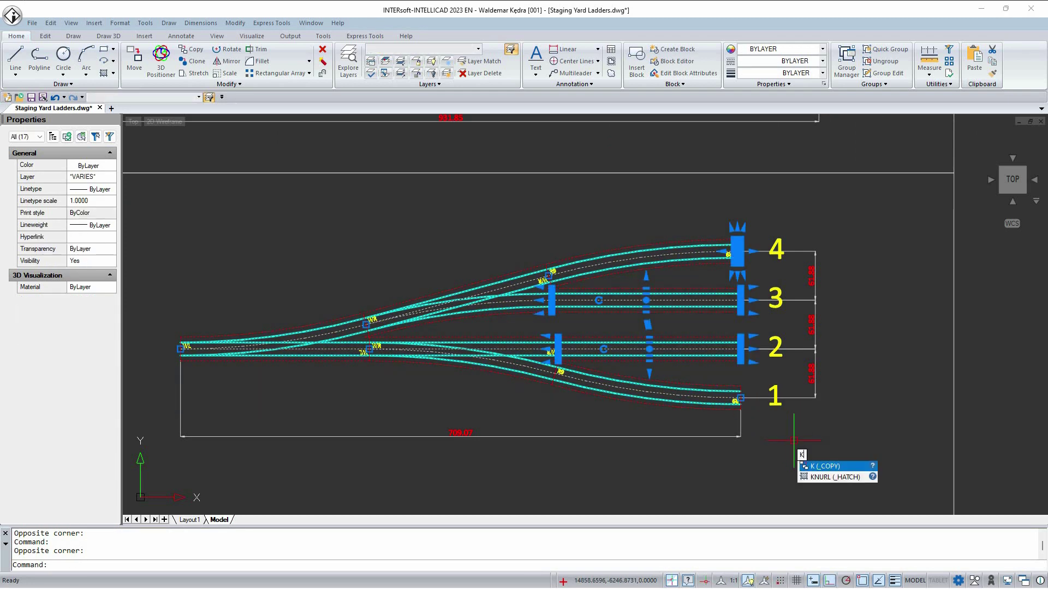
text(K)
key(Return)
click(759, 363)
scroll(758, 366, down, 3)
middle_drag(730, 398, 660, 275)
click(657, 342)
key(Escape)
scroll(591, 331, up, 4)
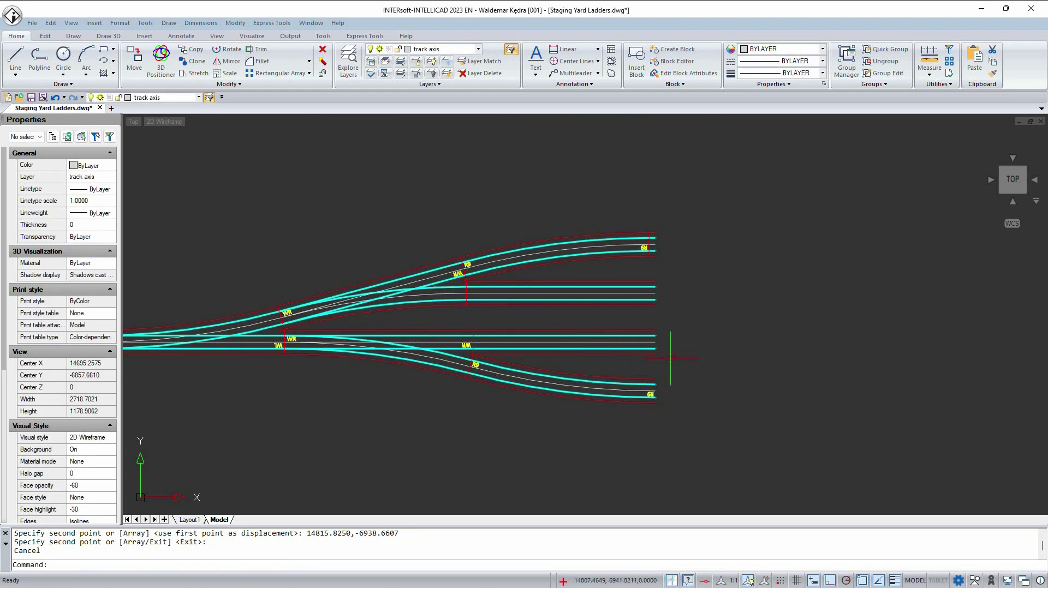
Copy track 2's straight section onto the open ends of all four tracks in the copied ladder.
click(600, 326)
text(K)
key(Return)
scroll(486, 340, up, 5)
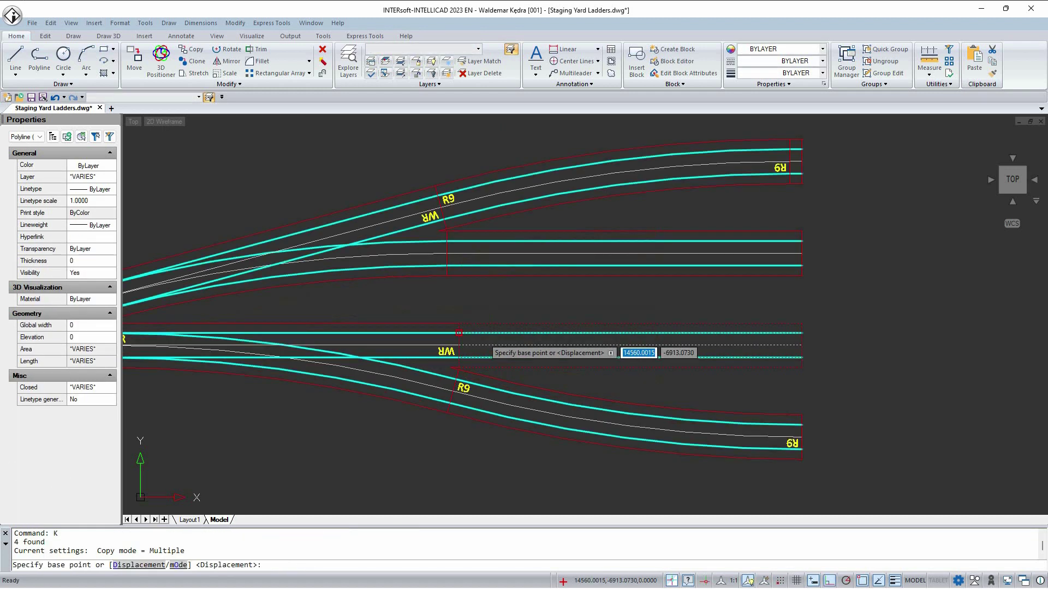
scroll(445, 349, down, 5)
key(F8)
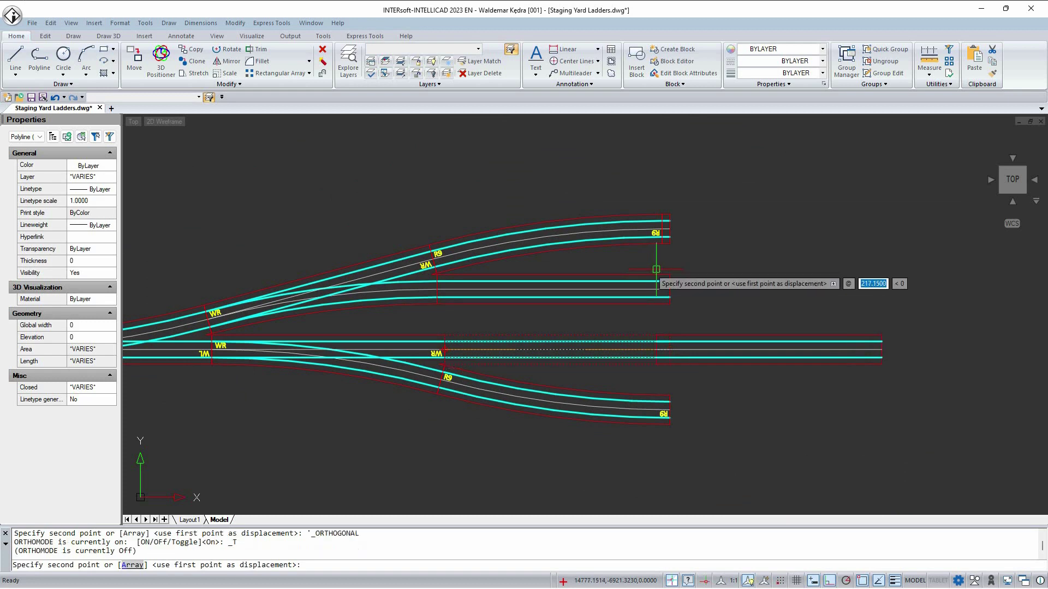
scroll(652, 235, up, 6)
click(646, 223)
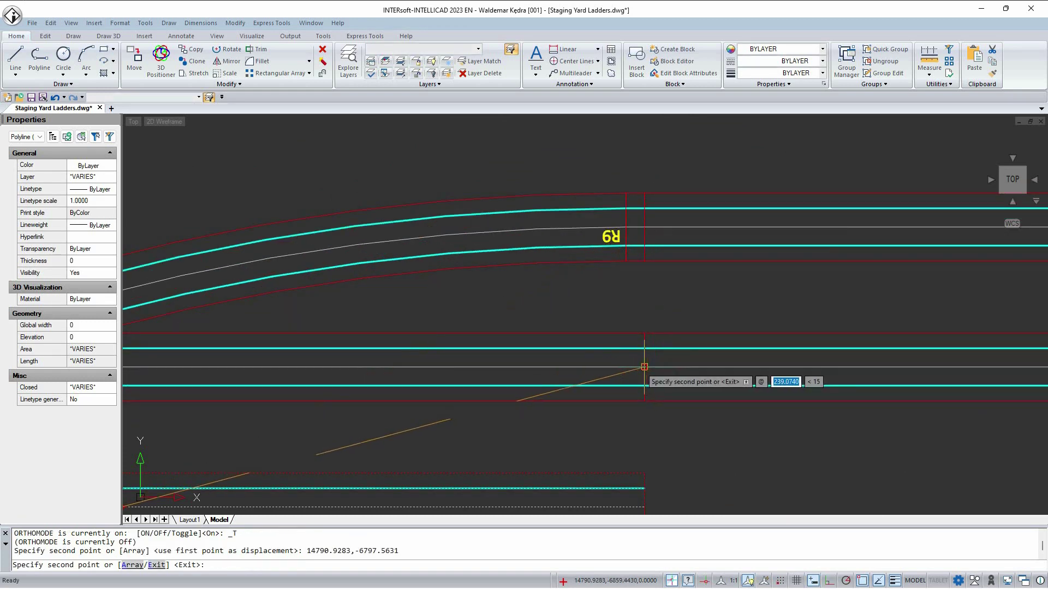
click(646, 363)
scroll(644, 327, down, 4)
click(616, 299)
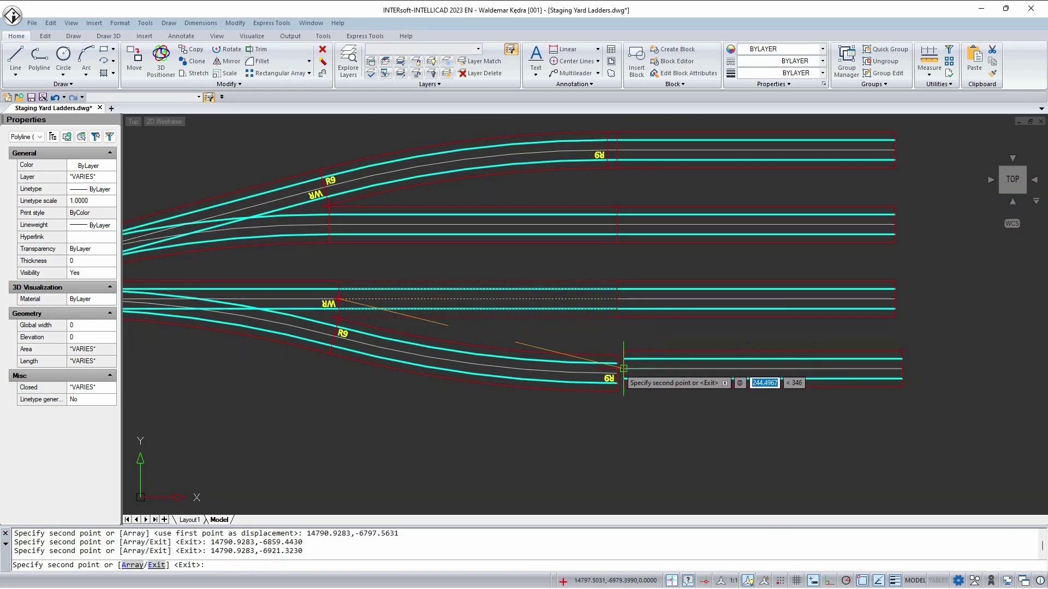
click(616, 372)
key(Return)
scroll(495, 282, down, 5)
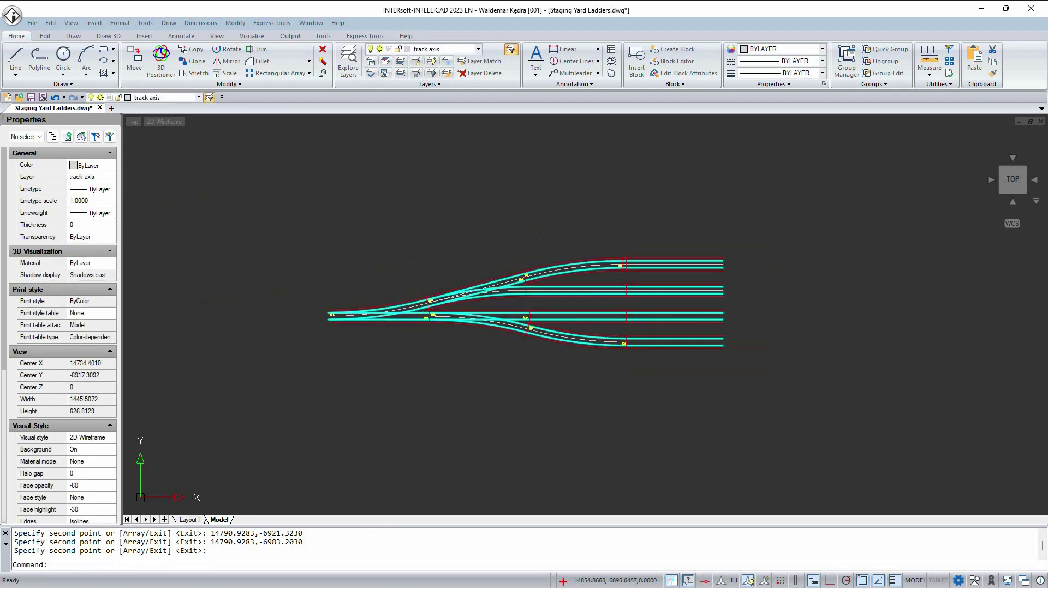
Mirror the extended four-track ladder about a vertical line through its open track ends, keeping the original.
click(781, 427)
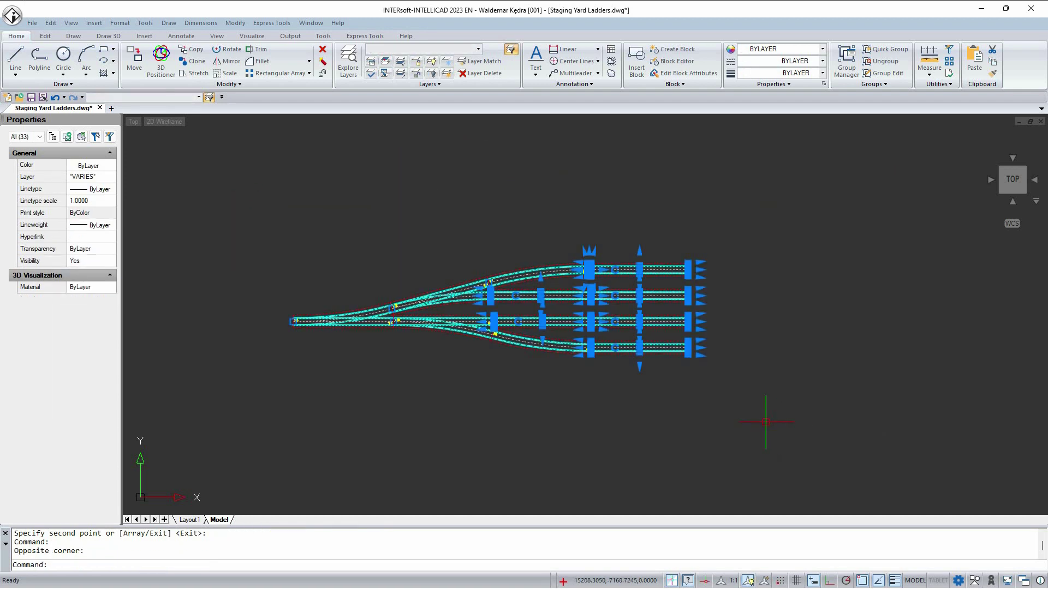
key(Return)
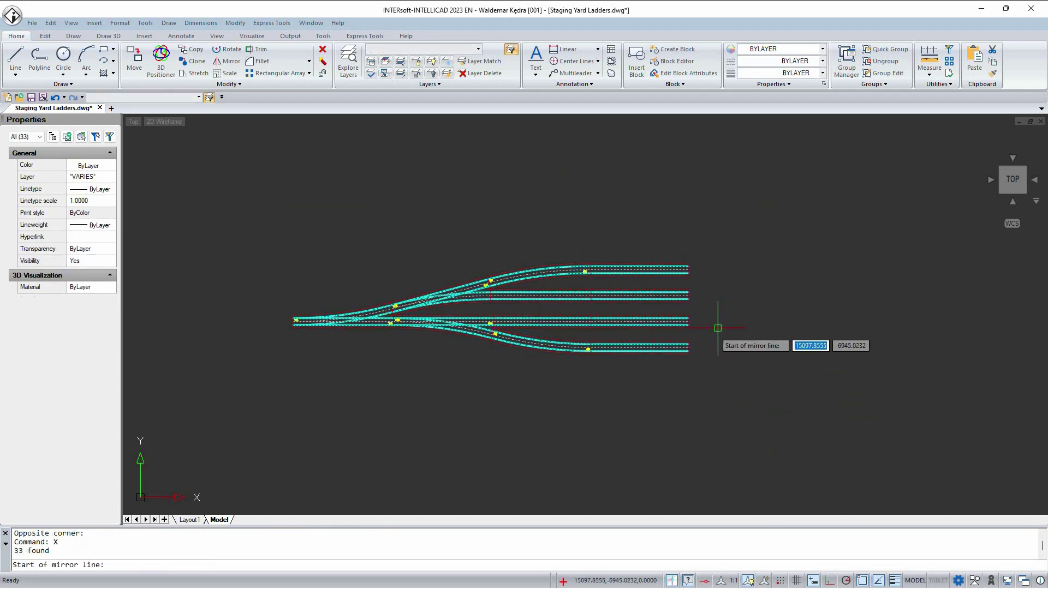
scroll(709, 339, up, 3)
click(663, 297)
scroll(676, 404, down, 2)
key(F8)
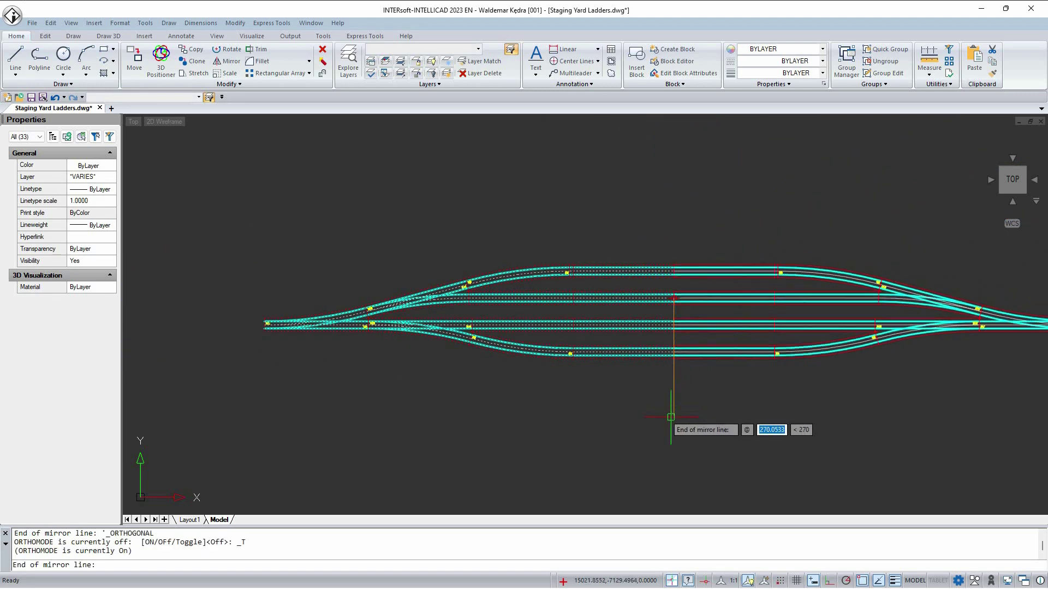
middle_drag(691, 414, 607, 395)
click(596, 405)
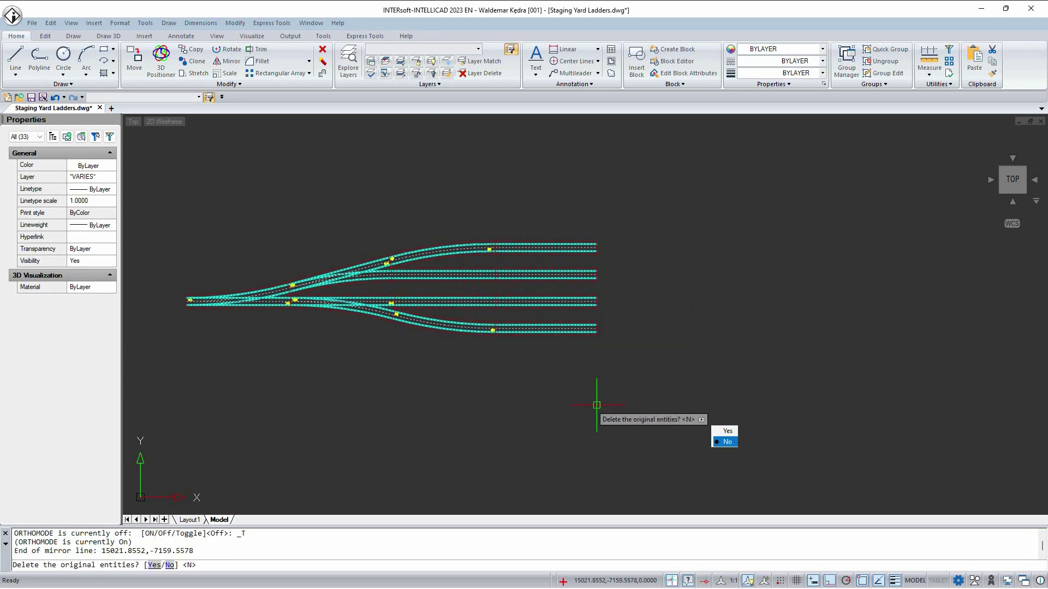
click(725, 442)
Copy the original left half of the mirrored four-track yard straight down into the free space below it.
scroll(653, 346, down, 2)
middle_drag(643, 329, 590, 262)
scroll(576, 236, up, 1)
click(200, 176)
click(577, 320)
text(co)
key(Return)
click(584, 306)
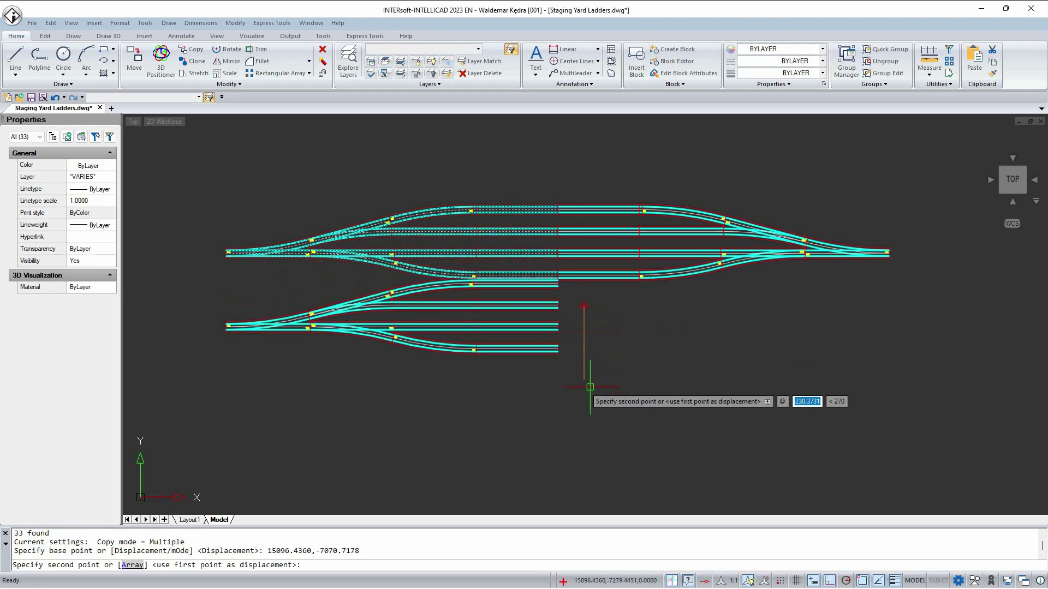
click(581, 451)
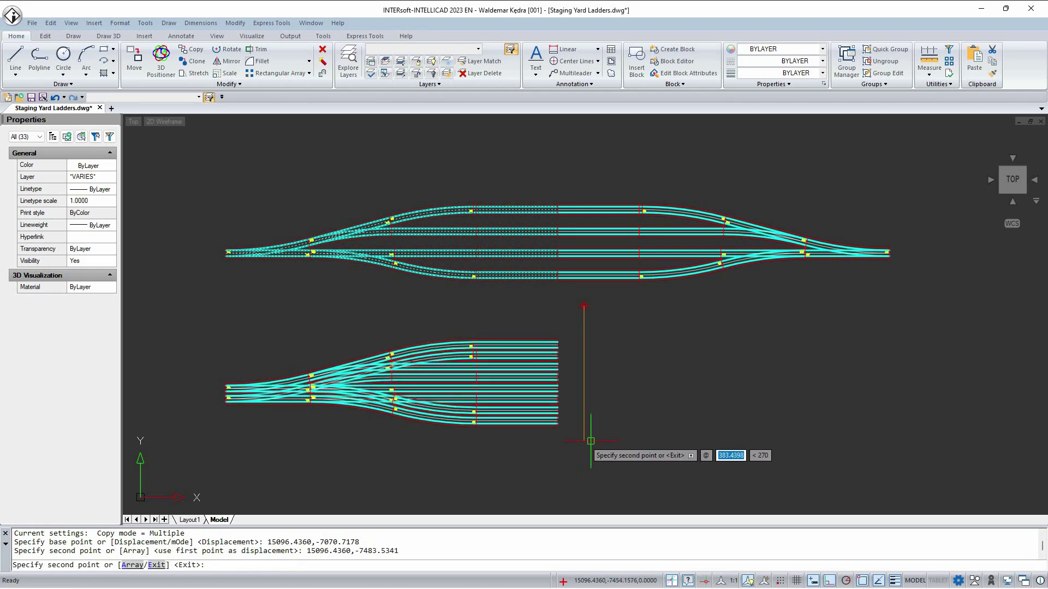
key(Return)
Rotate a copy of the lower half-yard by 180 degrees about the midpoint between its outermost tracks' open ends, keeping the original.
drag(180, 315, 622, 463)
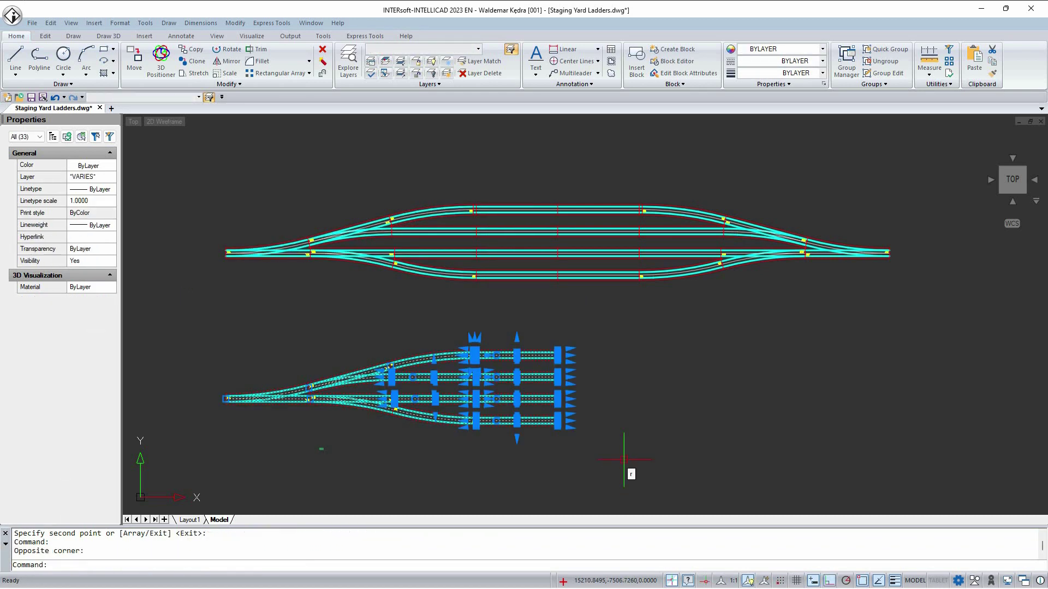
text(R)
key(Return)
shift+right_click(607, 368)
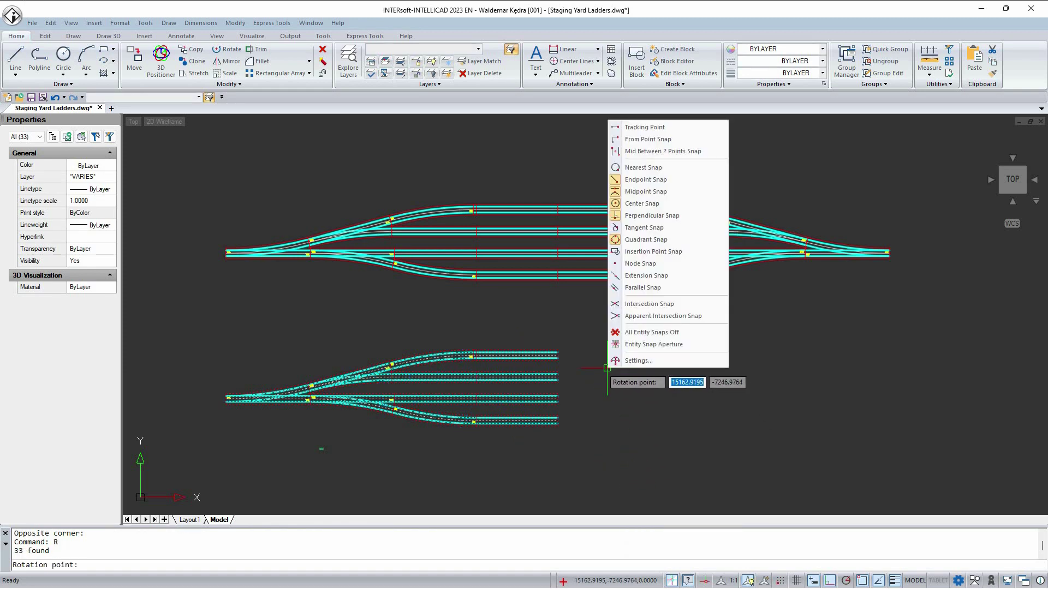
click(663, 151)
scroll(562, 363, up, 3)
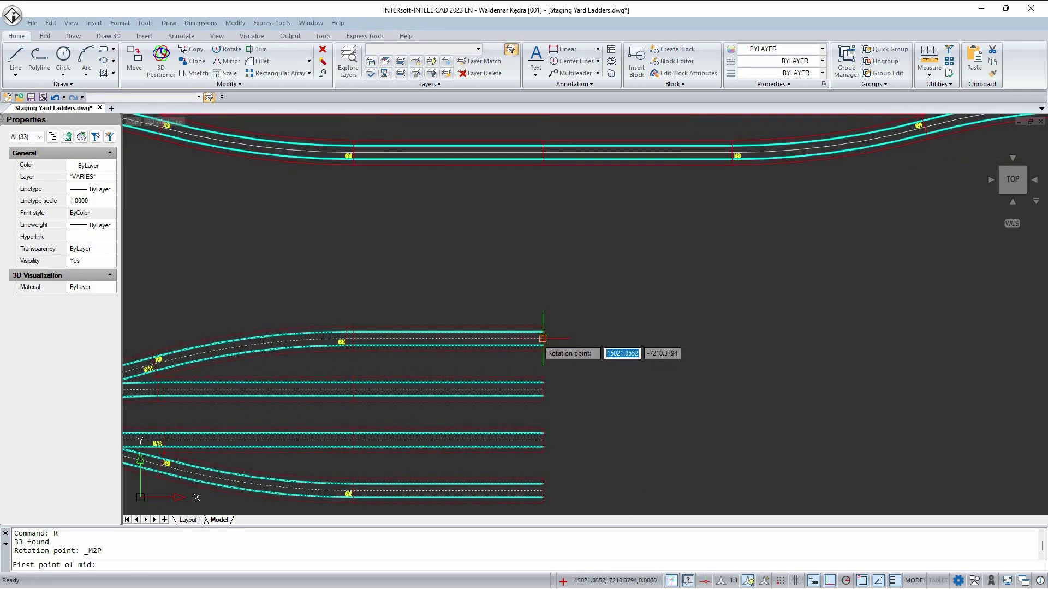
scroll(559, 357, down, 2)
click(557, 355)
scroll(561, 407, up, 2)
click(548, 424)
scroll(606, 420, down, 2)
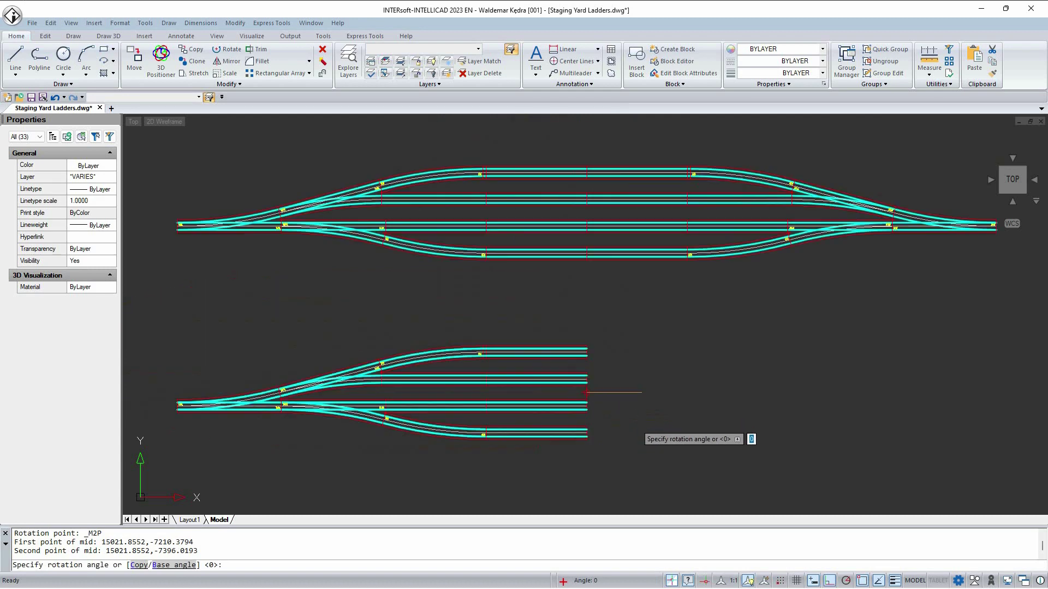
scroll(589, 415, up, 1)
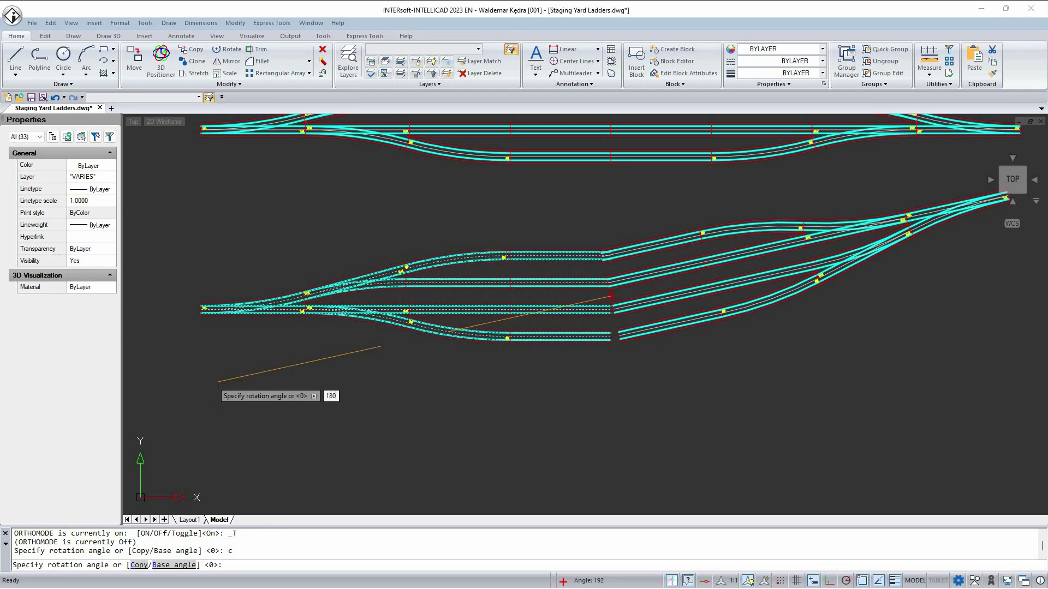
key(Return)
scroll(627, 376, down, 1)
mouse_move(770, 255)
middle_down()
mouse_move(727, 287)
mouse_move(714, 339)
middle_up()
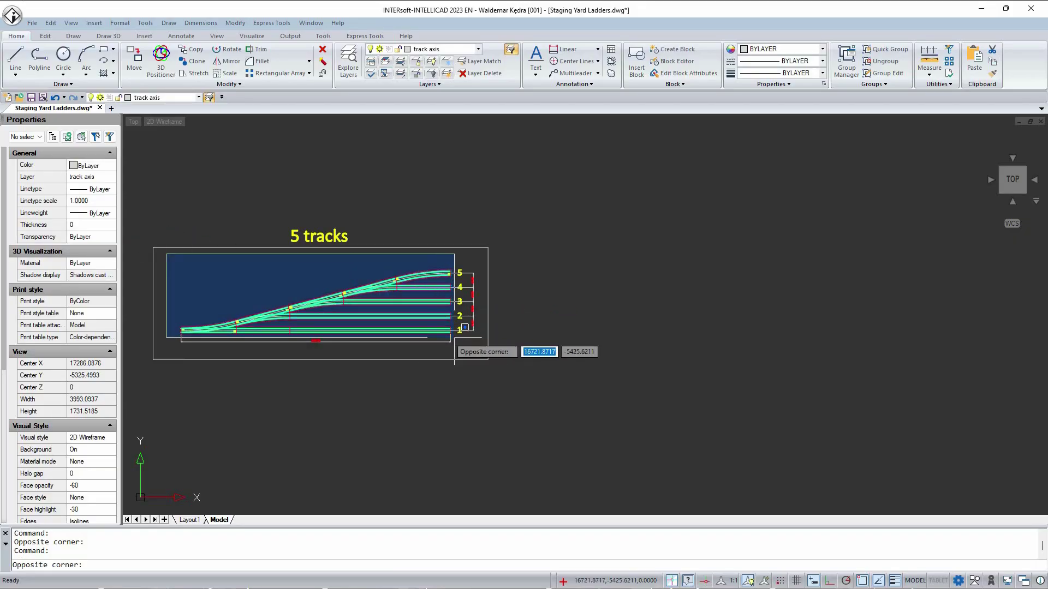
Copy the five-track ladder's tracks, without numbers and dimensions, into the empty area to the right of its frame.
click(454, 337)
text(k)
key(Return)
click(453, 392)
middle_drag(643, 426, 469, 430)
click(699, 398)
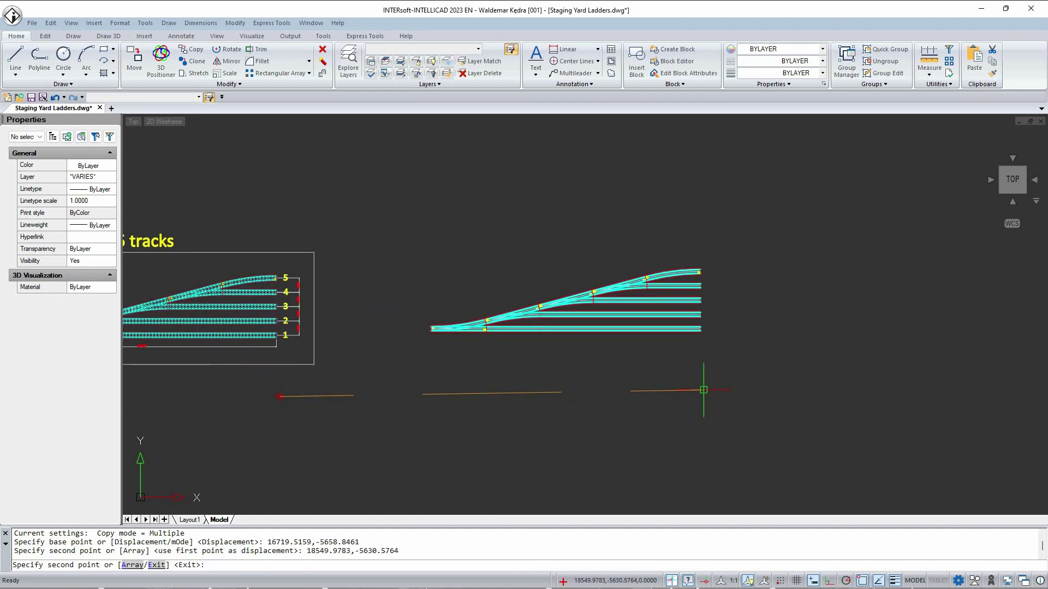
key(Escape)
Delete the copied ladder's uppermost R9 end curve and attach a copy of the last turnout with its straight there.
scroll(690, 262, up, 3)
click(653, 209)
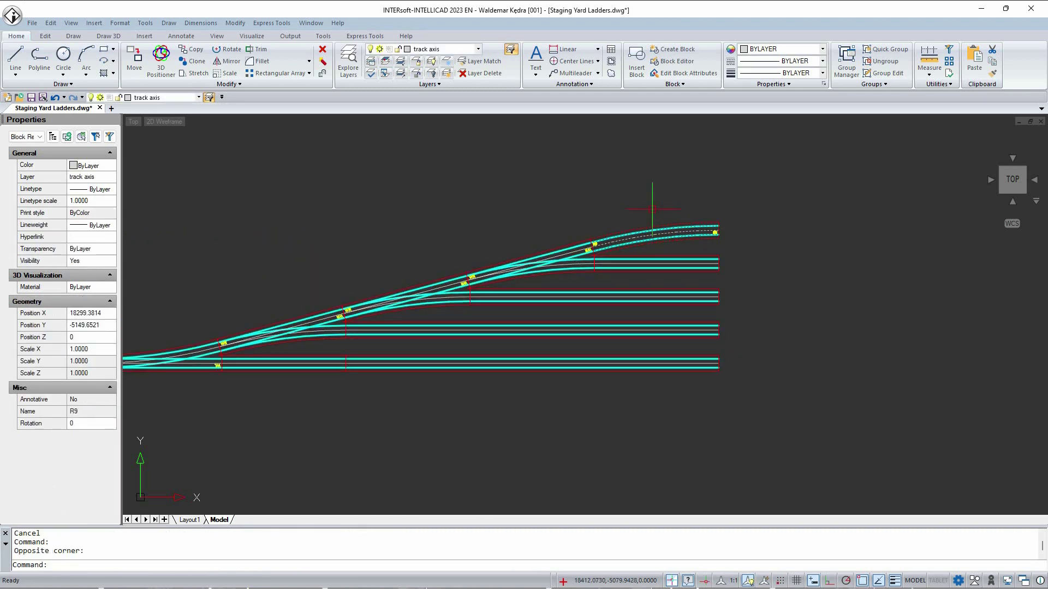
click(633, 279)
click(527, 221)
scroll(527, 218, down, 1)
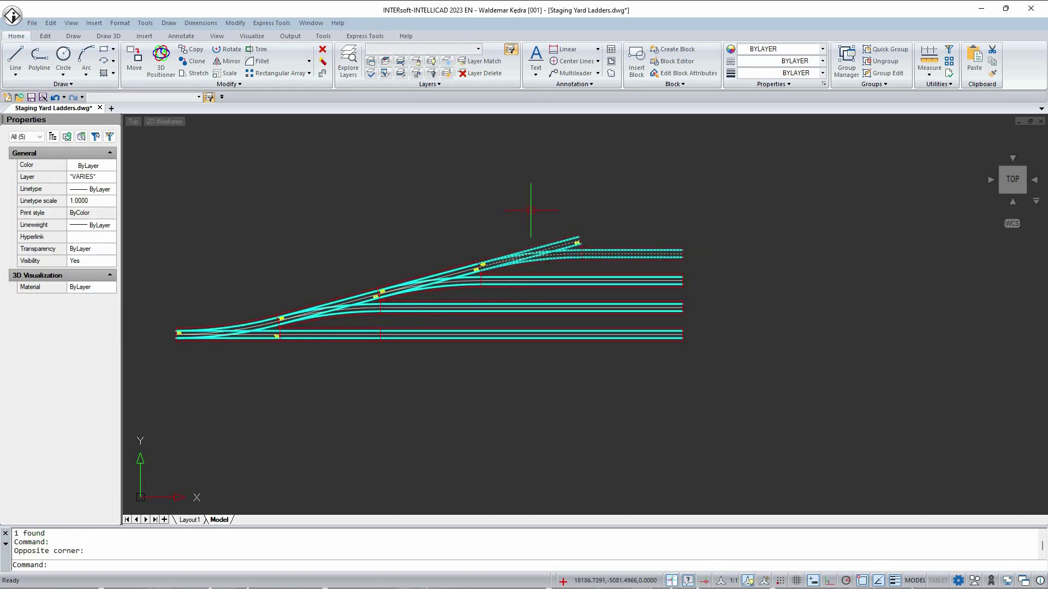
scroll(501, 258, up, 2)
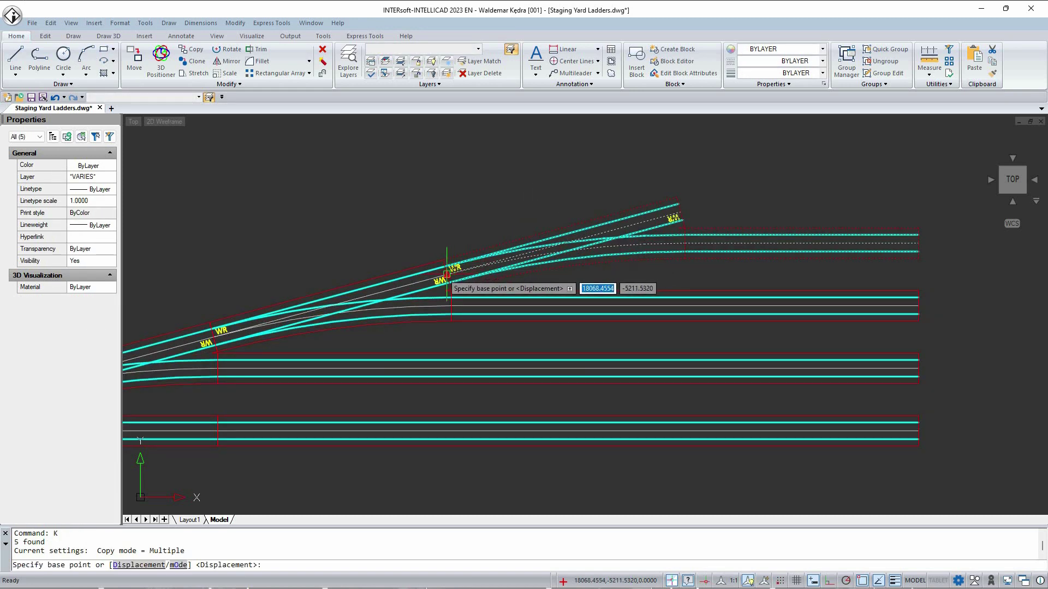
click(446, 275)
scroll(447, 275, down, 3)
scroll(610, 212, up, 3)
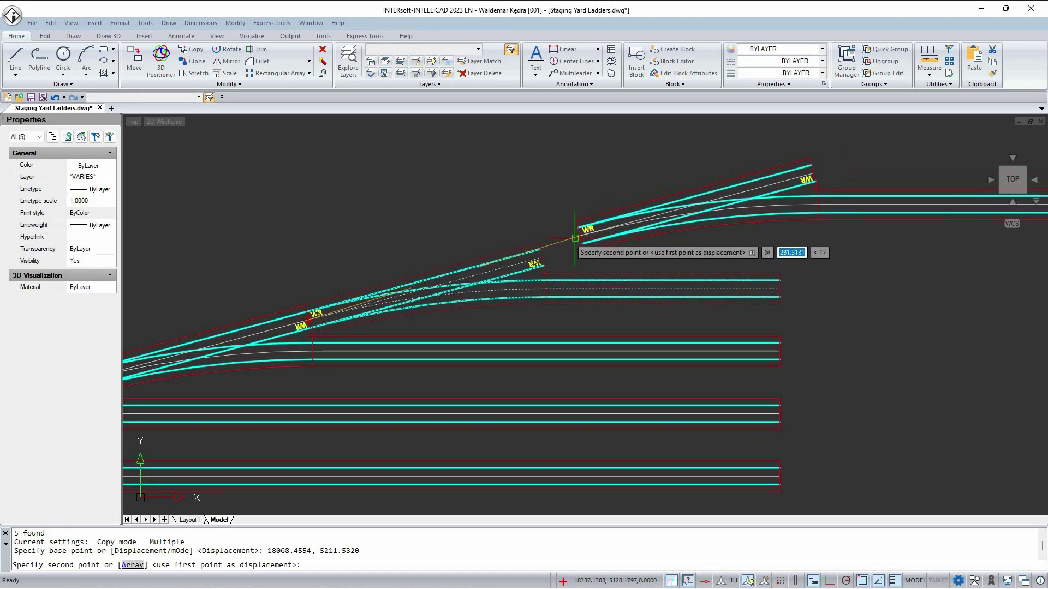
click(541, 257)
scroll(535, 248, down, 2)
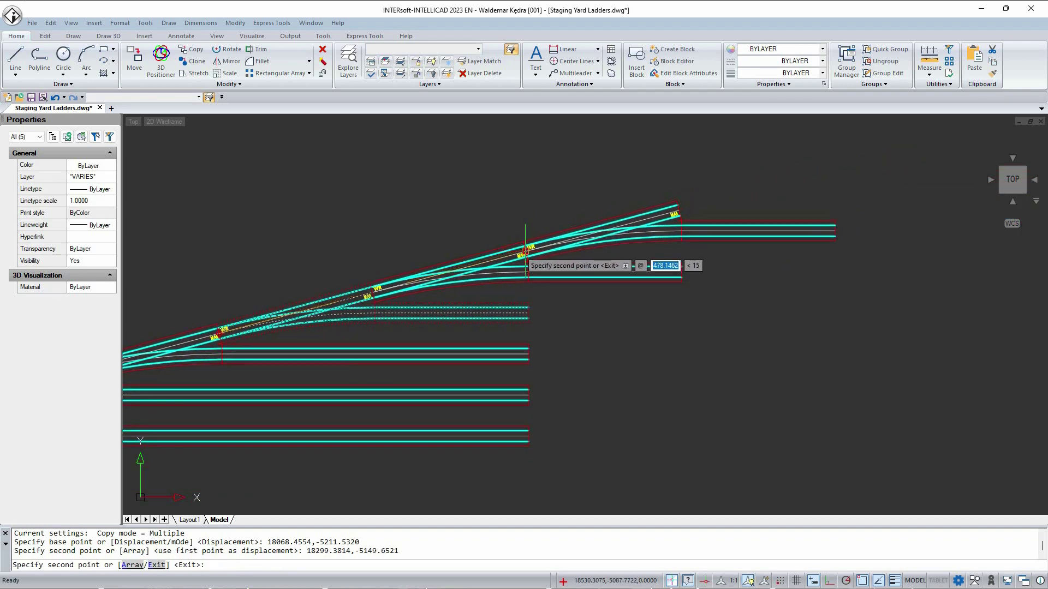
Place four more copies of the turnout with its straight, each joined to the previous turnout's diagonal end.
click(524, 252)
click(680, 210)
middle_drag(724, 258, 501, 329)
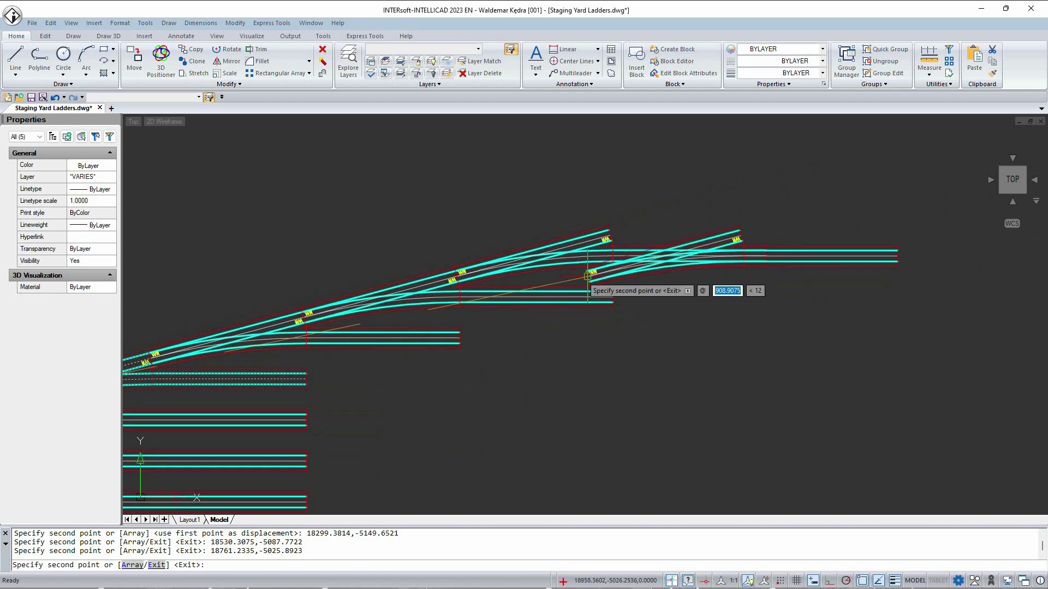
click(609, 236)
middle_drag(724, 208, 528, 276)
scroll(562, 260, up, 3)
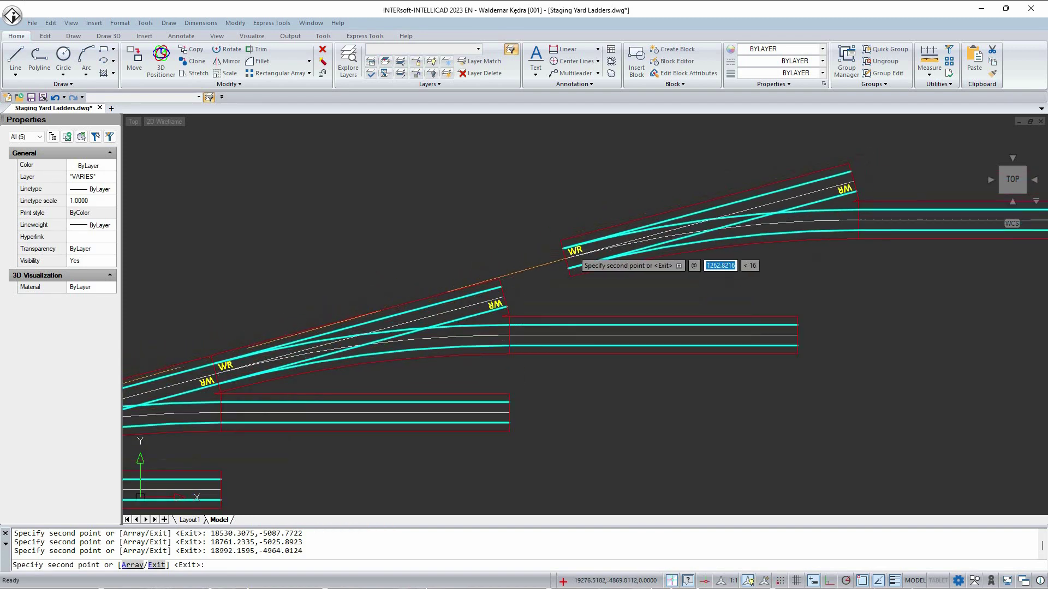
click(505, 294)
scroll(512, 280, down, 2)
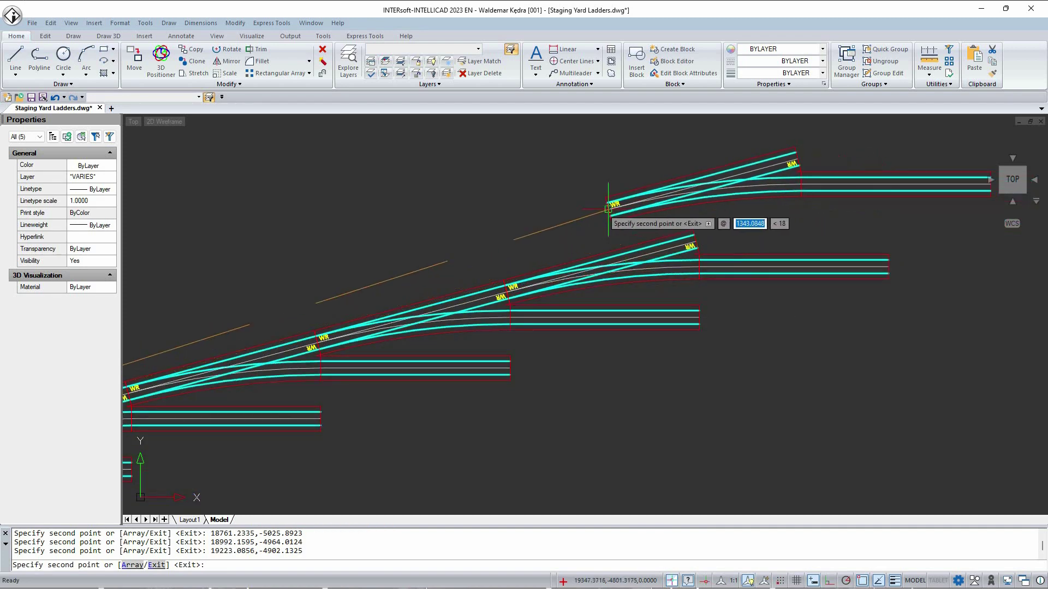
key(Return)
scroll(666, 229, down, 4)
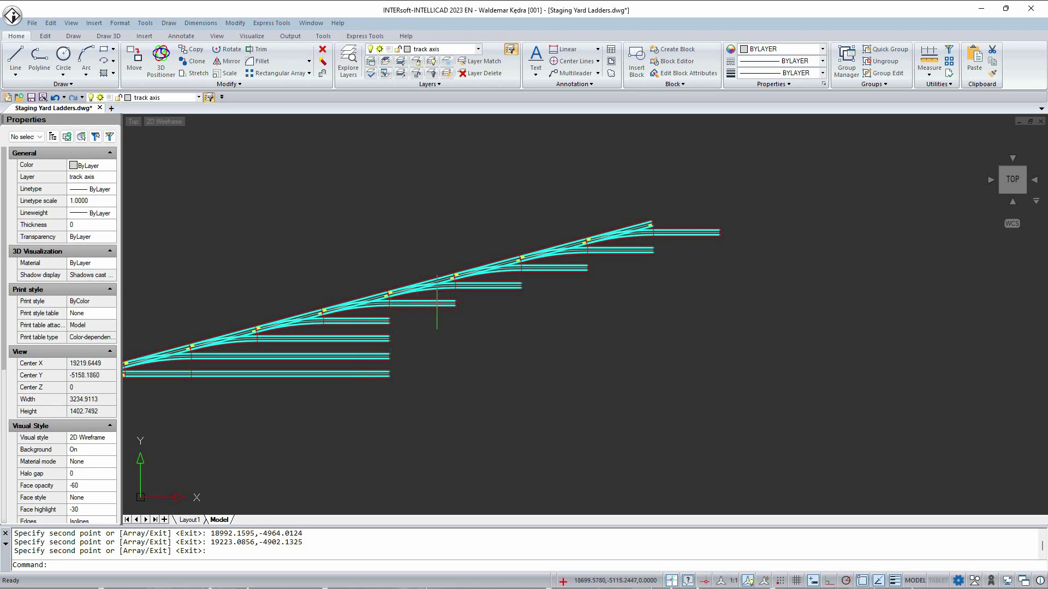
Copy the R9 end curve from the framed five-track ladder onto the diagonal end of the extended ladder's last turnout.
scroll(619, 249, down, 3)
scroll(227, 281, up, 5)
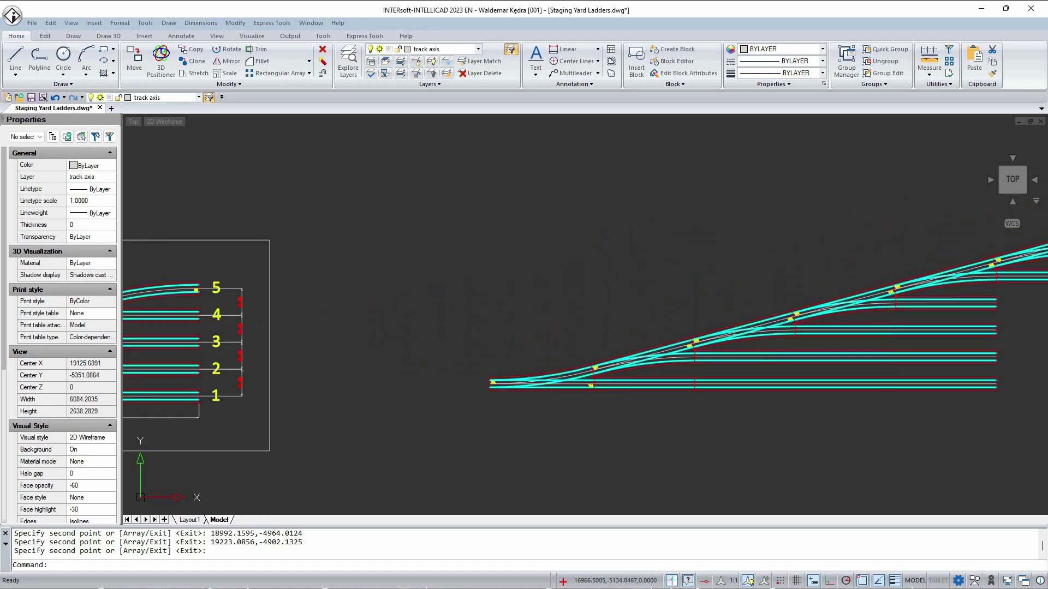
middle_drag(178, 298, 326, 308)
scroll(326, 308, up, 2)
click(297, 275)
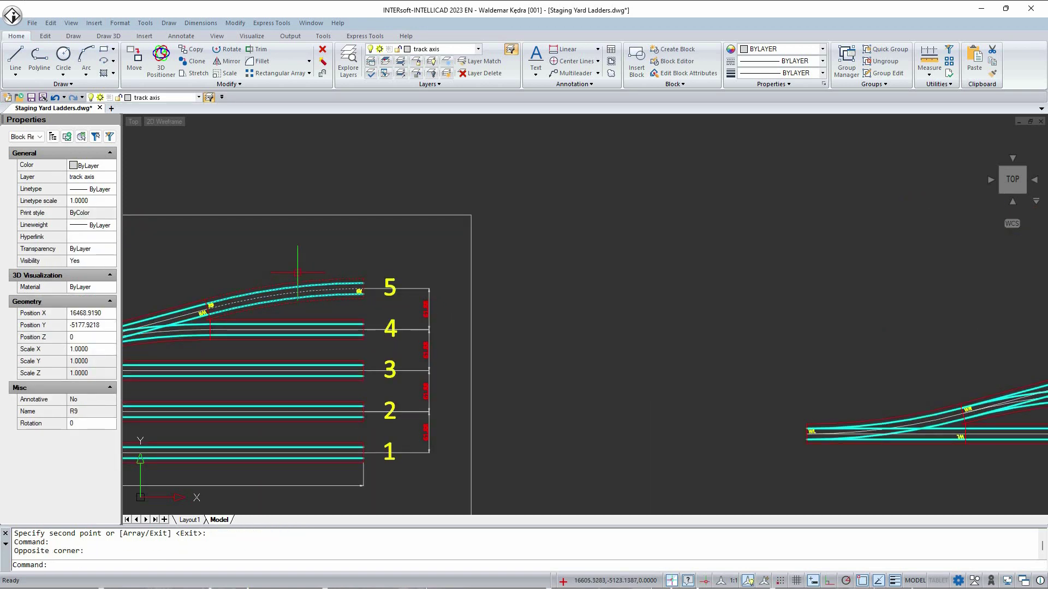
scroll(213, 316, up, 3)
click(201, 299)
scroll(297, 302, down, 6)
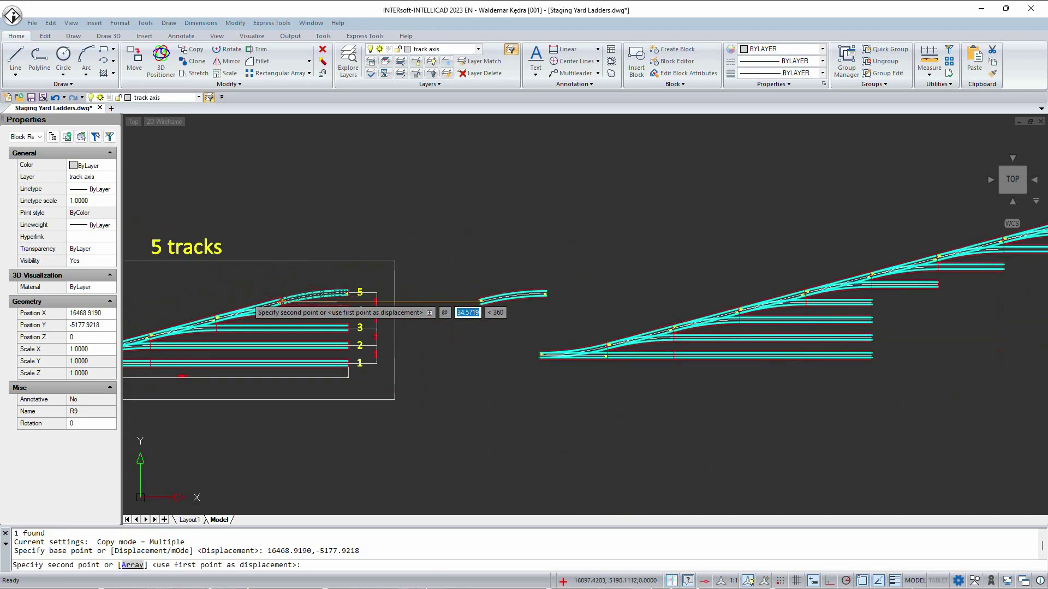
middle_drag(612, 287, 207, 336)
scroll(703, 240, up, 4)
click(656, 287)
key(Return)
scroll(656, 287, down, 5)
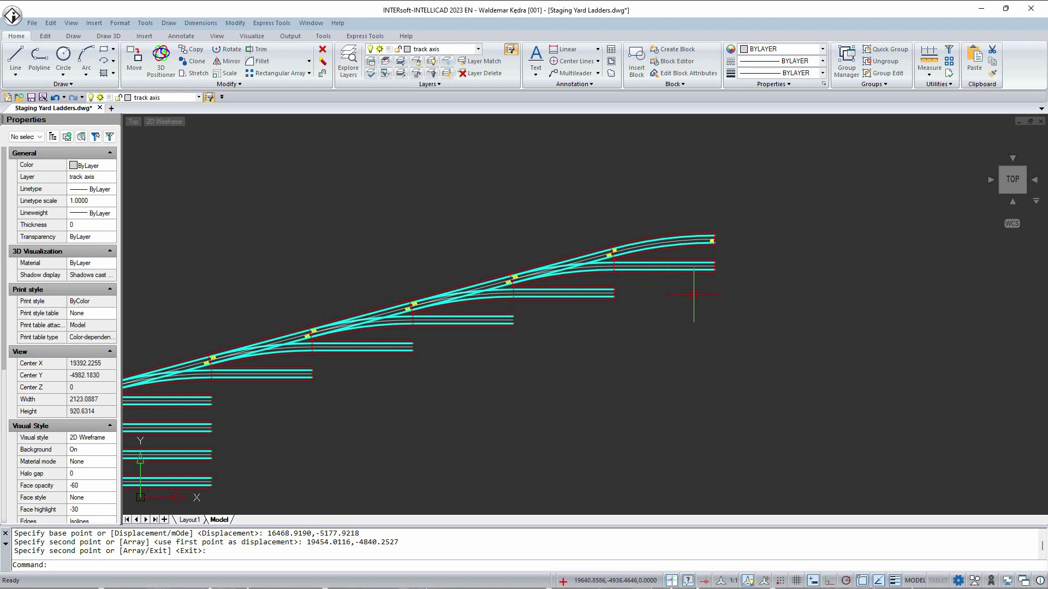
Stretch the third-highest track's straight until its end aligns perpendicularly with the end line of the two tracks above.
scroll(692, 294, down, 1)
text(s)
key(Return)
scroll(679, 313, up, 3)
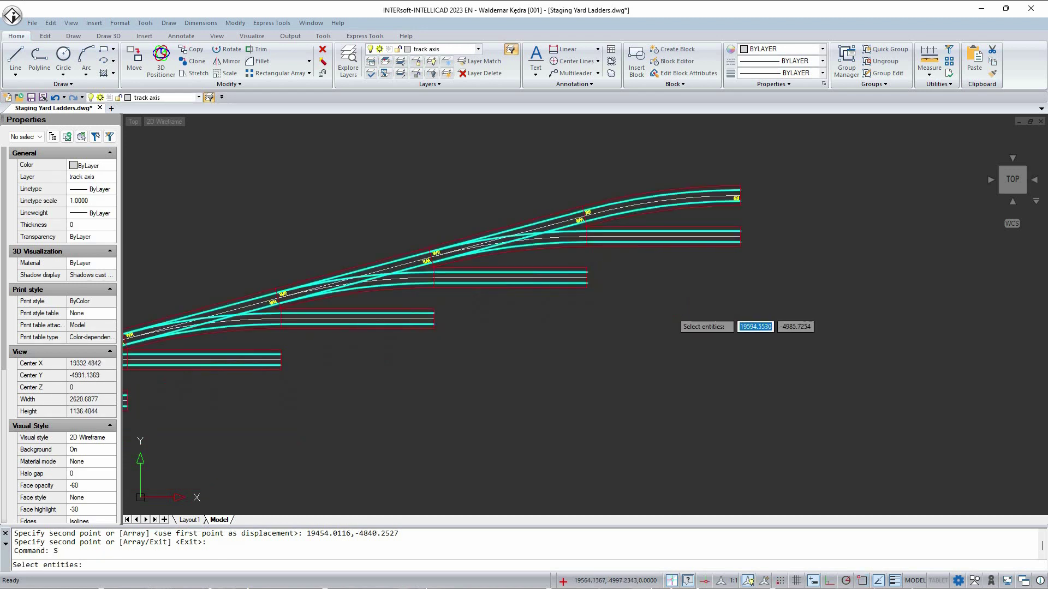
click(566, 259)
key(Return)
click(586, 268)
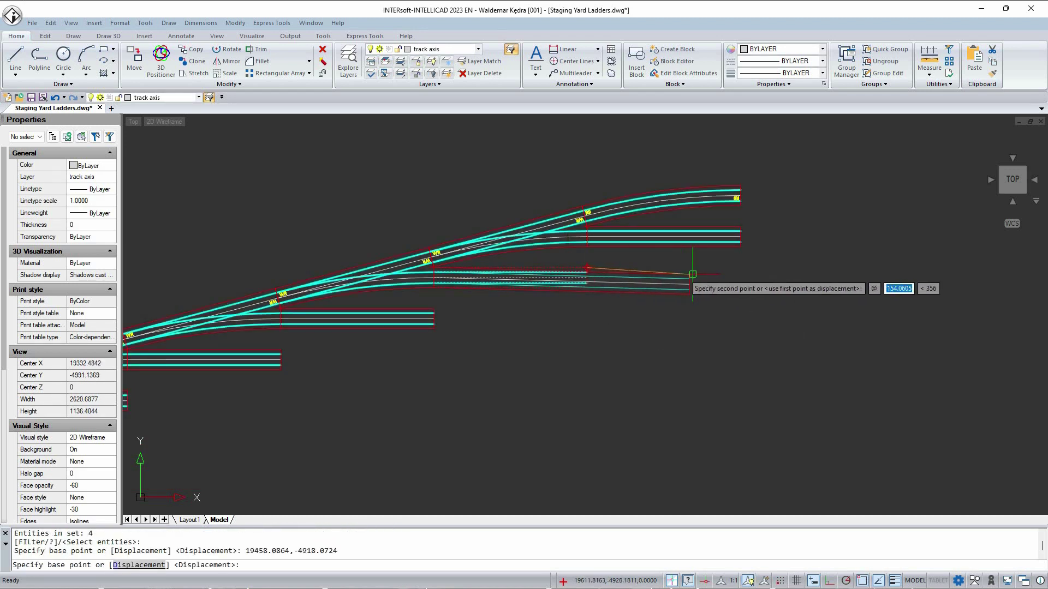
shift+right_click(705, 273)
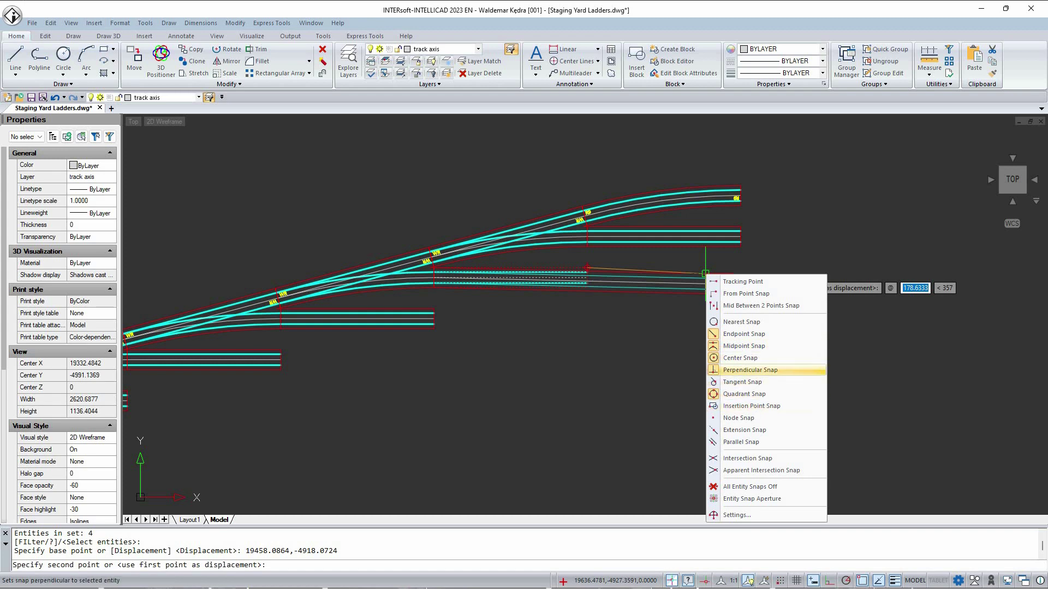
click(748, 370)
scroll(720, 275, up, 4)
click(729, 231)
scroll(736, 253, down, 4)
Stretch the fourth-highest track's straight perpendicularly to the common end line of the extended ladder's upper tracks.
right_click(429, 331)
click(443, 338)
click(424, 365)
click(332, 307)
key(Return)
click(347, 315)
shift+right_click(729, 313)
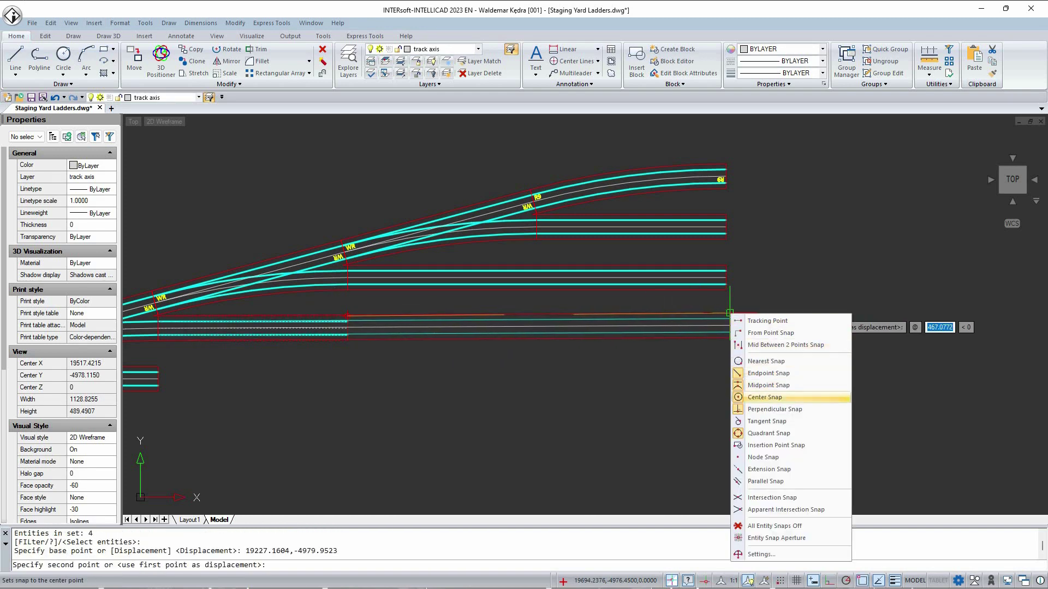
click(775, 410)
click(727, 305)
scroll(721, 278, down, 4)
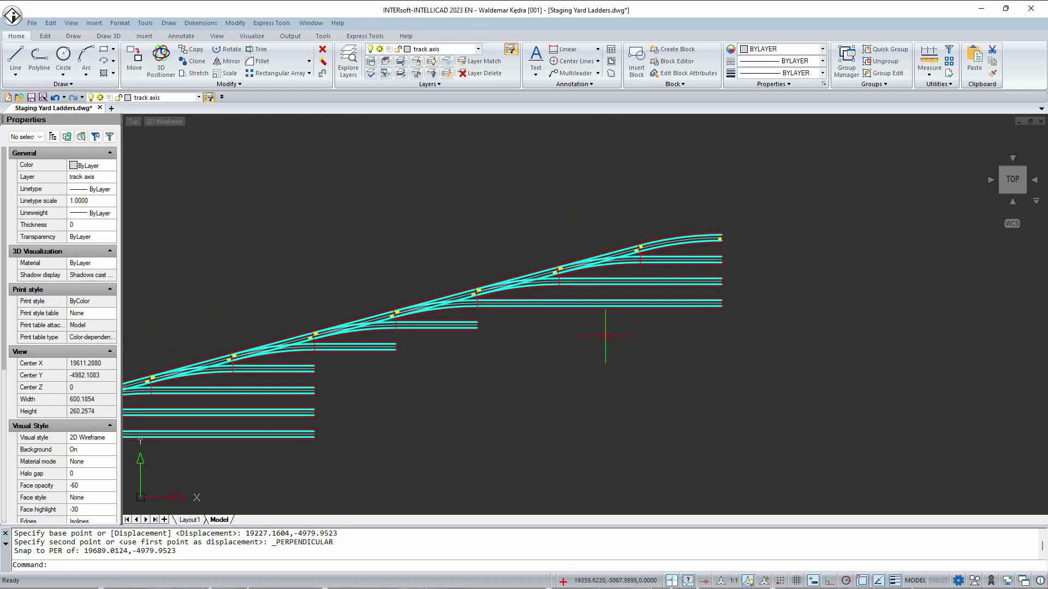
Stretch the fifth-highest track's straight so it ends flush with the lengthened tracks above it, using a perpendicular snap.
middle_drag(522, 351, 588, 297)
key(Return)
scroll(568, 289, up, 3)
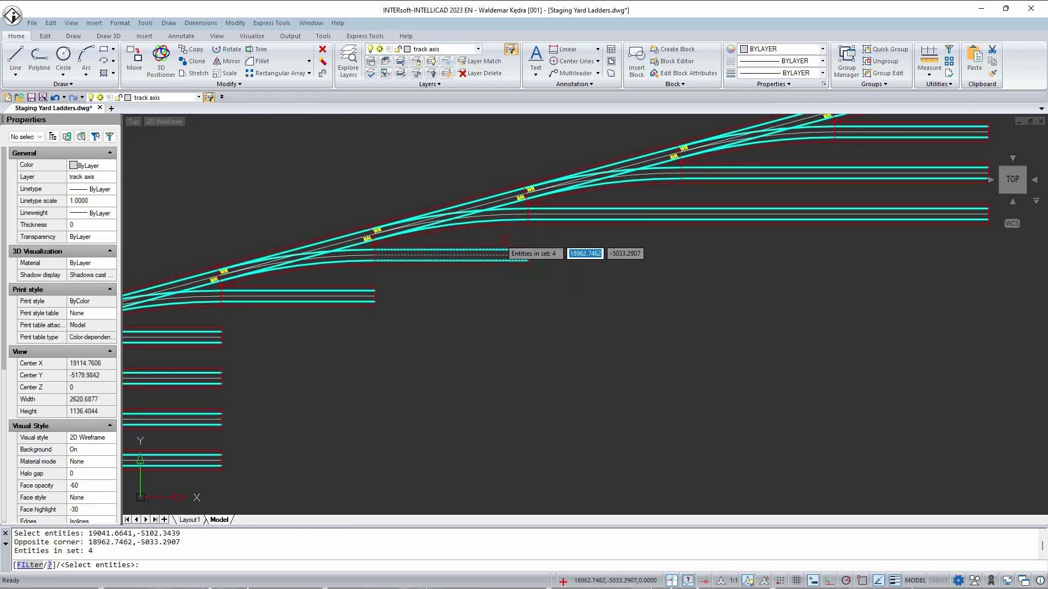
click(528, 245)
scroll(622, 297, up, 5)
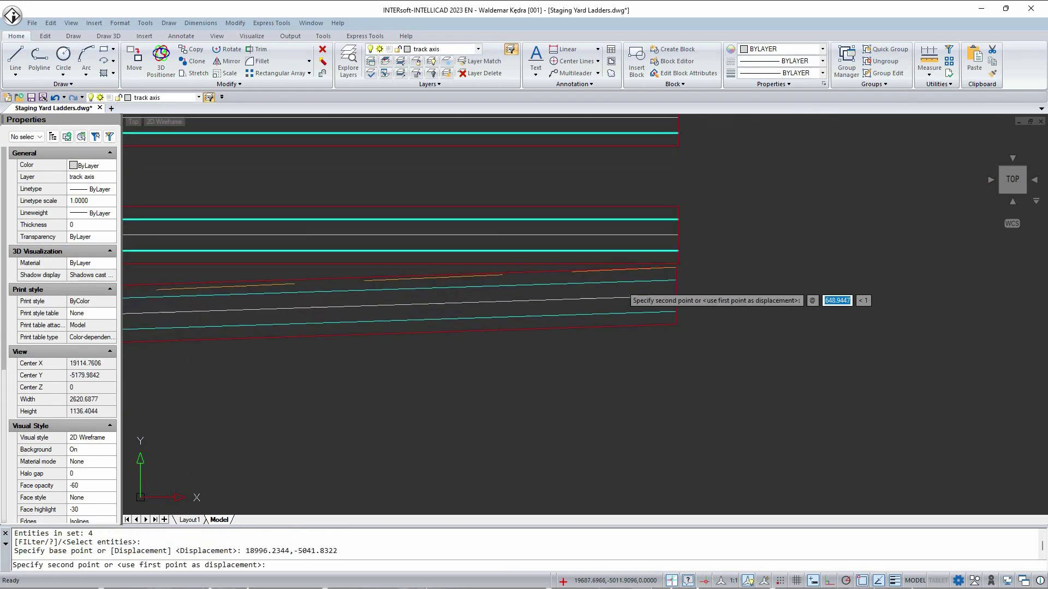
shift+right_click(706, 281)
click(750, 378)
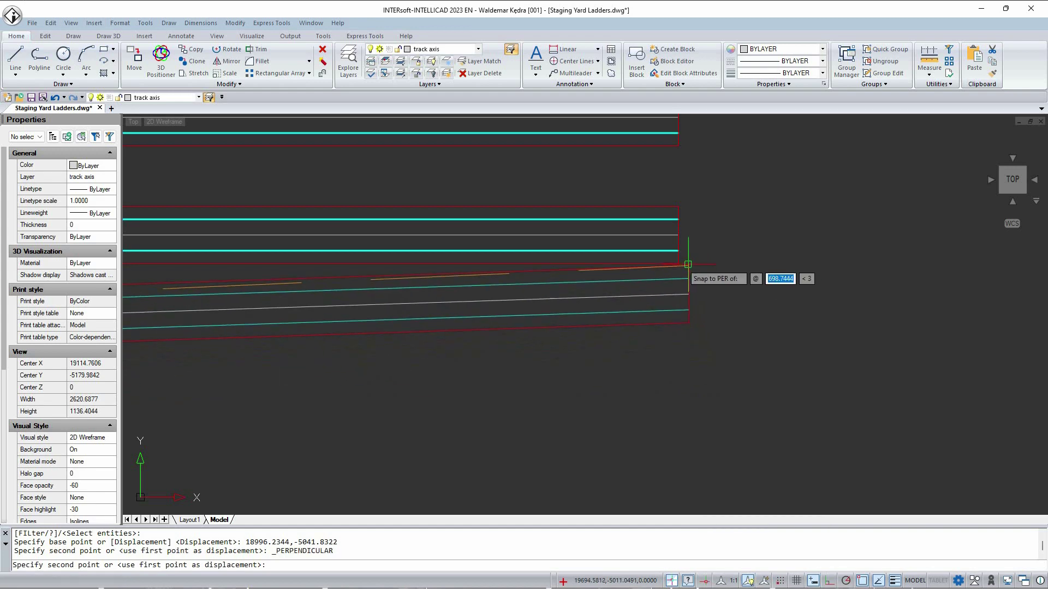
click(682, 256)
scroll(483, 324, down, 5)
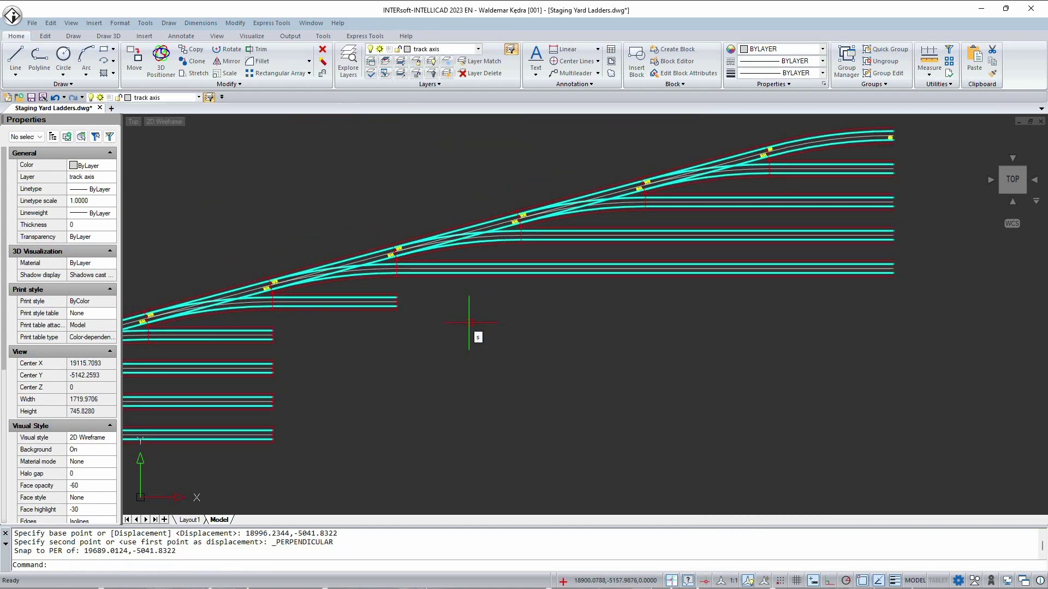
Stretch the sixth-highest track's straight with a perpendicular snap to the end line of the five tracks above.
key(Return)
click(447, 325)
click(393, 290)
scroll(601, 319, up, 5)
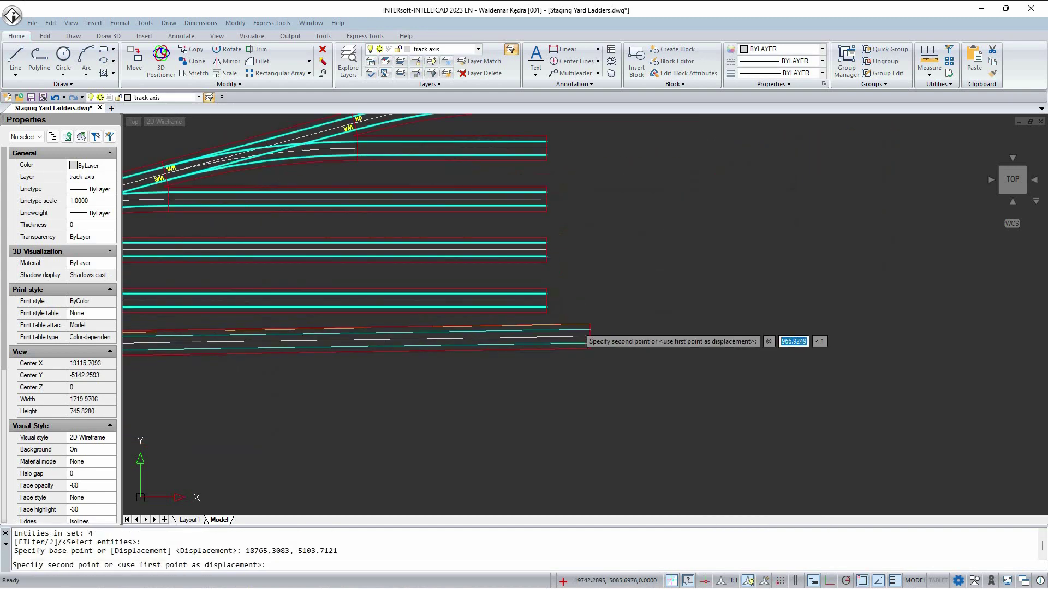
shift+right_click(571, 306)
click(610, 404)
scroll(570, 333, up, 4)
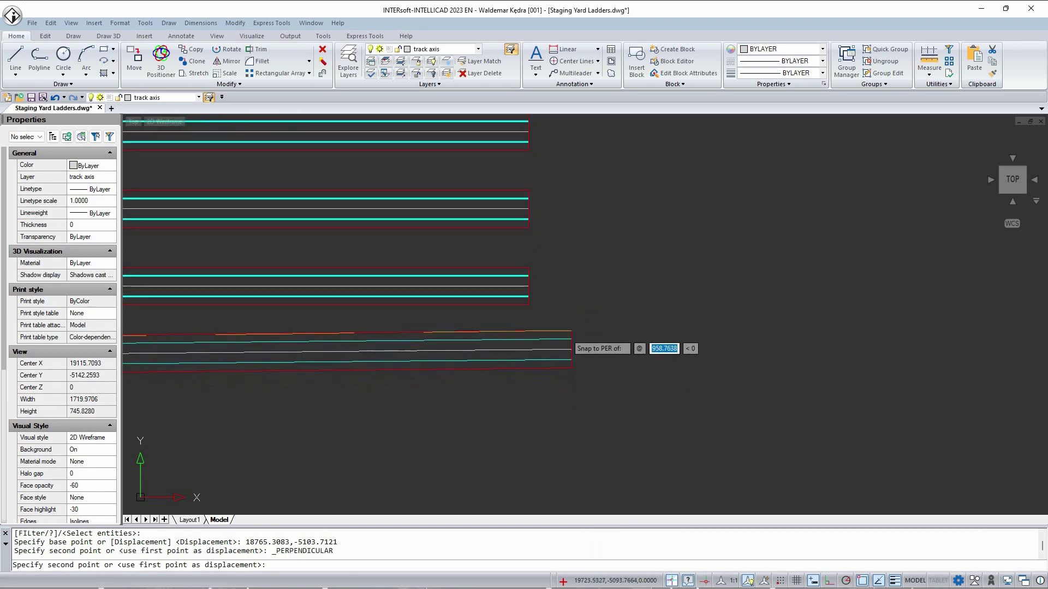
click(494, 260)
scroll(571, 292, down, 7)
scroll(458, 333, down, 8)
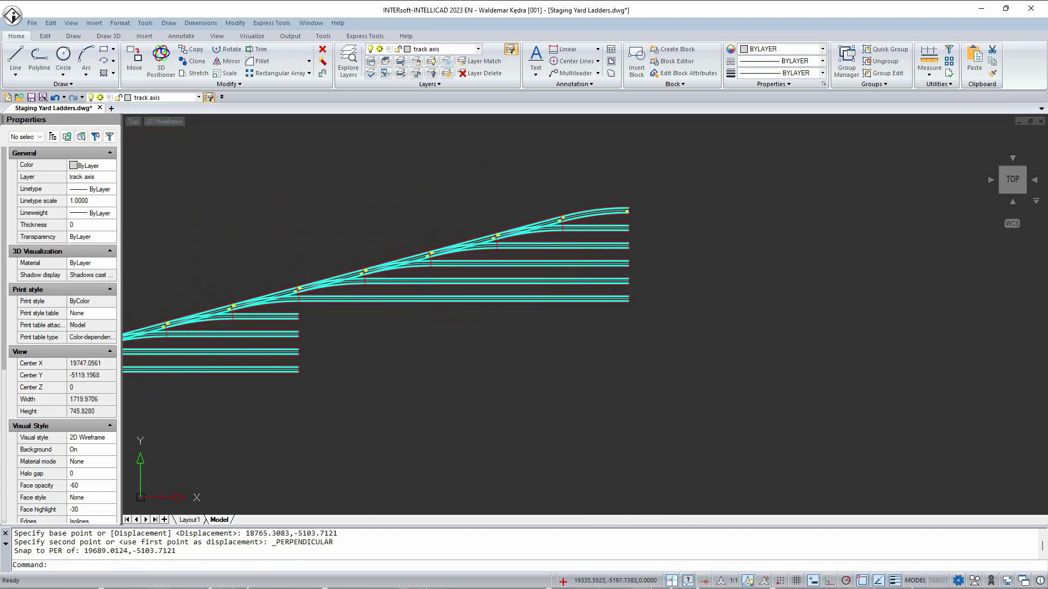
Stretch the ends of the four lowest straights together to the common end line of the upper tracks.
click(335, 306)
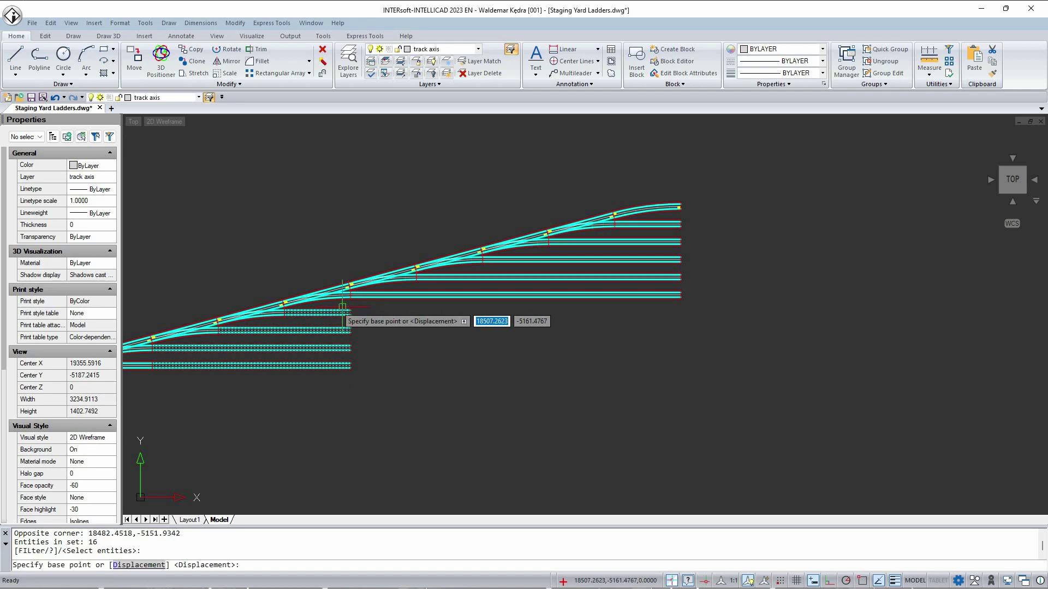
key(Return)
click(350, 307)
scroll(606, 344, up, 4)
shift+right_click(515, 342)
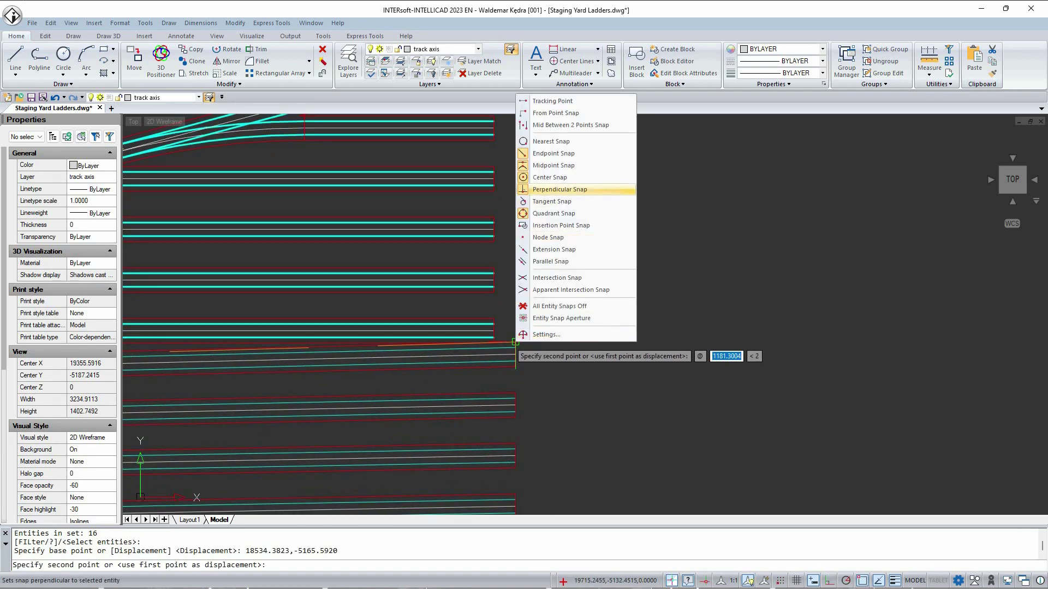
click(557, 189)
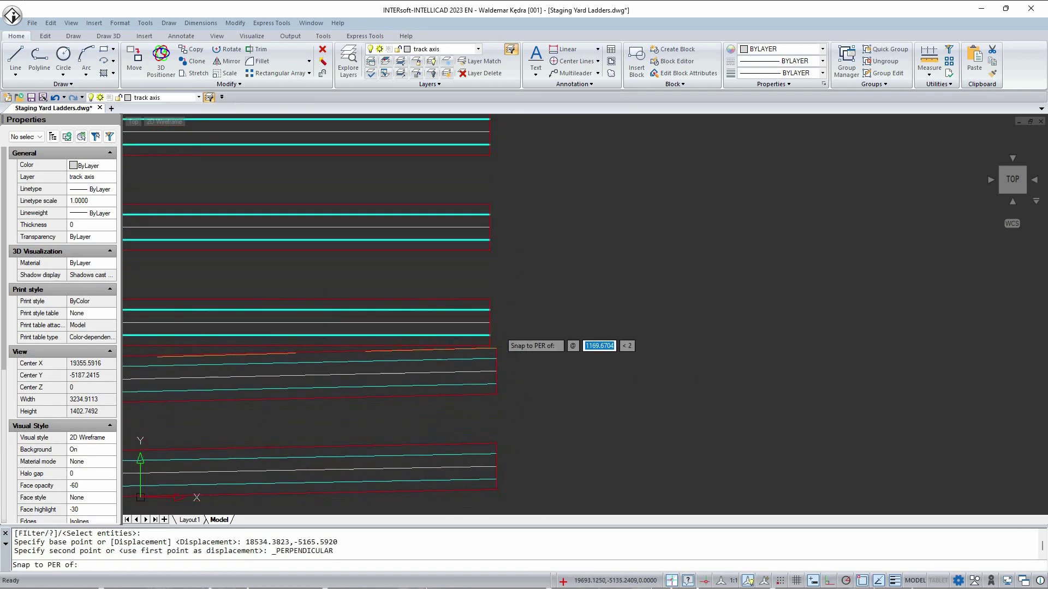
click(491, 344)
Dimension the vertical spacing between the axis ends of the two uppermost tracks, placing it beyond the track ends.
scroll(547, 332, up, 3)
scroll(546, 333, up, 3)
text(w)
key(Return)
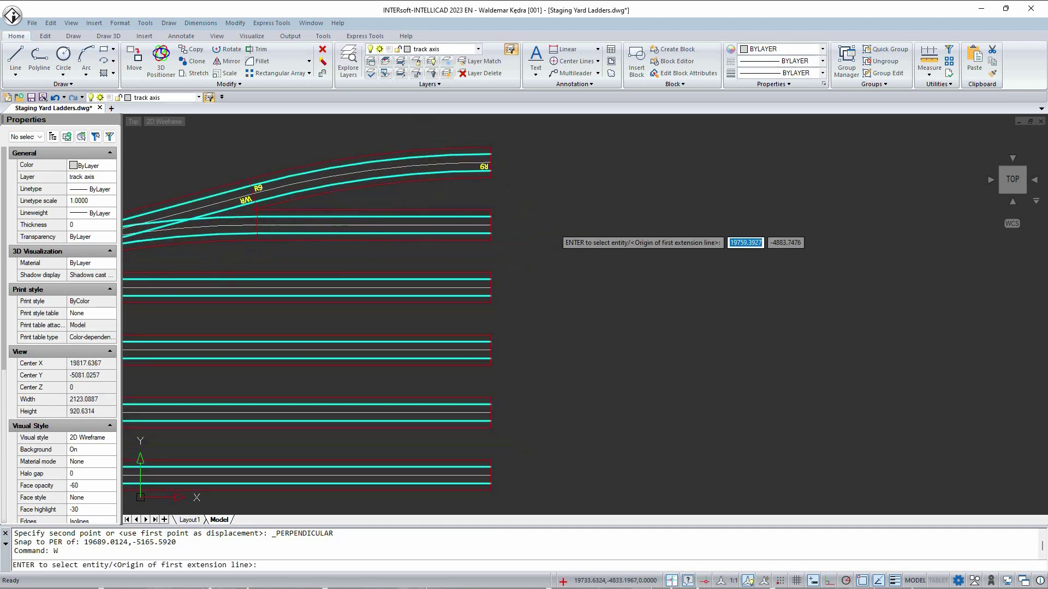
click(491, 162)
click(491, 225)
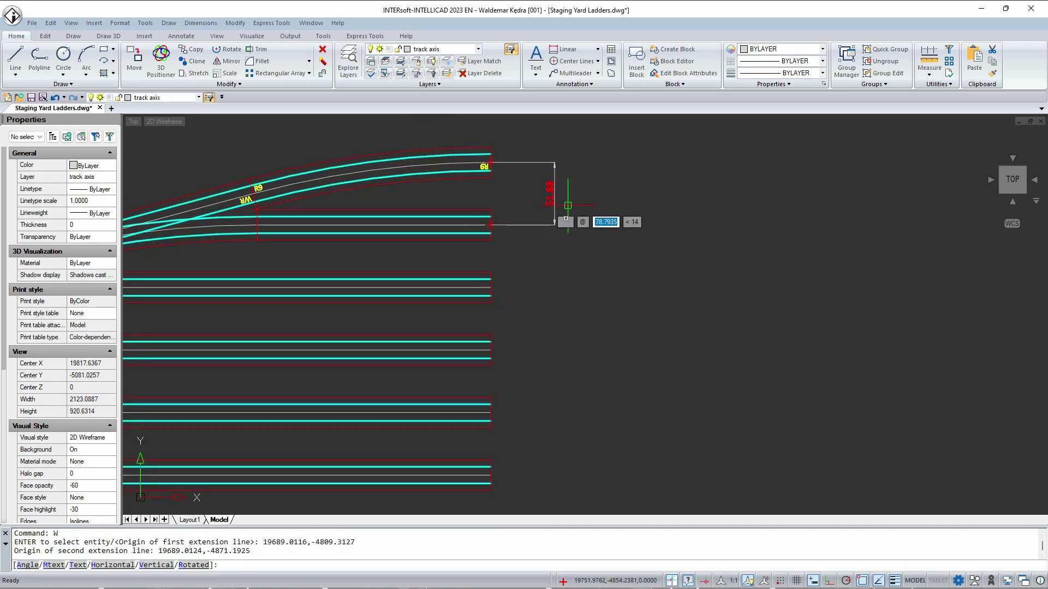
click(600, 198)
Continue the spacing dimension as a chain through the axis ends of all remaining tracks down to the lowest one.
click(506, 287)
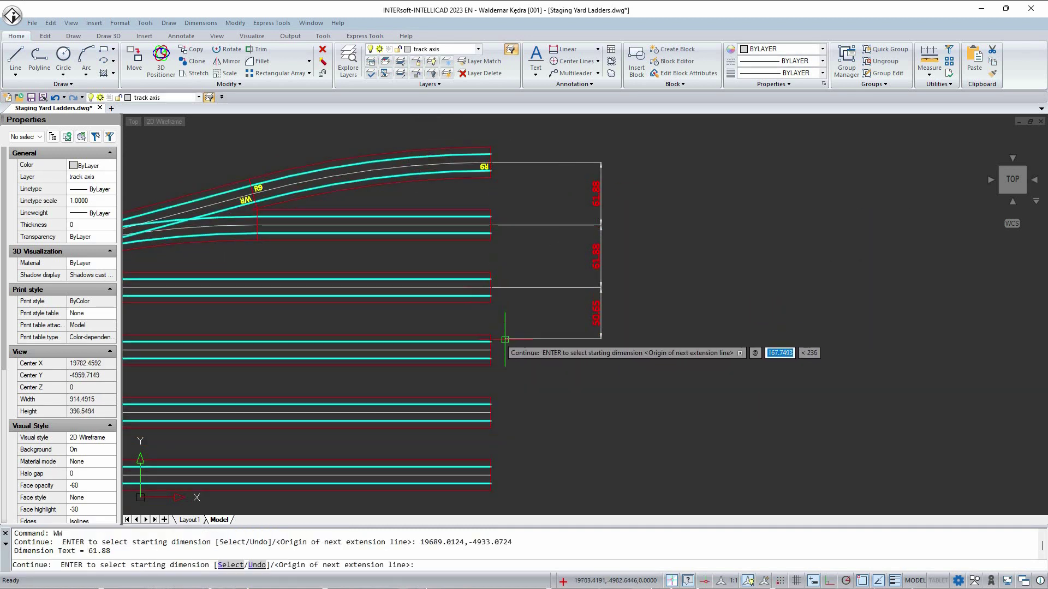
click(505, 351)
click(506, 413)
middle_drag(505, 431, 500, 286)
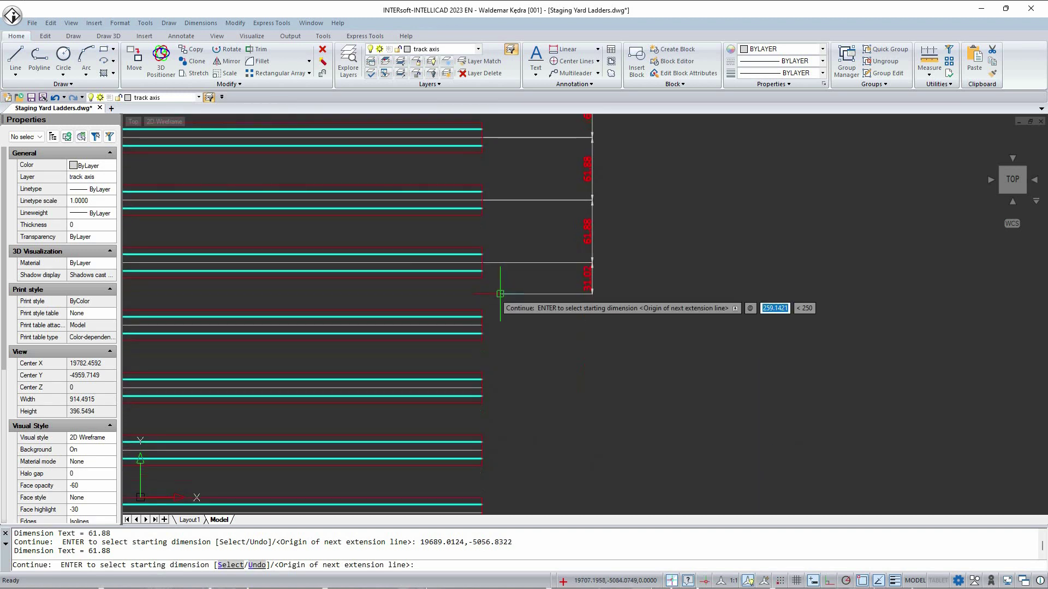
click(483, 387)
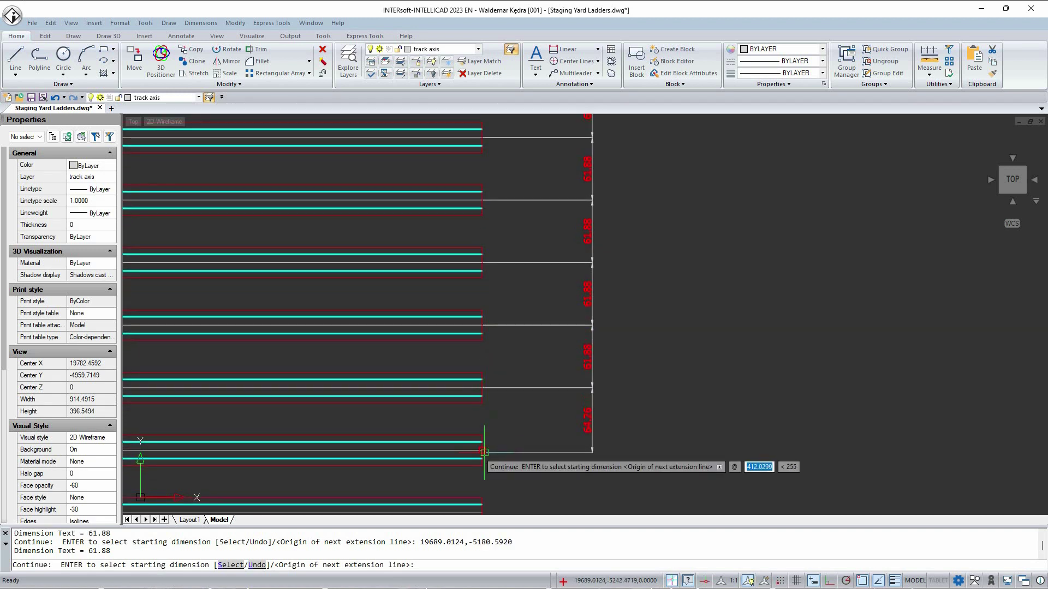
middle_drag(485, 445, 536, 372)
click(523, 381)
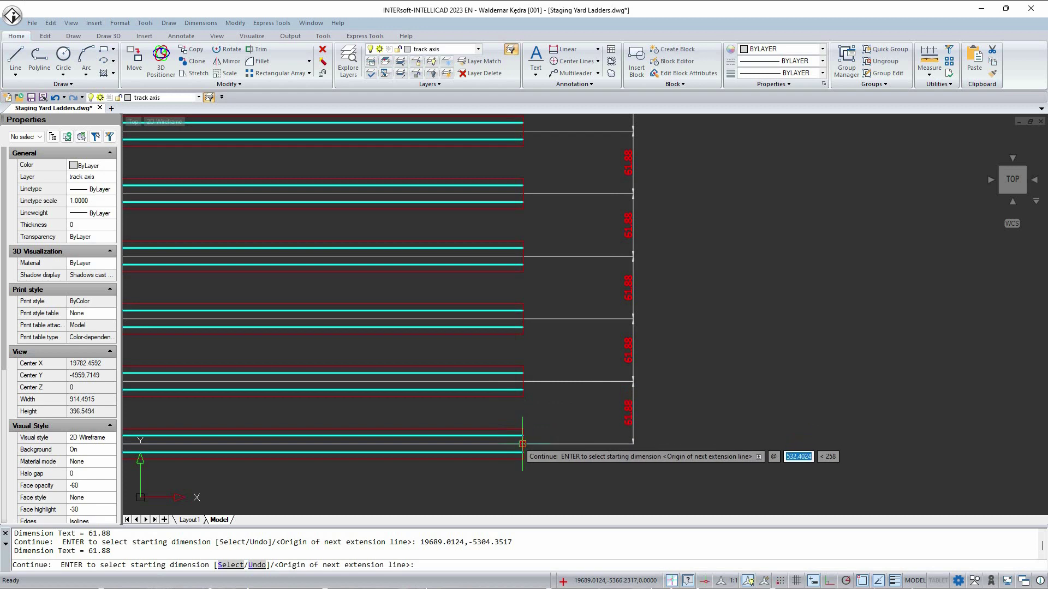
key(Return)
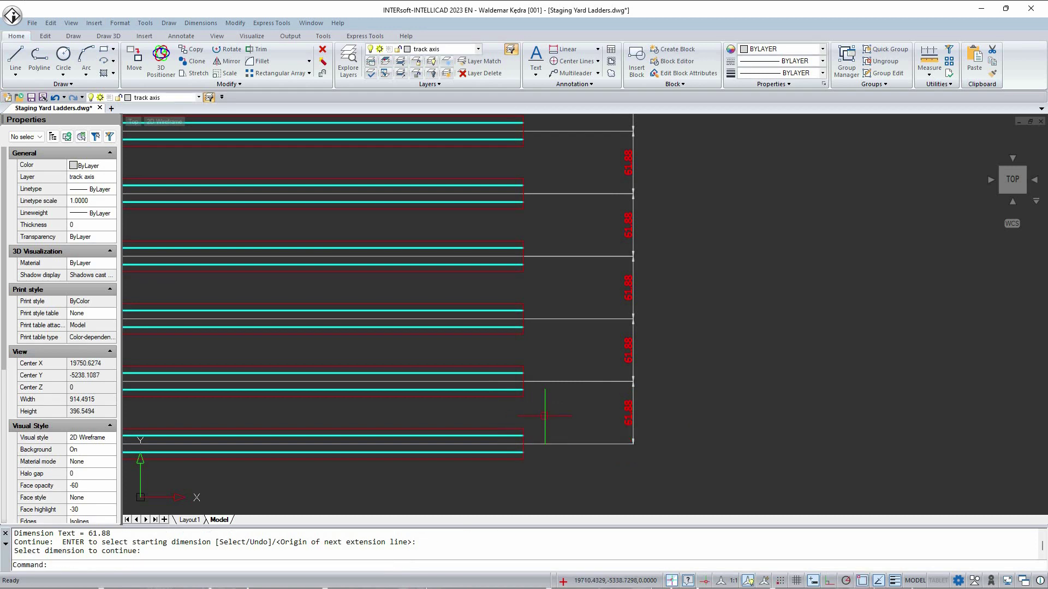
Dimension the extended ladder's overall length below its lowest track, from the straights' end to the ladder's starting end.
text(W)
key(Return)
scroll(544, 420, down, 3)
click(533, 438)
scroll(533, 438, down, 2)
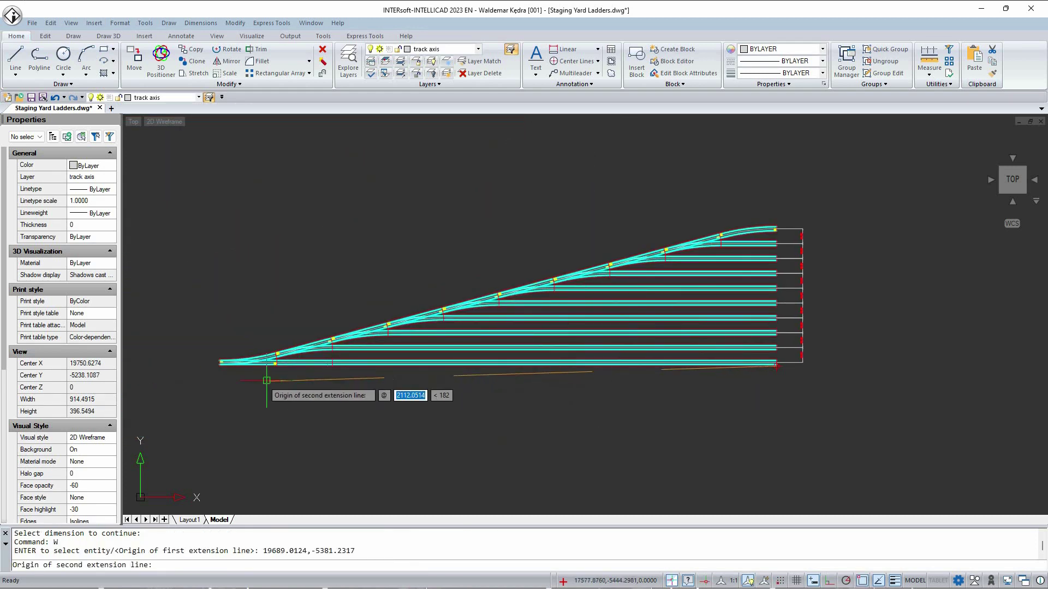
scroll(151, 346, up, 5)
click(151, 346)
scroll(293, 351, down, 3)
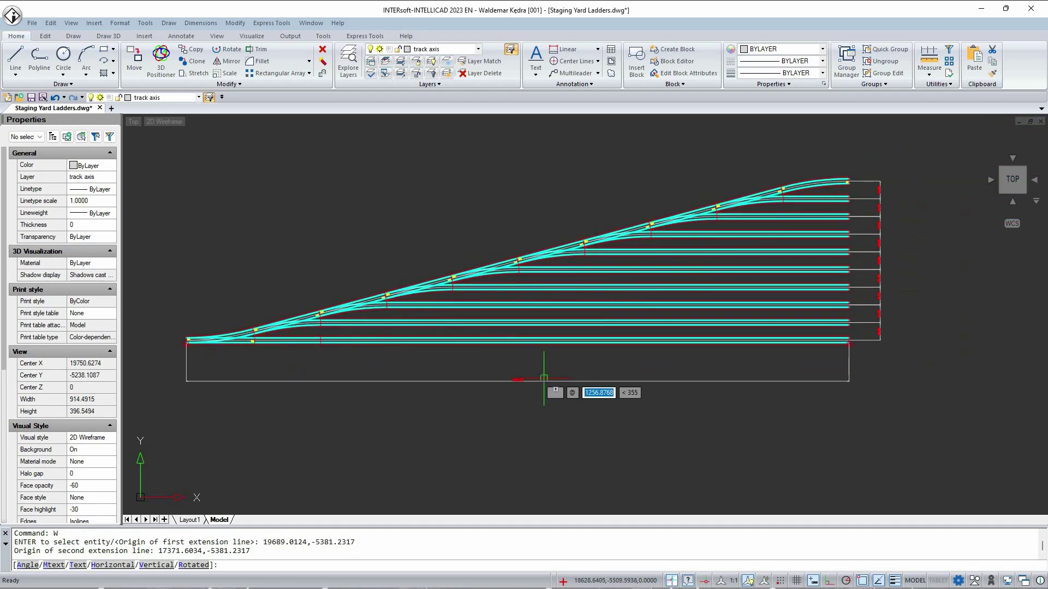
scroll(541, 349, up, 4)
click(534, 344)
scroll(491, 343, up, 5)
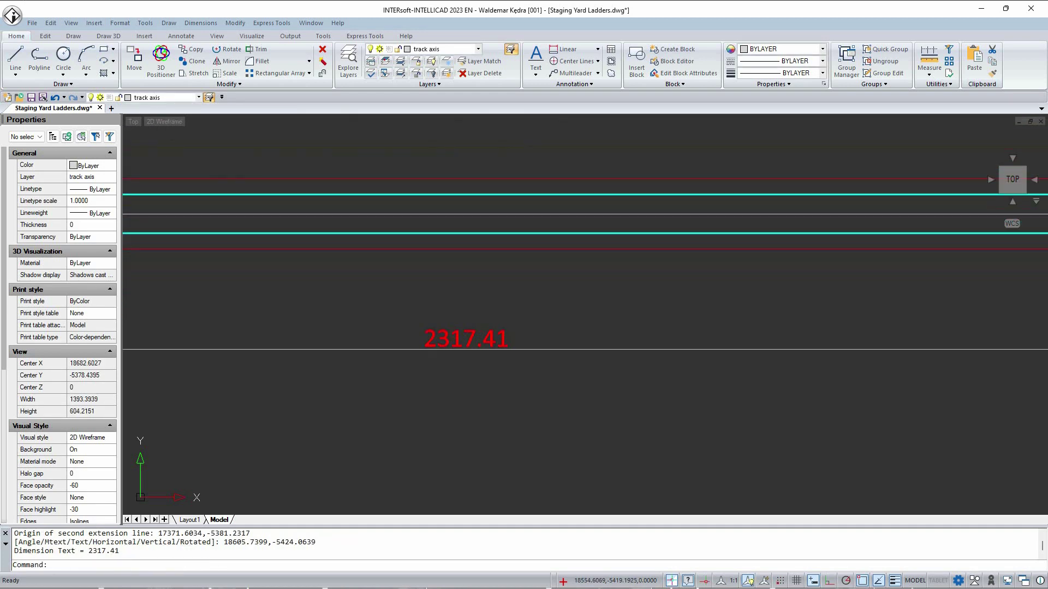
Copy the track numbers 1 to 5 from the framed five-track ladder to the ends of the extended ladder's lowest five tracks.
scroll(526, 341, down, 10)
scroll(267, 322, up, 4)
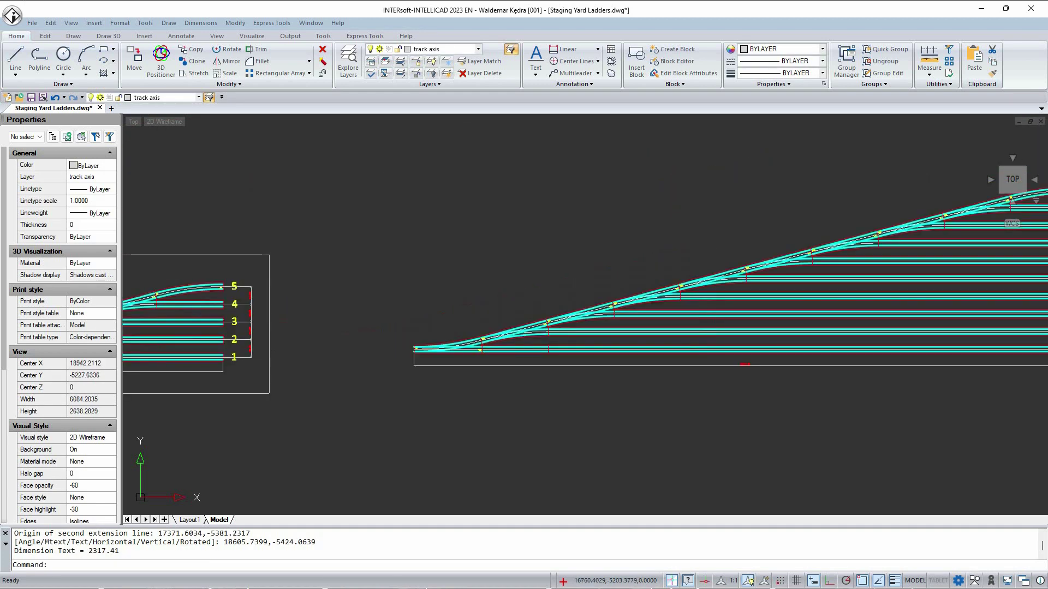
click(225, 261)
click(244, 385)
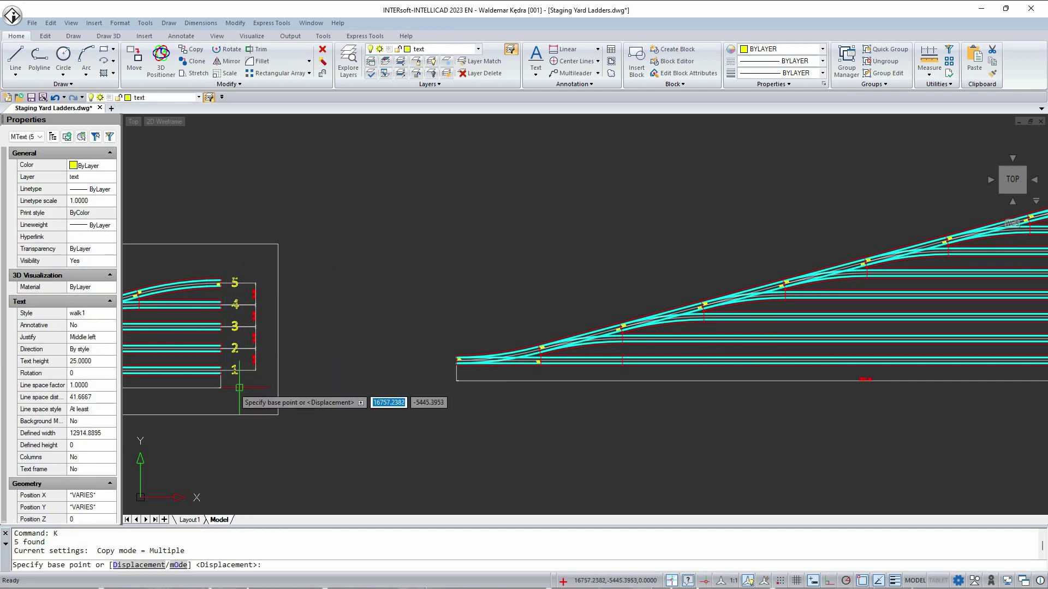
scroll(234, 385, up, 5)
click(195, 357)
scroll(225, 359, down, 9)
scroll(638, 377, up, 8)
scroll(612, 352, up, 3)
click(554, 330)
key(Return)
scroll(636, 178, down, 5)
Copy the number 5 label to the end of each of the five unnumbered tracks above it.
middle_drag(635, 178, 579, 387)
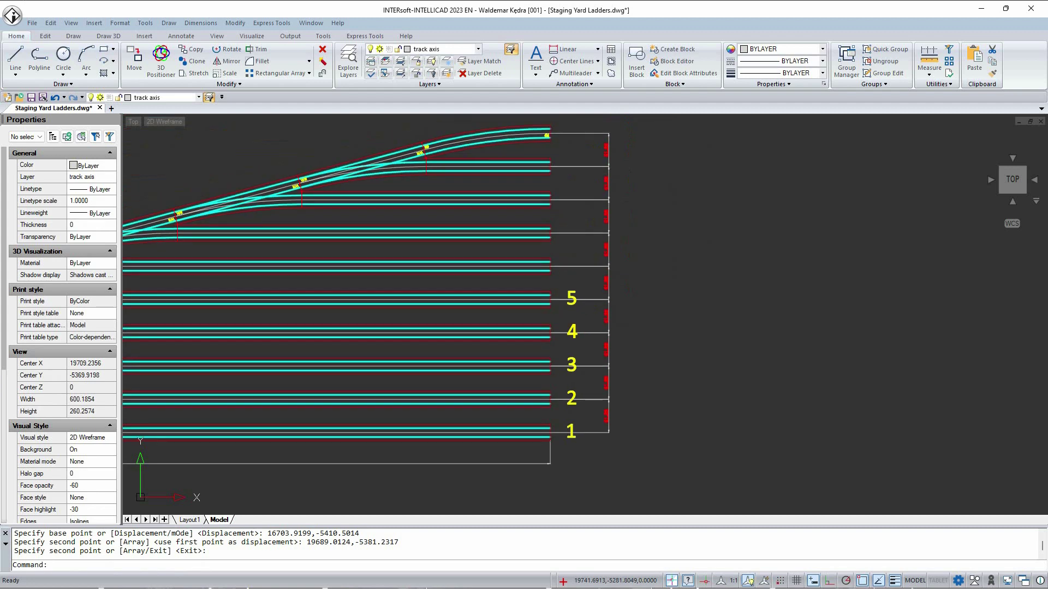
scroll(579, 319, up, 3)
click(567, 273)
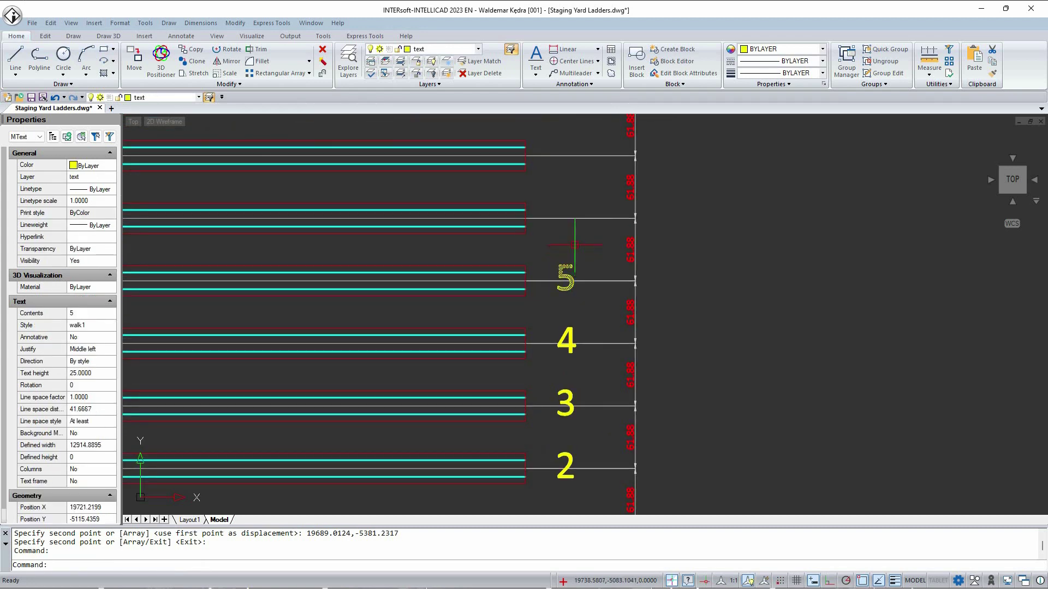
click(525, 295)
click(528, 233)
click(533, 170)
middle_drag(534, 174, 509, 359)
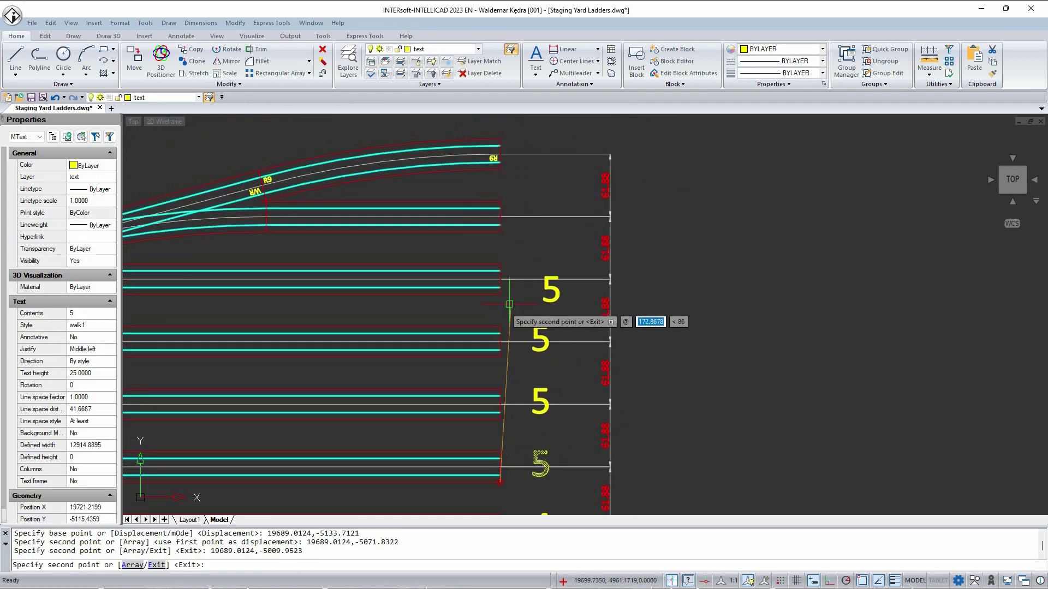
click(501, 297)
click(501, 233)
click(501, 185)
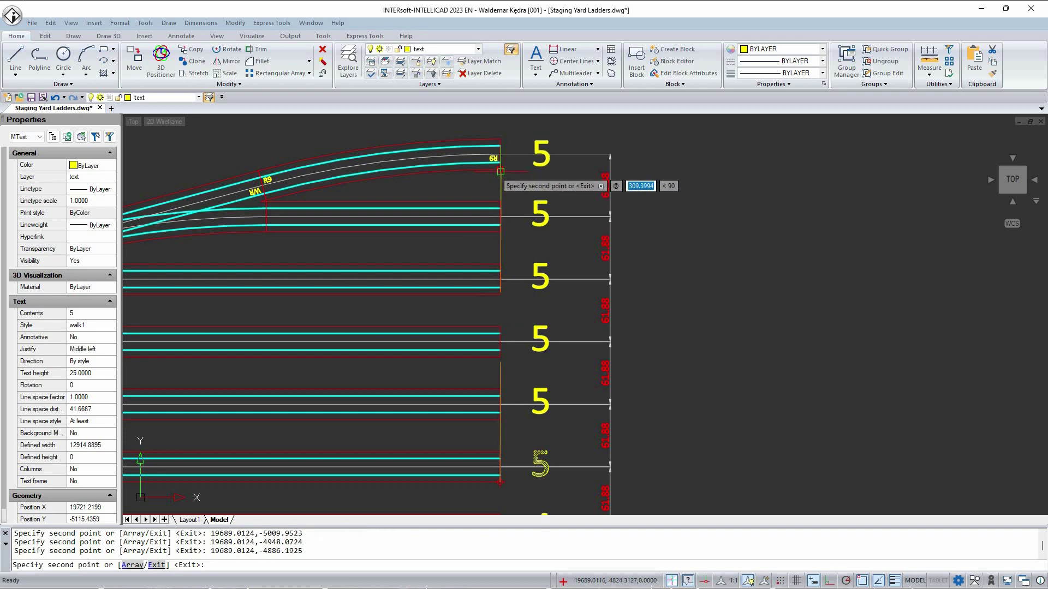
key(Return)
Renumber the labels of the three tracks directly above track 5 as 6, 7 and 8, going upward.
middle_drag(584, 382, 577, 338)
middle_drag(545, 374, 542, 358)
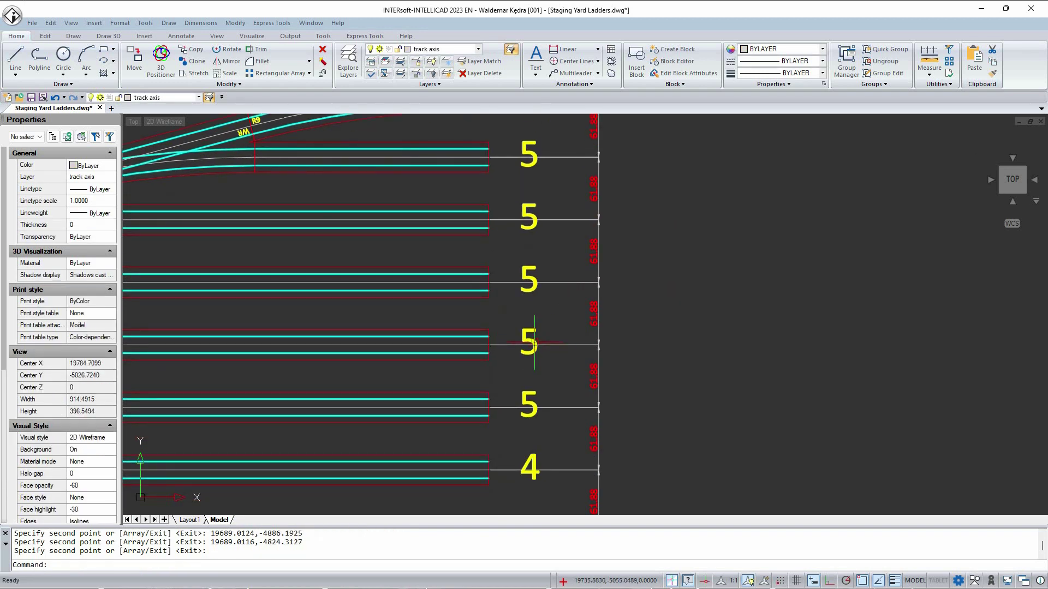
double_click(529, 342)
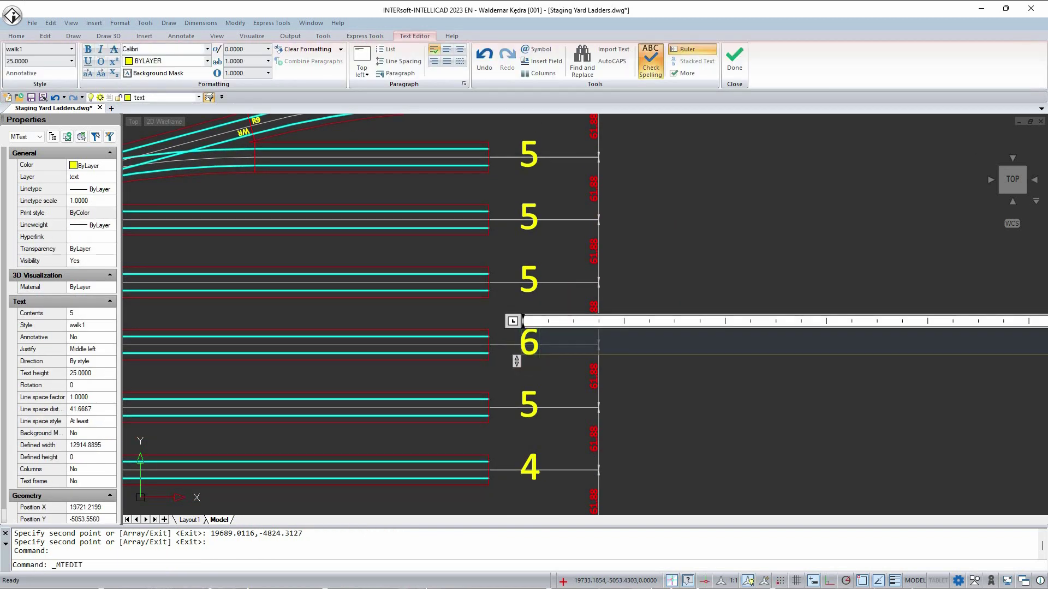
click(568, 284)
double_click(529, 278)
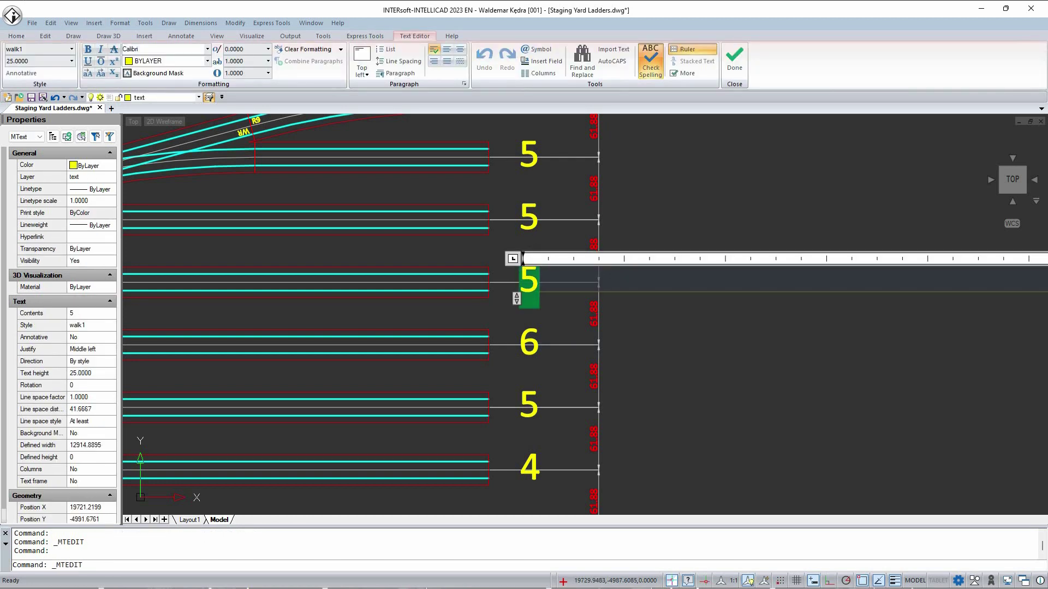
click(549, 230)
double_click(533, 230)
key(BackSpace)
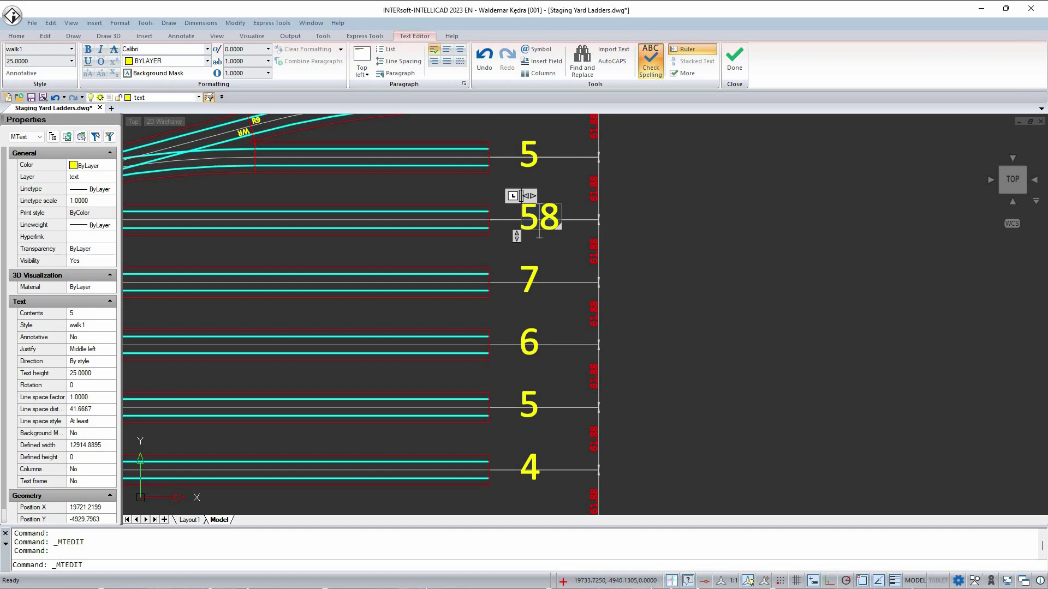
key(BackSpace)
click(562, 183)
middle_drag(562, 183, 571, 299)
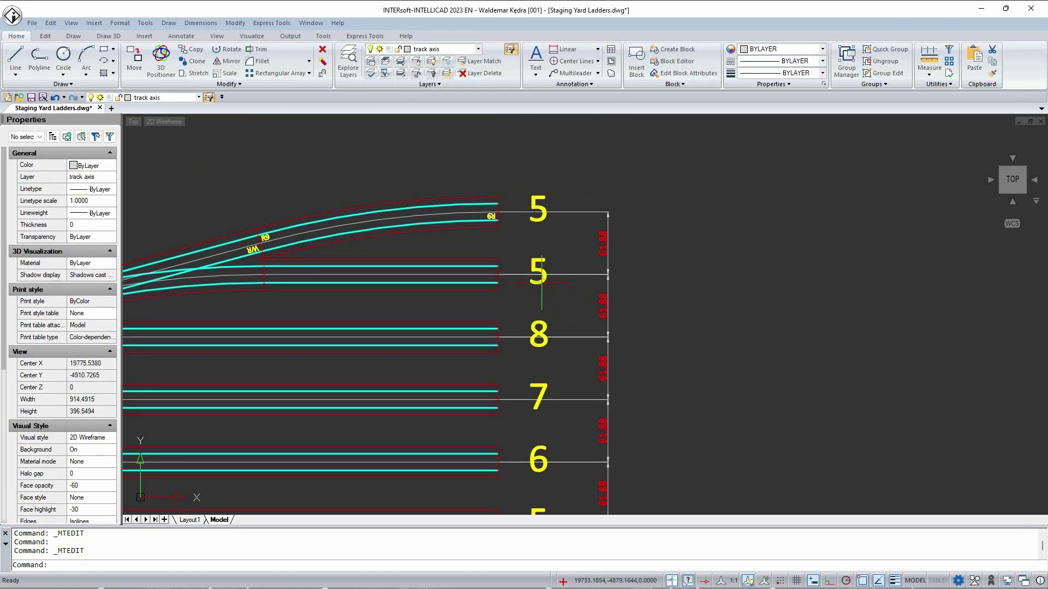
Renumber the labels of the two highest tracks as 9 and 10.
double_click(547, 280)
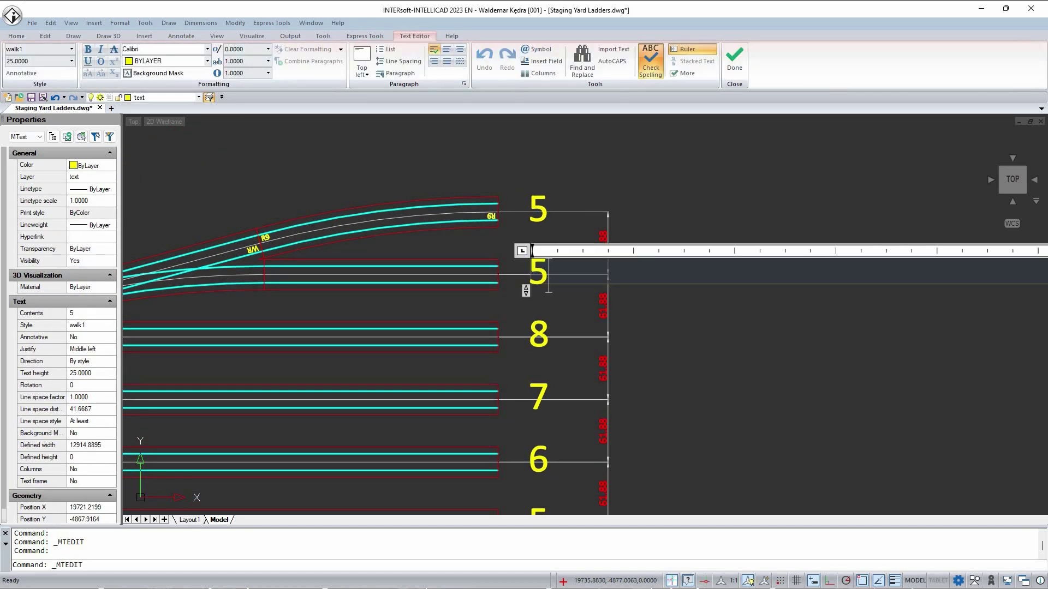
click(572, 240)
double_click(540, 224)
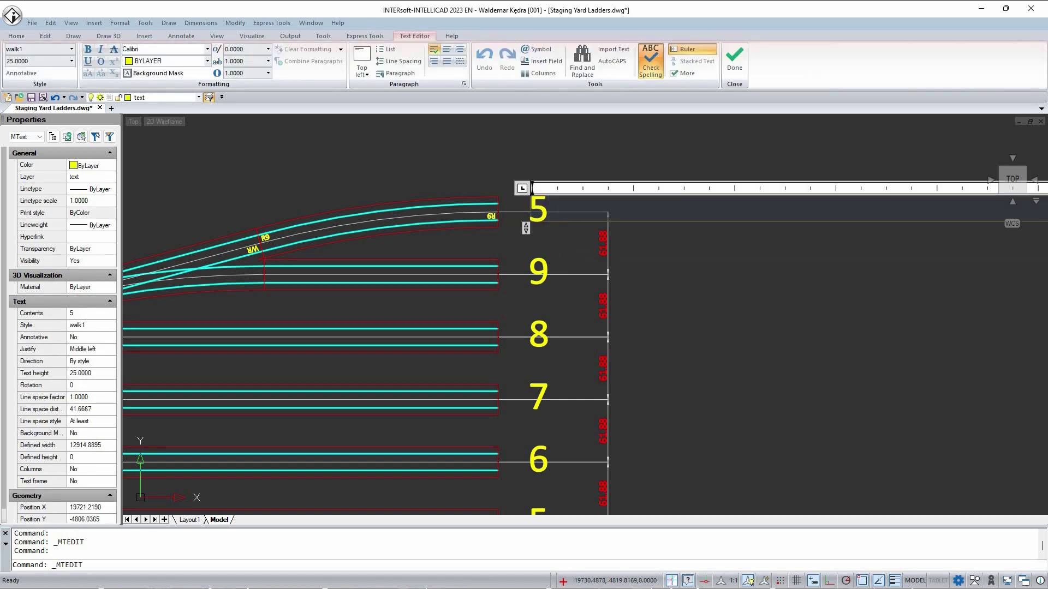
click(677, 298)
scroll(667, 294, down, 8)
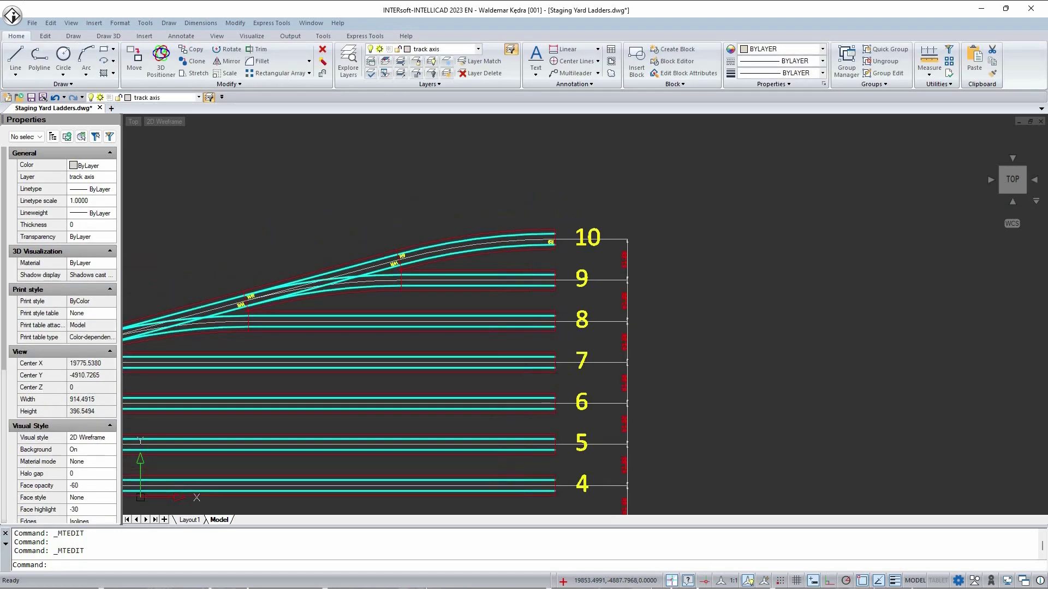
middle_drag(535, 320, 708, 257)
middle_drag(572, 316, 750, 316)
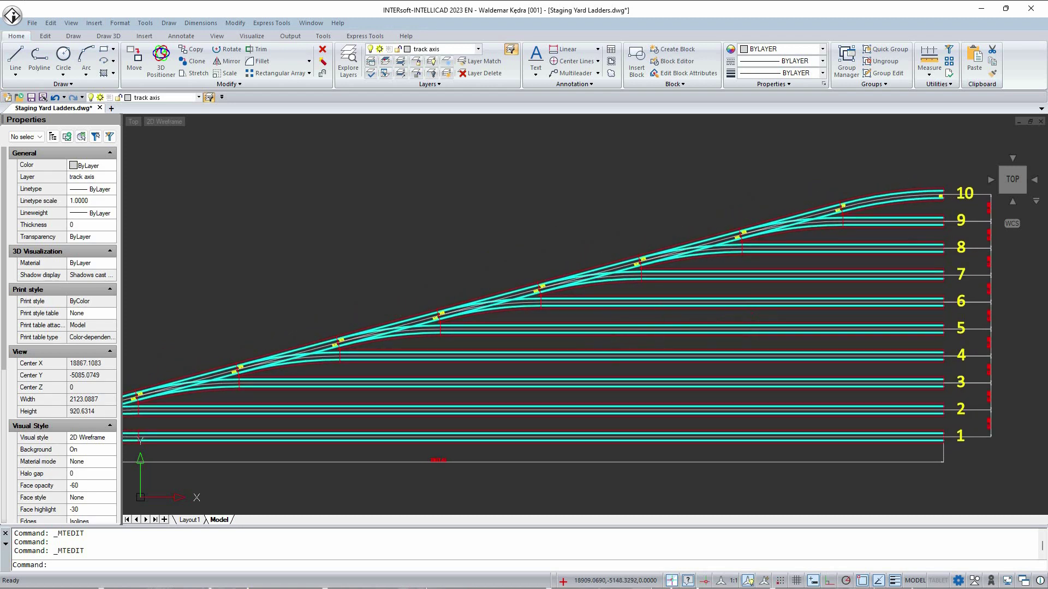
scroll(618, 344, down, 3)
middle_drag(579, 350, 626, 343)
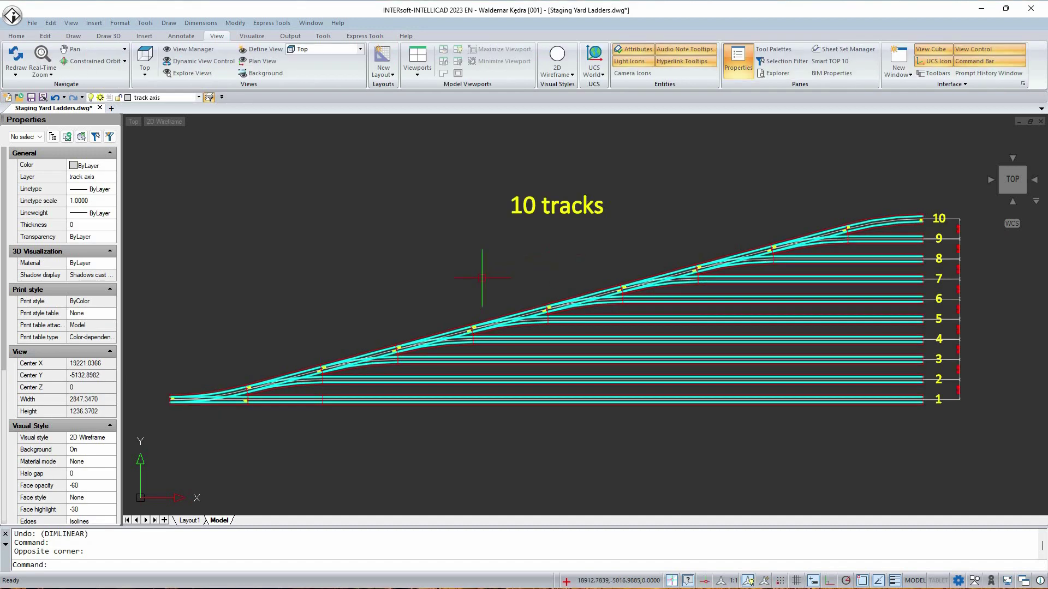
Dimension the ten-track ladder's overall length below its lowest track, from the starting turnout's outer edge to the track ends.
key(Return)
scroll(164, 426, up, 2)
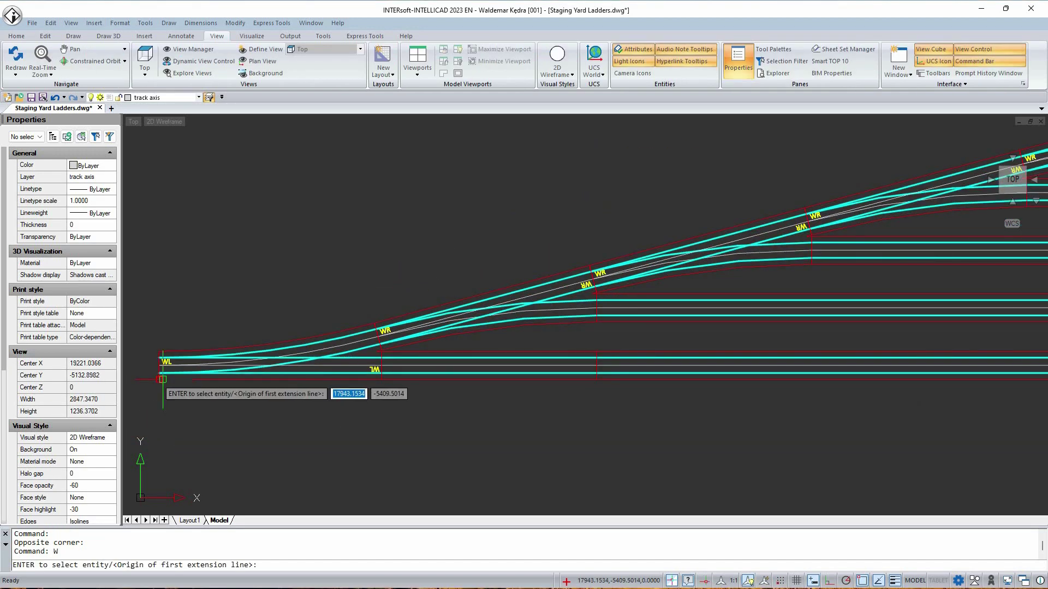
click(187, 389)
middle_drag(988, 419, 472, 460)
scroll(562, 444, up, 5)
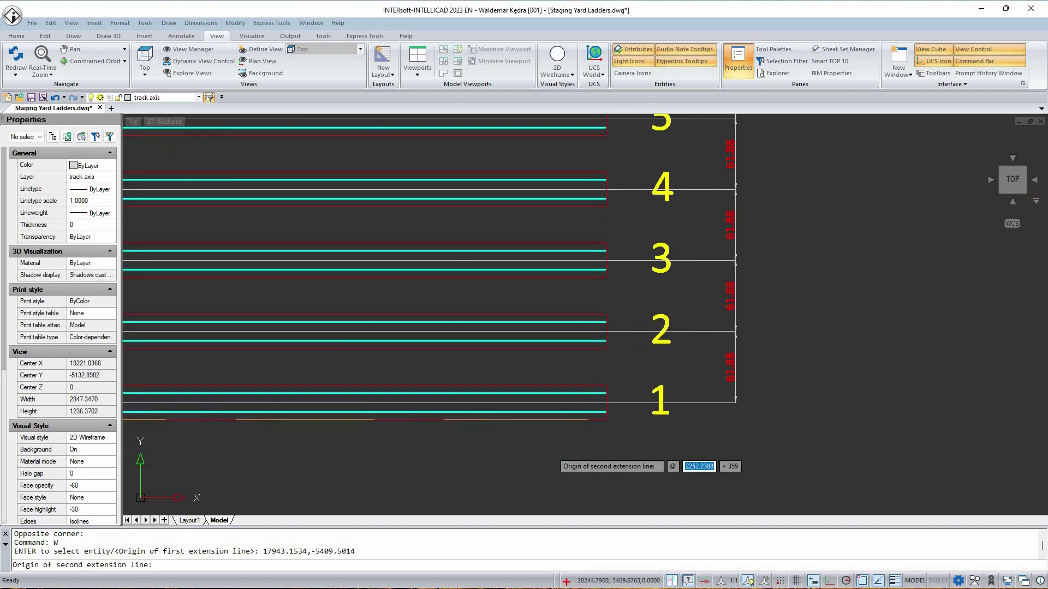
click(605, 420)
scroll(630, 434, down, 6)
scroll(622, 439, up, 5)
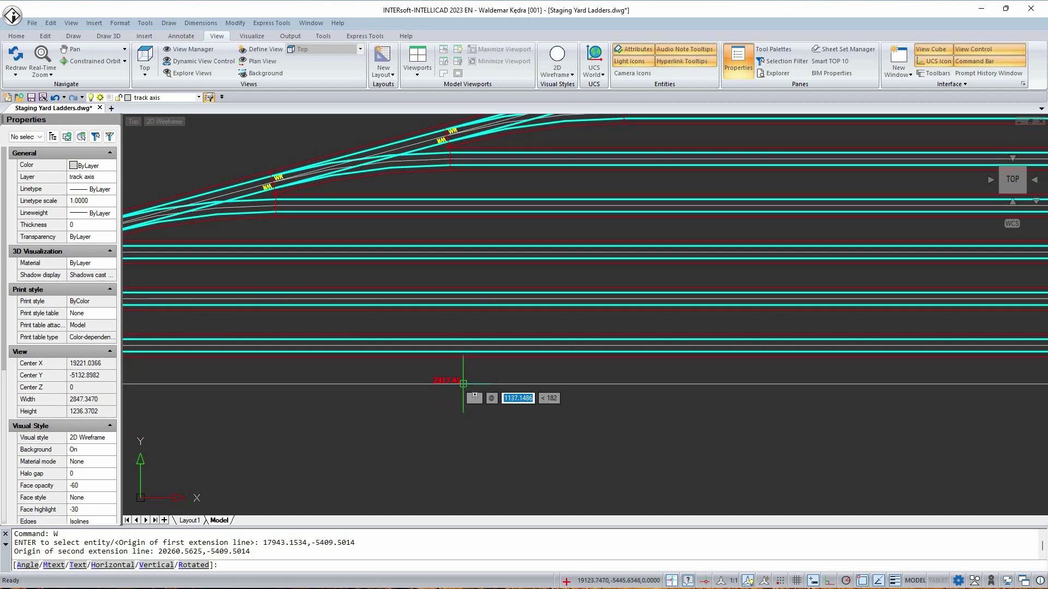
click(457, 385)
scroll(457, 386, up, 3)
scroll(534, 319, down, 9)
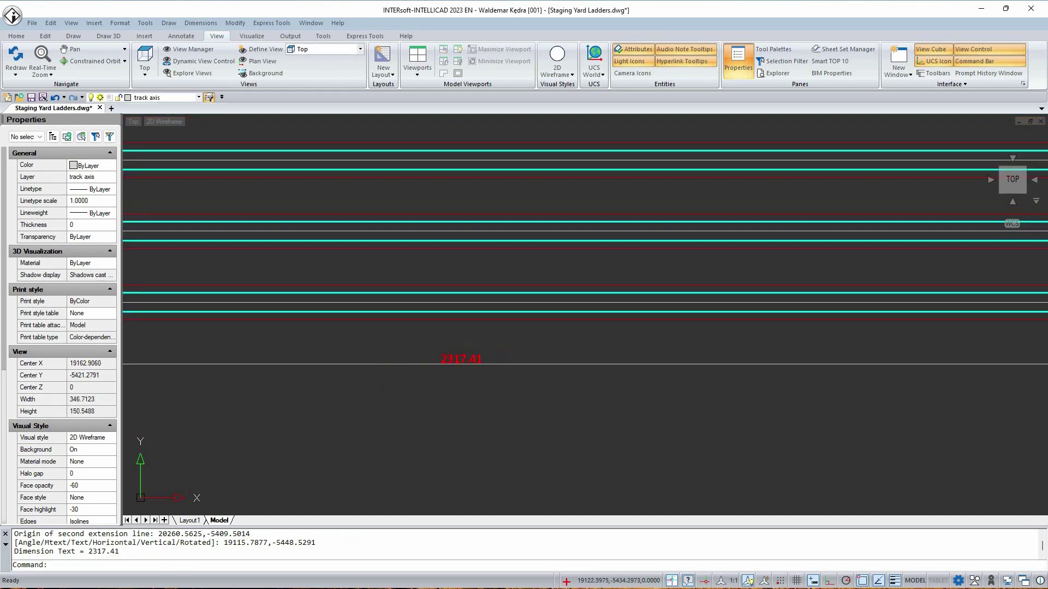
Delete the track numbers and track spacing dimensions at the open ends of the ten-track ladder.
middle_drag(534, 320, 559, 367)
drag(887, 419, 815, 219)
key(Delete)
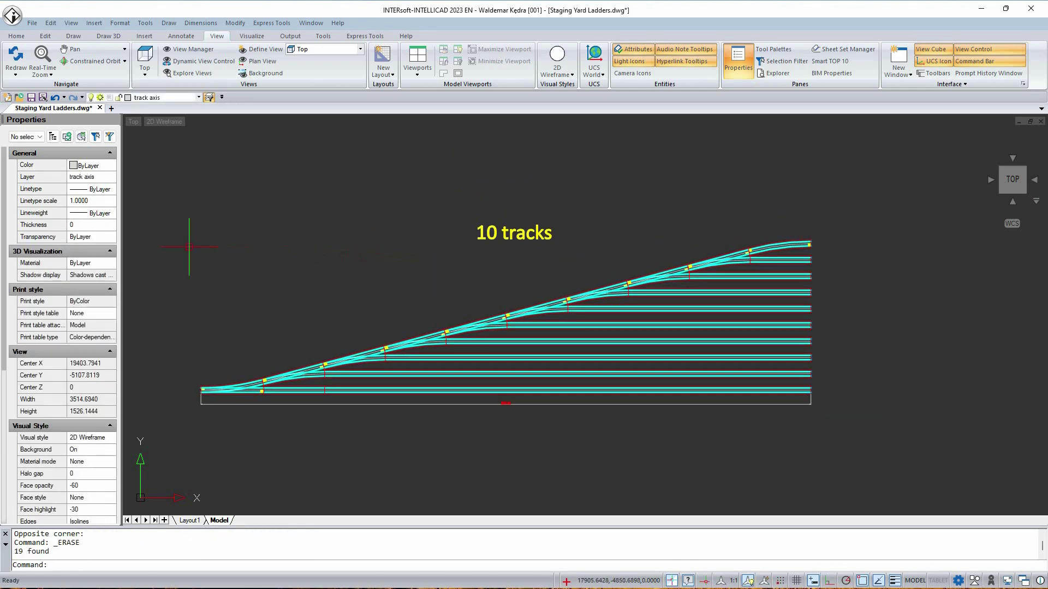
Rotate a copy of the whole ten-track ladder 180° about the midpoint between its highest and lowest track ends.
drag(171, 229, 840, 409)
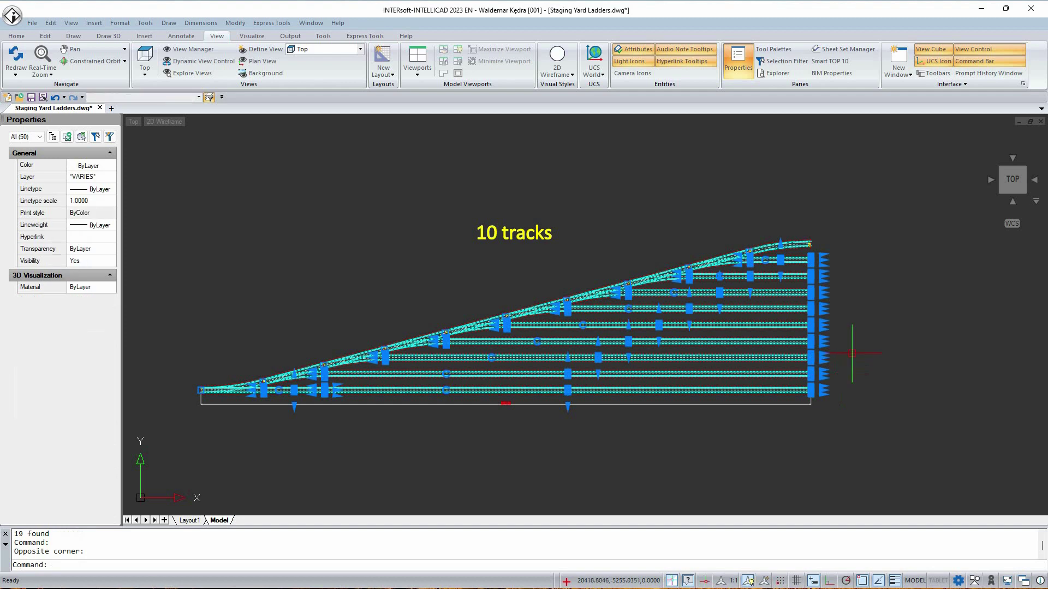
text(R)
key(Return)
shift+right_click(849, 313)
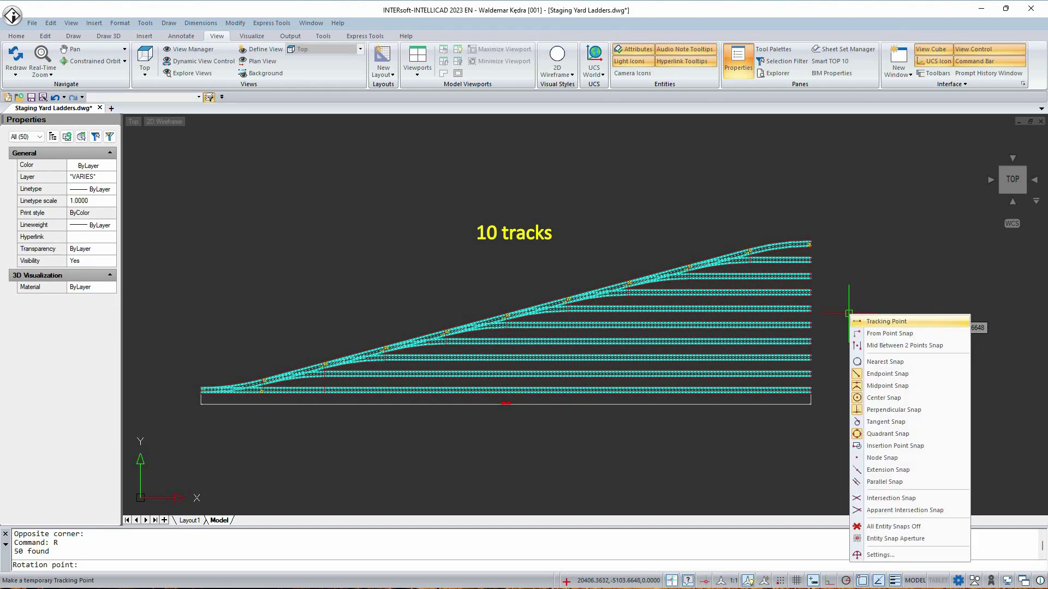
click(897, 345)
scroll(829, 261, up, 5)
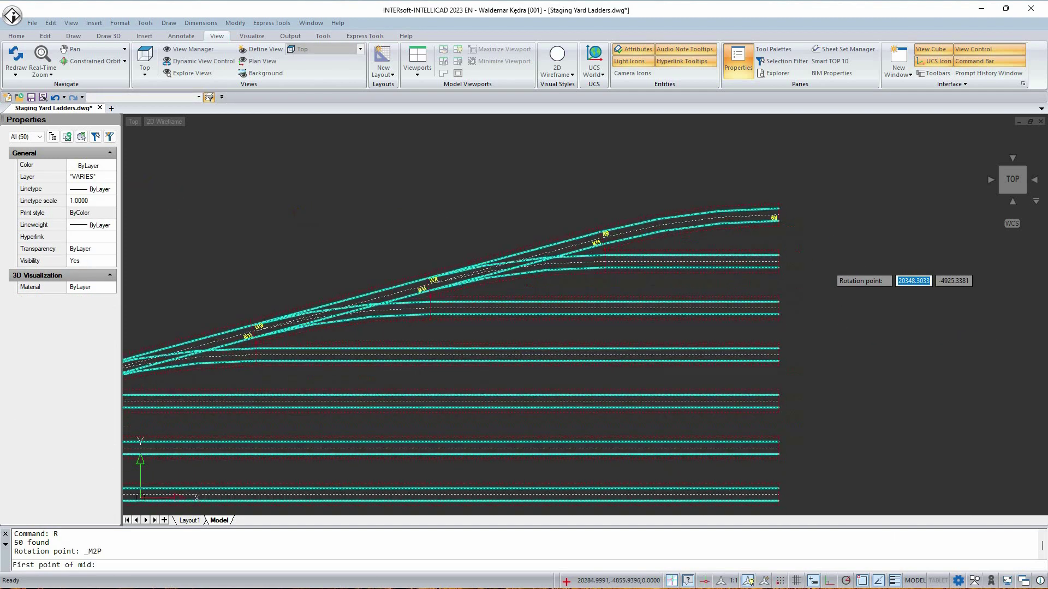
click(779, 214)
scroll(779, 214, down, 5)
scroll(714, 346, up, 6)
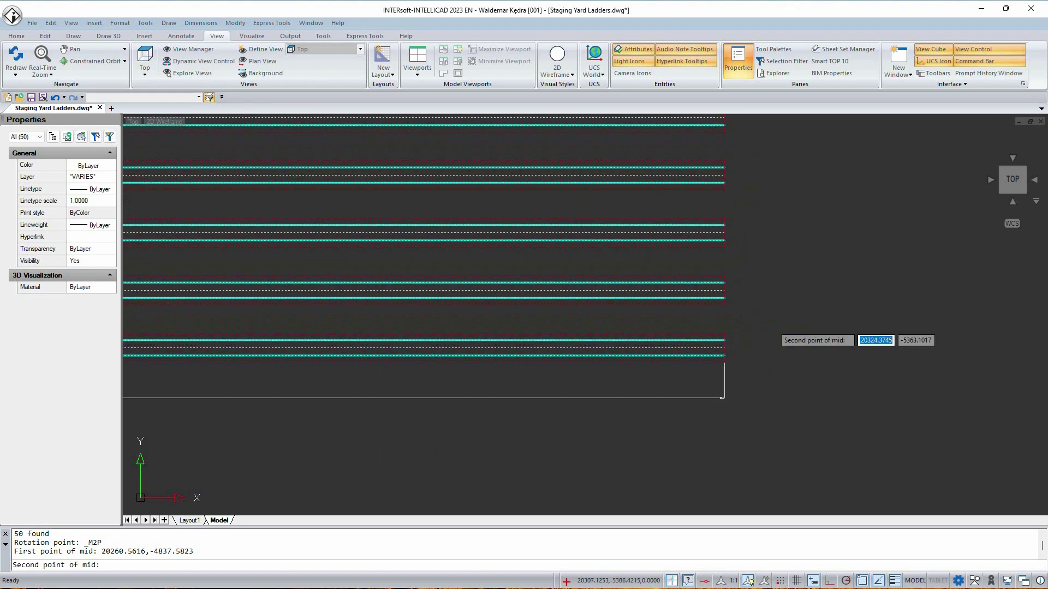
click(713, 348)
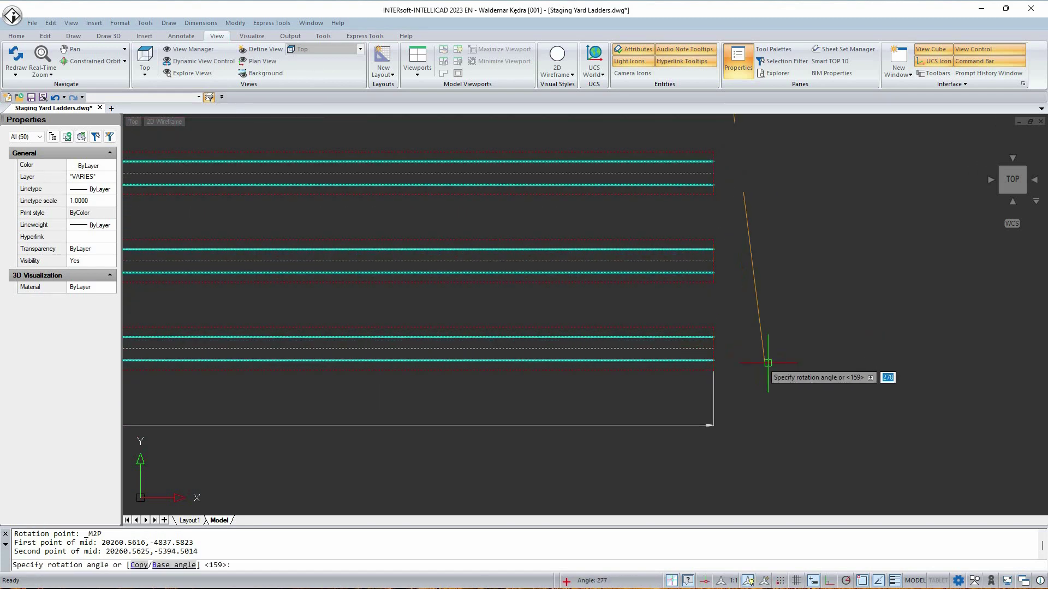
scroll(771, 375, down, 5)
scroll(437, 486, down, 3)
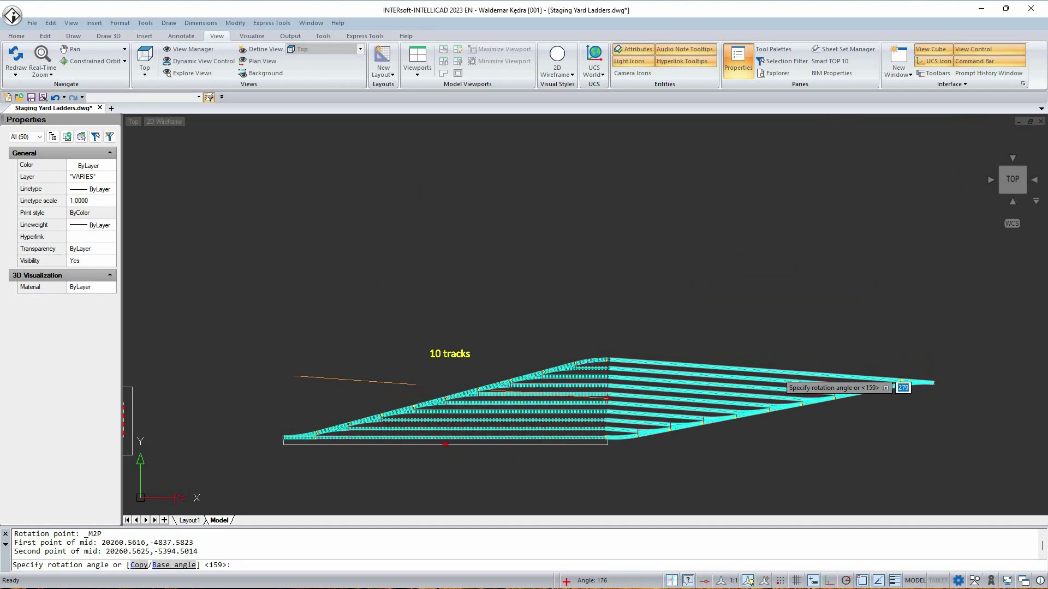
key(F8)
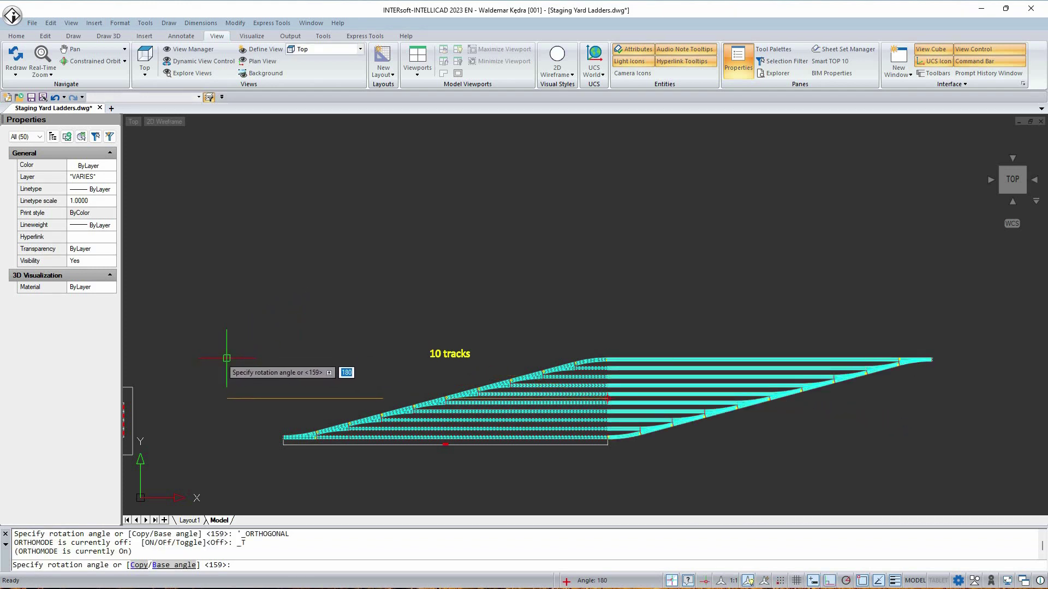
key(Return)
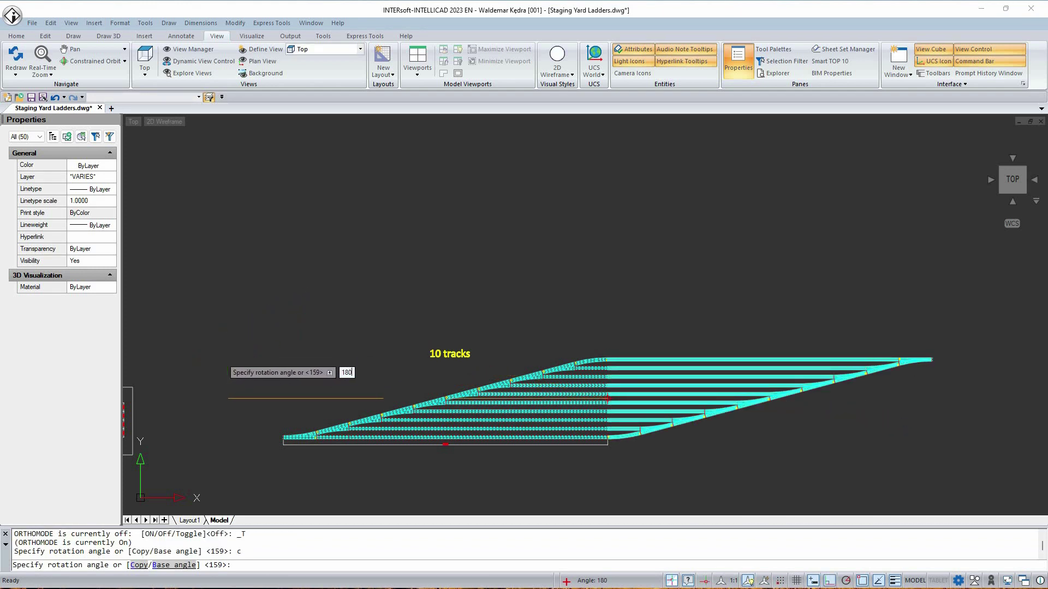
key(Return)
scroll(429, 496, up, 3)
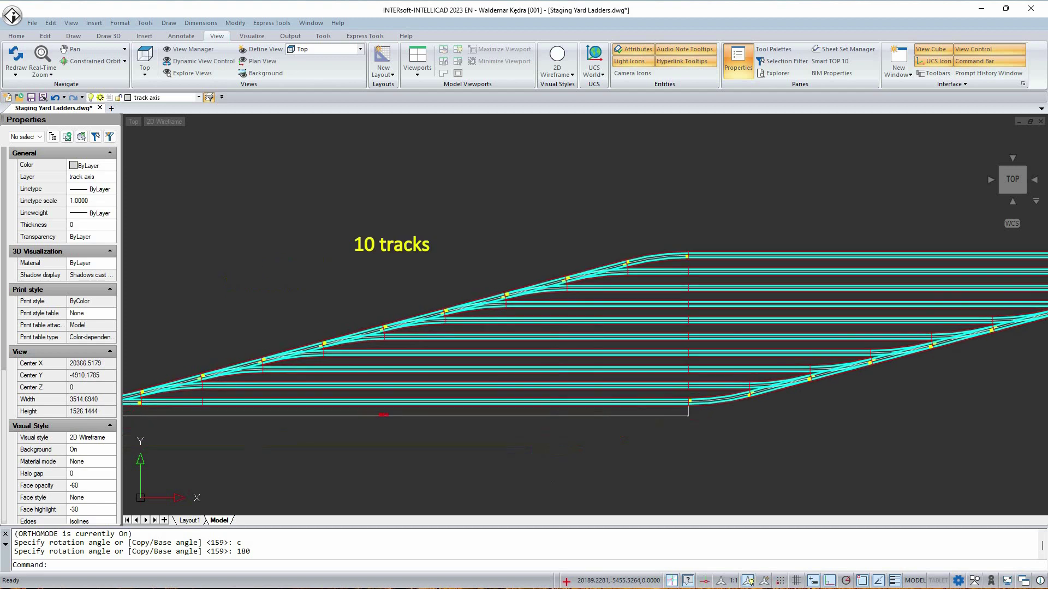
Dimension the double-ended yard's overall length between its two outermost turnout ends, placing the dimension below the lowest track.
mouse_move(746, 302)
middle_down()
mouse_move(417, 331)
mouse_move(358, 355)
middle_up()
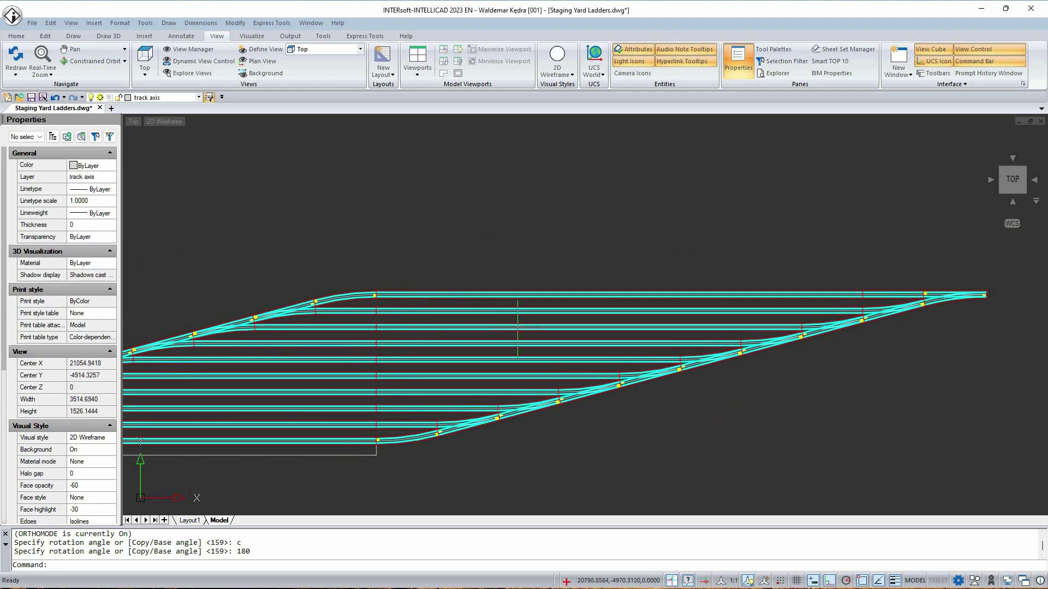
scroll(517, 327, down, 2)
text(w)
key(Return)
scroll(751, 288, up, 6)
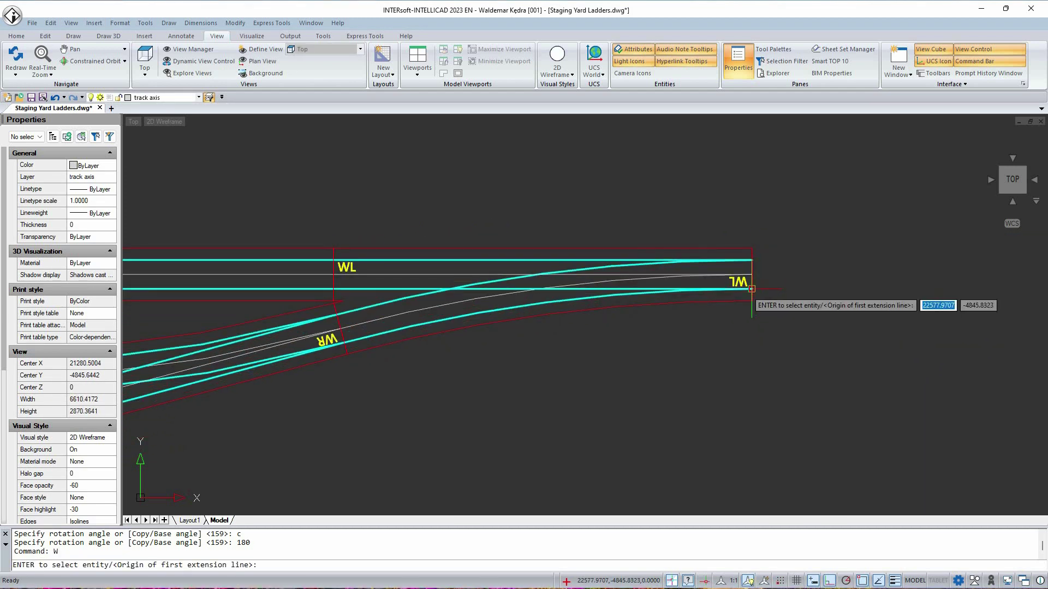
scroll(753, 295, down, 2)
click(759, 295)
scroll(775, 328, down, 1)
scroll(767, 343, down, 1)
scroll(191, 345, up, 5)
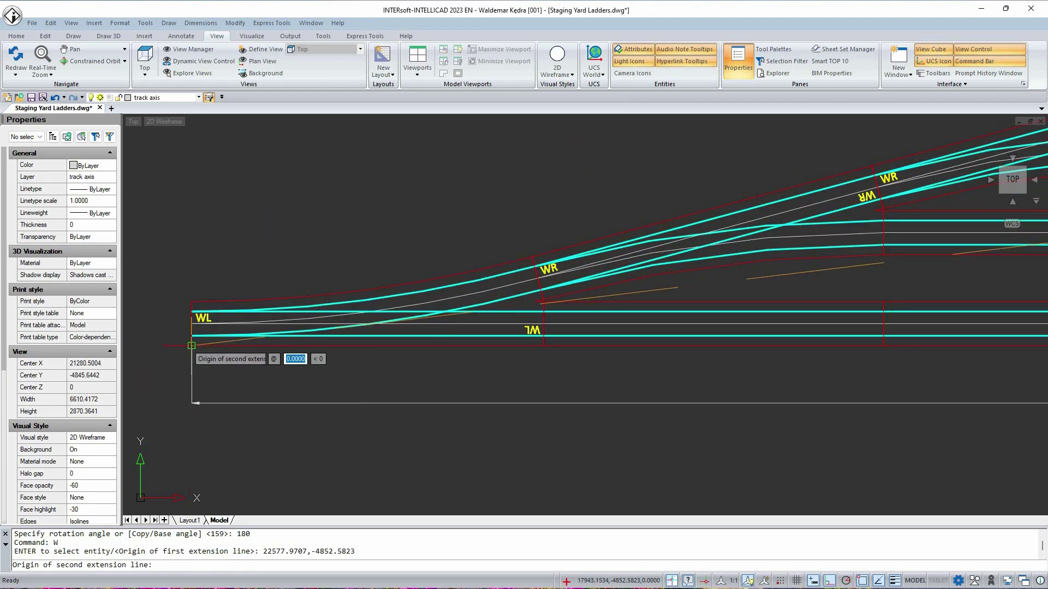
click(191, 346)
scroll(306, 367, down, 4)
middle_drag(873, 418, 300, 399)
scroll(704, 382, up, 4)
scroll(717, 379, up, 1)
click(712, 358)
Measure the highest track's straight length from the end of the ladder curve to the far entry turnout.
scroll(712, 358, down, 8)
scroll(494, 309, up, 4)
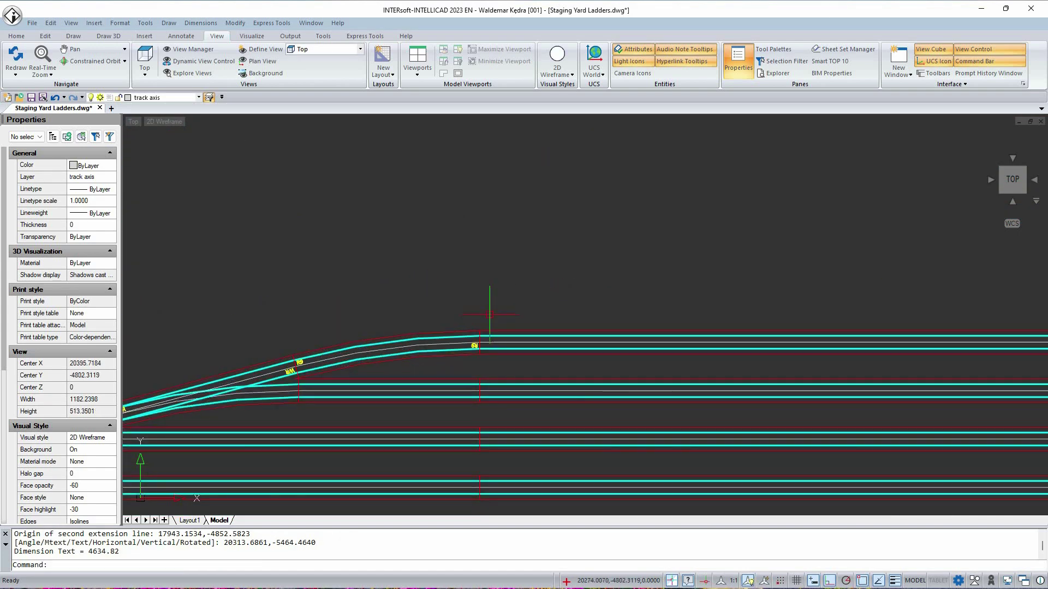
text(D)
key(Return)
click(479, 330)
scroll(538, 339, down, 4)
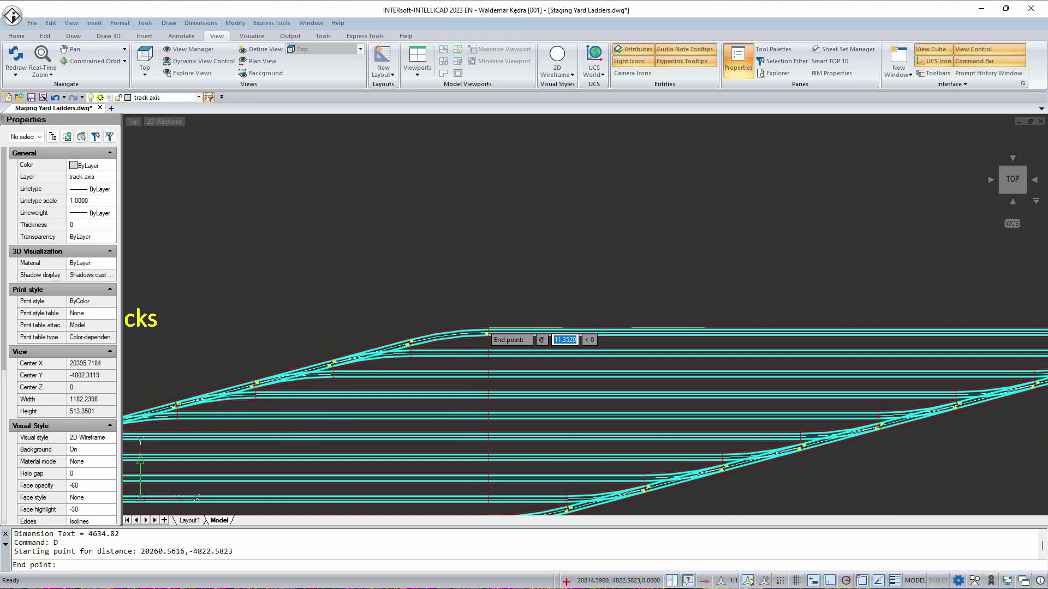
scroll(702, 341, up, 4)
click(704, 335)
scroll(654, 328, down, 5)
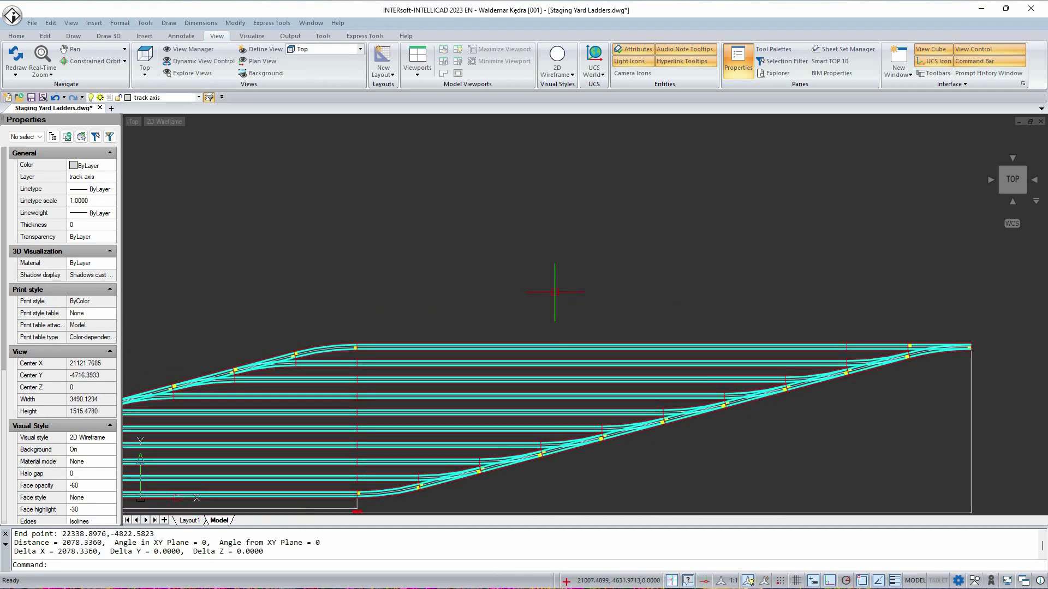
Dimension the highest track's straight length from the ladder curve's end to the far entry turnout, placing the dimension above the track.
middle_drag(582, 248, 622, 219)
text(W)
key(Return)
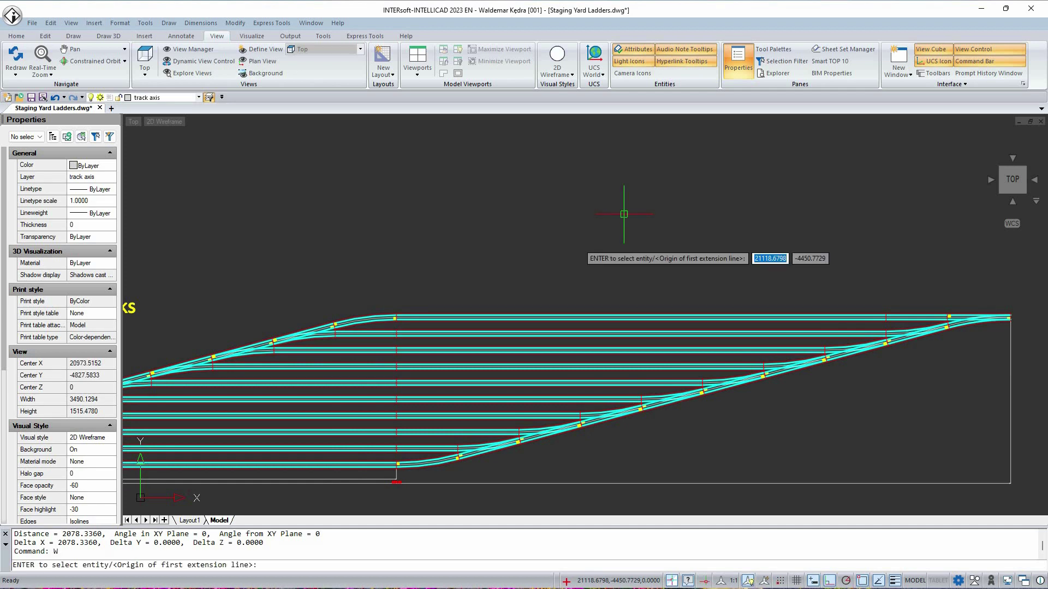
scroll(409, 319, up, 3)
click(381, 316)
scroll(380, 316, down, 3)
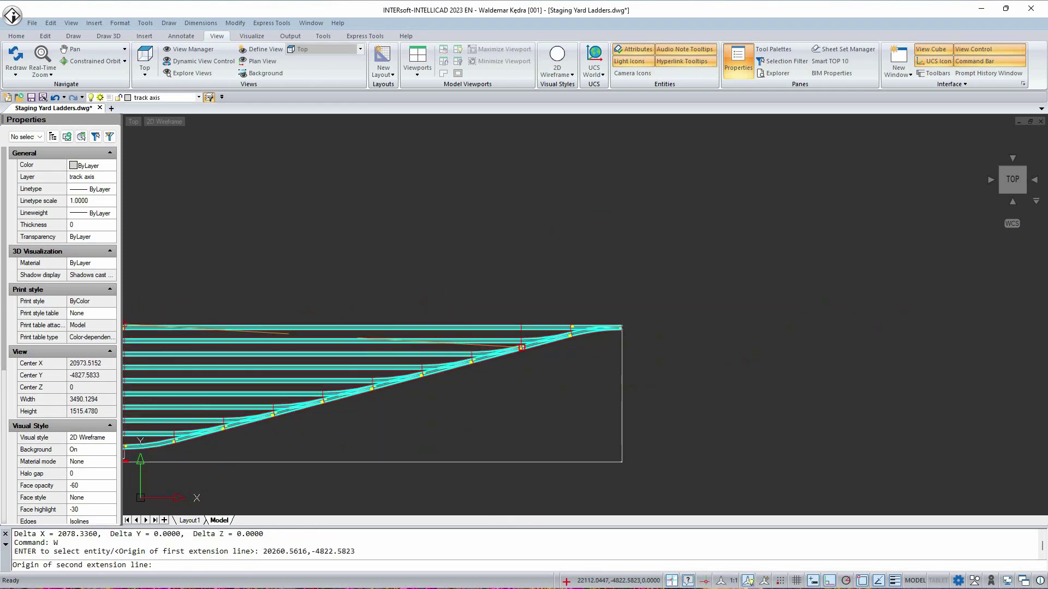
scroll(570, 304, up, 3)
click(565, 318)
mouse_move(351, 301)
middle_down()
mouse_move(810, 302)
mouse_move(716, 304)
middle_up()
scroll(716, 304, down, 1)
scroll(526, 304, up, 4)
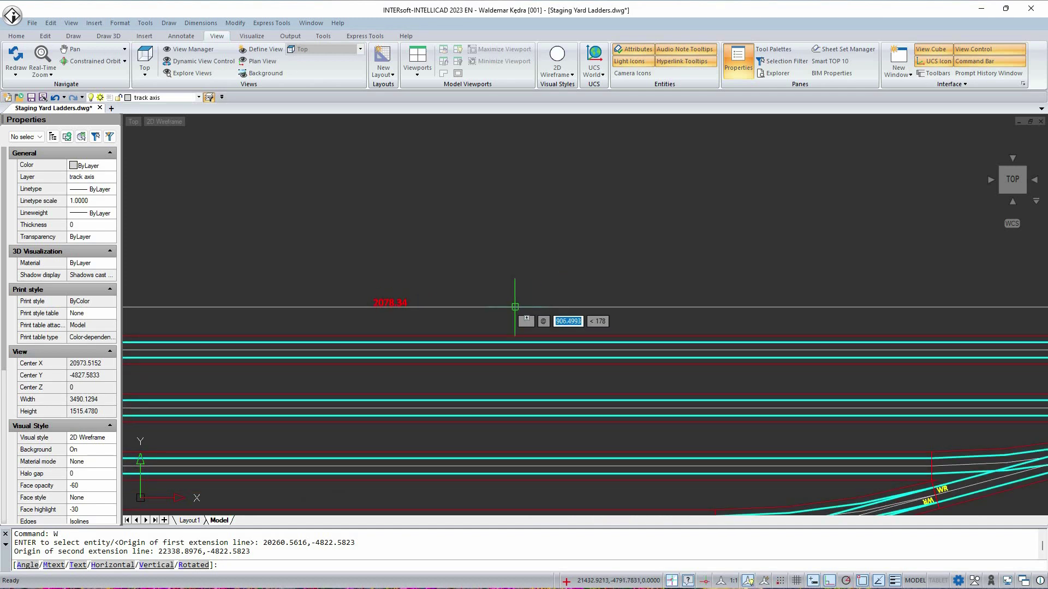
click(515, 307)
Dimension the second-highest track's straight length between its ladder curve ends, placing the dimension just above that track.
scroll(515, 306, down, 3)
scroll(515, 307, up, 3)
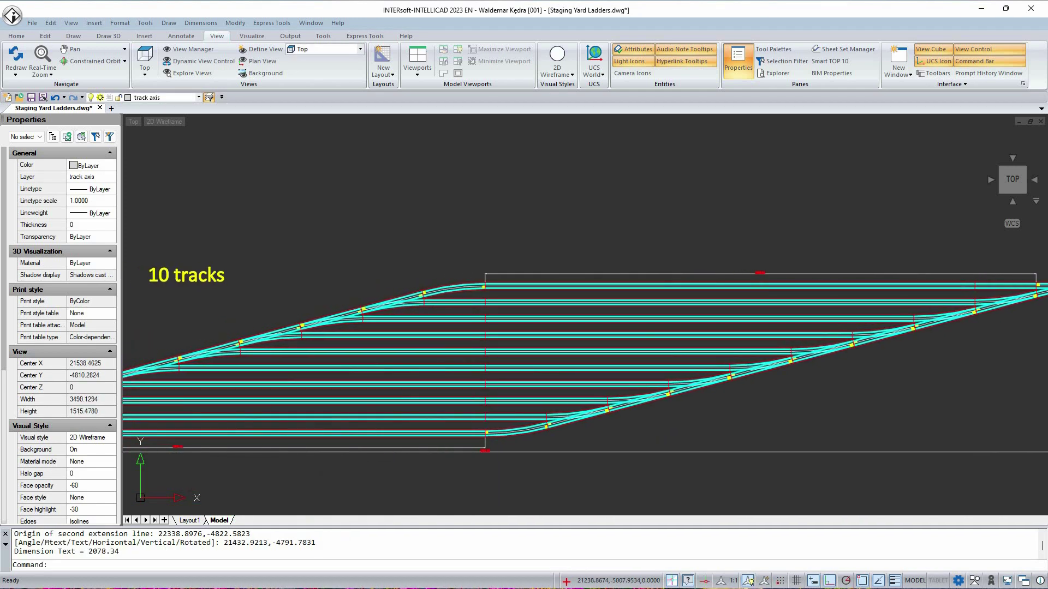
scroll(423, 346, up, 3)
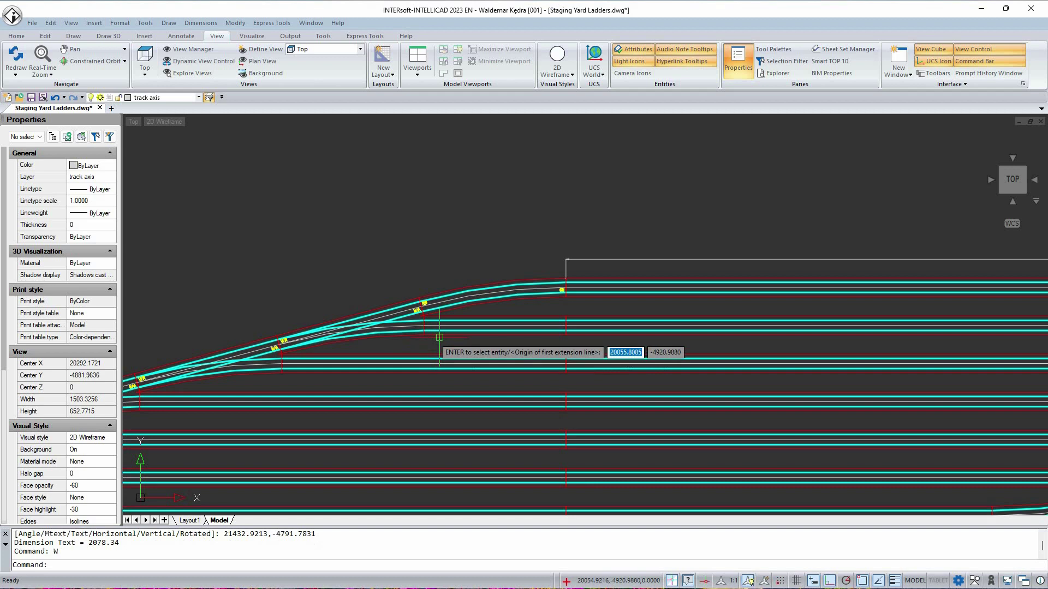
scroll(428, 317, up, 3)
click(400, 298)
scroll(400, 298, down, 5)
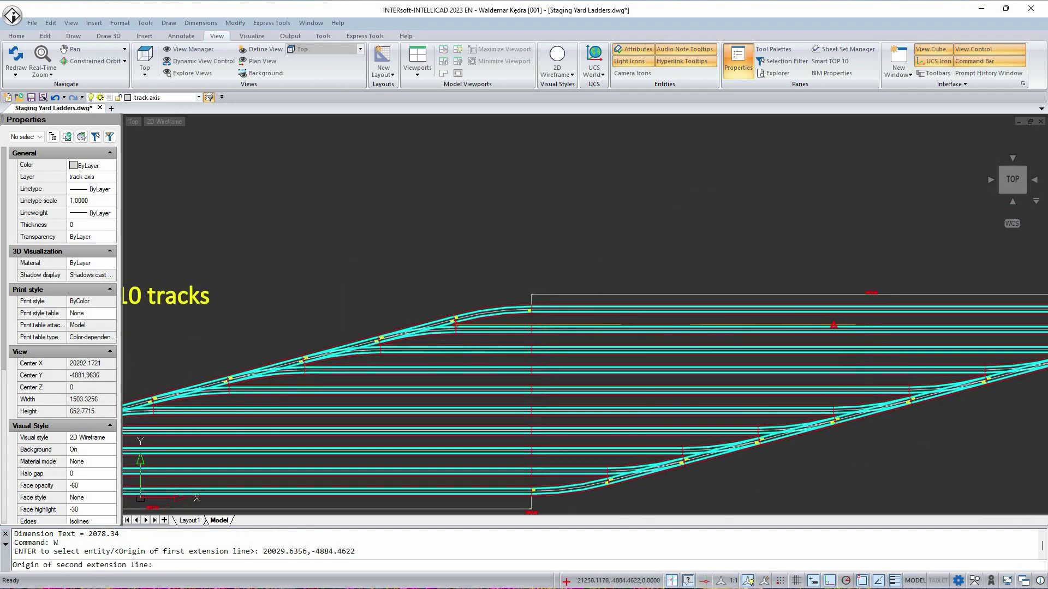
scroll(701, 390, up, 5)
click(701, 391)
scroll(700, 391, down, 3)
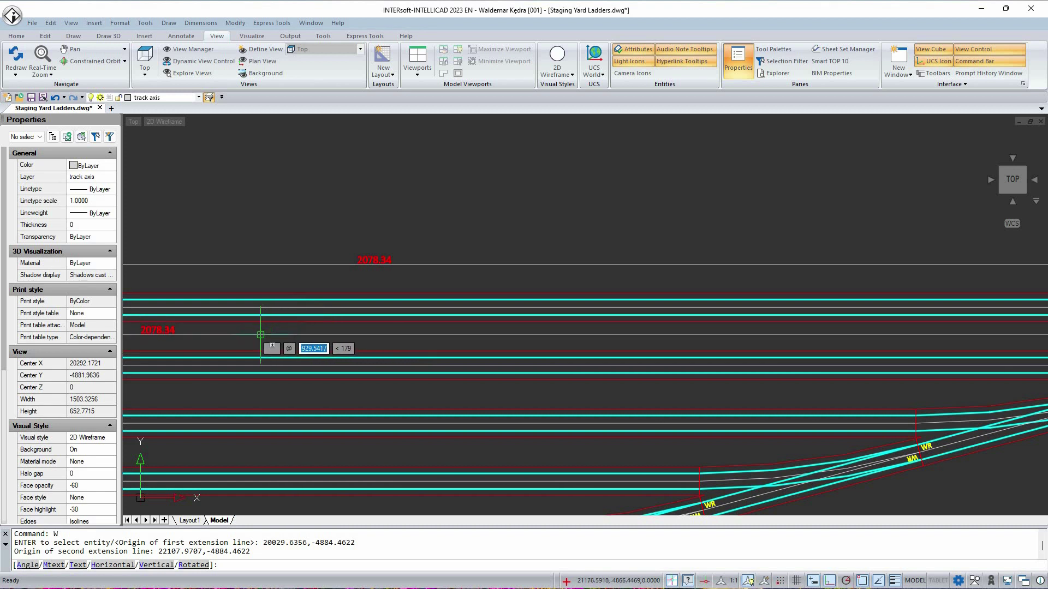
click(257, 336)
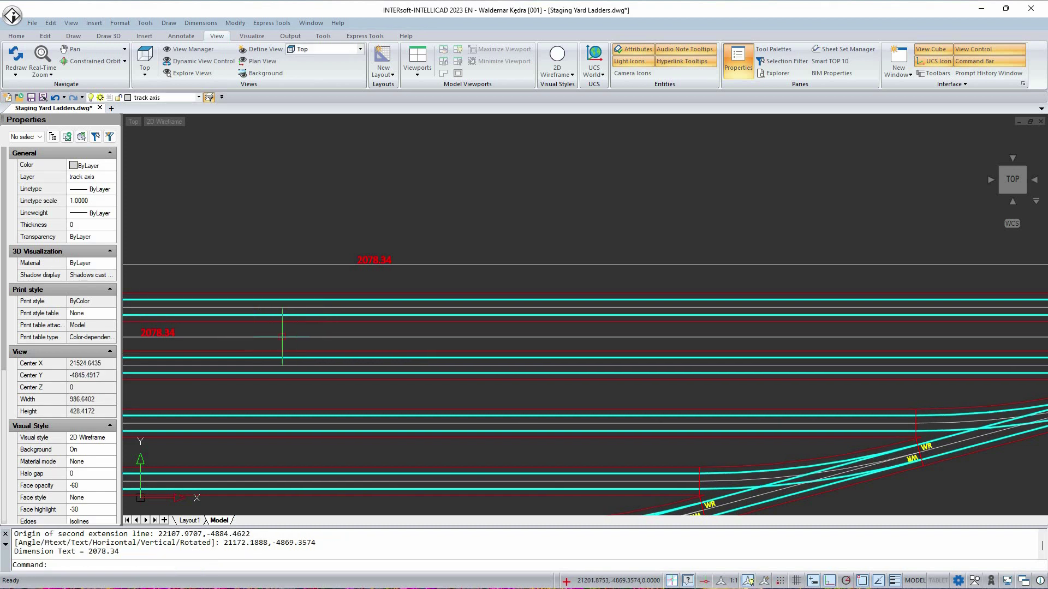
Dimension the third-highest track's straight length between its two ladder curve ends, placing the dimension in the gap above that track.
text(w)
key(Return)
click(915, 408)
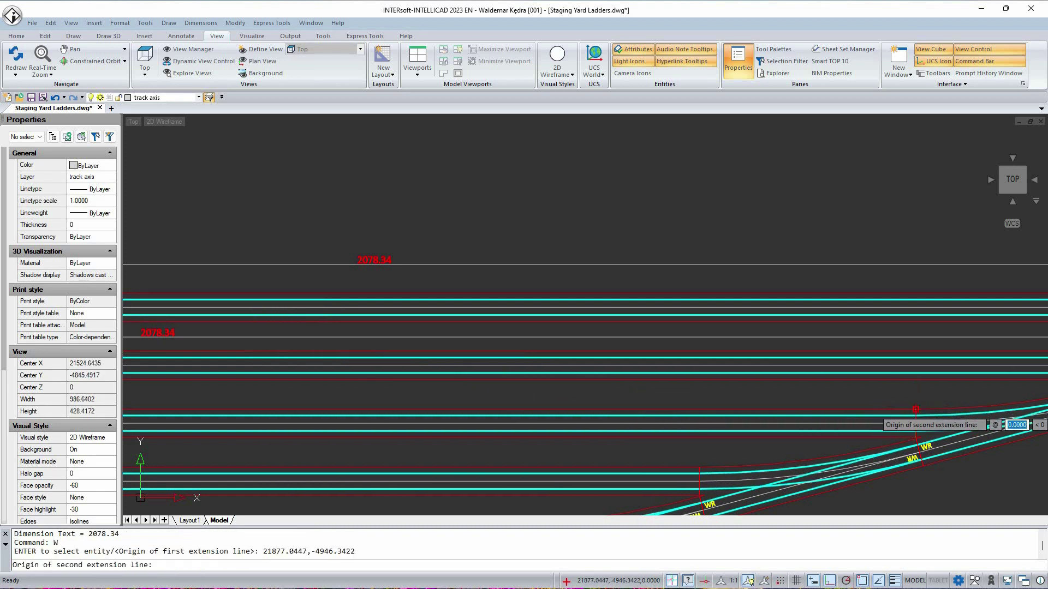
scroll(769, 411, down, 3)
middle_drag(381, 410, 919, 411)
scroll(403, 414, up, 4)
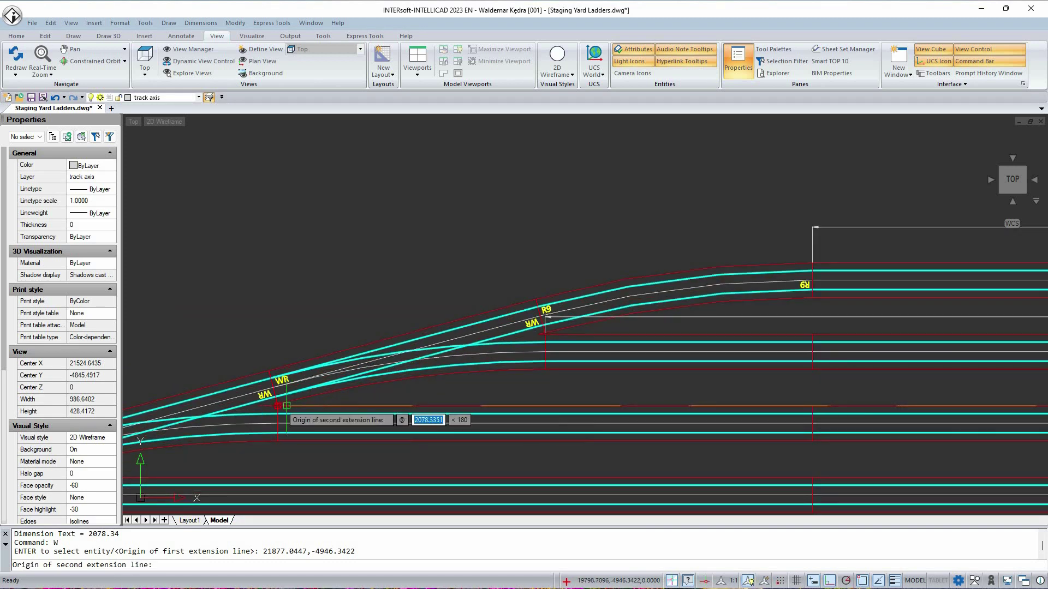
click(278, 406)
scroll(395, 406, down, 4)
middle_drag(846, 400, 583, 379)
scroll(584, 378, up, 4)
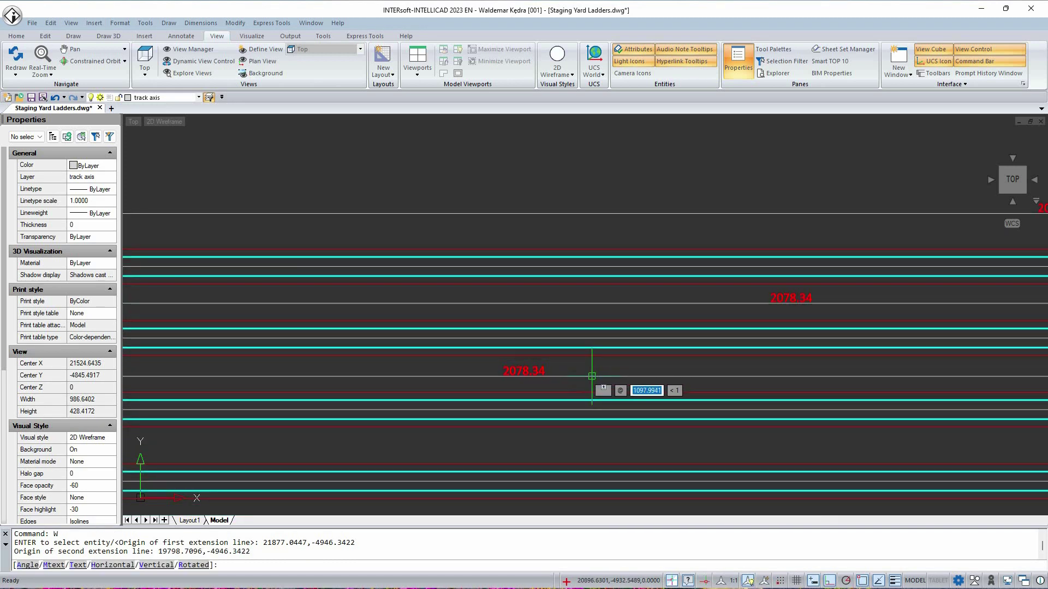
click(591, 376)
scroll(578, 355, down, 6)
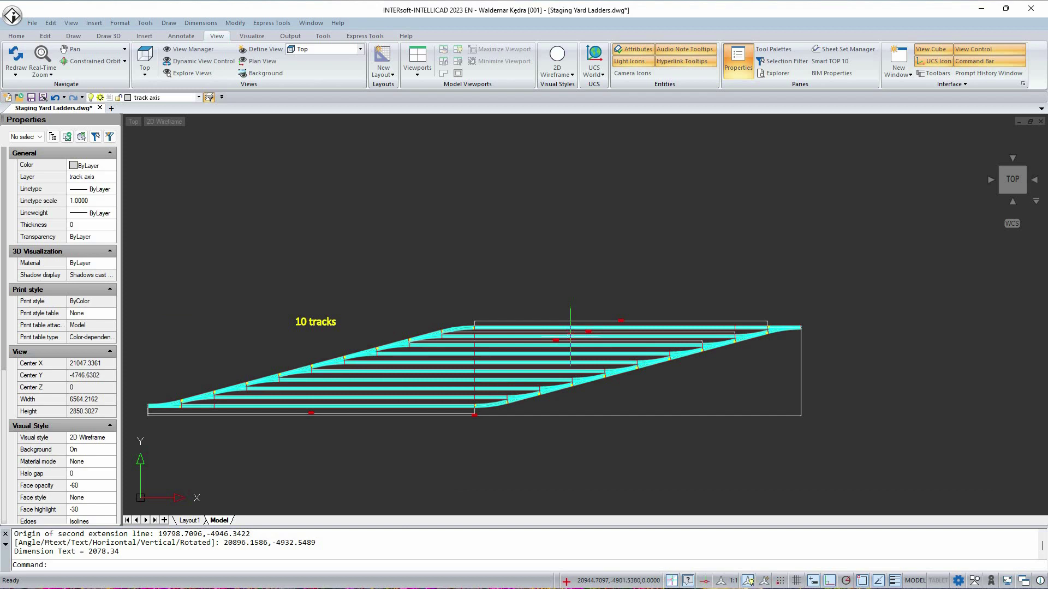
scroll(549, 371, up, 3)
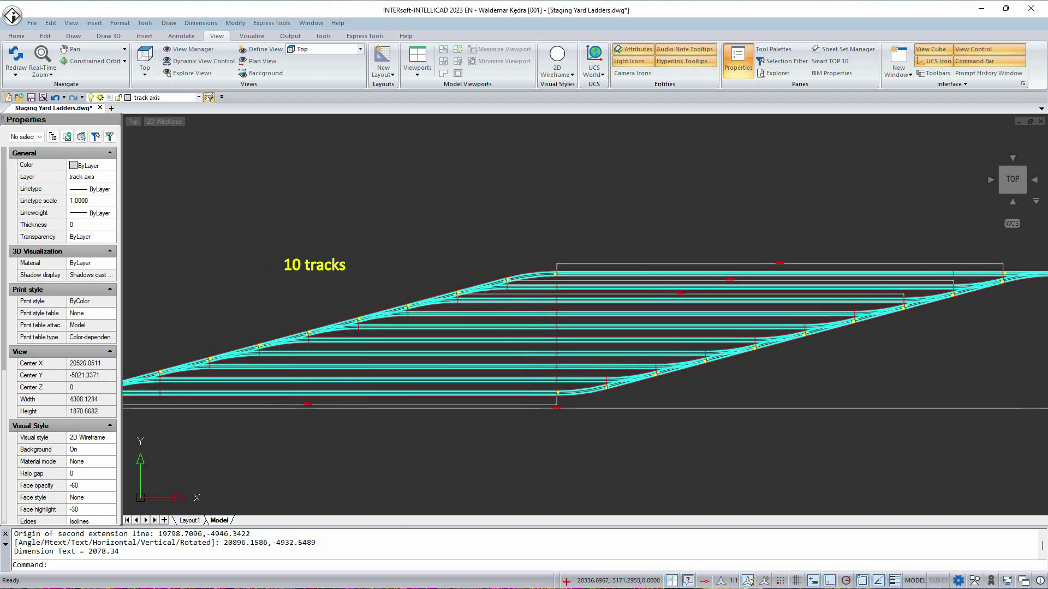
scroll(545, 347, down, 3)
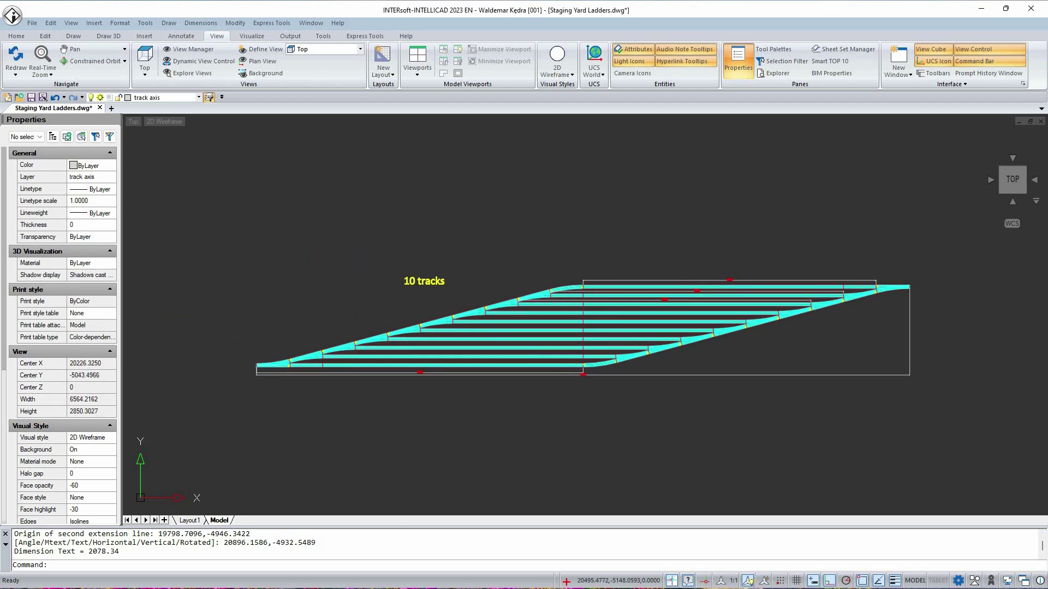